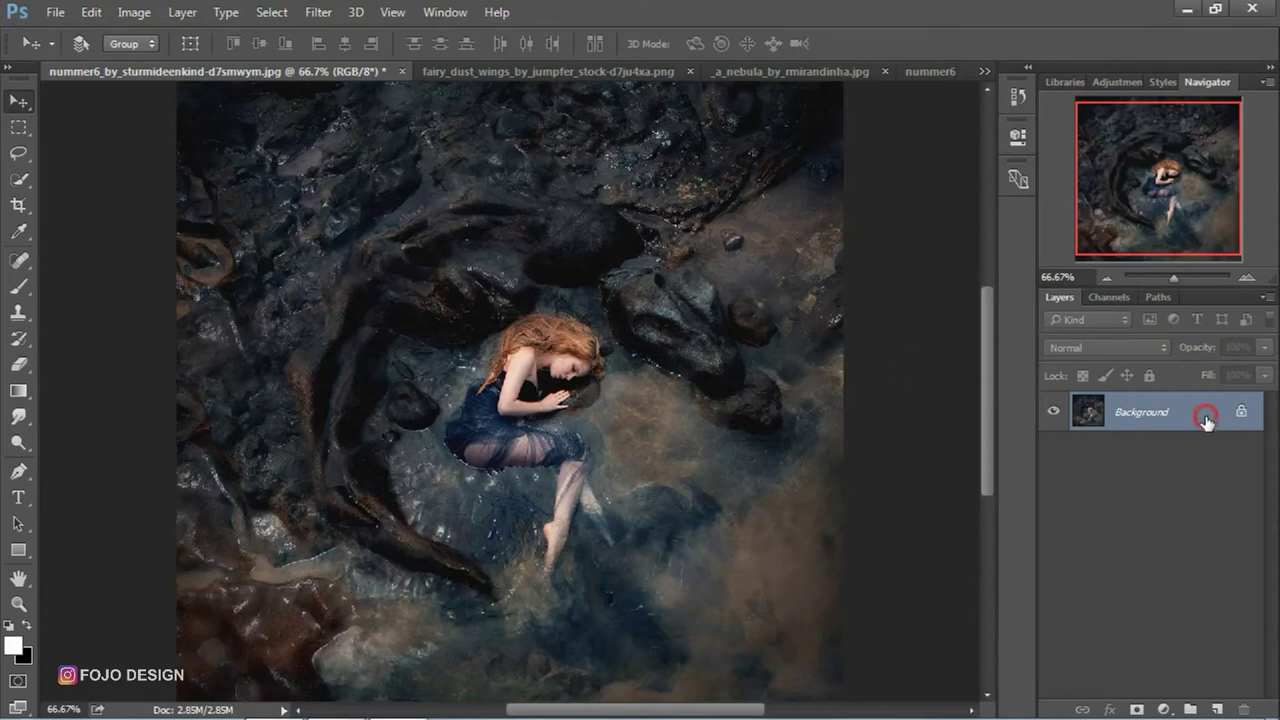
Duplicate the Background to Layer 1, zoom to 200% and quick-select the lower leg from knee to foot
{"action": "key", "text": "ctrl+j"}
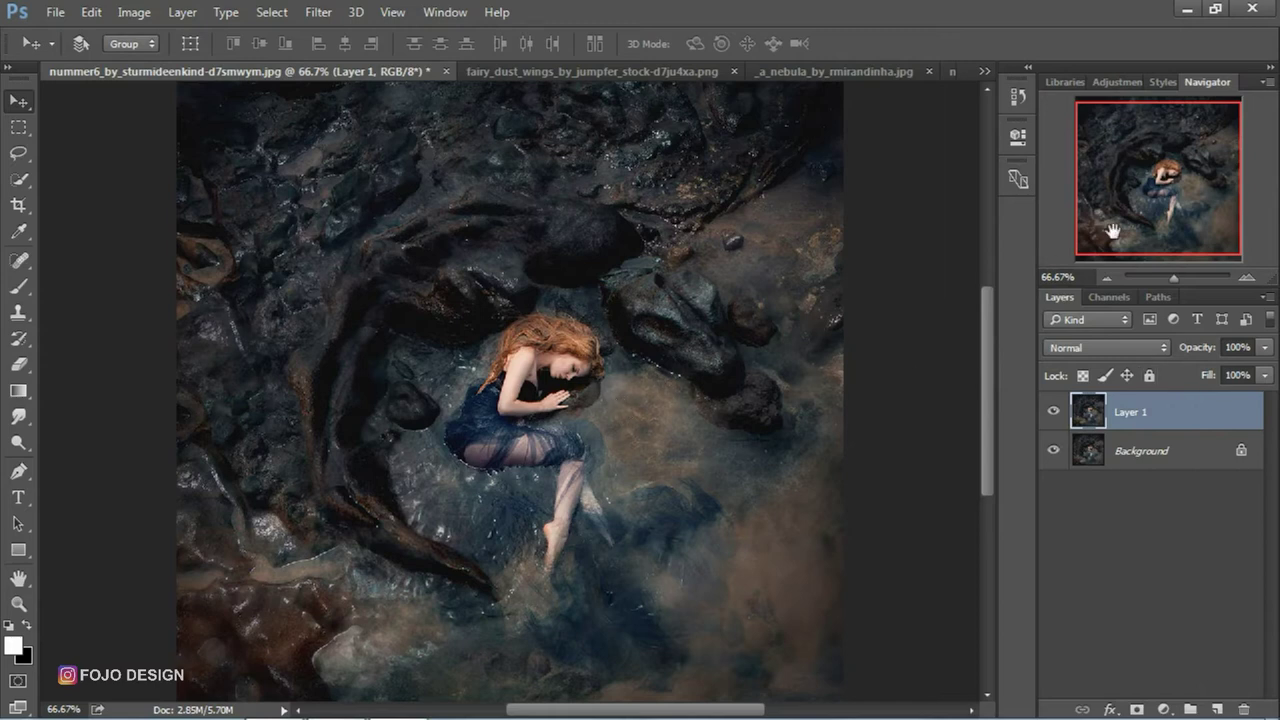
{"action": "left_click_drag", "start_coordinate": [1112, 232], "coordinate": [1117, 238]}
{"action": "left_click", "coordinate": [1245, 281]}
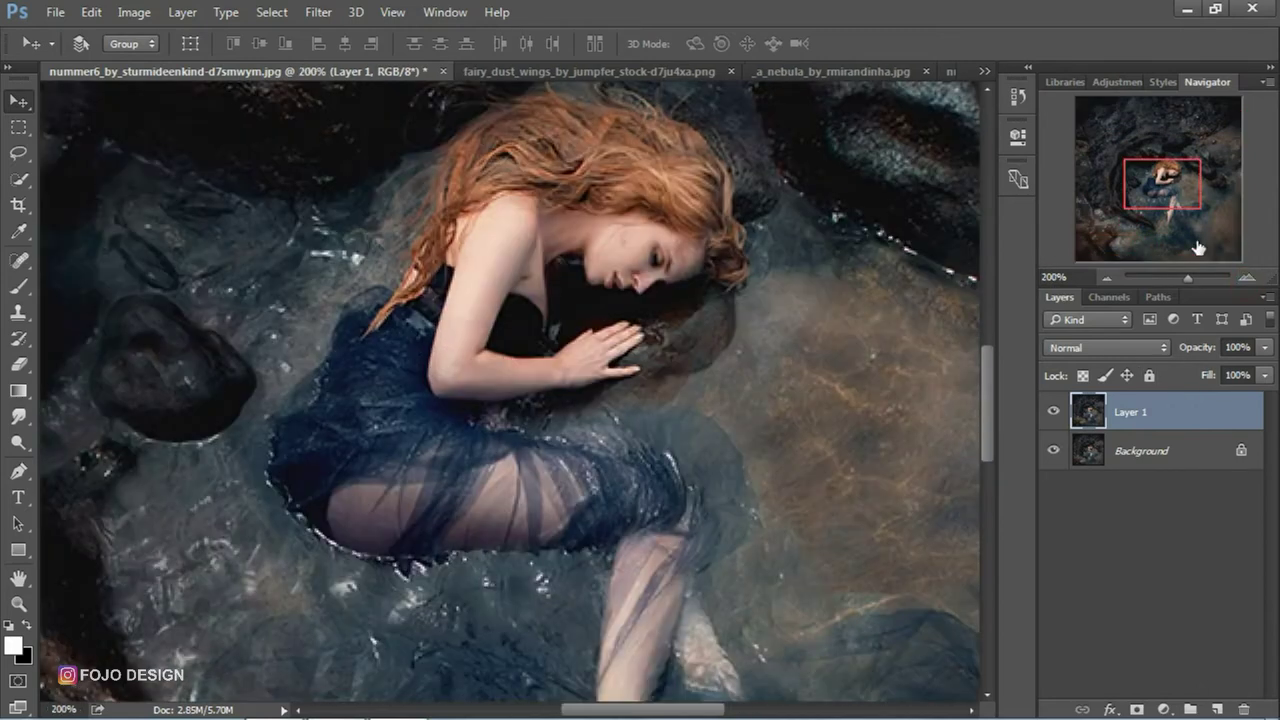
{"action": "left_click_drag", "start_coordinate": [1176, 190], "coordinate": [1192, 213]}
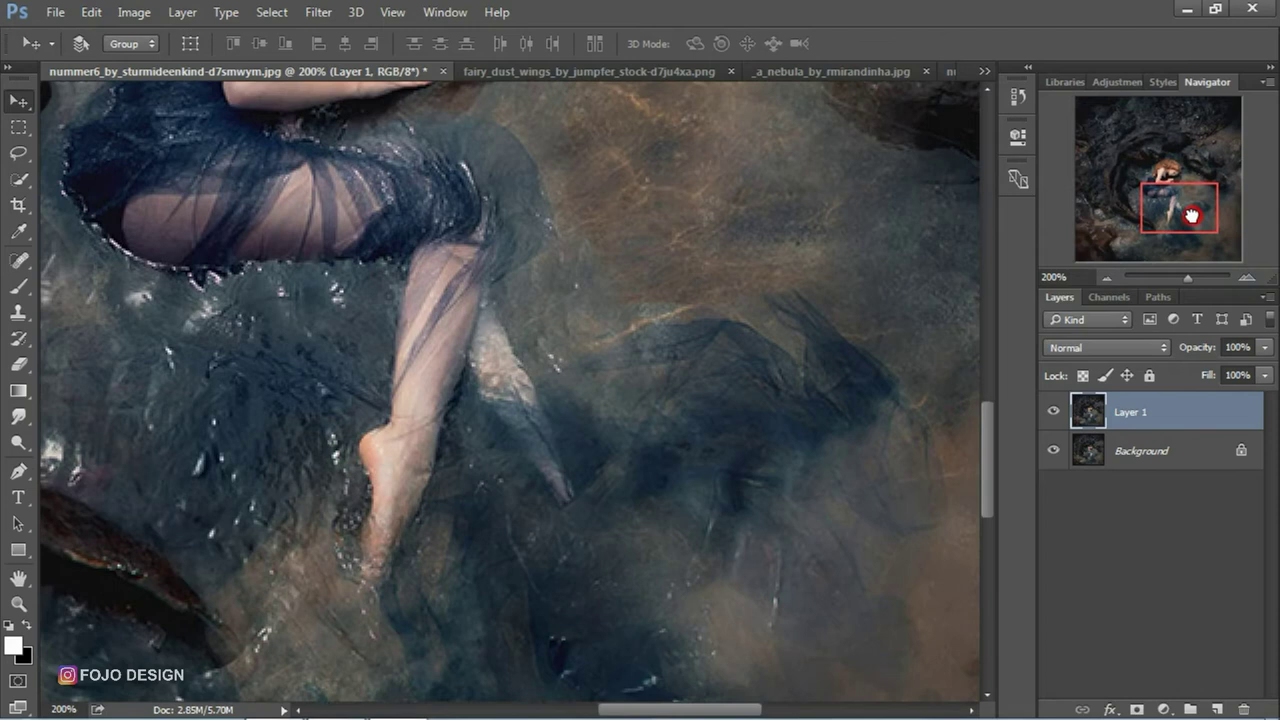
{"action": "left_click", "coordinate": [18, 179]}
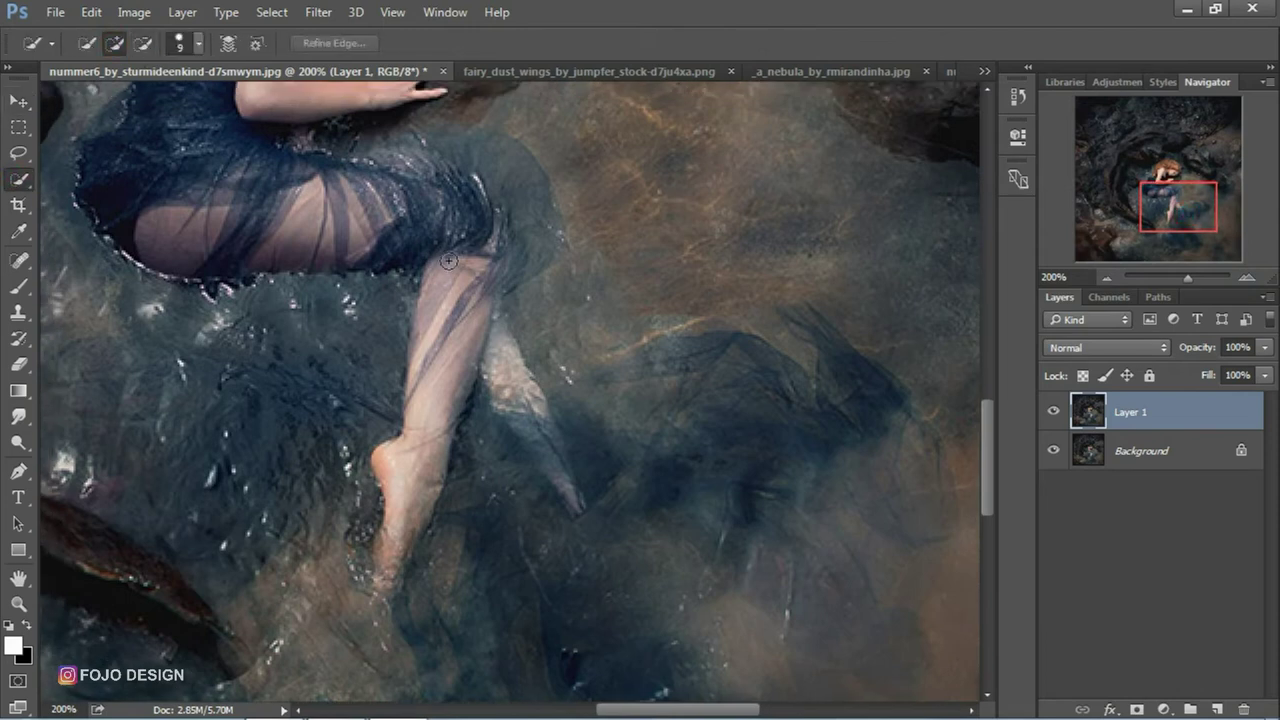
{"action": "mouse_move", "coordinate": [430, 360]}
{"action": "left_mouse_down"}
{"action": "mouse_move", "coordinate": [470, 281]}
{"action": "mouse_move", "coordinate": [385, 585]}
{"action": "left_mouse_up"}
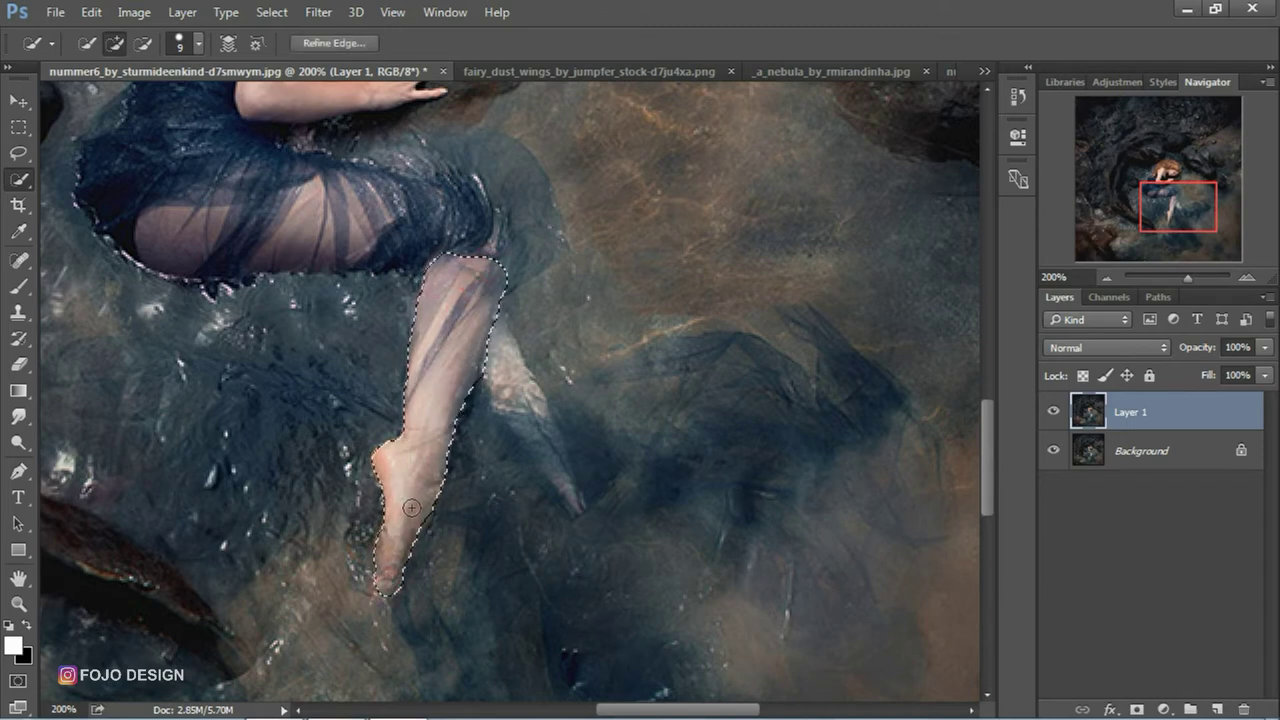
{"action": "left_click", "coordinate": [18, 101]}
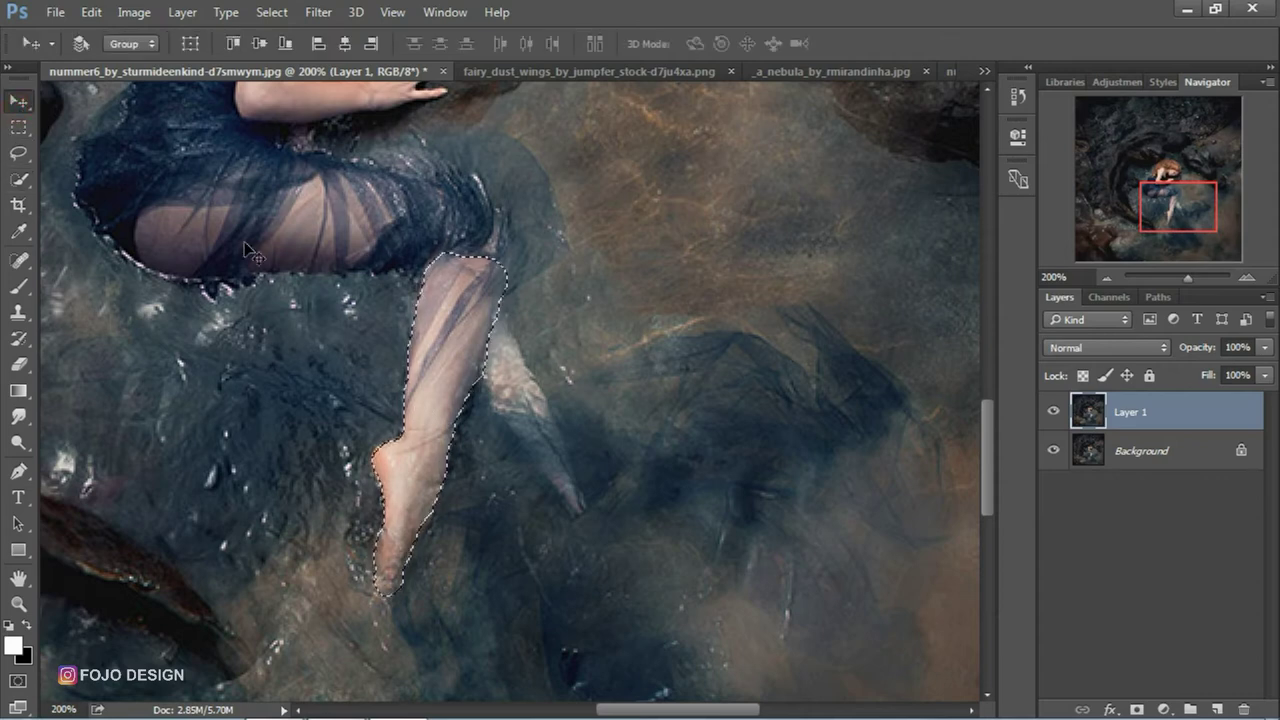
Copy the selected lower leg to its own layer, then stretch it longer, narrow it and tilt it
{"action": "key", "text": "ctrl+j"}
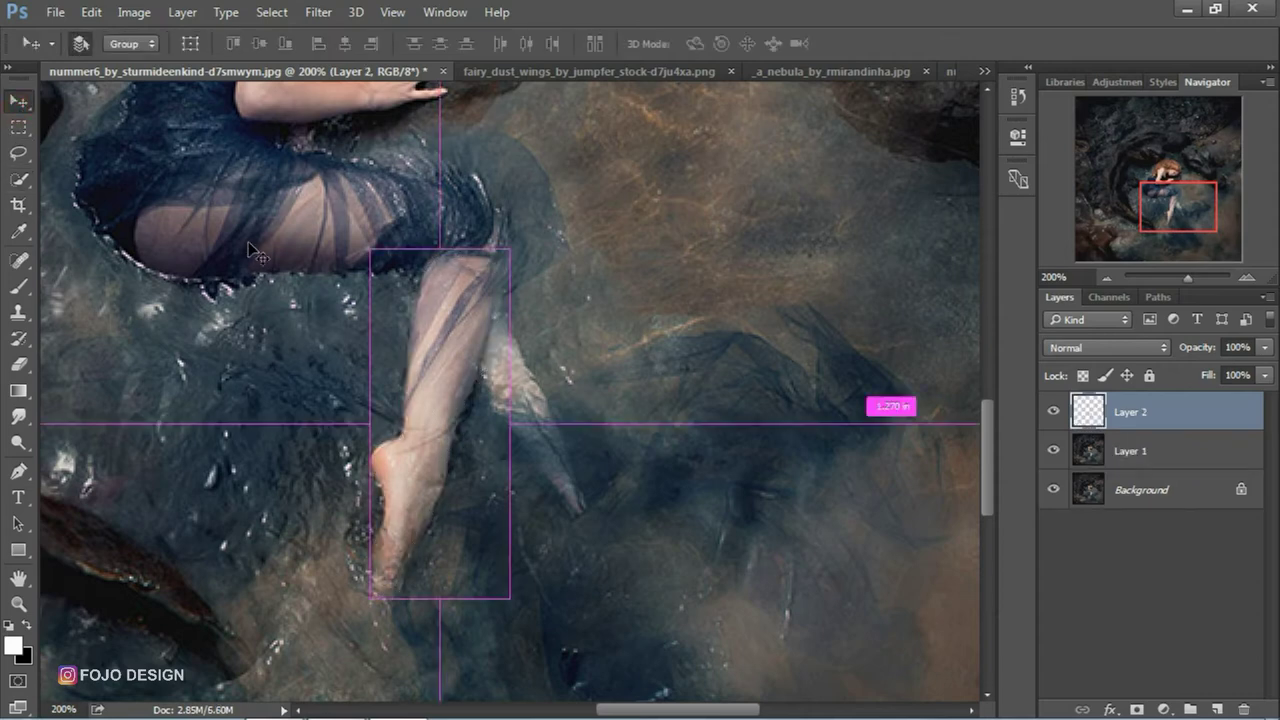
{"action": "key", "text": "ctrl+t"}
{"action": "mouse_move", "coordinate": [561, 231]}
{"action": "left_mouse_down"}
{"action": "mouse_move", "coordinate": [539, 215]}
{"action": "mouse_move", "coordinate": [562, 230]}
{"action": "left_mouse_up"}
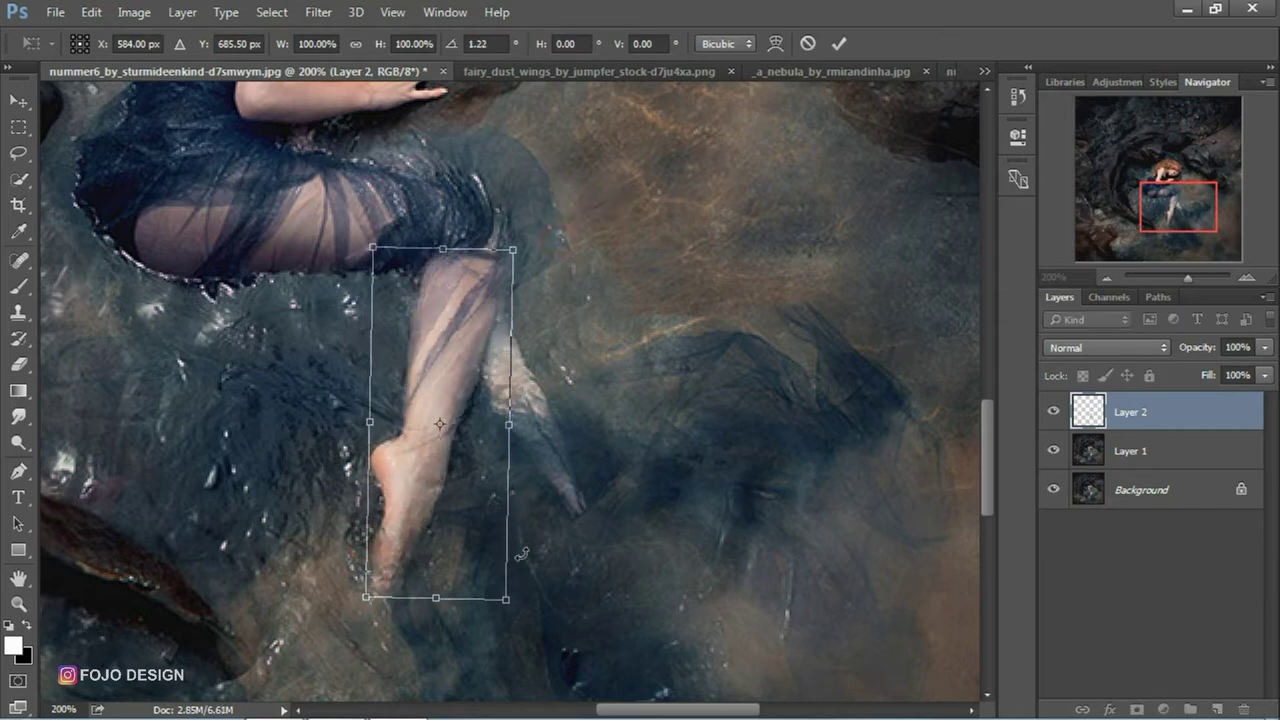
{"action": "left_click_drag", "start_coordinate": [425, 609], "coordinate": [414, 669]}
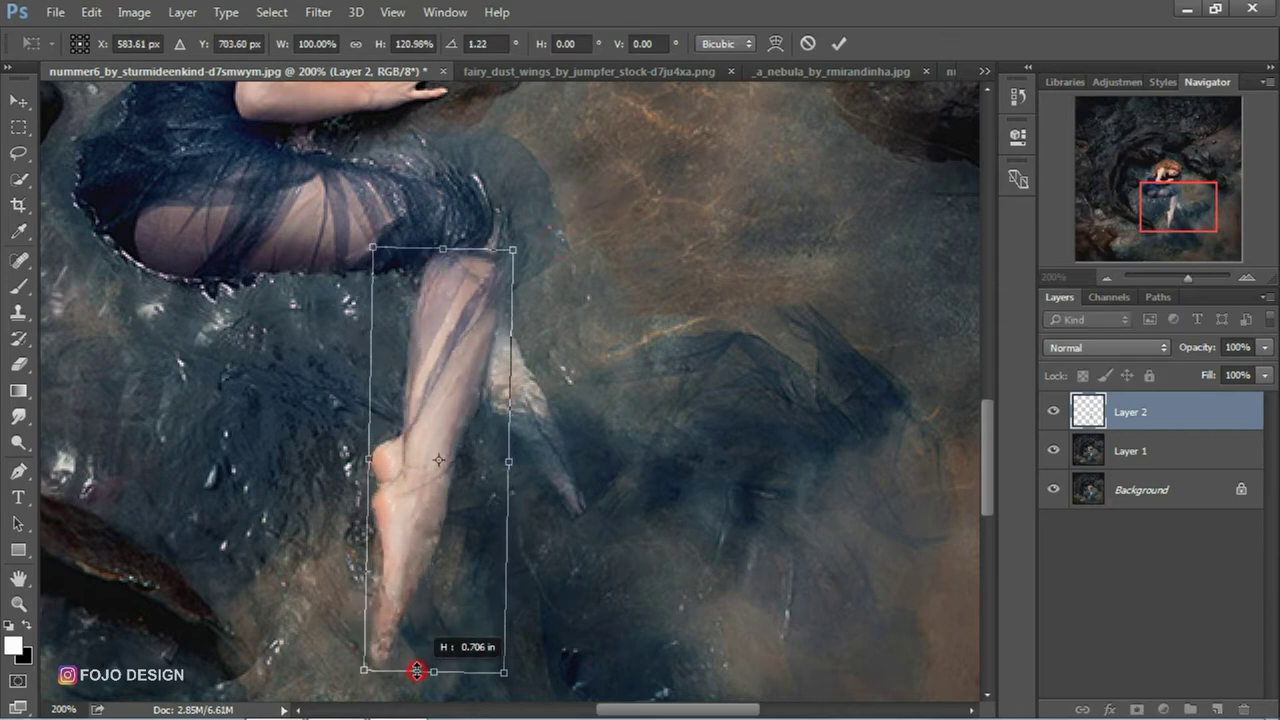
{"action": "left_click_drag", "start_coordinate": [516, 457], "coordinate": [500, 457]}
{"action": "left_click_drag", "start_coordinate": [553, 246], "coordinate": [564, 265]}
{"action": "left_click_drag", "start_coordinate": [484, 300], "coordinate": [468, 294]}
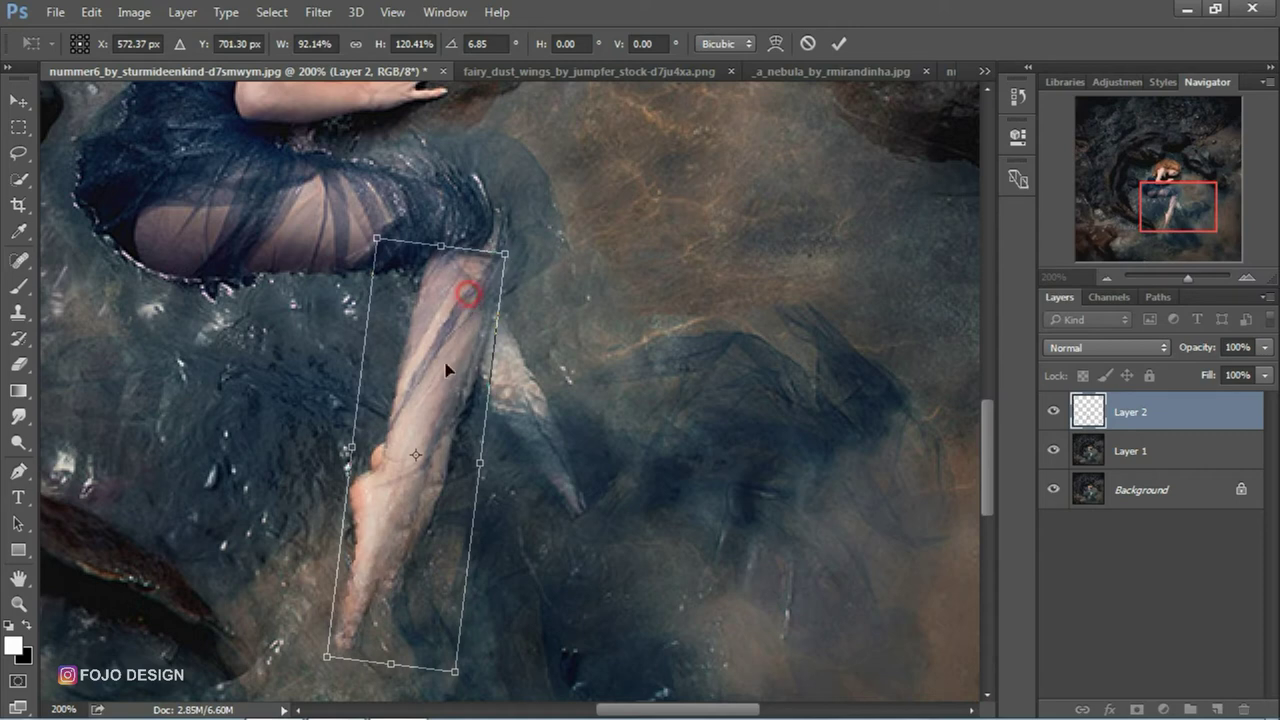
{"action": "left_click_drag", "start_coordinate": [488, 463], "coordinate": [472, 456]}
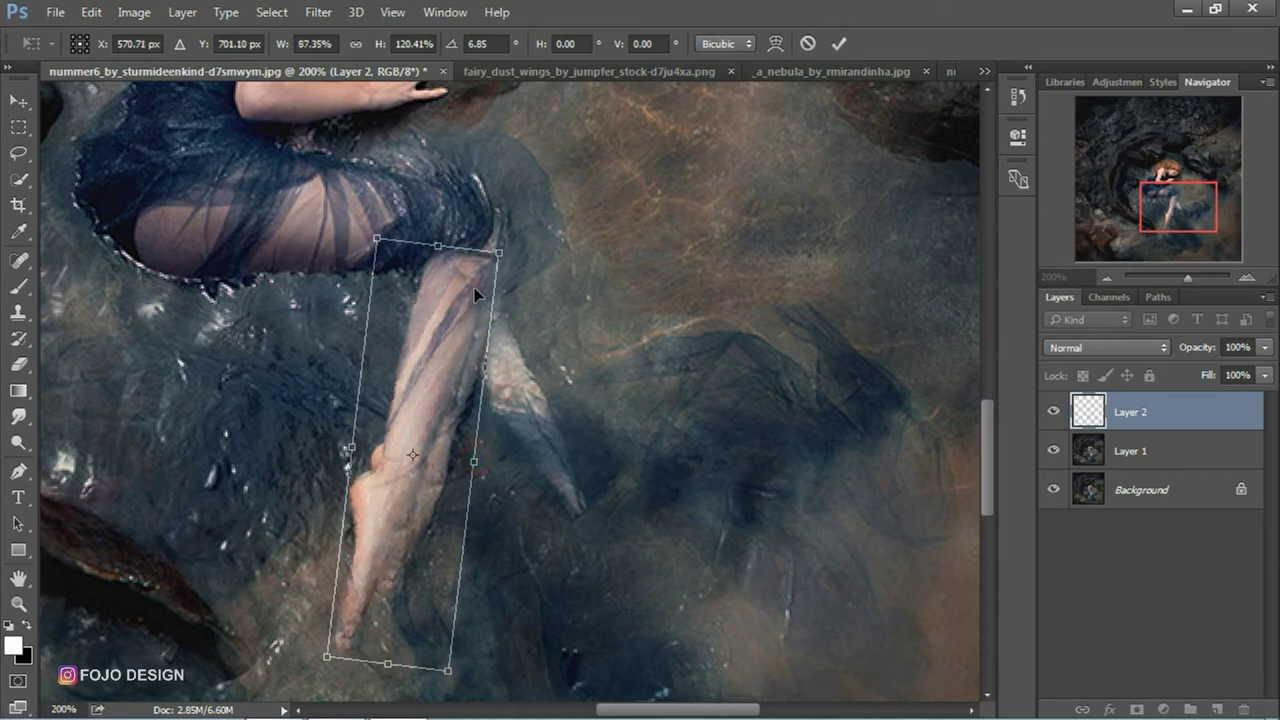
{"action": "left_click_drag", "start_coordinate": [389, 665], "coordinate": [387, 673]}
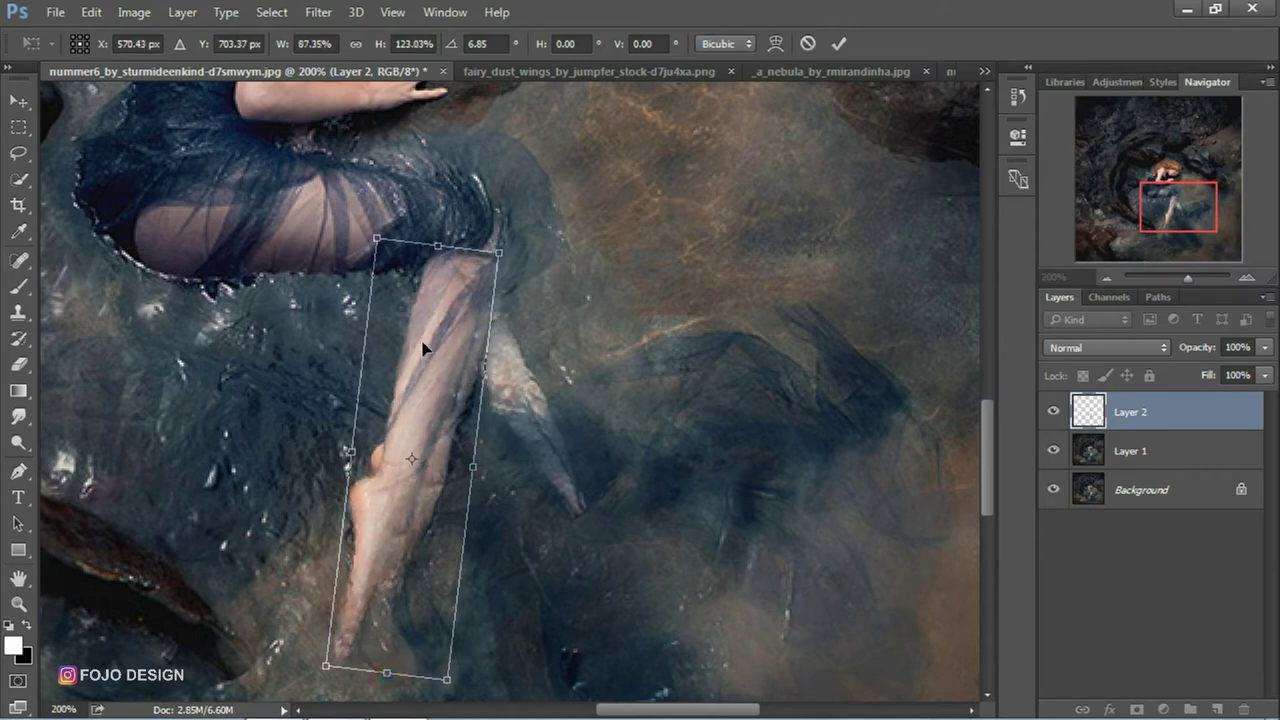
{"action": "left_click_drag", "start_coordinate": [426, 344], "coordinate": [431, 345]}
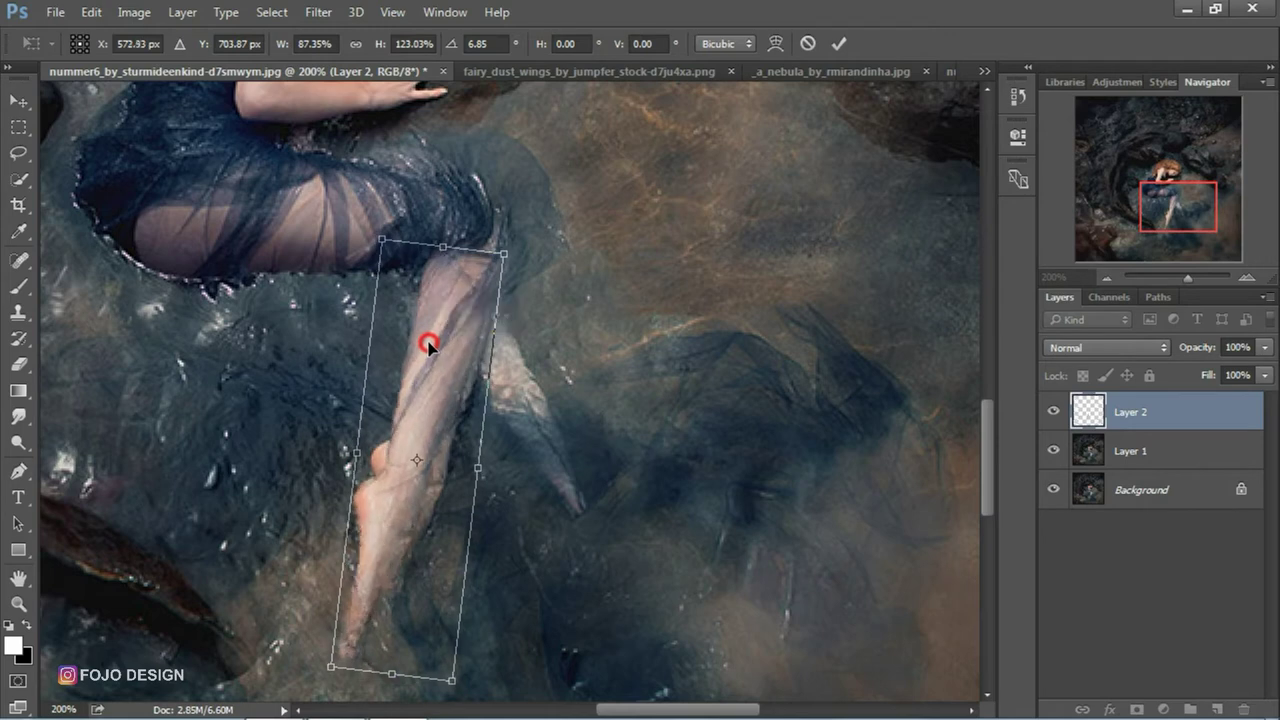
{"action": "key", "text": "Return"}
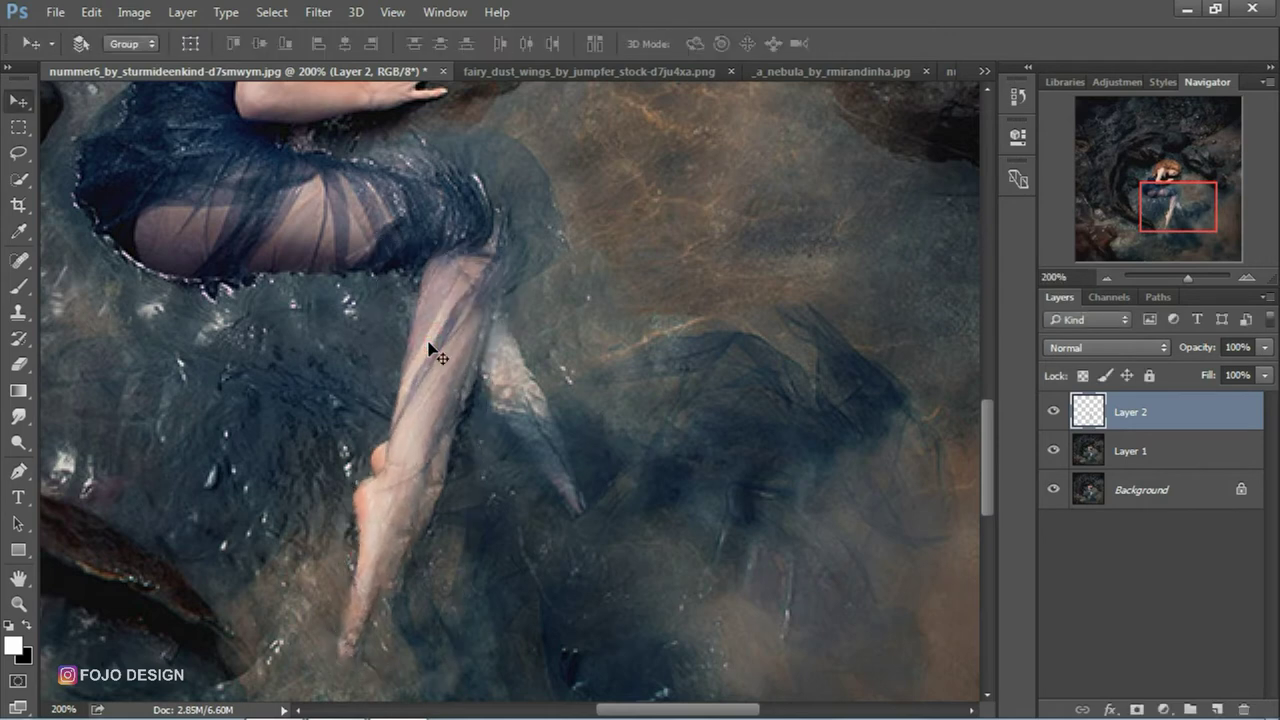
Duplicate the reshaped leg, flip it vertically and rotate it outward beside the original
{"action": "key", "text": "ctrl+j"}
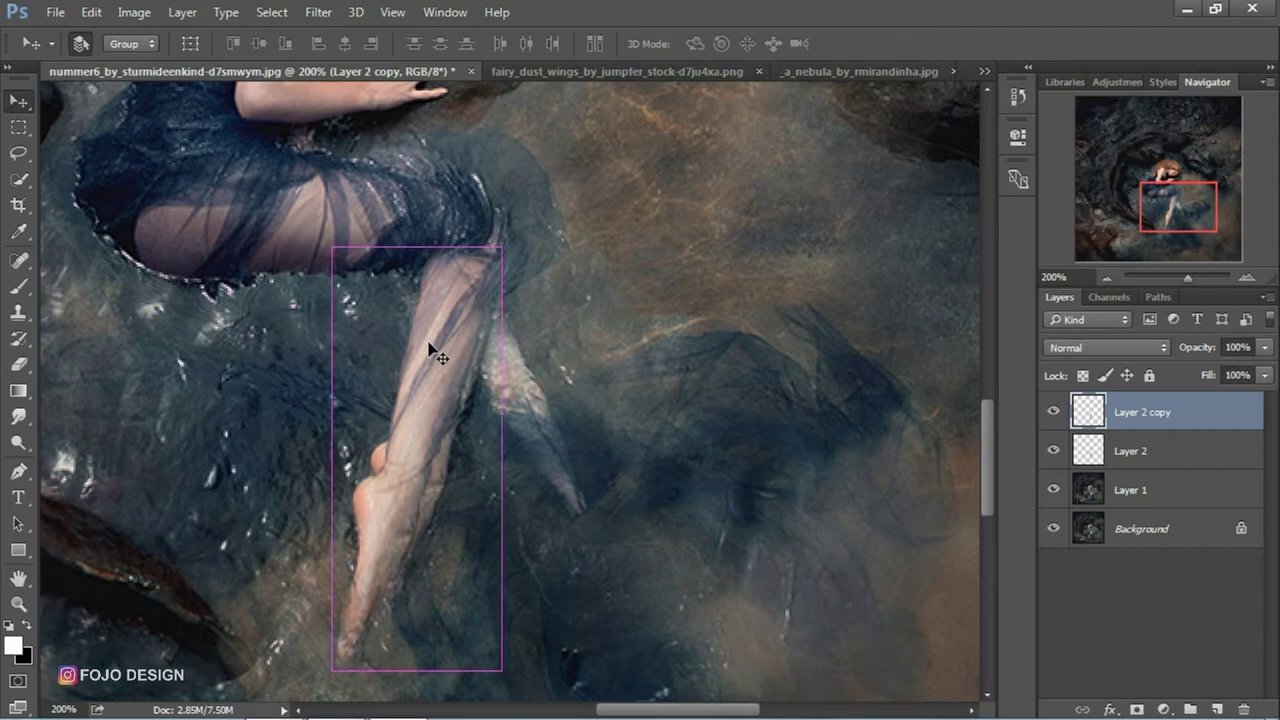
{"action": "key", "text": "ctrl+t"}
{"action": "left_click_drag", "start_coordinate": [531, 240], "coordinate": [514, 214]}
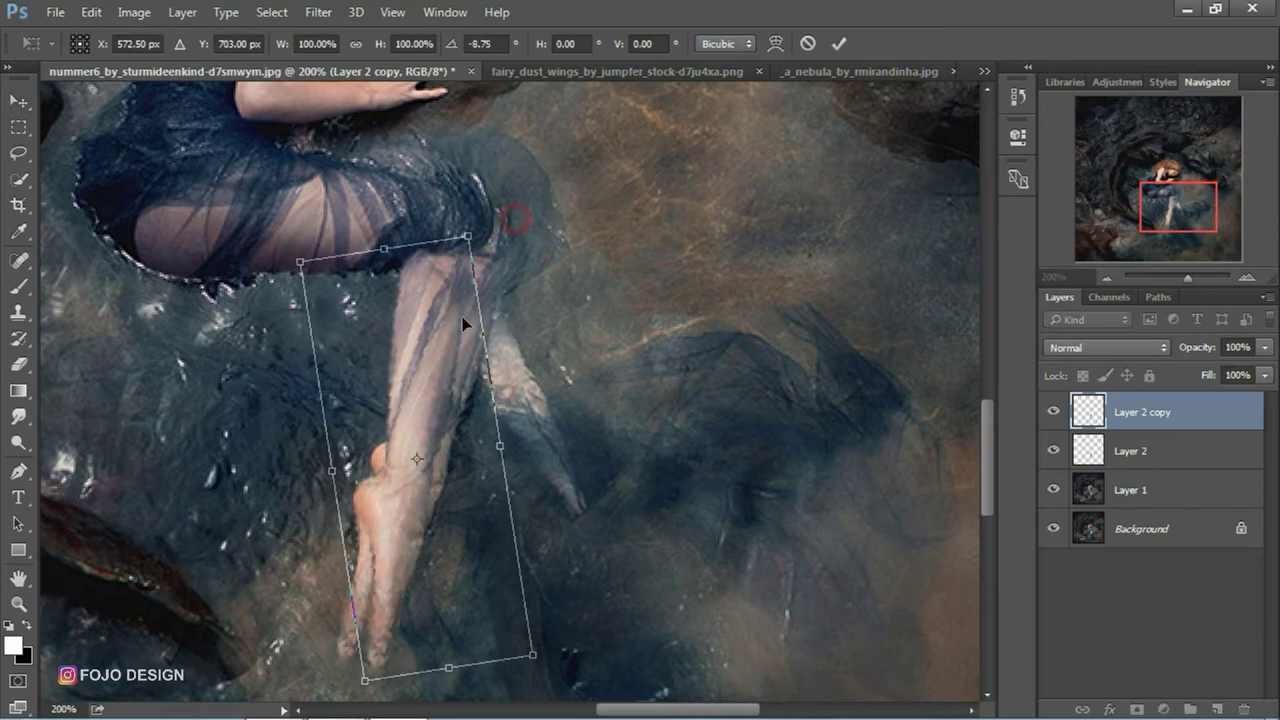
{"action": "right_click", "coordinate": [438, 331]}
{"action": "left_click", "coordinate": [500, 653]}
{"action": "mouse_move", "coordinate": [490, 215]}
{"action": "left_mouse_down"}
{"action": "mouse_move", "coordinate": [565, 252]}
{"action": "mouse_move", "coordinate": [580, 289]}
{"action": "left_mouse_up"}
{"action": "mouse_move", "coordinate": [434, 363]}
{"action": "left_mouse_down"}
{"action": "mouse_move", "coordinate": [459, 348]}
{"action": "mouse_move", "coordinate": [434, 357]}
{"action": "left_mouse_up"}
{"action": "mouse_move", "coordinate": [633, 274]}
{"action": "left_mouse_down"}
{"action": "mouse_move", "coordinate": [640, 282]}
{"action": "mouse_move", "coordinate": [623, 273]}
{"action": "left_mouse_up"}
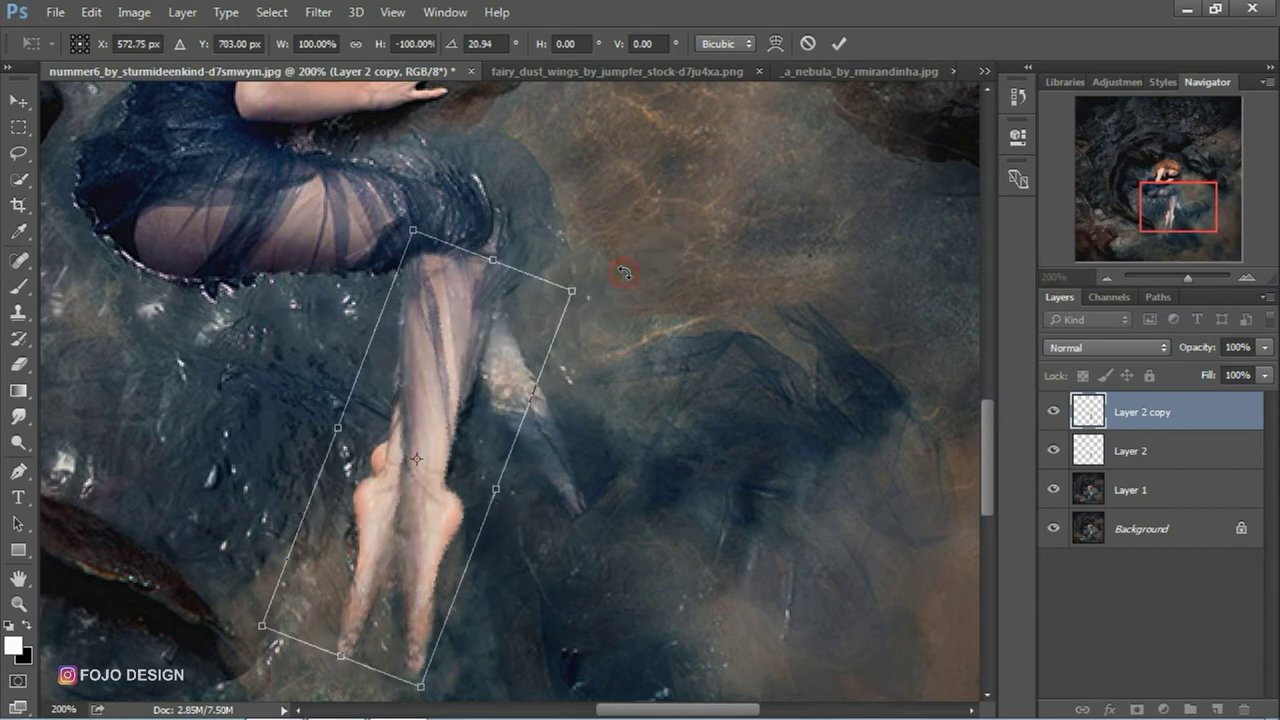
{"action": "key", "text": "Return"}
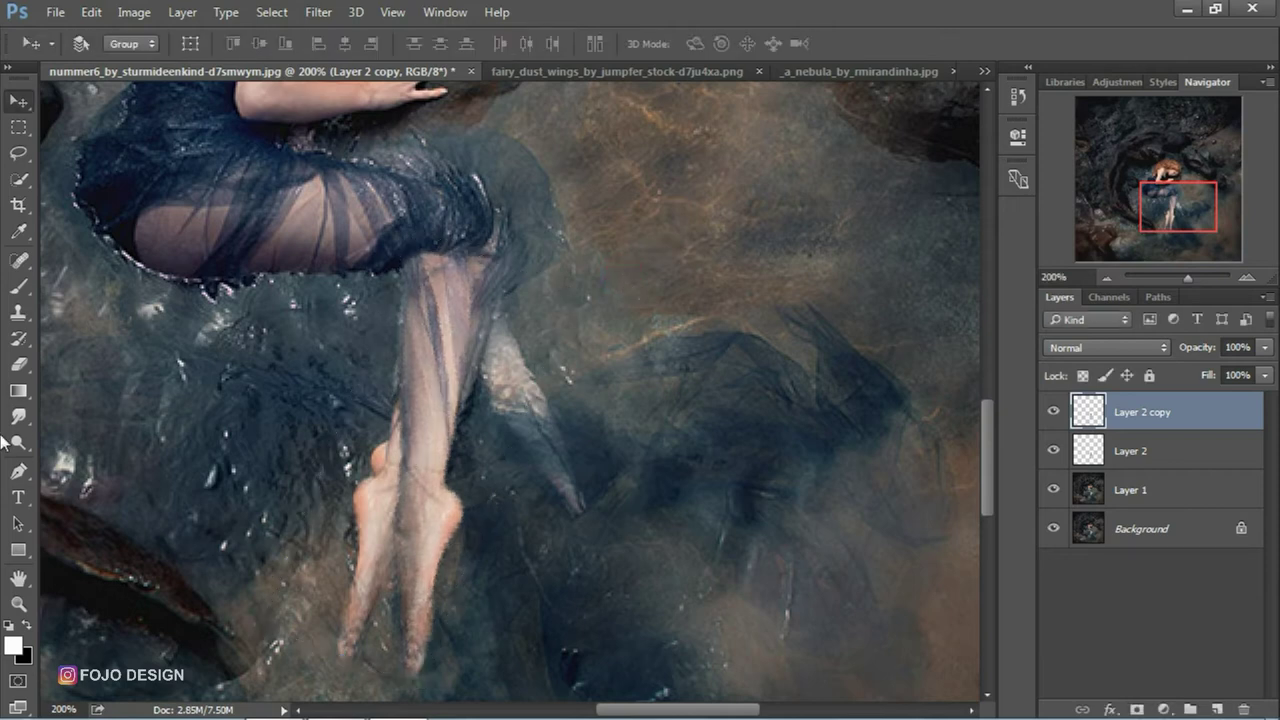
With the Eraser at 10% opacity and 400% zoom, soften the copied leg around the left heel
{"action": "left_click", "coordinate": [18, 365]}
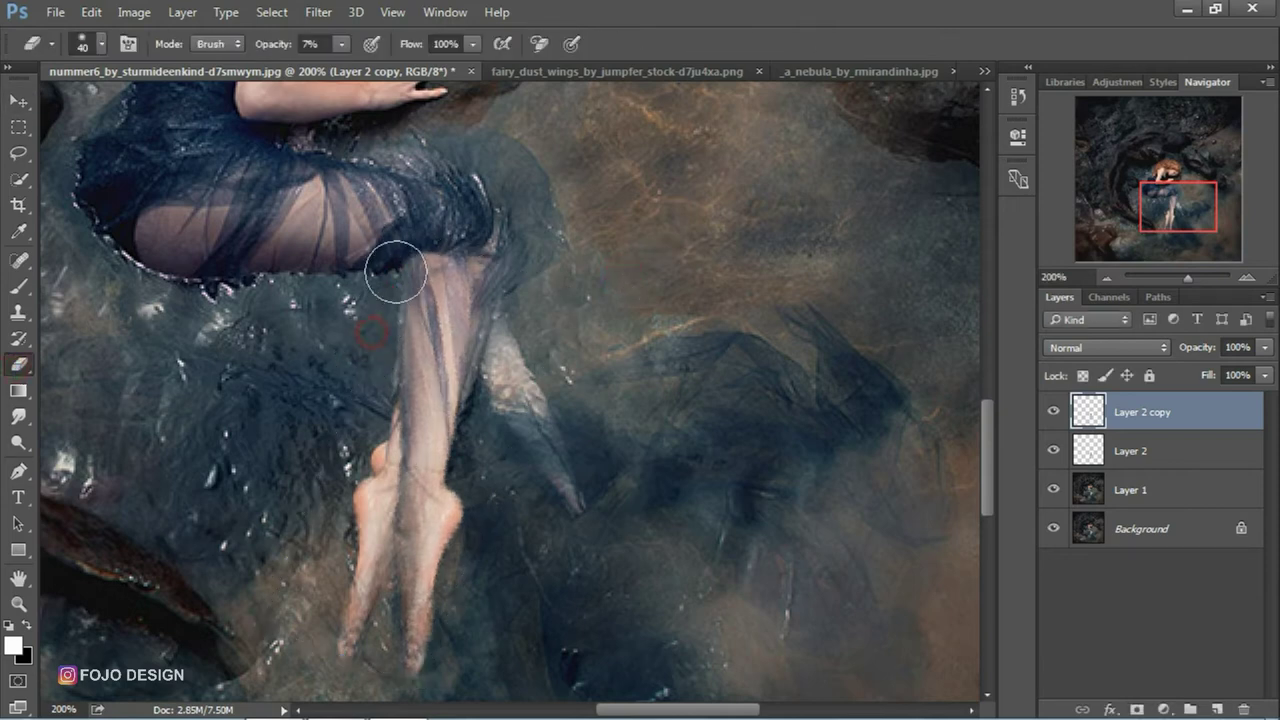
{"action": "left_click", "coordinate": [1248, 278]}
{"action": "left_click", "coordinate": [1248, 278]}
{"action": "left_click_drag", "start_coordinate": [1171, 205], "coordinate": [1170, 222]}
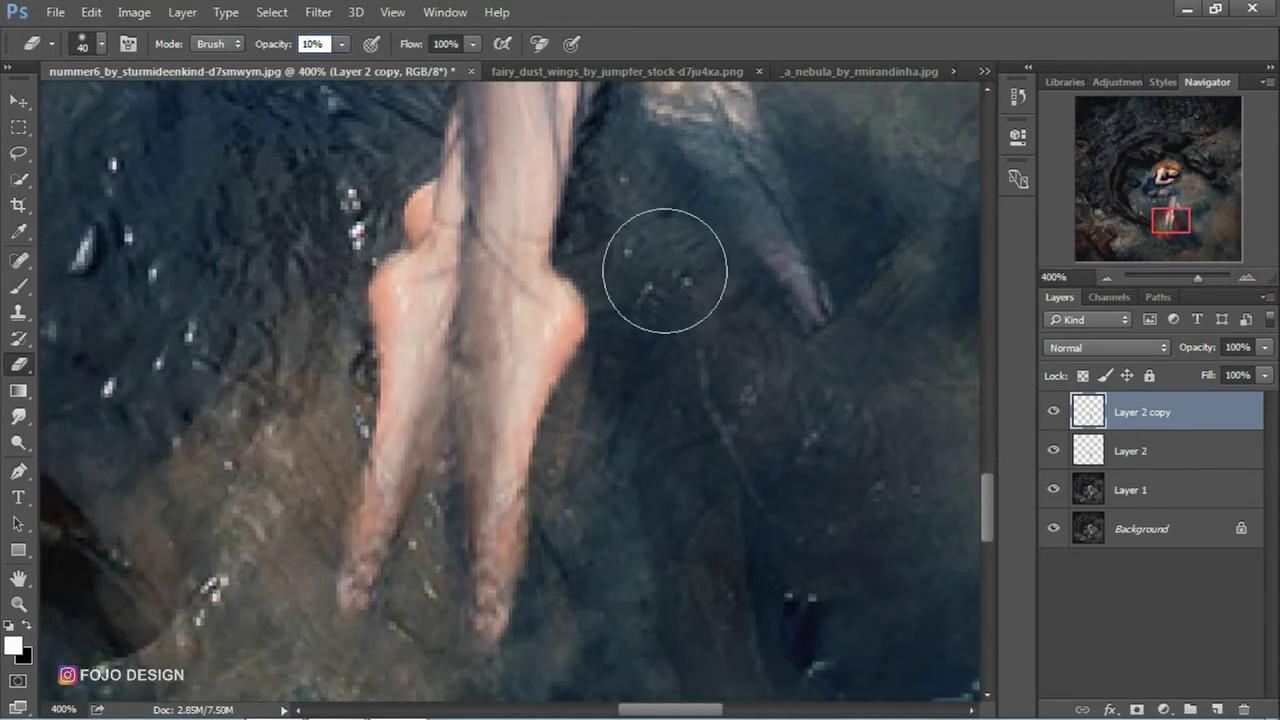
{"action": "mouse_move", "coordinate": [409, 343]}
{"action": "left_mouse_down"}
{"action": "mouse_move", "coordinate": [415, 303]}
{"action": "mouse_move", "coordinate": [414, 357]}
{"action": "left_mouse_up"}
{"action": "scroll", "coordinate": [395, 326], "scroll_direction": "up", "scroll_amount": 2}
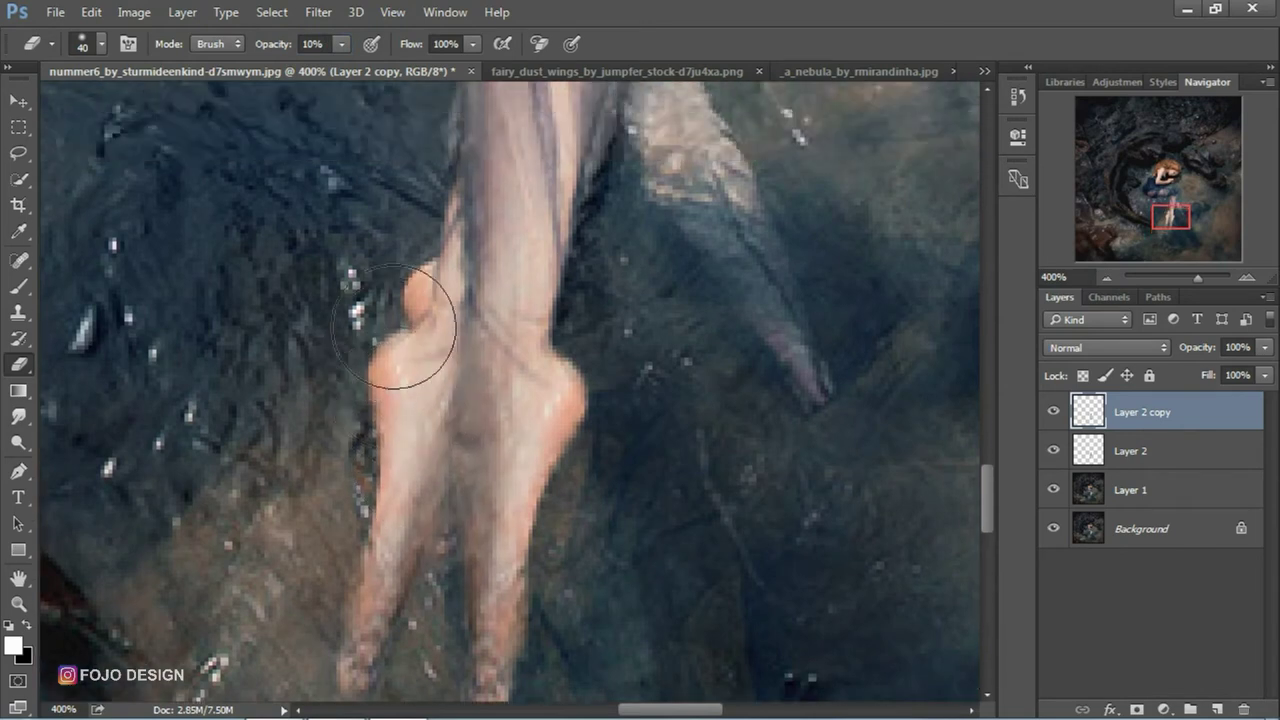
{"action": "scroll", "coordinate": [400, 324], "scroll_direction": "up", "scroll_amount": 2}
{"action": "scroll", "coordinate": [405, 318], "scroll_direction": "up", "scroll_amount": 3}
{"action": "scroll", "coordinate": [415, 295], "scroll_direction": "up", "scroll_amount": 3}
Erase stray edges along the copied leg's calf and outer side, back at 100% zoom
{"action": "left_click_drag", "start_coordinate": [430, 270], "coordinate": [471, 157]}
{"action": "left_click", "coordinate": [426, 410]}
{"action": "mouse_move", "coordinate": [426, 410]}
{"action": "left_mouse_down"}
{"action": "mouse_move", "coordinate": [409, 366]}
{"action": "mouse_move", "coordinate": [466, 277]}
{"action": "mouse_move", "coordinate": [429, 386]}
{"action": "mouse_move", "coordinate": [429, 503]}
{"action": "left_mouse_up"}
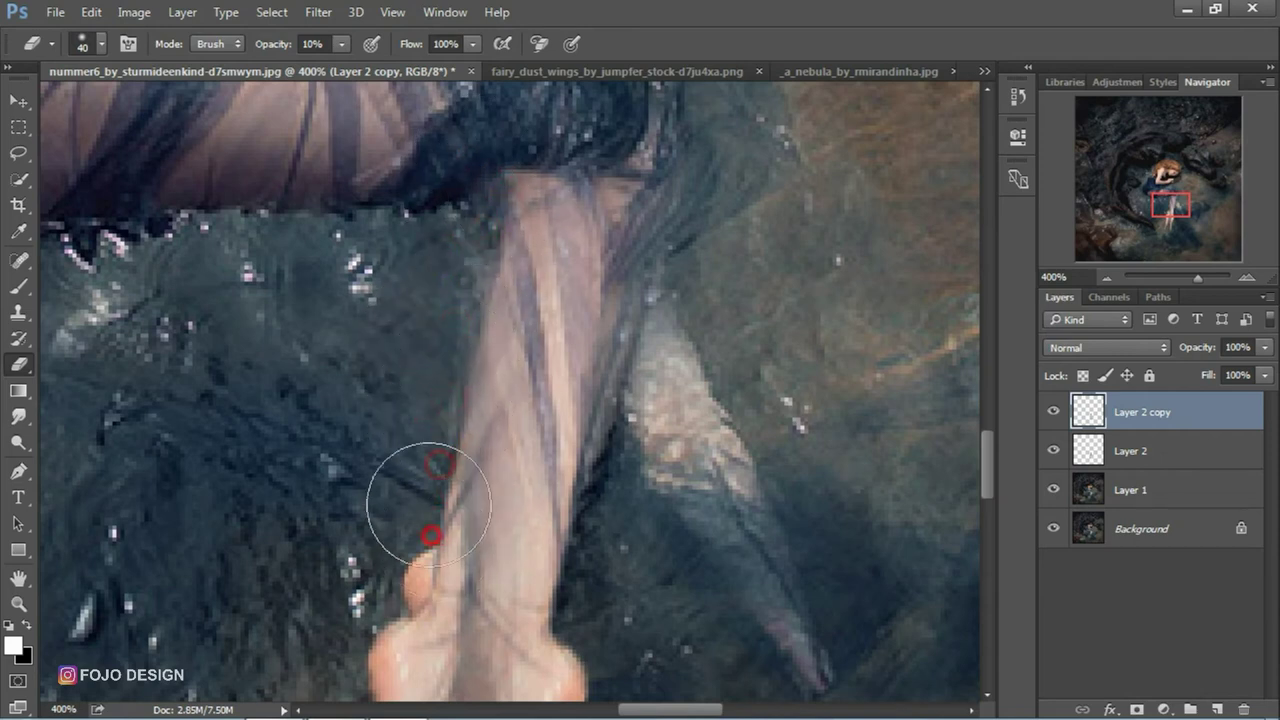
{"action": "scroll", "coordinate": [423, 400], "scroll_direction": "down", "scroll_amount": 3}
{"action": "mouse_move", "coordinate": [423, 329]}
{"action": "left_mouse_down"}
{"action": "mouse_move", "coordinate": [402, 560]}
{"action": "mouse_move", "coordinate": [431, 540]}
{"action": "mouse_move", "coordinate": [437, 478]}
{"action": "mouse_move", "coordinate": [429, 529]}
{"action": "mouse_move", "coordinate": [437, 498]}
{"action": "mouse_move", "coordinate": [443, 514]}
{"action": "mouse_move", "coordinate": [437, 543]}
{"action": "mouse_move", "coordinate": [471, 129]}
{"action": "left_mouse_up"}
{"action": "scroll", "coordinate": [500, 300], "scroll_direction": "down", "scroll_amount": 3}
{"action": "left_click_drag", "start_coordinate": [500, 300], "coordinate": [437, 441]}
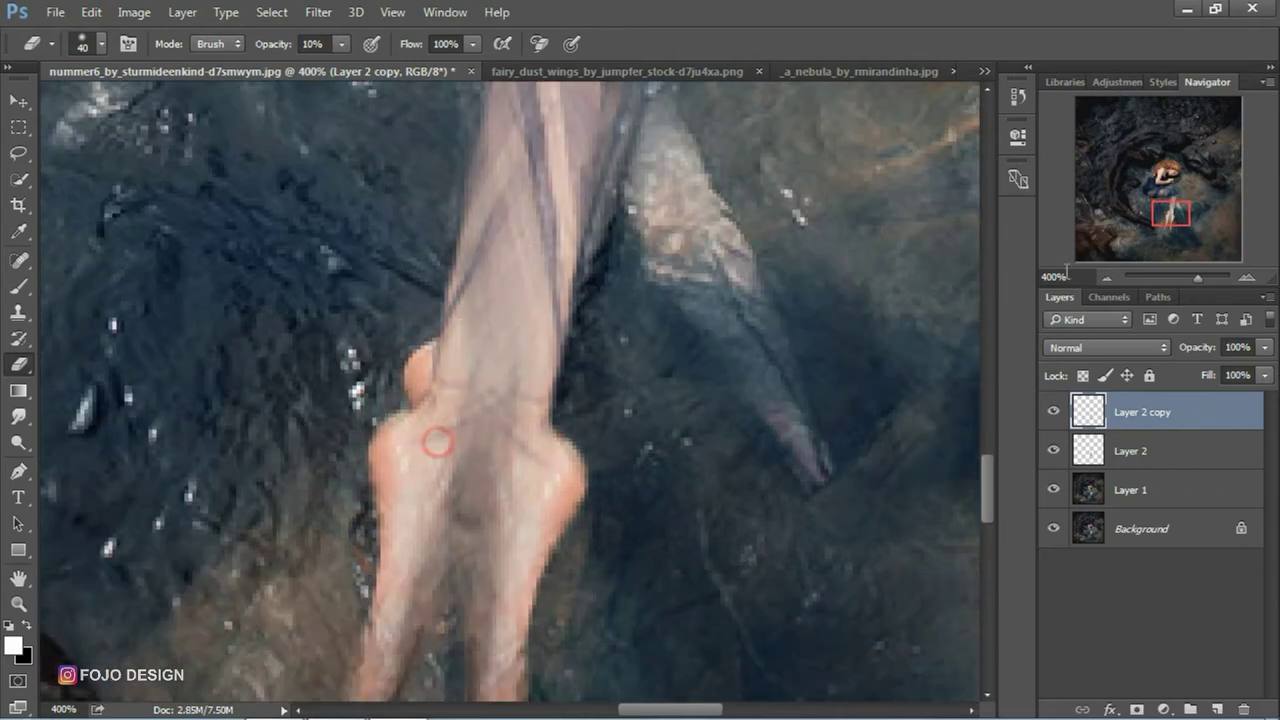
{"action": "left_click", "coordinate": [1107, 278]}
{"action": "left_click", "coordinate": [1107, 278]}
{"action": "left_click", "coordinate": [1106, 278]}
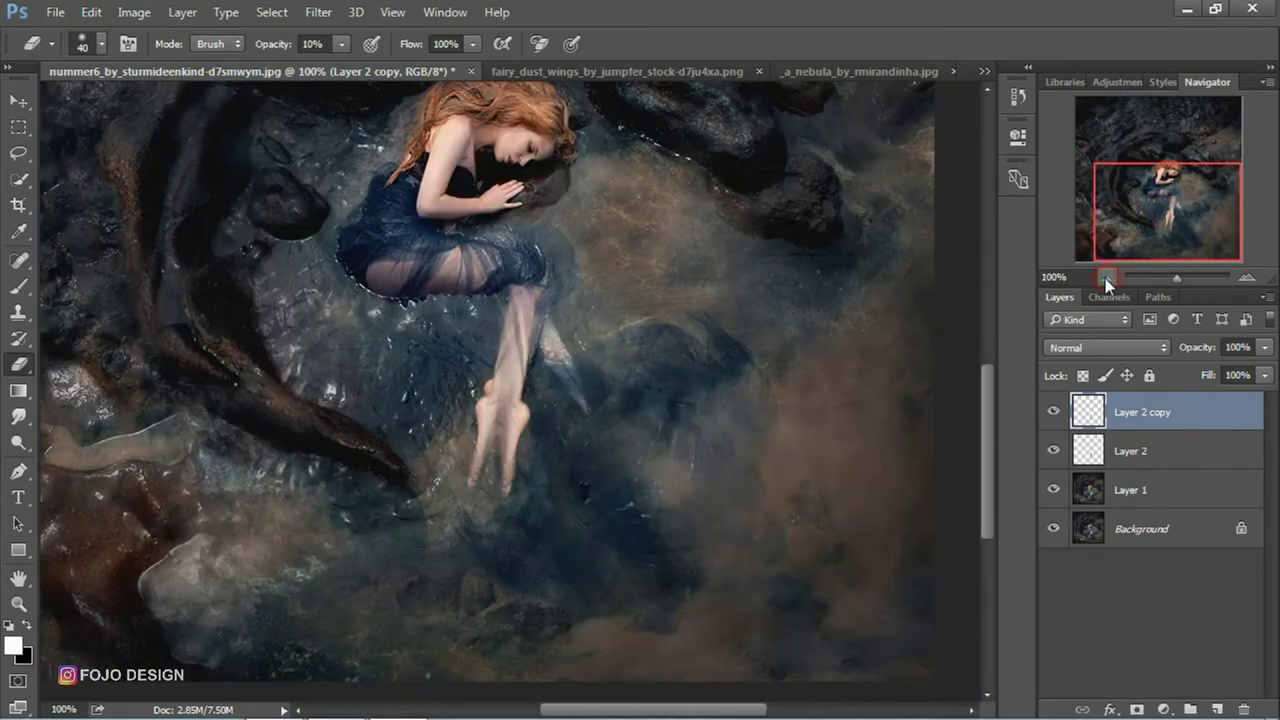
Rotate the duplicate leg slightly, then merge both leg layers into one
{"action": "left_click", "coordinate": [19, 100]}
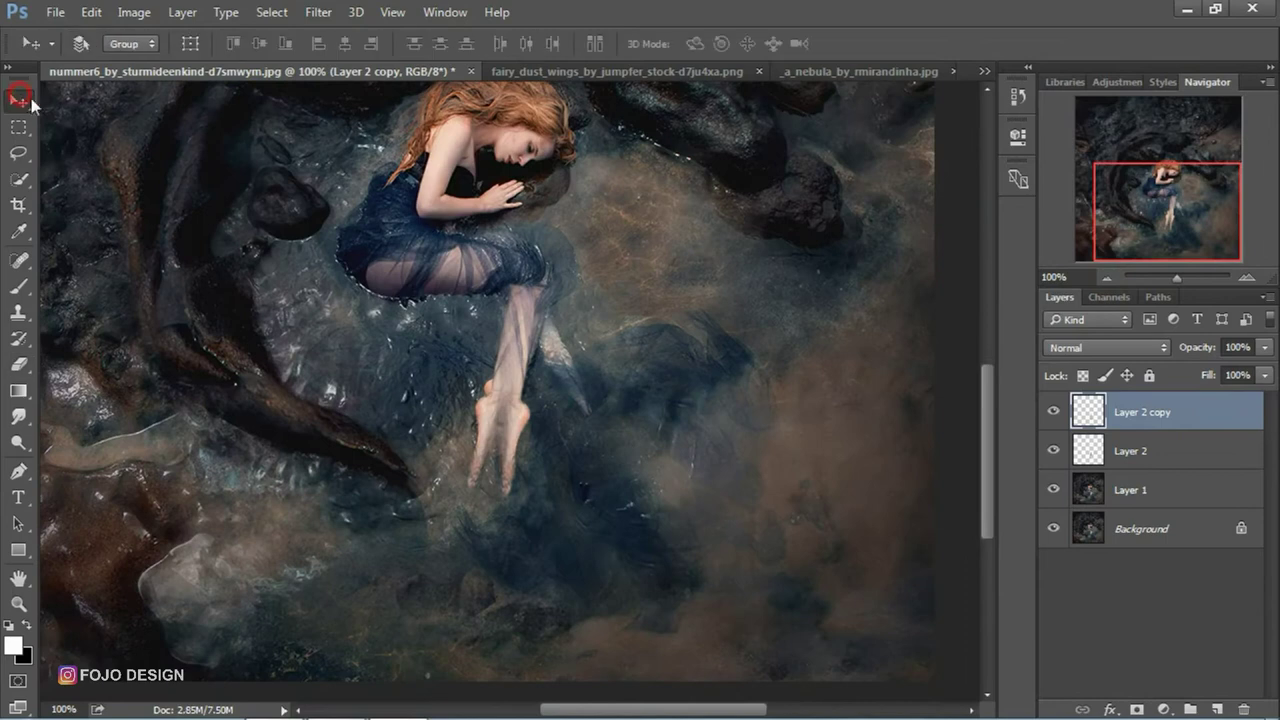
{"action": "left_click", "coordinate": [1170, 453], "text": "shift"}
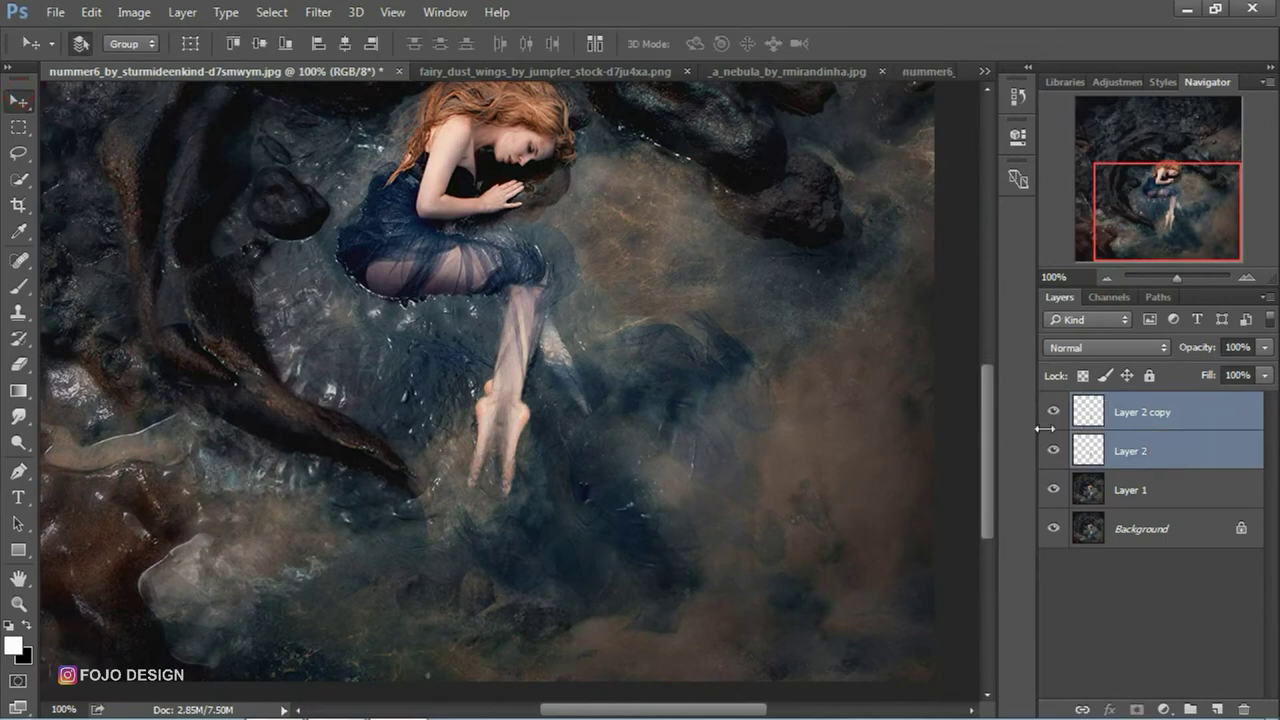
{"action": "left_click", "coordinate": [1160, 410]}
{"action": "key", "text": "ctrl"}
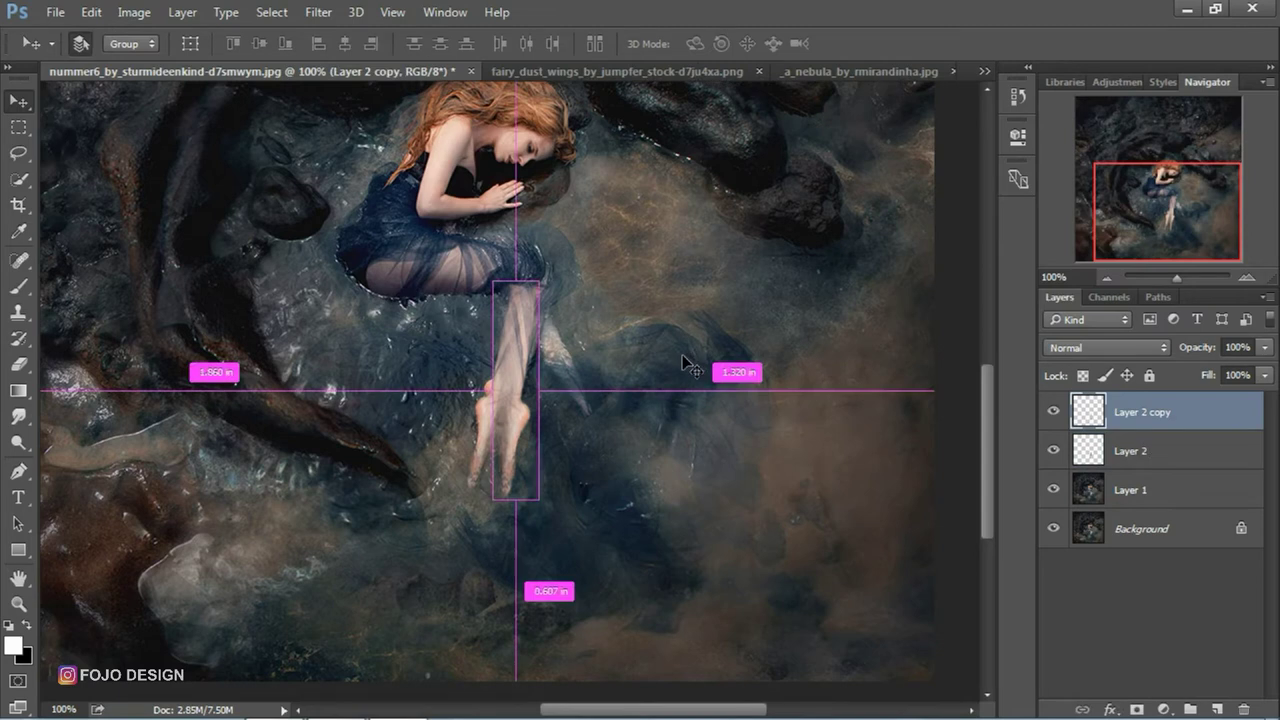
{"action": "key", "text": "ctrl+t"}
{"action": "left_click_drag", "start_coordinate": [580, 260], "coordinate": [588, 263]}
{"action": "key", "text": "Return"}
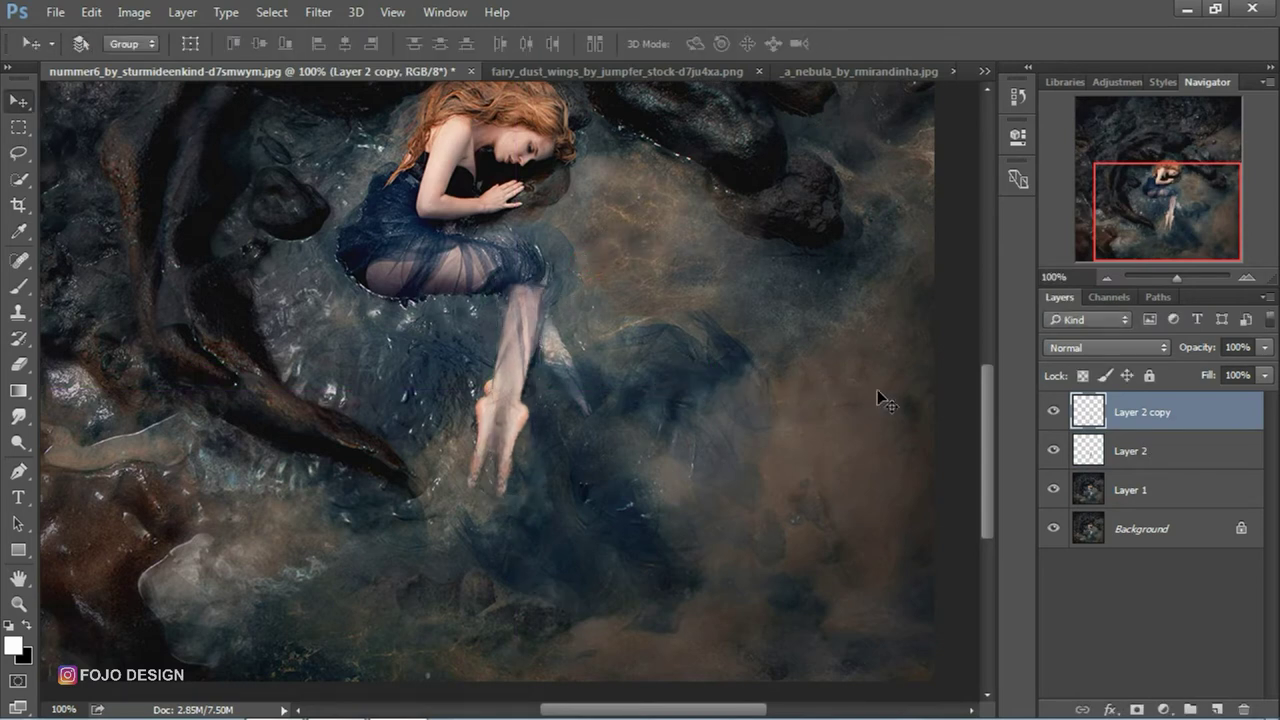
{"action": "left_click", "coordinate": [1141, 452], "text": "shift"}
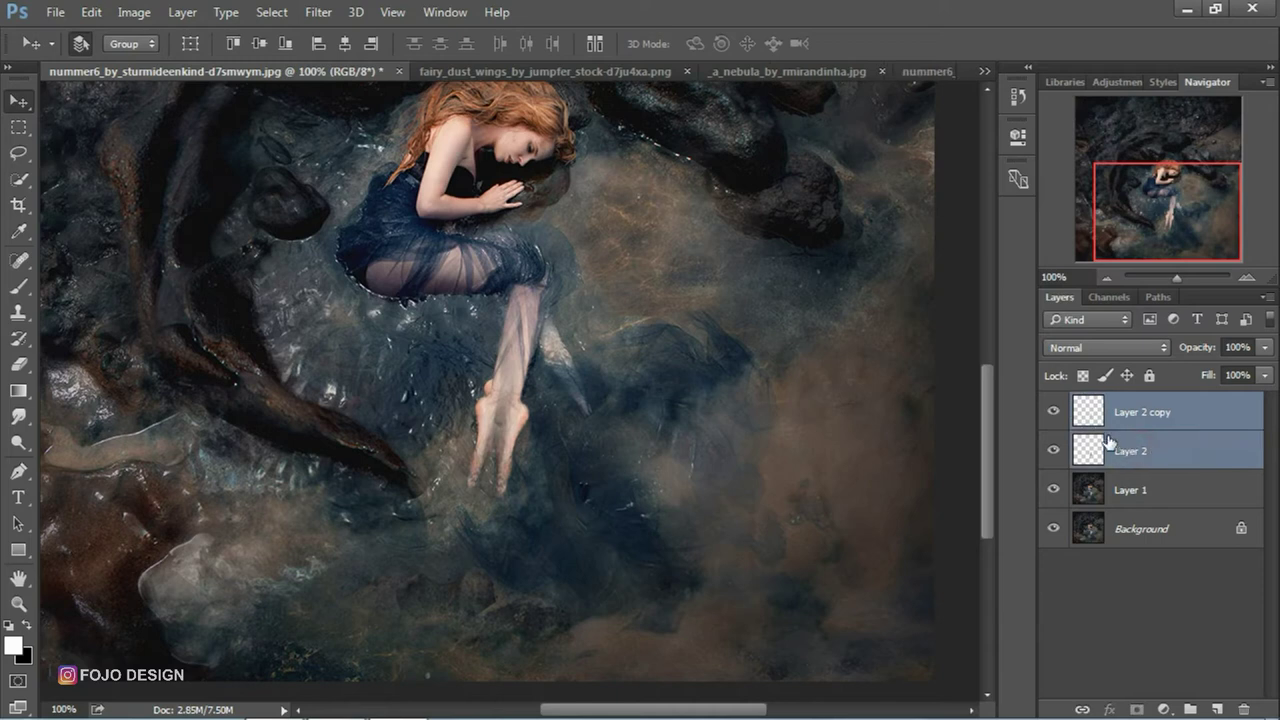
{"action": "key", "text": "ctrl+e"}
Warp the merged legs so their top corners reach up to the dress hem
{"action": "left_click", "coordinate": [1259, 277]}
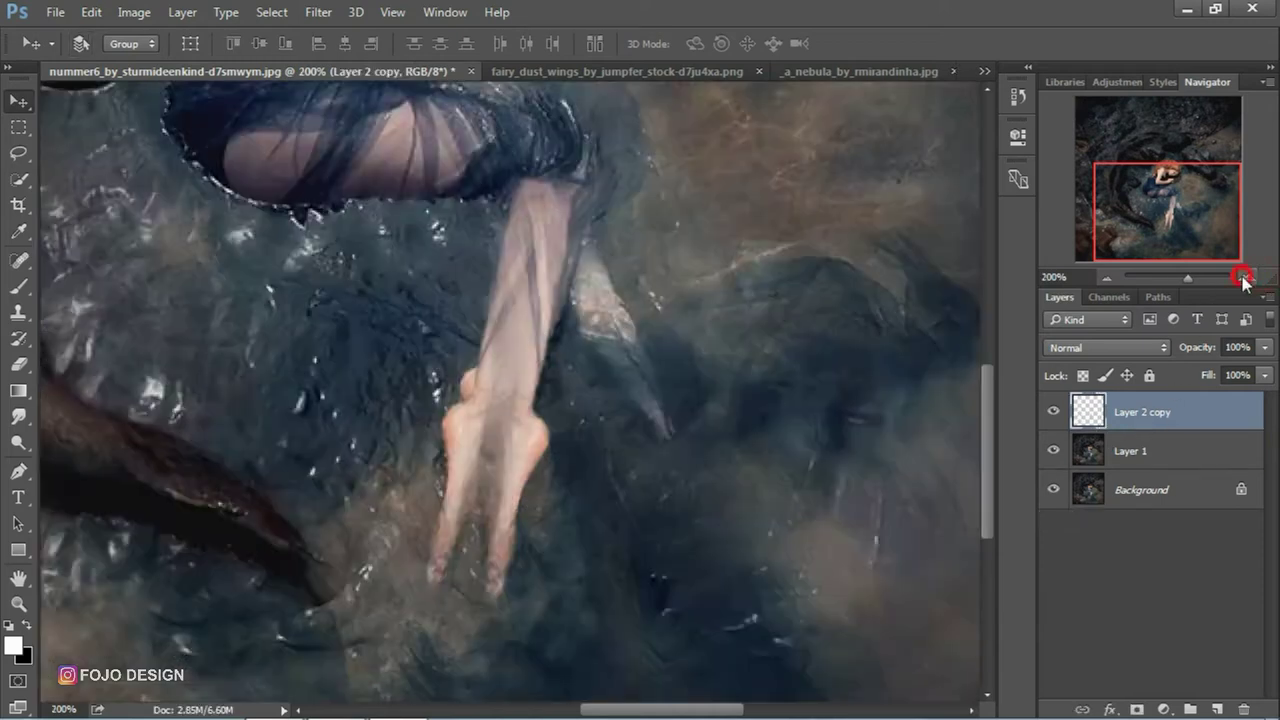
{"action": "left_click", "coordinate": [1259, 277]}
{"action": "left_click_drag", "start_coordinate": [1172, 236], "coordinate": [1173, 224]}
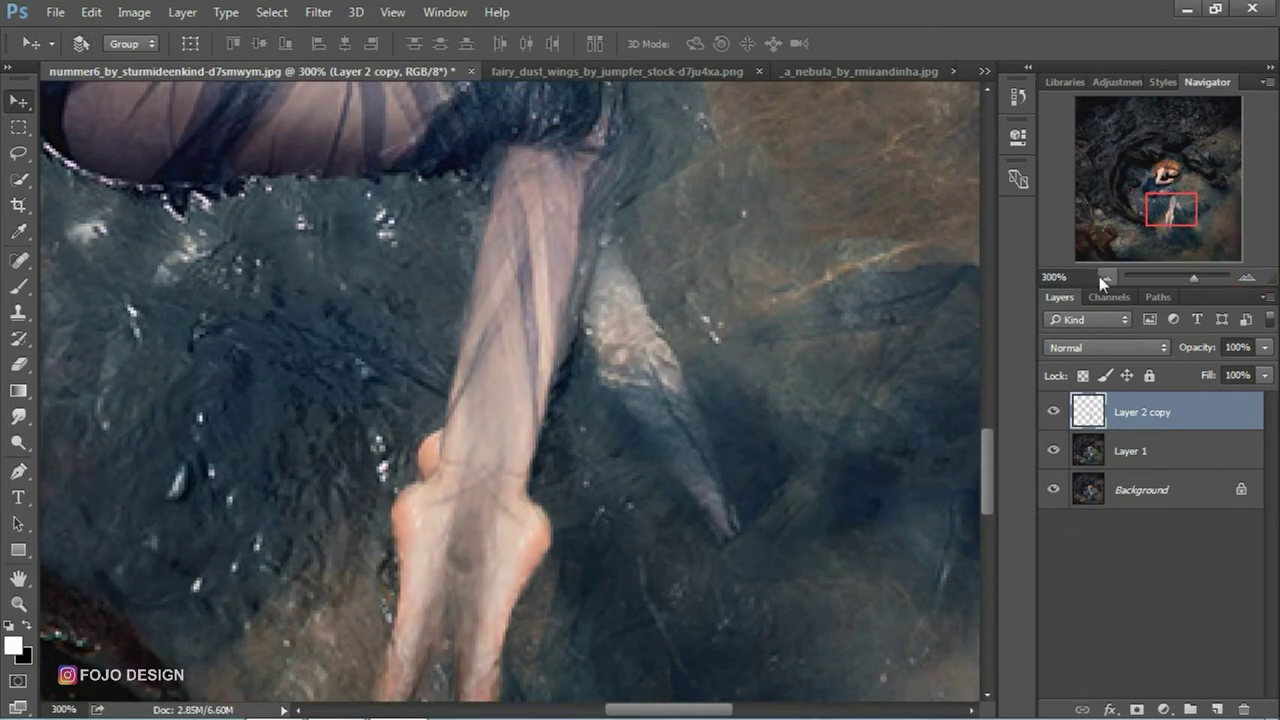
{"action": "left_click", "coordinate": [1104, 277]}
{"action": "key", "text": "ctrl+t"}
{"action": "right_click", "coordinate": [517, 336]}
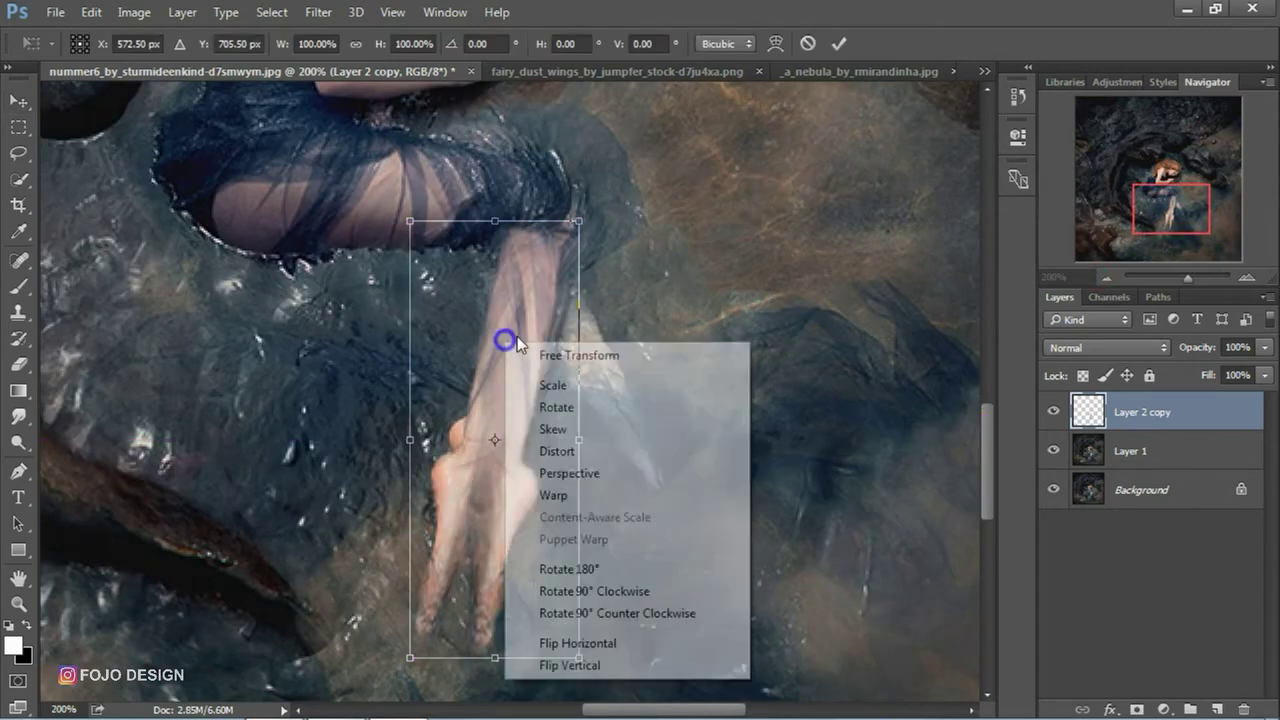
{"action": "left_click", "coordinate": [571, 494]}
{"action": "left_click_drag", "start_coordinate": [582, 224], "coordinate": [595, 194]}
{"action": "left_click_drag", "start_coordinate": [412, 222], "coordinate": [430, 240]}
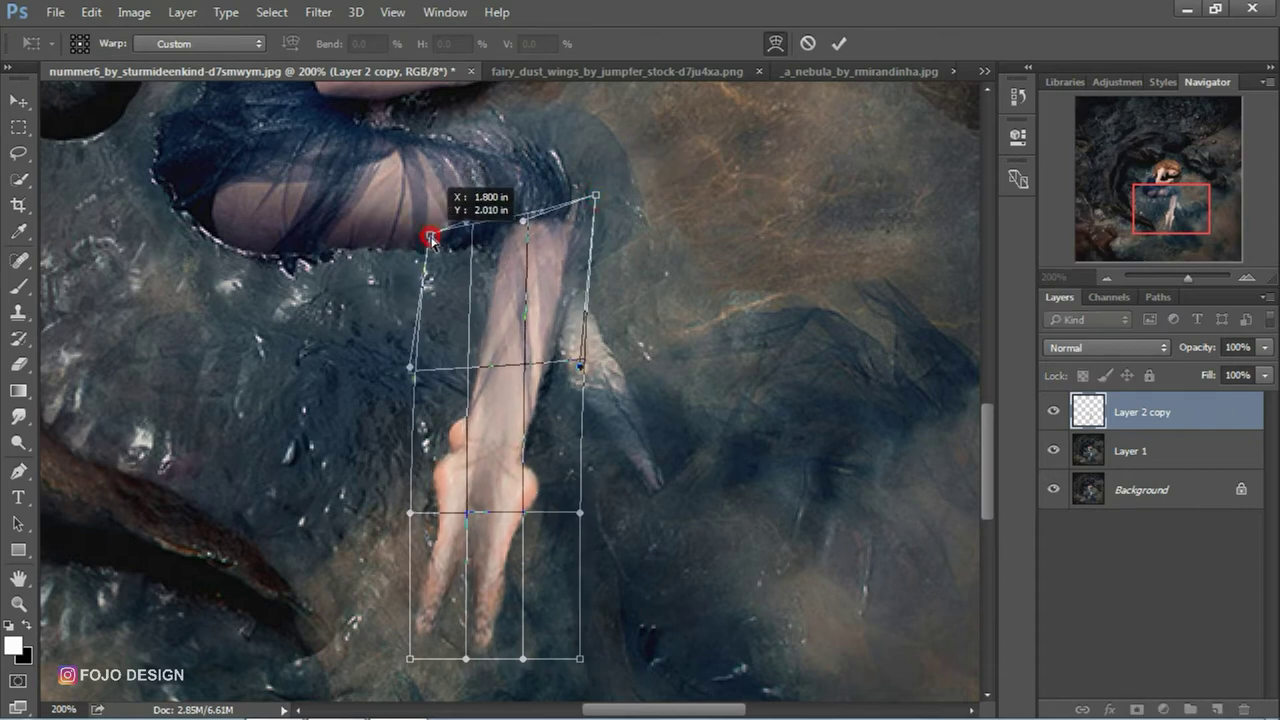
Warp the lower legs and feet, shifting them right and narrowing them, and commit
{"action": "left_click_drag", "start_coordinate": [410, 658], "coordinate": [357, 652]}
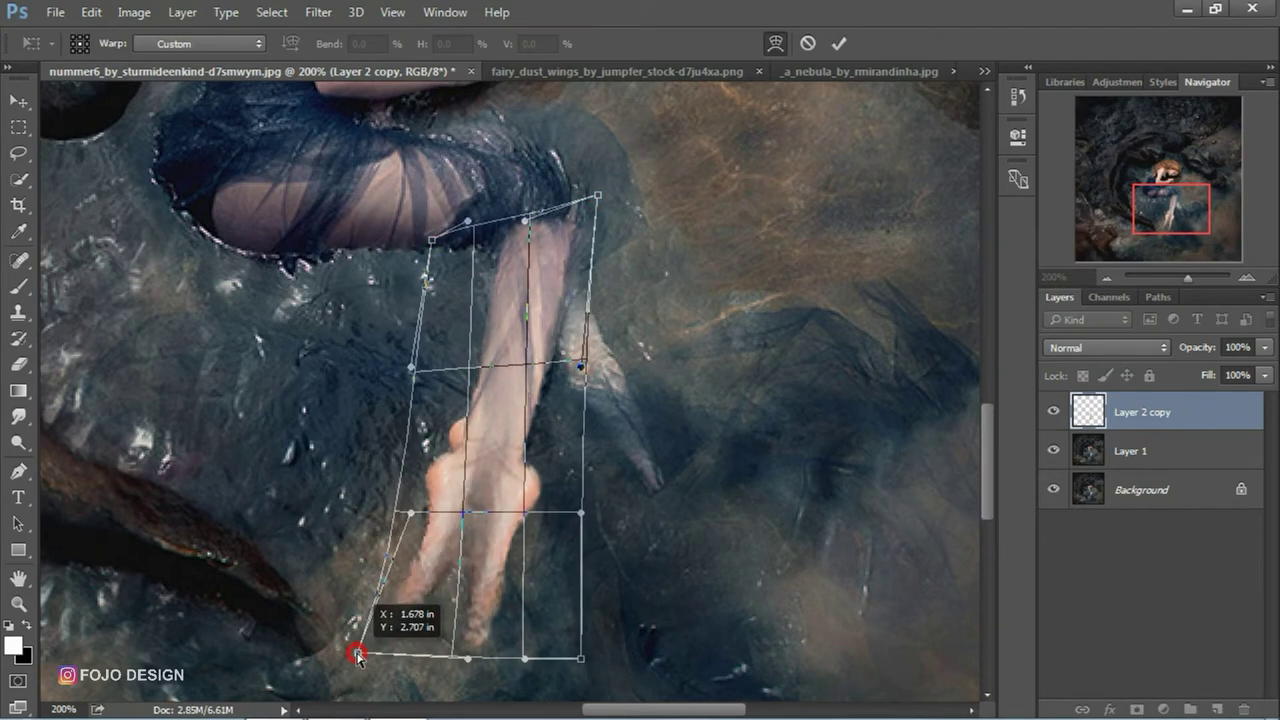
{"action": "left_click_drag", "start_coordinate": [581, 659], "coordinate": [567, 657]}
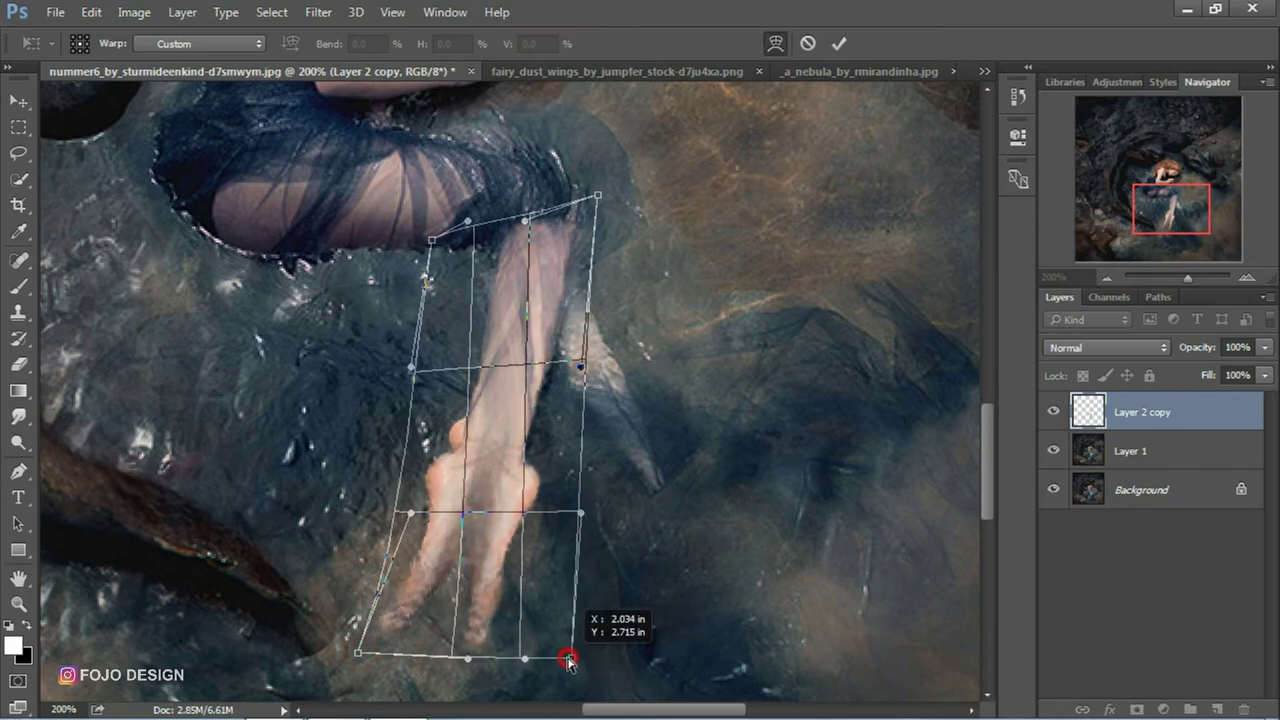
{"action": "left_click_drag", "start_coordinate": [484, 662], "coordinate": [572, 658]}
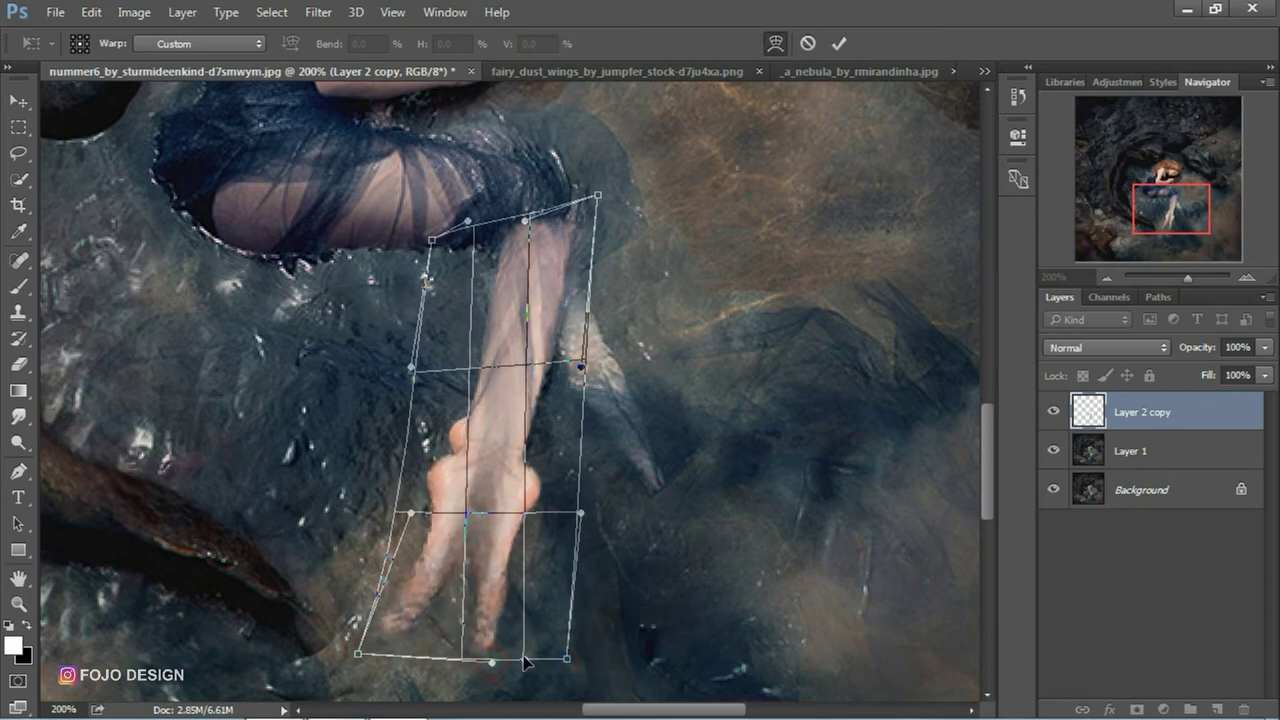
{"action": "left_click_drag", "start_coordinate": [581, 513], "coordinate": [522, 498]}
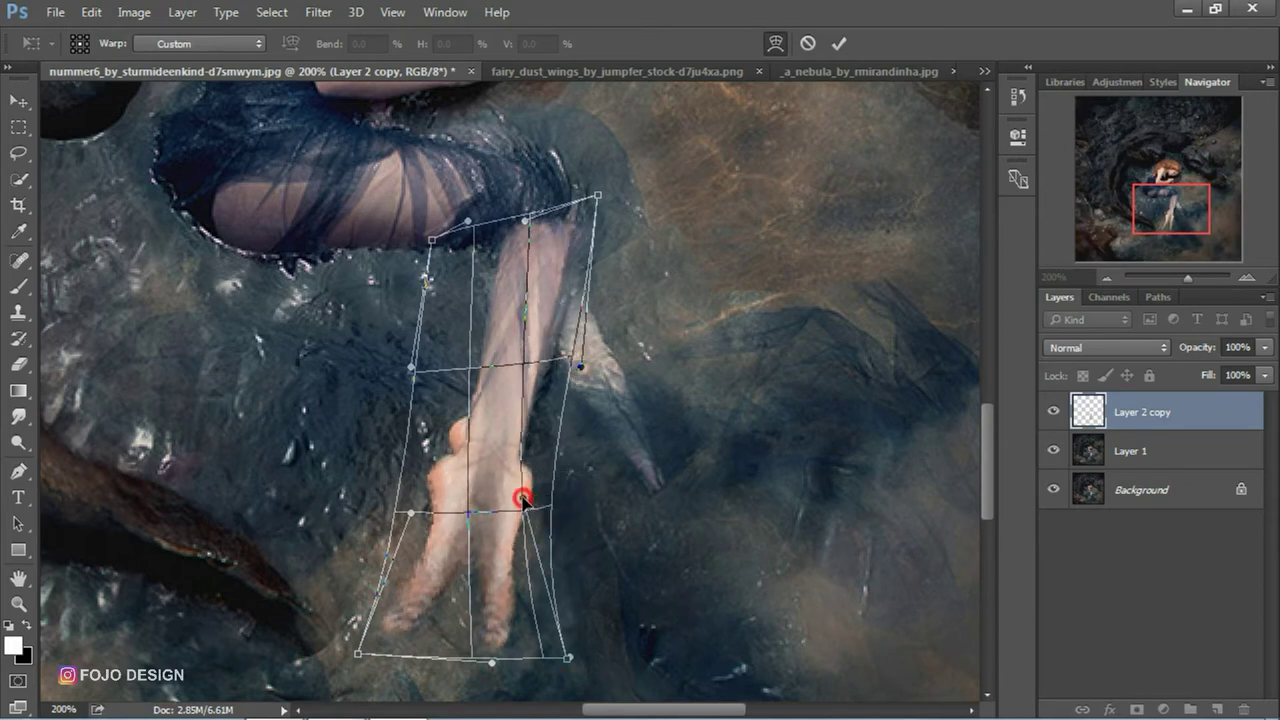
{"action": "key", "text": "Return"}
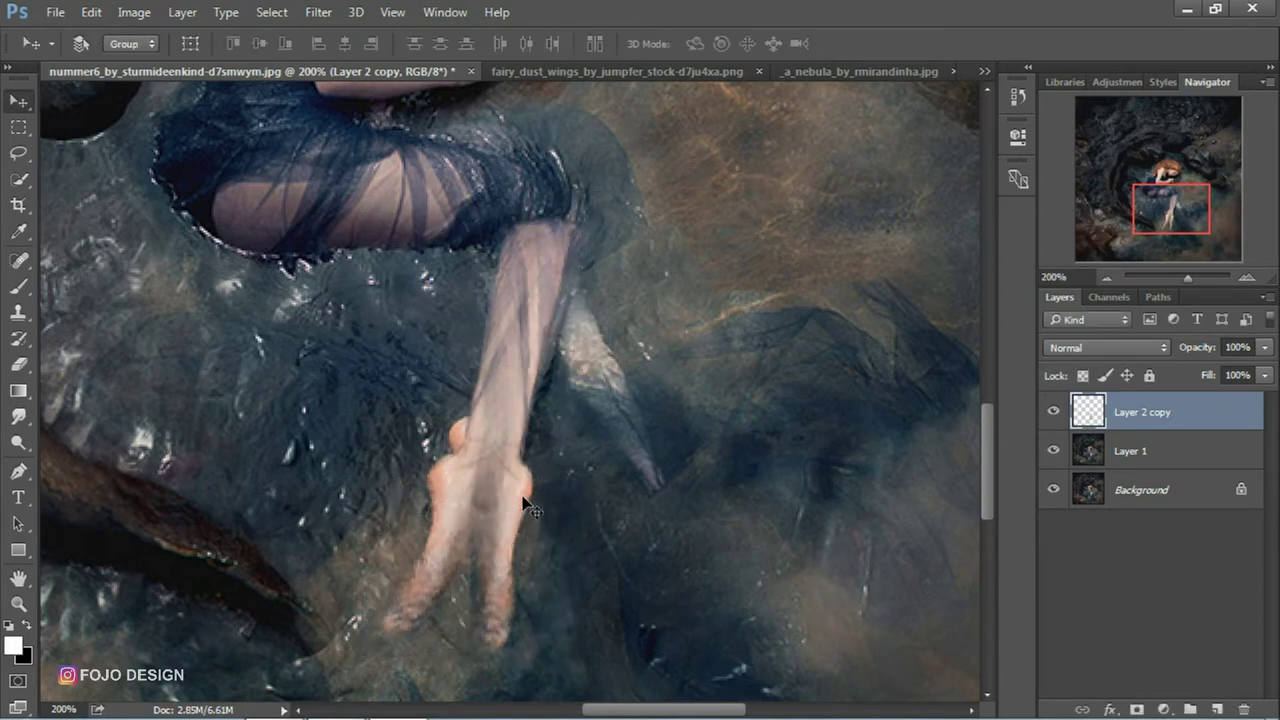
In the fairy_dust_wings image, lasso the upper part of the grey middle wing
{"action": "left_click", "coordinate": [531, 70]}
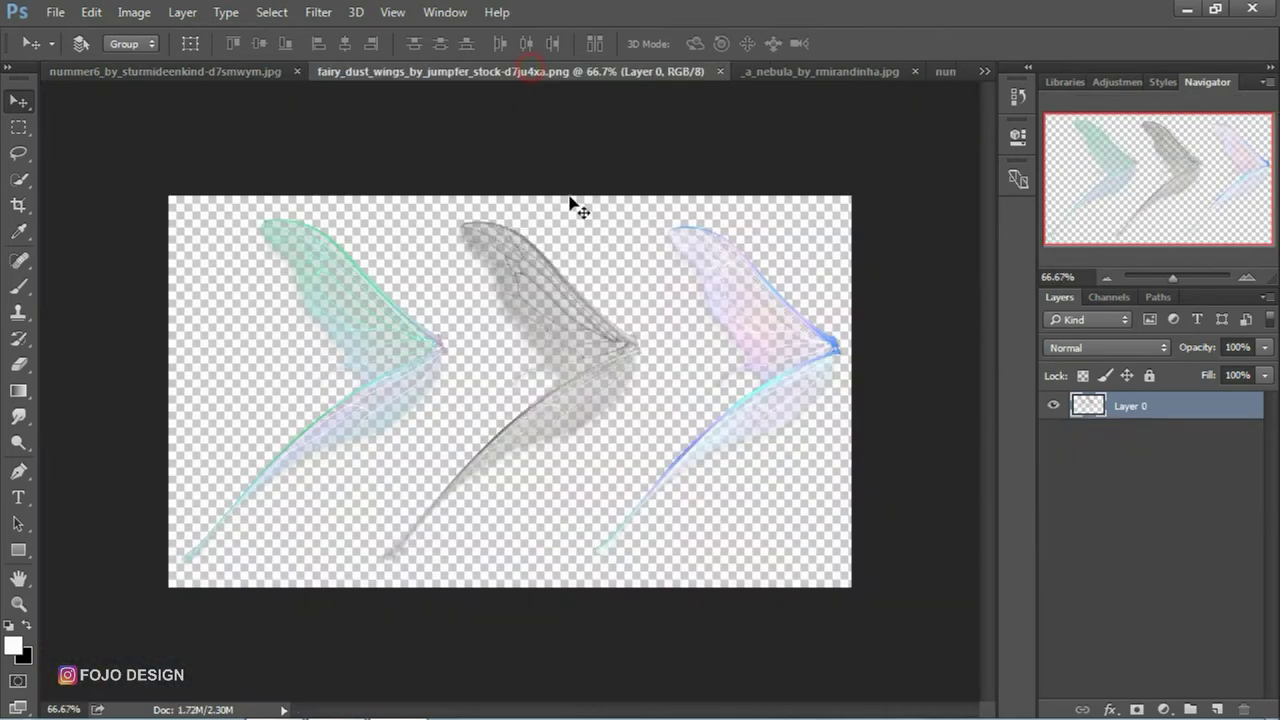
{"action": "left_click", "coordinate": [17, 156]}
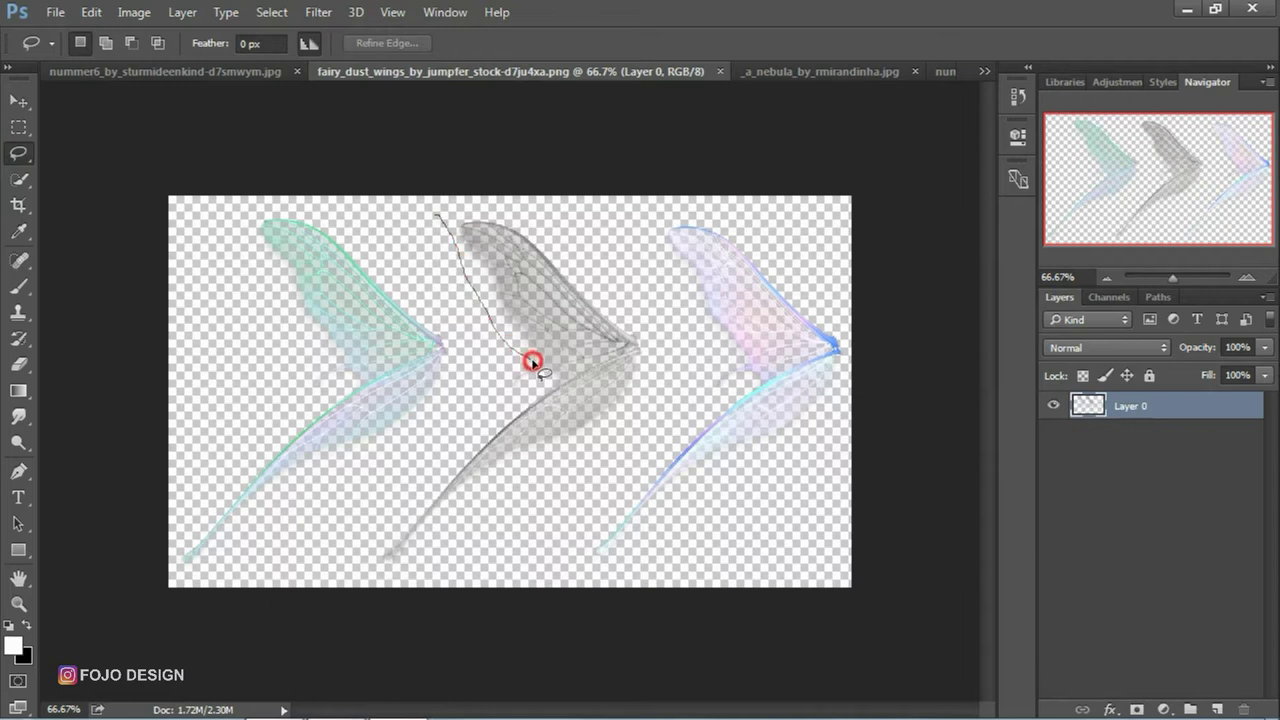
{"action": "mouse_move", "coordinate": [651, 331]}
{"action": "left_mouse_down"}
{"action": "mouse_move", "coordinate": [496, 211]}
{"action": "mouse_move", "coordinate": [437, 211]}
{"action": "left_mouse_up"}
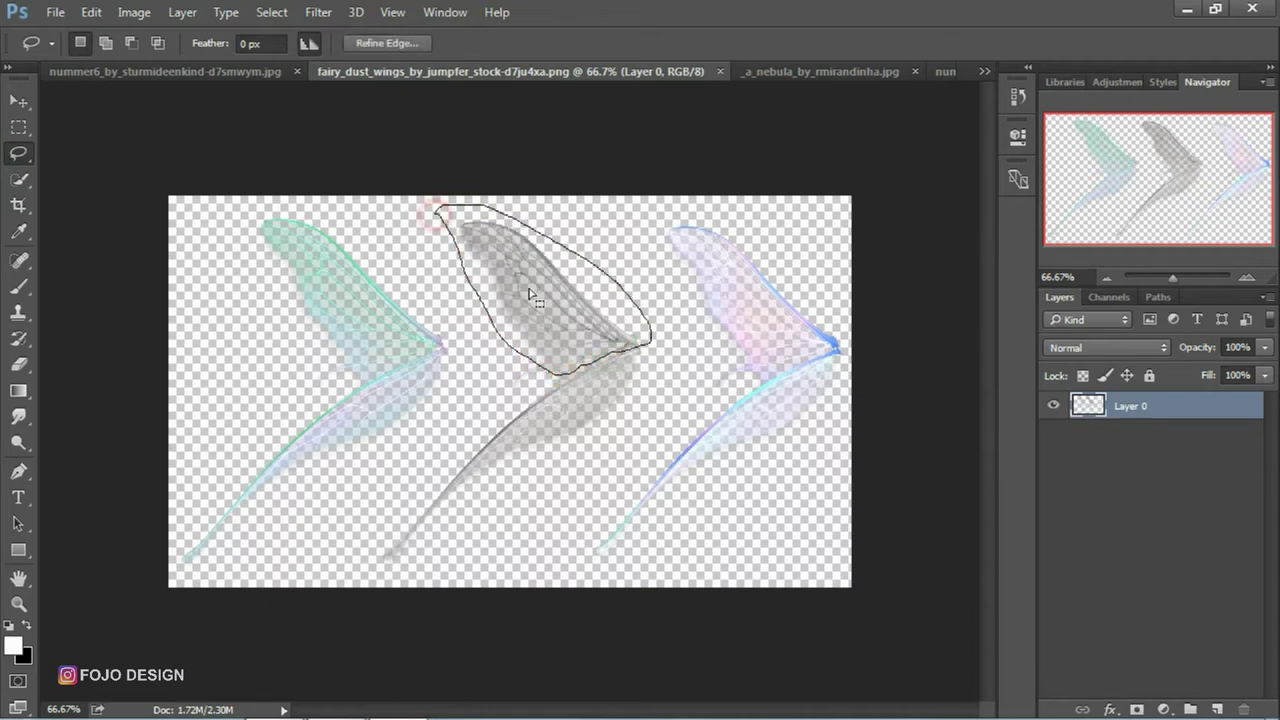
Paste the grey wing into the nummer6 photo, widen and rotate it to trail below the feet
{"action": "left_click", "coordinate": [163, 72]}
{"action": "key", "text": "ctrl+v"}
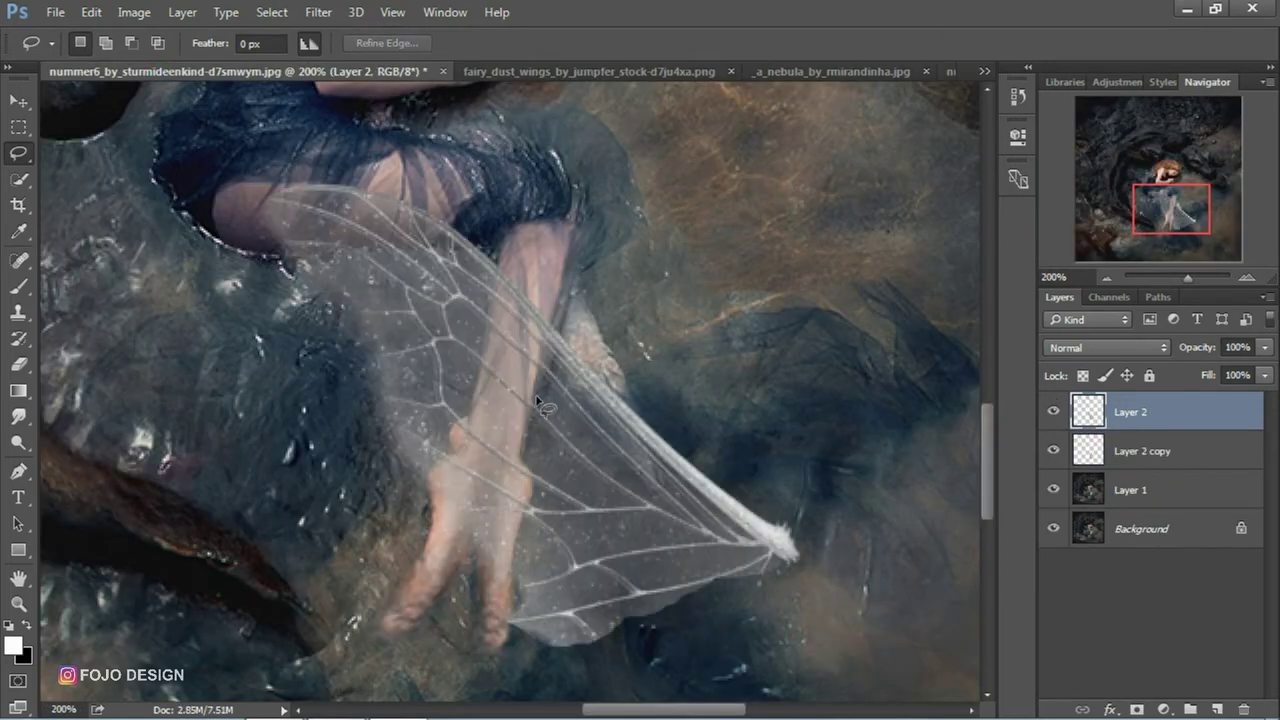
{"action": "left_click", "coordinate": [17, 99]}
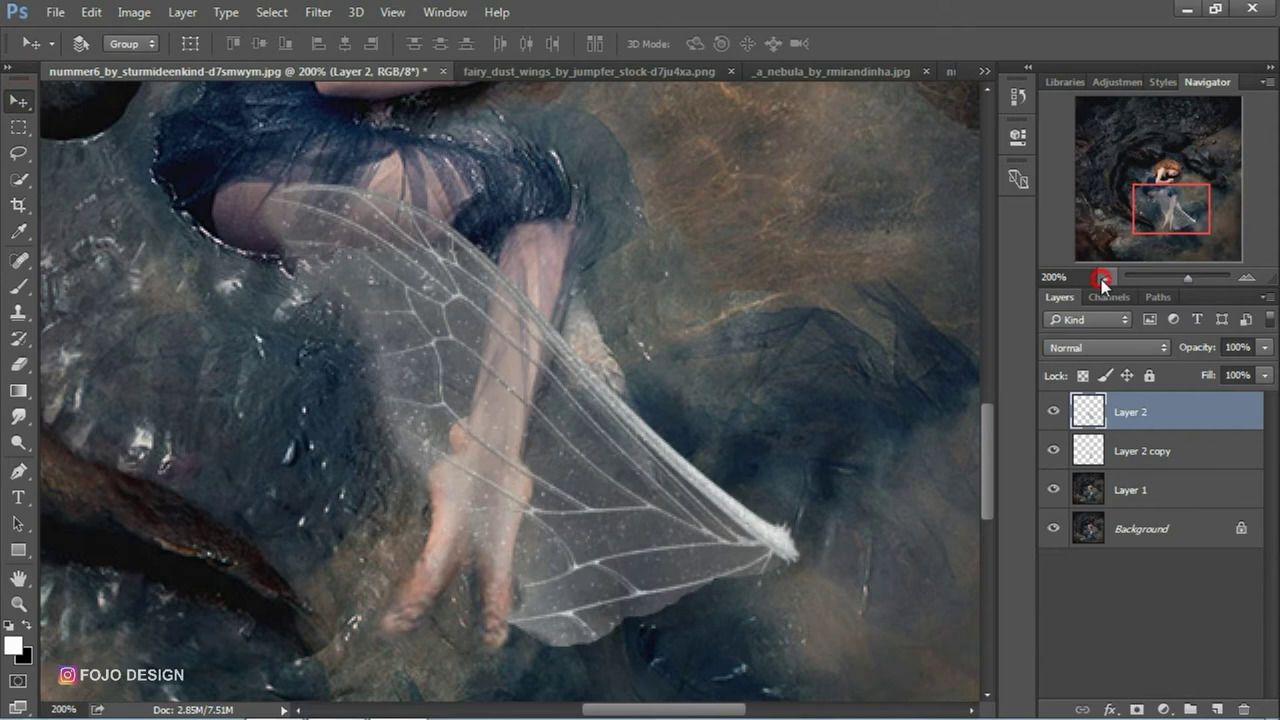
{"action": "left_click", "coordinate": [1101, 279]}
{"action": "key", "text": "ctrl+t"}
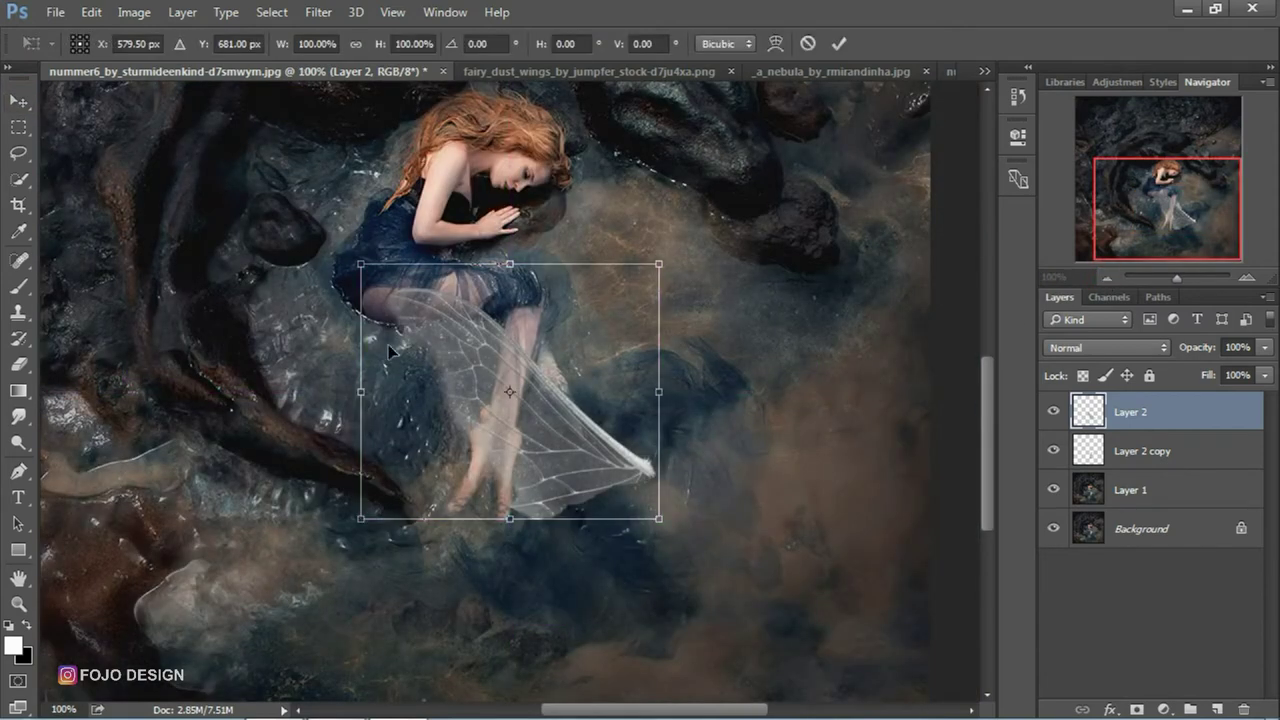
{"action": "left_click_drag", "start_coordinate": [366, 390], "coordinate": [309, 390]}
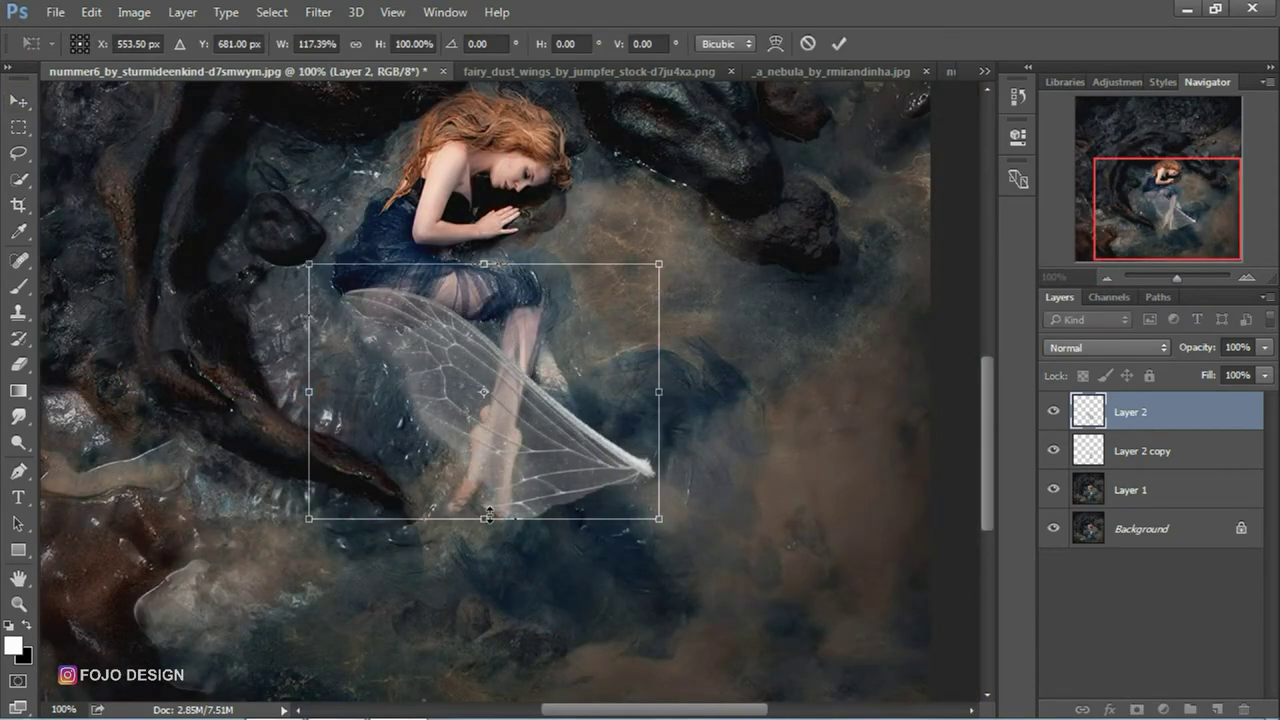
{"action": "left_click_drag", "start_coordinate": [483, 512], "coordinate": [484, 490]}
{"action": "mouse_move", "coordinate": [806, 360]}
{"action": "left_mouse_down"}
{"action": "mouse_move", "coordinate": [570, 226]}
{"action": "mouse_move", "coordinate": [470, 272]}
{"action": "mouse_move", "coordinate": [436, 478]}
{"action": "left_mouse_up"}
{"action": "left_click_drag", "start_coordinate": [637, 380], "coordinate": [646, 397]}
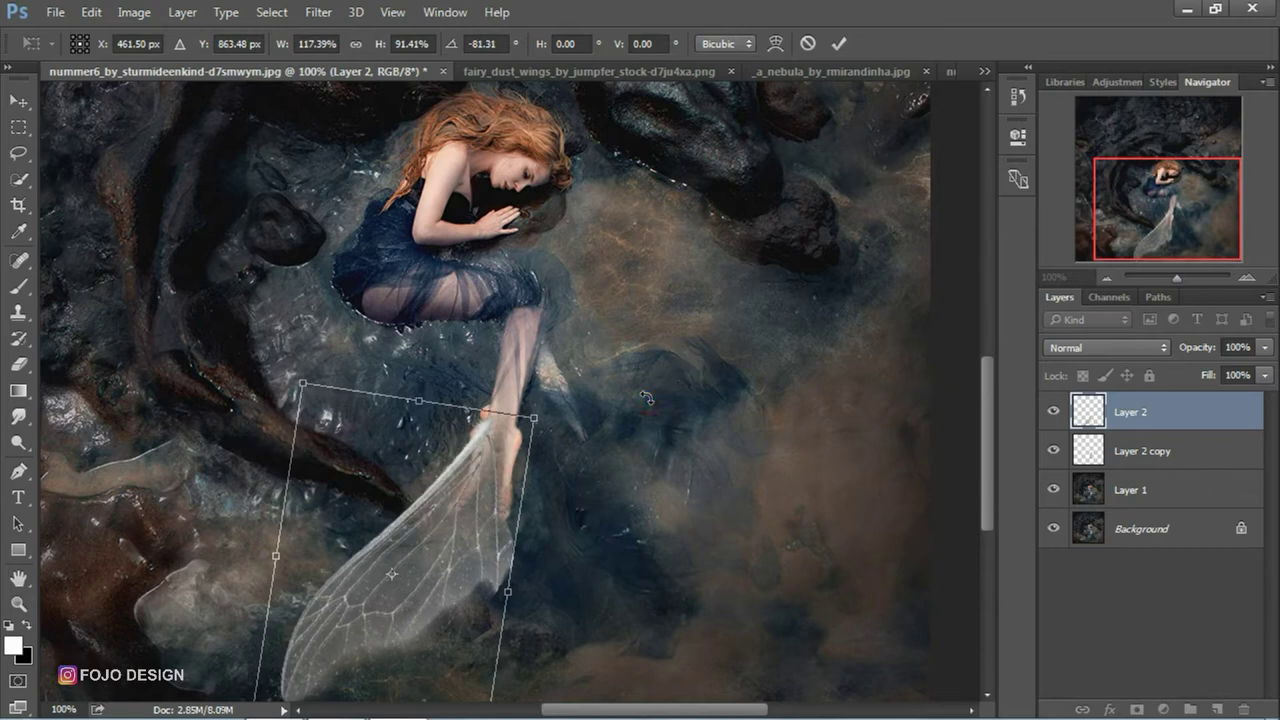
{"action": "key", "text": "Return"}
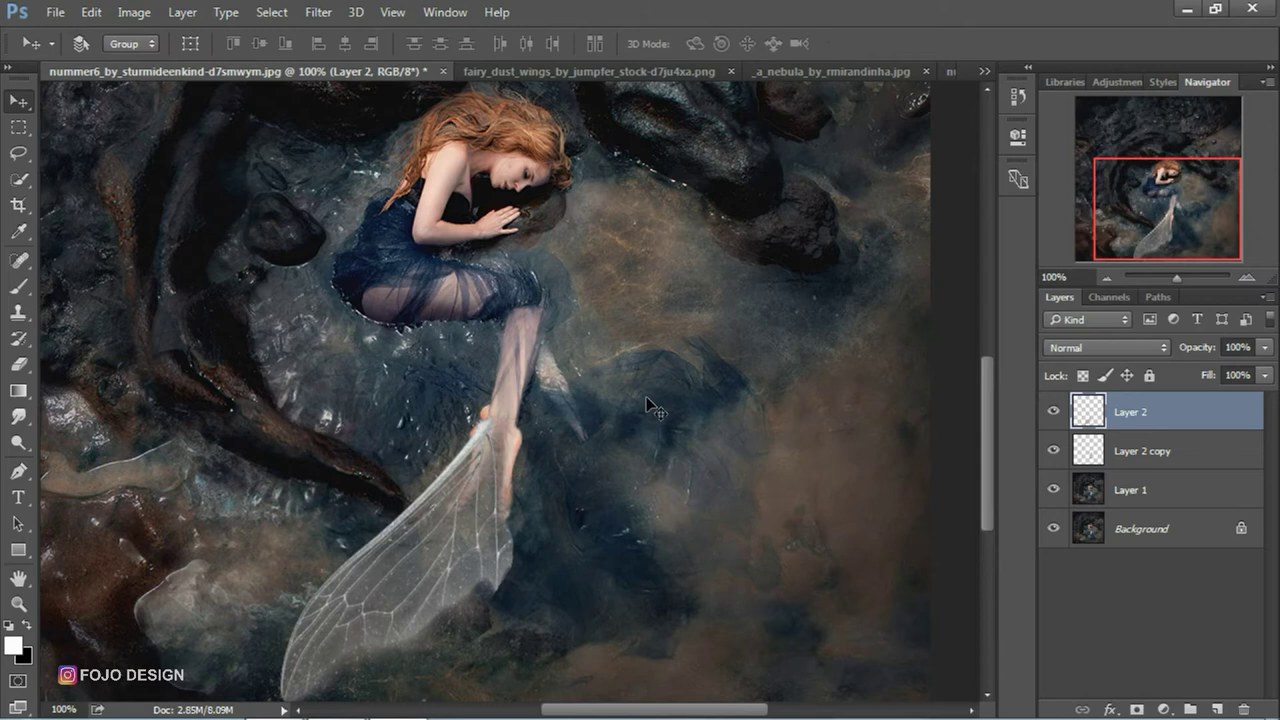
{"action": "left_click_drag", "start_coordinate": [650, 405], "coordinate": [648, 402]}
Flip the wing copy horizontally, rotate it about 14 degrees and nudge it against the other half
{"action": "key", "text": "ctrl+t"}
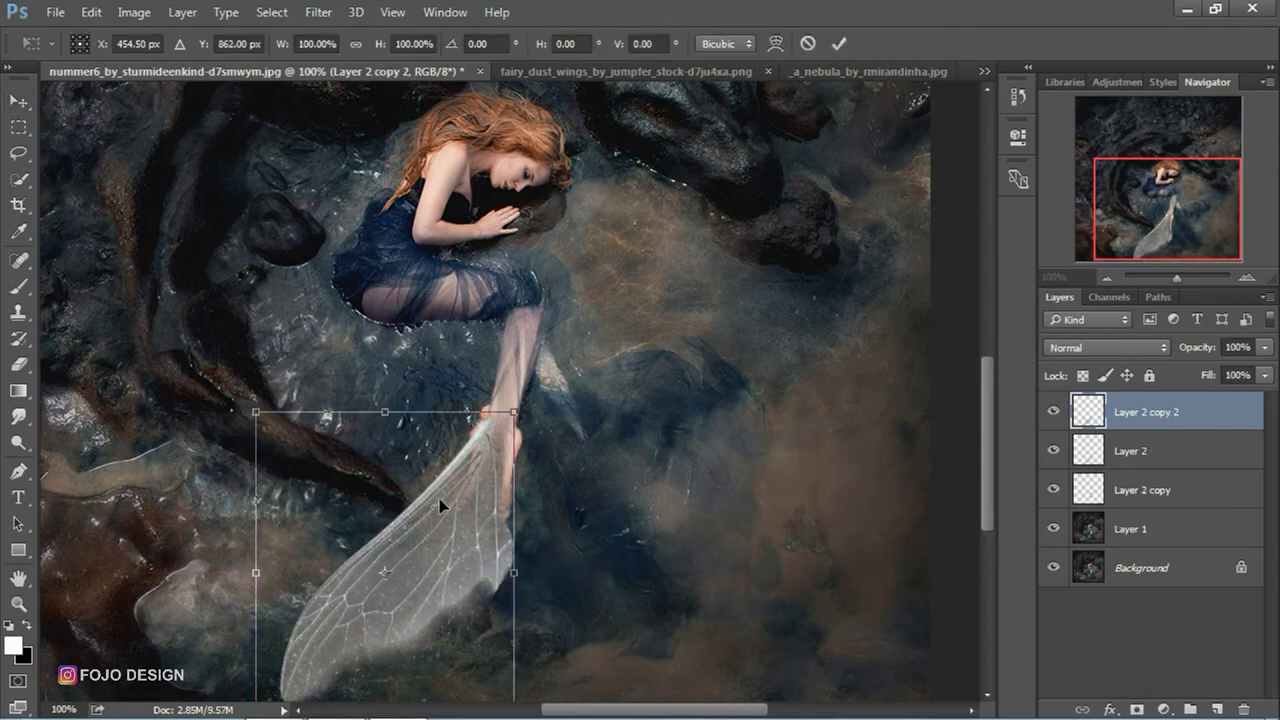
{"action": "right_click", "coordinate": [440, 506]}
{"action": "left_click", "coordinate": [466, 471]}
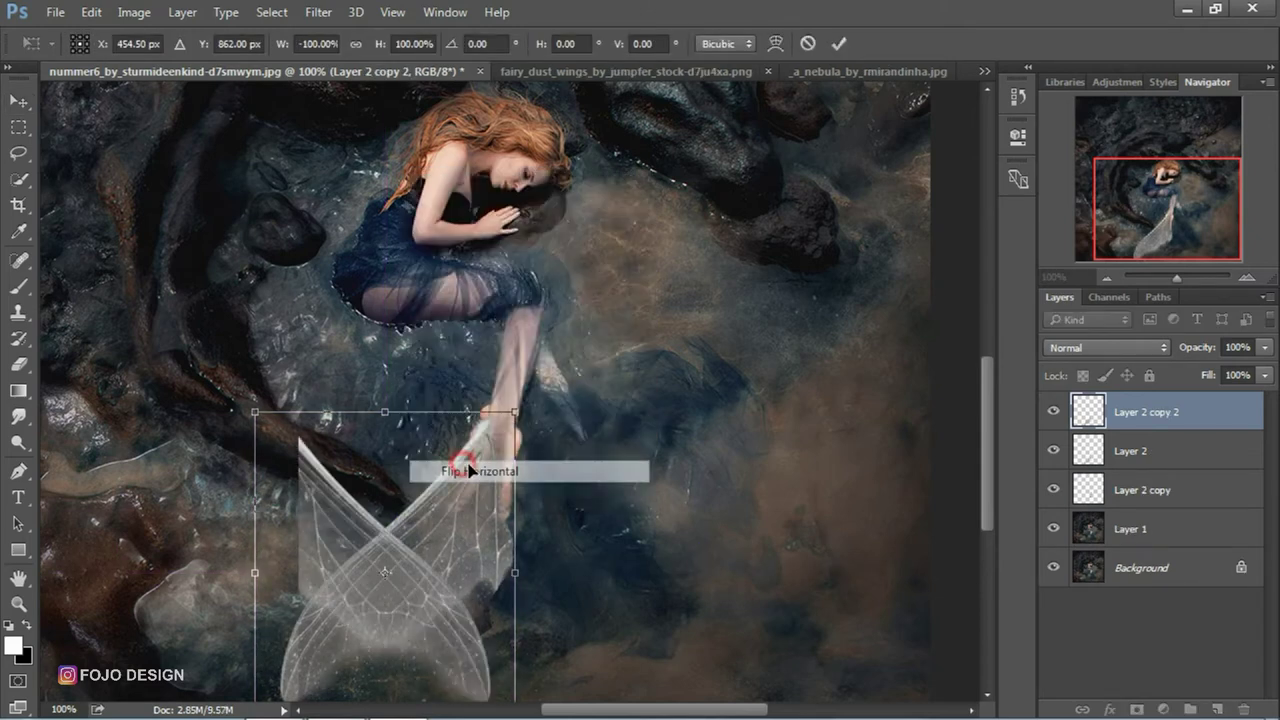
{"action": "left_click_drag", "start_coordinate": [409, 461], "coordinate": [628, 468]}
{"action": "left_click_drag", "start_coordinate": [758, 371], "coordinate": [782, 425]}
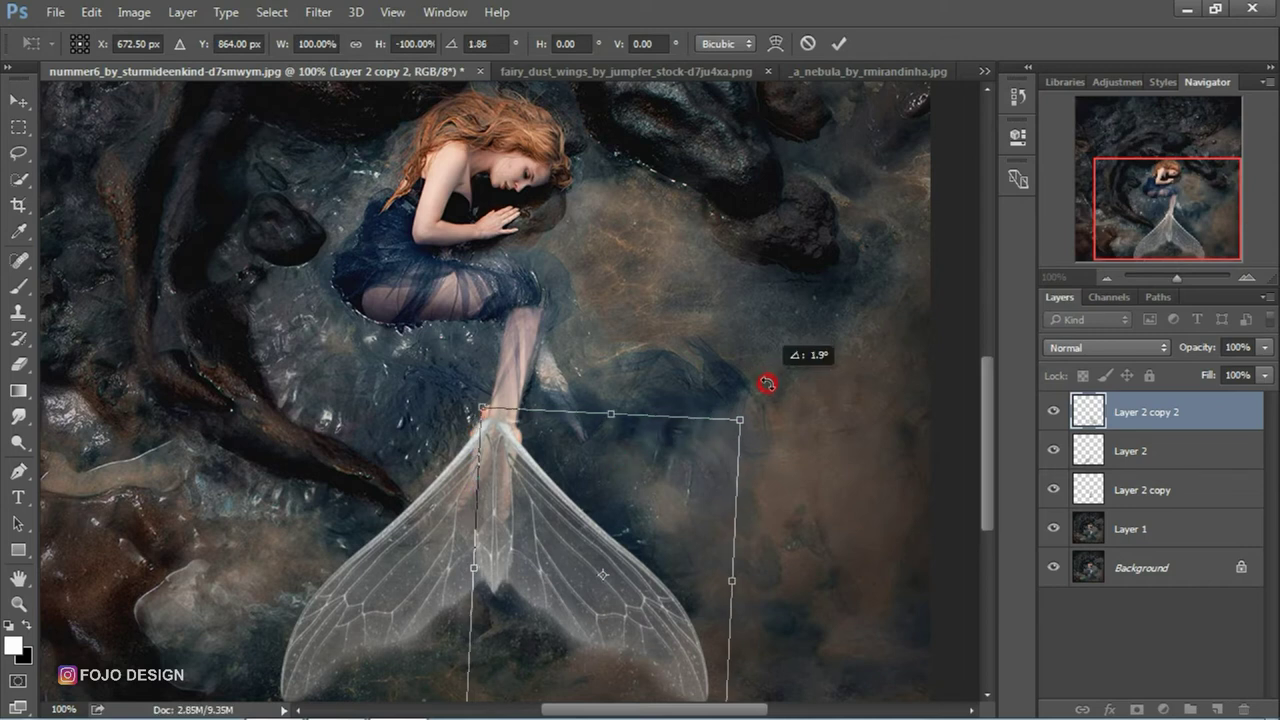
{"action": "left_click_drag", "start_coordinate": [618, 486], "coordinate": [596, 500]}
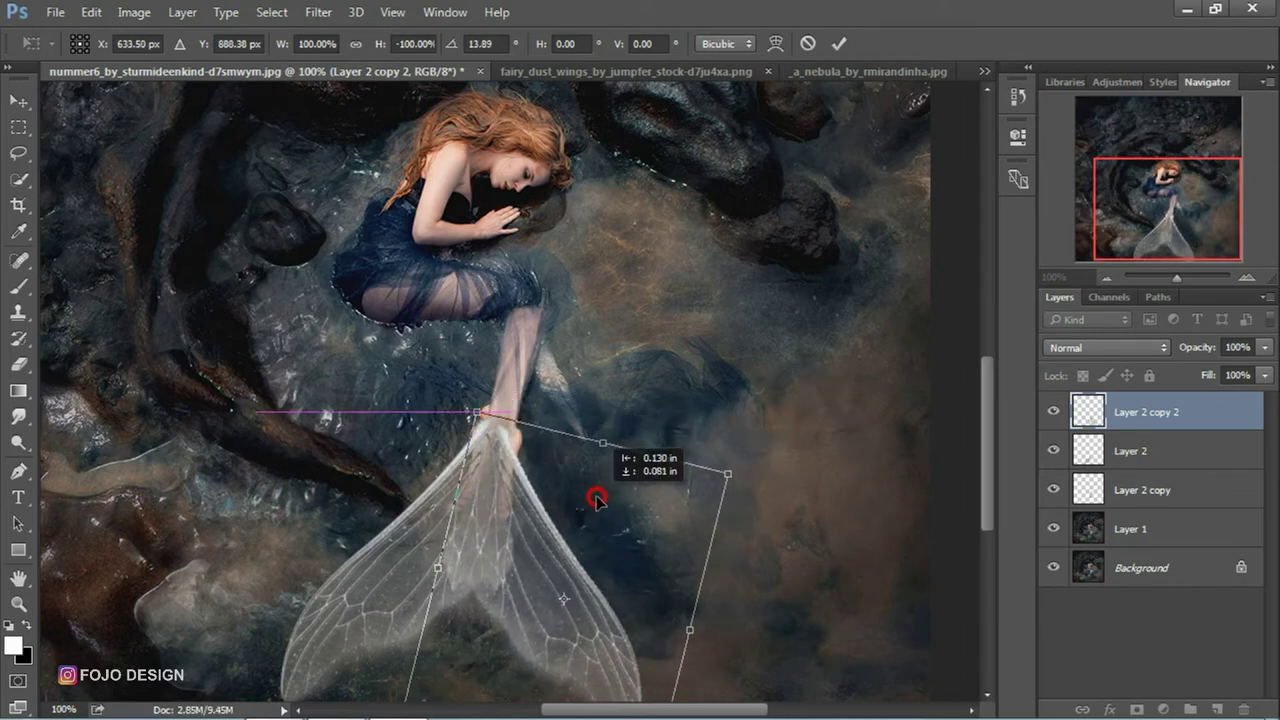
{"action": "left_click_drag", "start_coordinate": [596, 500], "coordinate": [597, 500]}
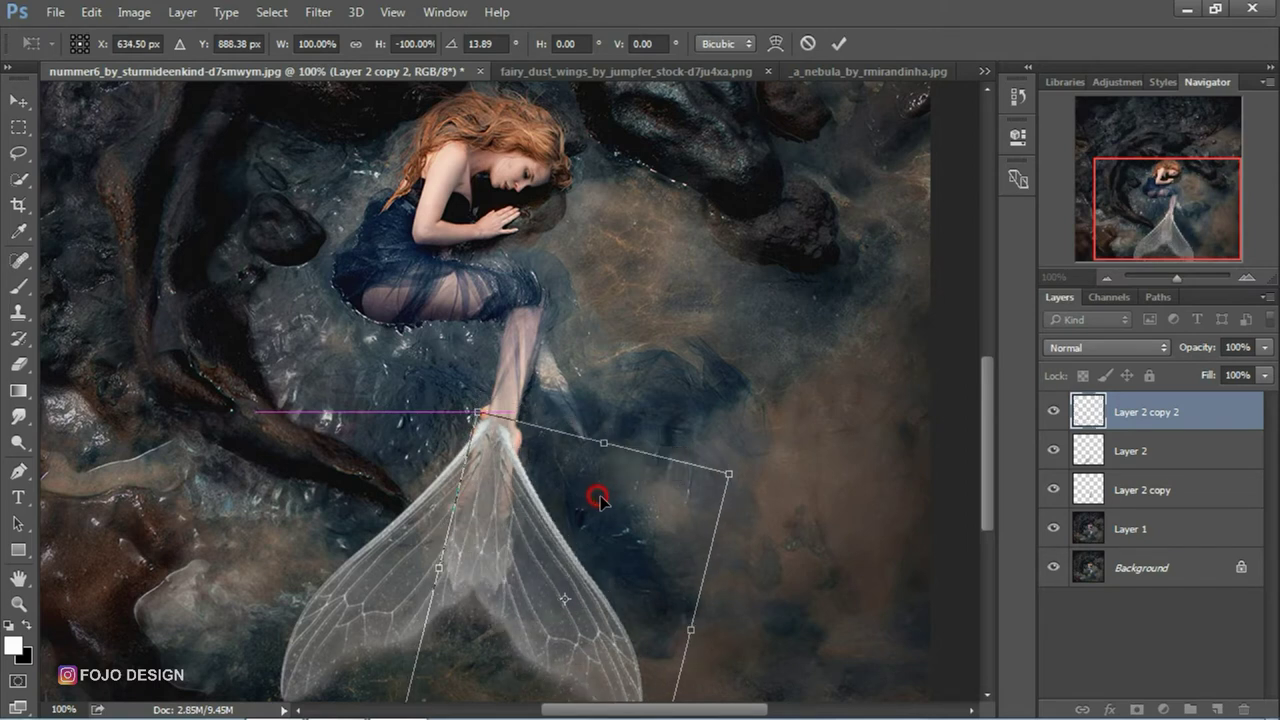
{"action": "key", "text": "Up"}
{"action": "key", "text": "Up"}
{"action": "key", "text": "Up"}
{"action": "key", "text": "Up"}
{"action": "key", "text": "Up"}
{"action": "key", "text": "Up"}
{"action": "key", "text": "Right"}
{"action": "key", "text": "Right"}
{"action": "key", "text": "Right"}
{"action": "key", "text": "Up"}
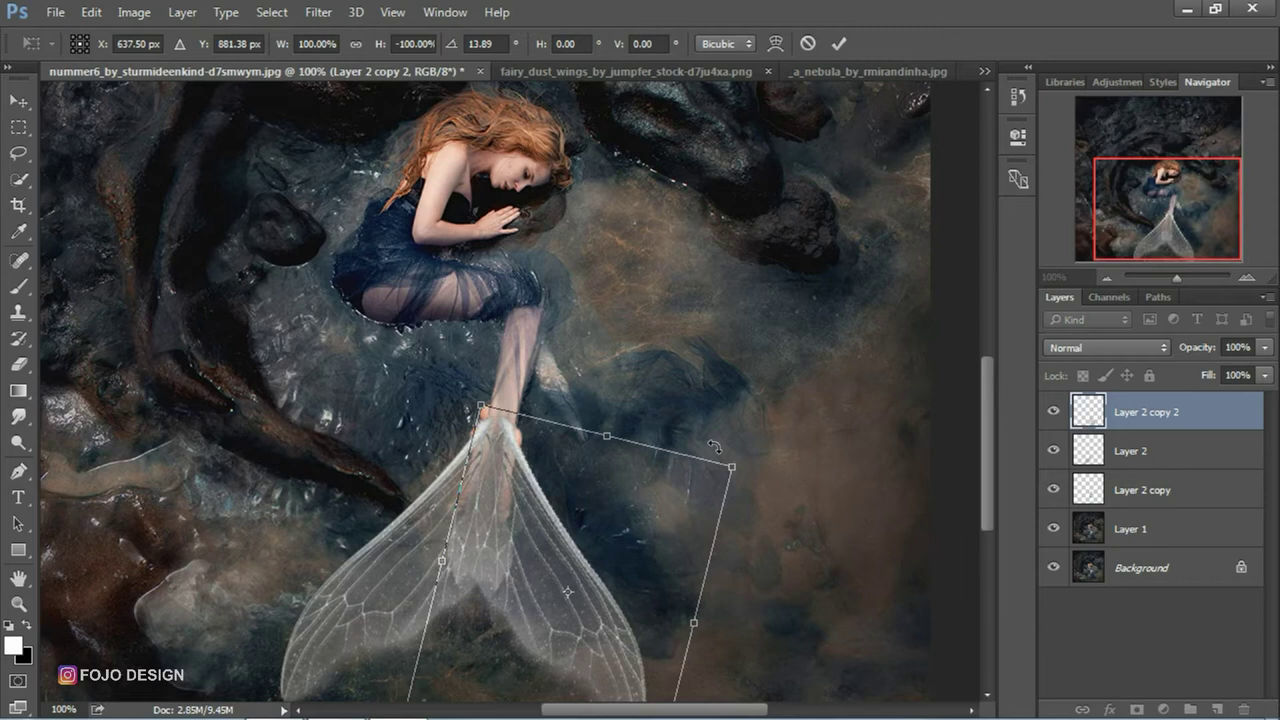
{"action": "key", "text": "Return"}
Select both wing layers and shift and rotate them slightly into a symmetrical fin
{"action": "left_click", "coordinate": [1163, 456], "text": "ctrl"}
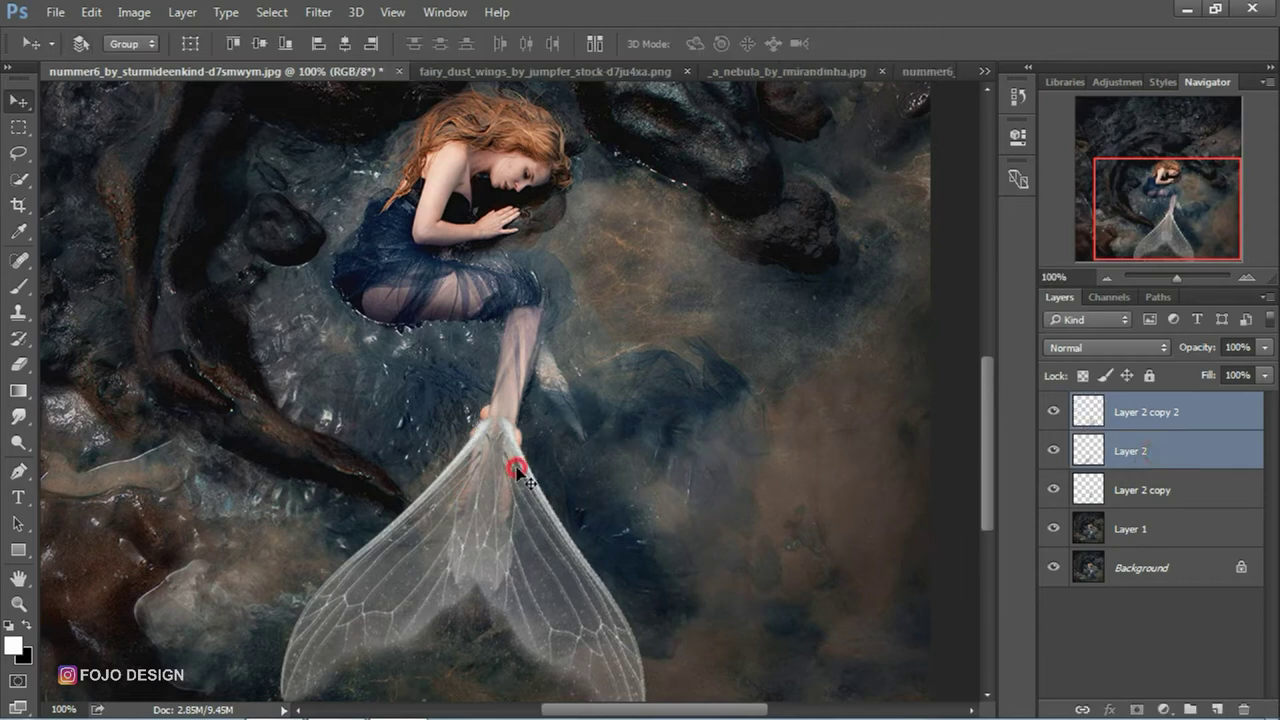
{"action": "key", "text": "Right"}
{"action": "key", "text": "Right"}
{"action": "key", "text": "Right"}
{"action": "key", "text": "Right"}
{"action": "key", "text": "Right"}
{"action": "key", "text": "Right"}
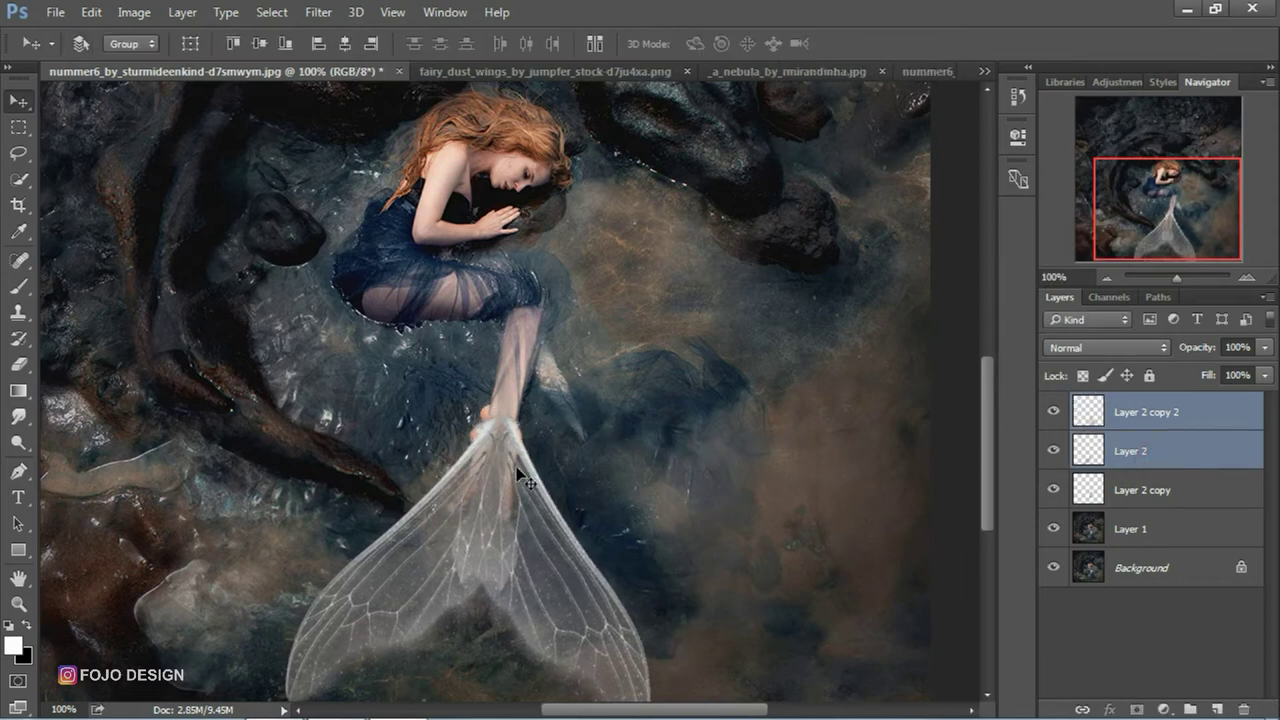
{"action": "key", "text": "ctrl+t"}
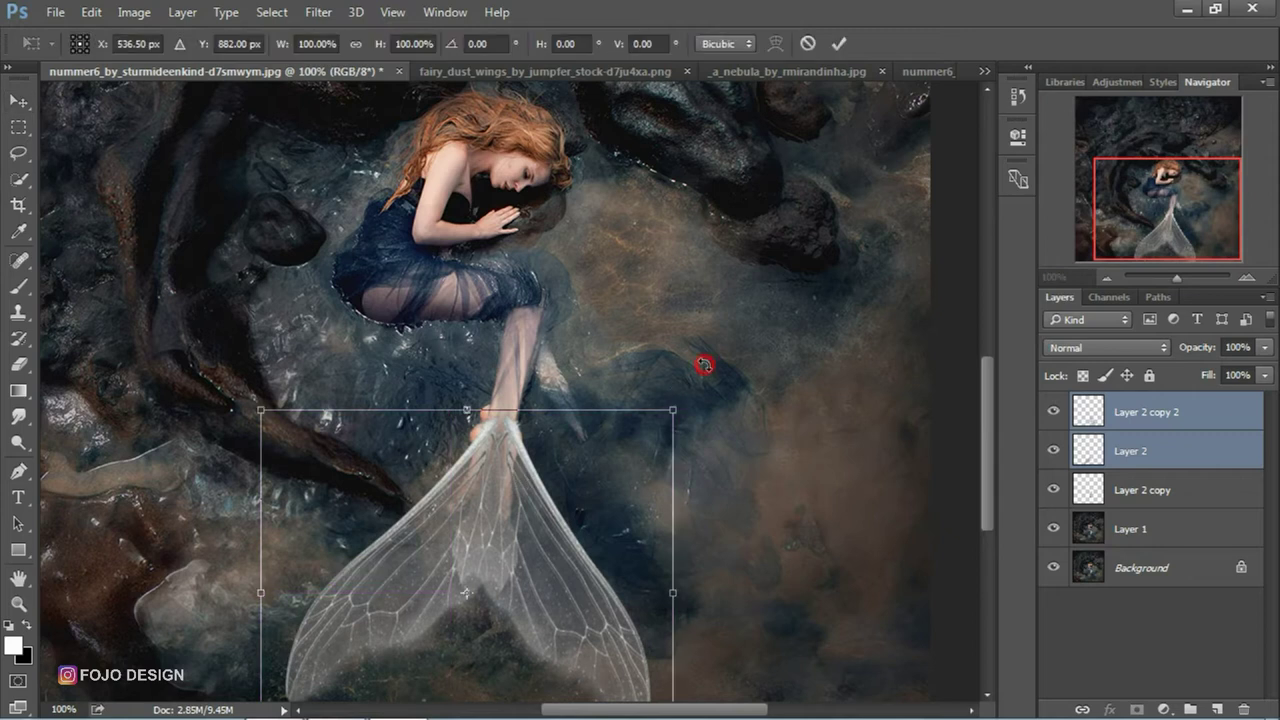
{"action": "left_click_drag", "start_coordinate": [706, 368], "coordinate": [700, 367]}
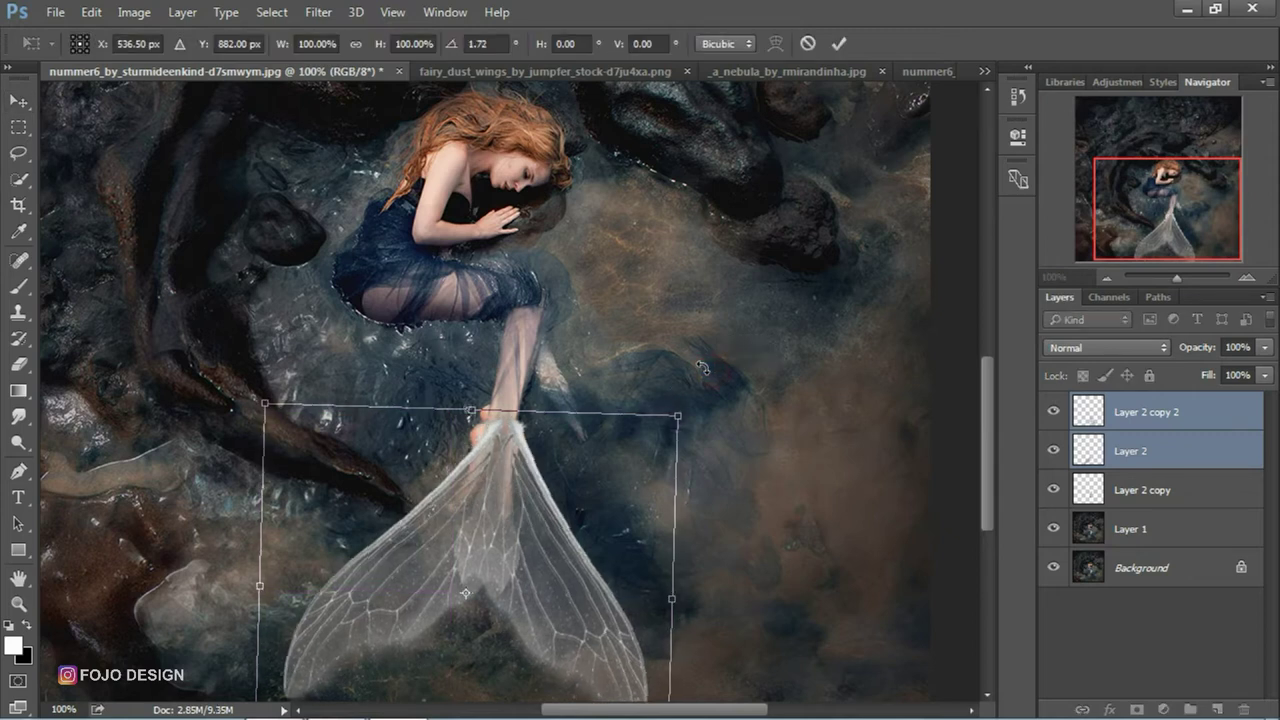
{"action": "key", "text": "Left"}
{"action": "key", "text": "Left"}
{"action": "key", "text": "Left"}
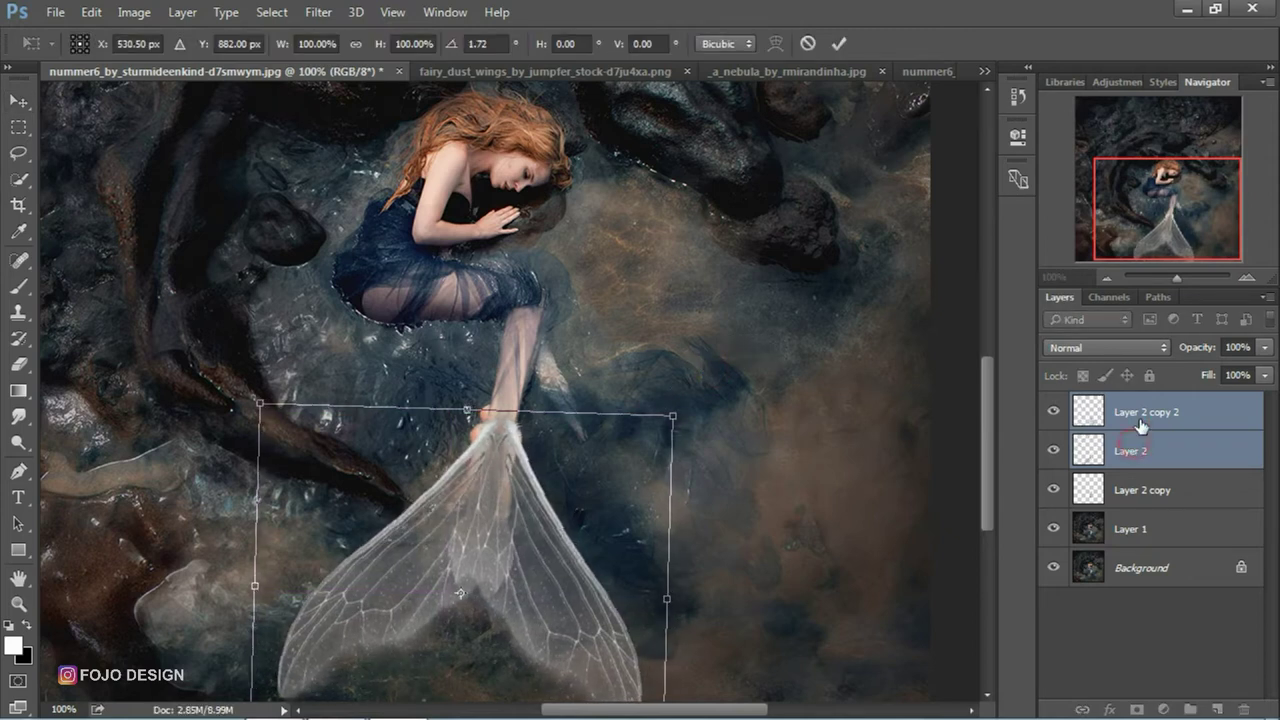
{"action": "key", "text": "Return"}
{"action": "left_click", "coordinate": [1141, 412]}
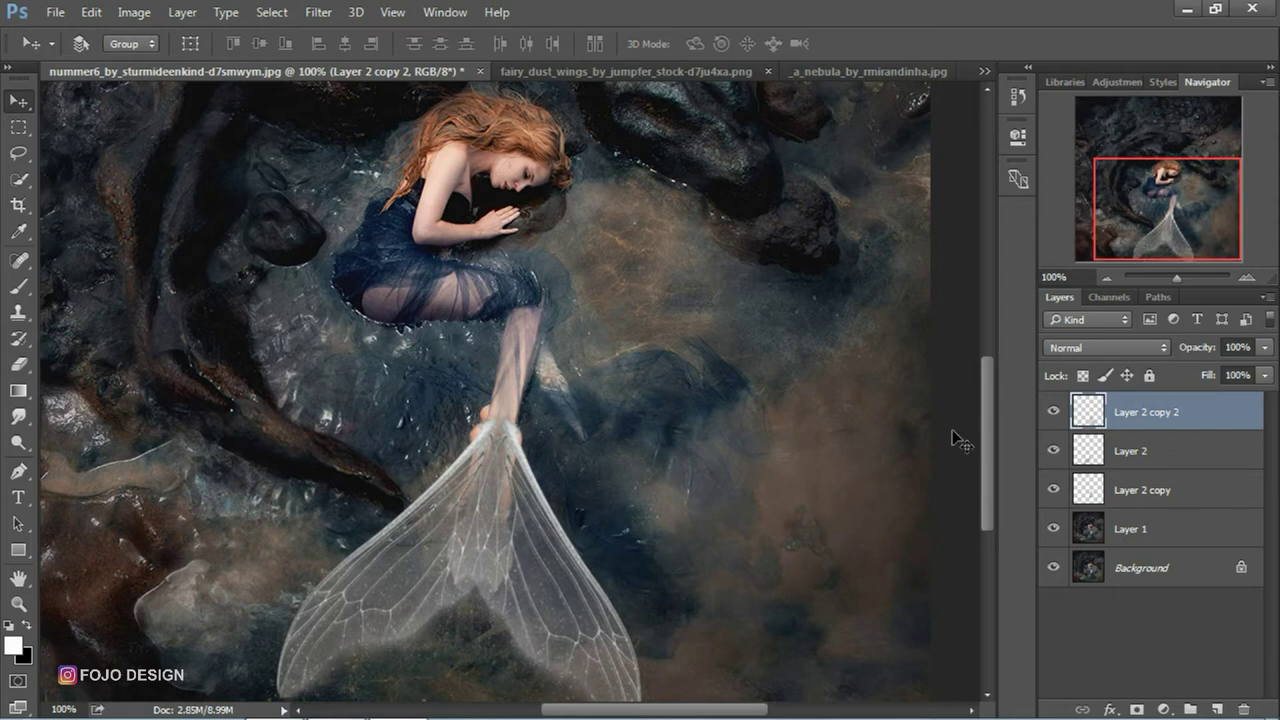
Zoom onto the tail-to-leg join and smudge the mirrored fin's top up into the legs
{"action": "left_click", "coordinate": [1247, 277]}
{"action": "left_click", "coordinate": [1247, 277]}
{"action": "left_click", "coordinate": [1247, 277]}
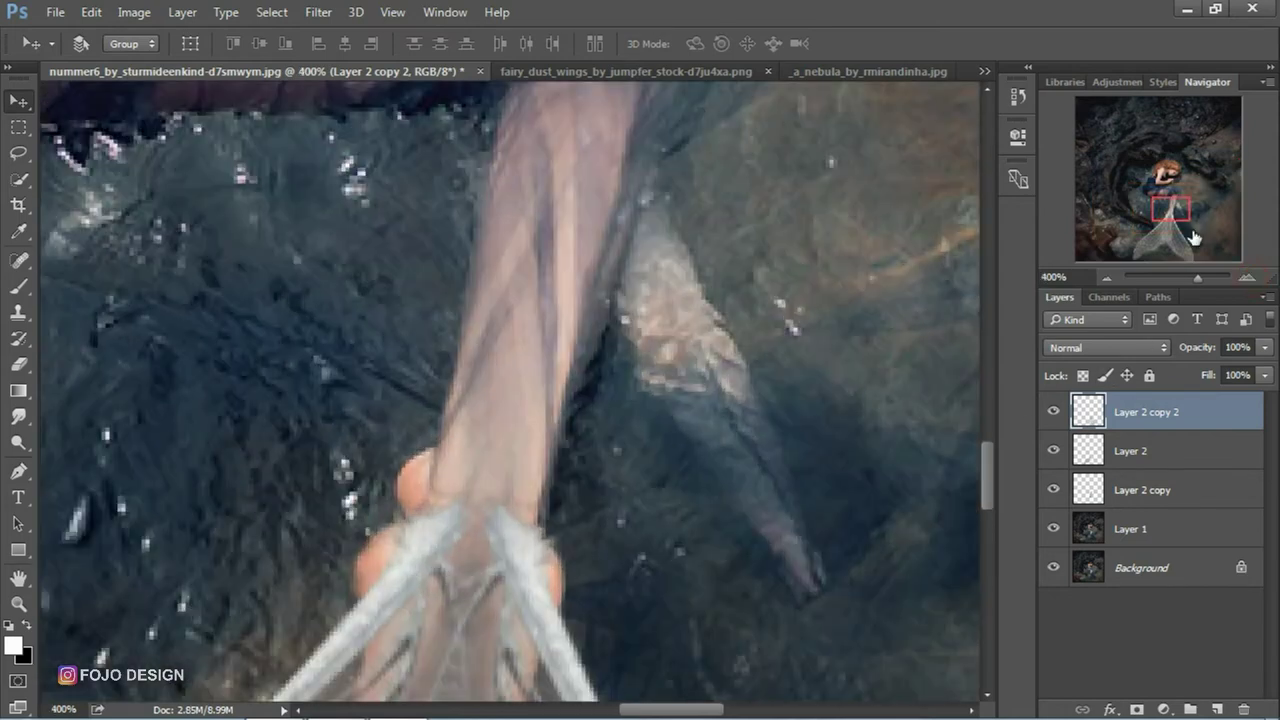
{"action": "left_click_drag", "start_coordinate": [1194, 229], "coordinate": [1180, 220]}
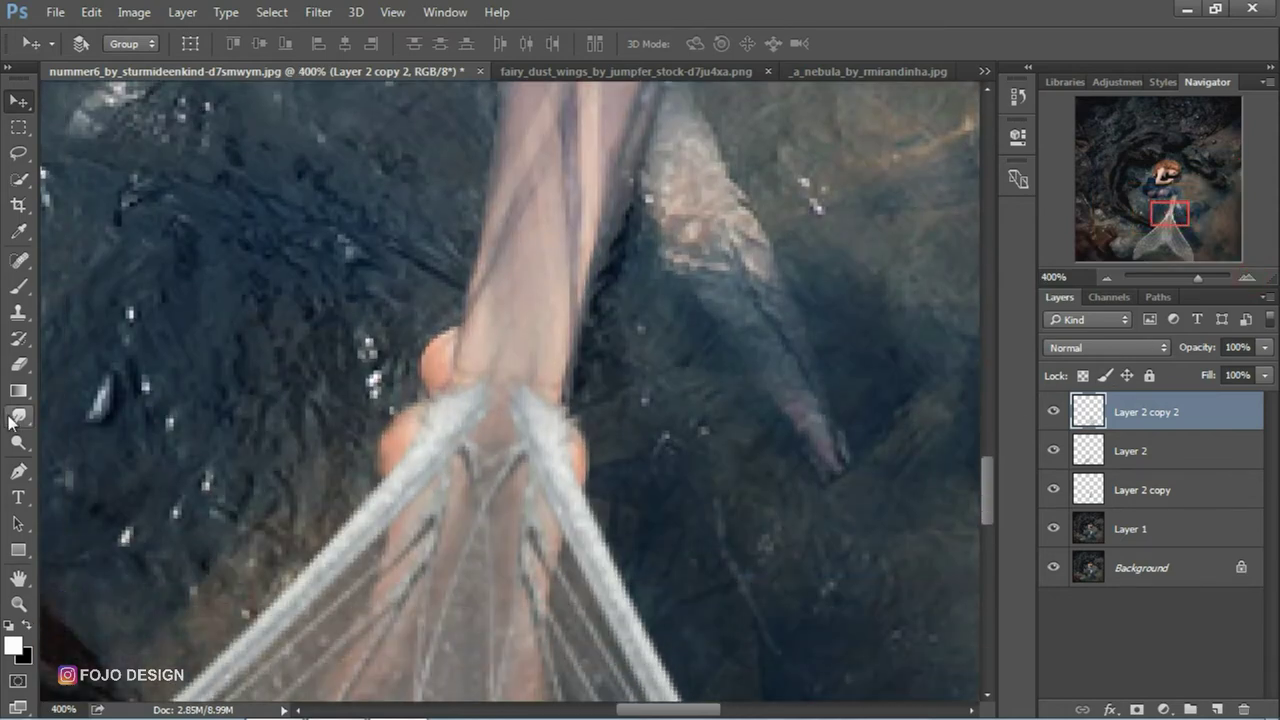
{"action": "left_click_drag", "start_coordinate": [18, 416], "coordinate": [70, 452]}
{"action": "left_click_drag", "start_coordinate": [409, 427], "coordinate": [500, 335]}
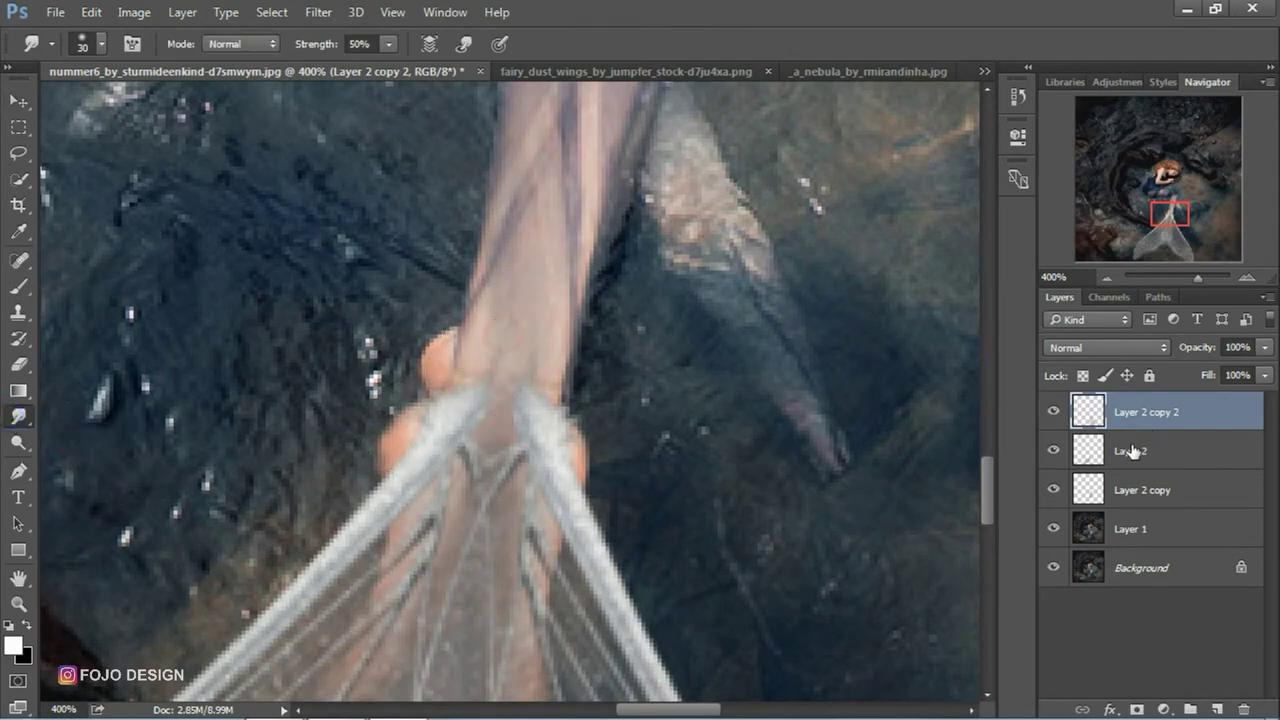
{"action": "mouse_move", "coordinate": [523, 420]}
{"action": "left_mouse_down"}
{"action": "mouse_move", "coordinate": [514, 349]}
{"action": "mouse_move", "coordinate": [529, 297]}
{"action": "mouse_move", "coordinate": [536, 389]}
{"action": "mouse_move", "coordinate": [551, 314]}
{"action": "left_mouse_up"}
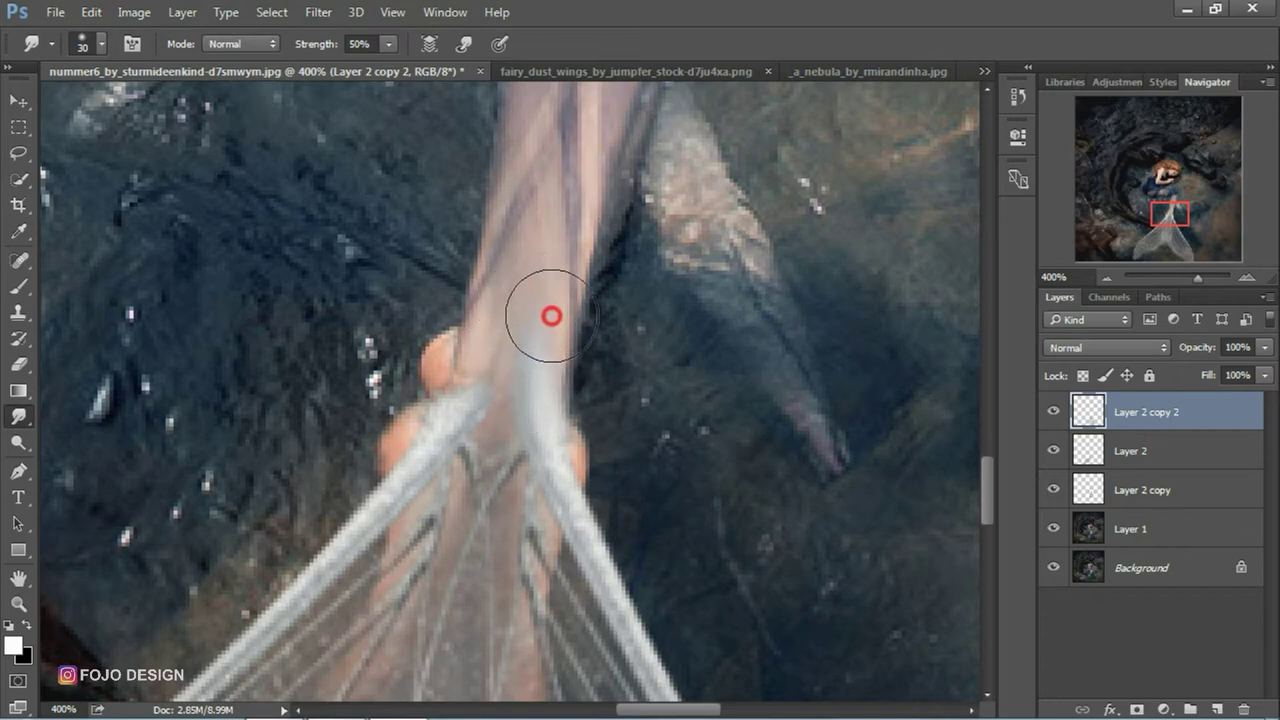
On Layer 2, smudge the other wing tip upward into the leg, then frame the tail closely
{"action": "left_click", "coordinate": [1130, 451]}
{"action": "mouse_move", "coordinate": [512, 422]}
{"action": "left_mouse_down"}
{"action": "mouse_move", "coordinate": [449, 406]}
{"action": "mouse_move", "coordinate": [494, 311]}
{"action": "mouse_move", "coordinate": [469, 363]}
{"action": "mouse_move", "coordinate": [491, 263]}
{"action": "mouse_move", "coordinate": [543, 380]}
{"action": "mouse_move", "coordinate": [589, 282]}
{"action": "left_mouse_up"}
{"action": "left_click", "coordinate": [1104, 280]}
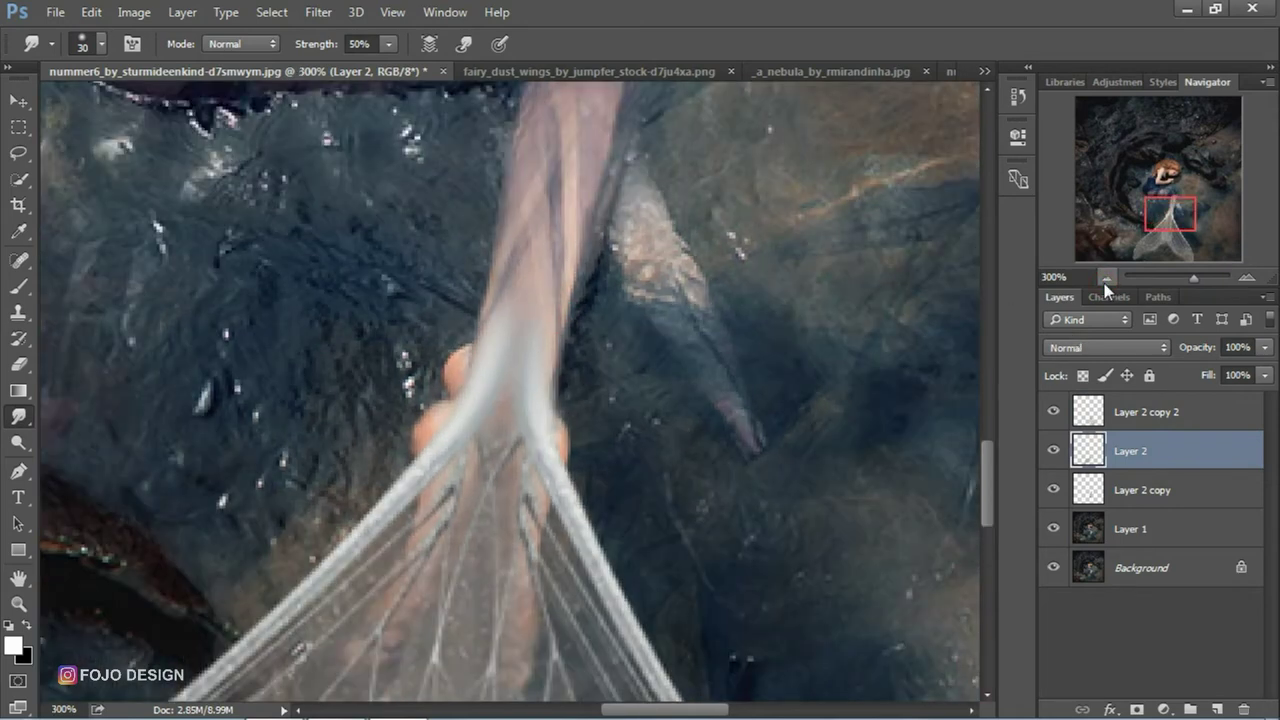
{"action": "left_click", "coordinate": [1104, 280]}
{"action": "left_click", "coordinate": [1104, 280]}
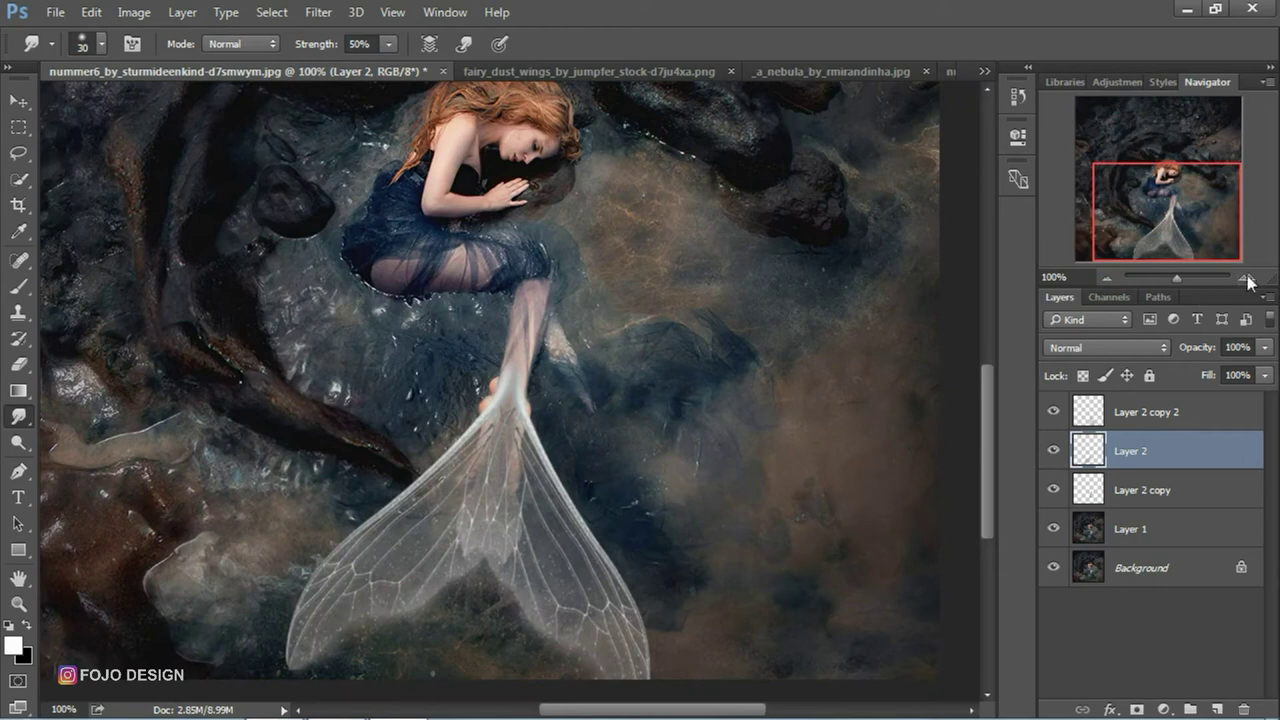
{"action": "left_click", "coordinate": [1247, 279]}
{"action": "left_click_drag", "start_coordinate": [1164, 206], "coordinate": [1166, 215]}
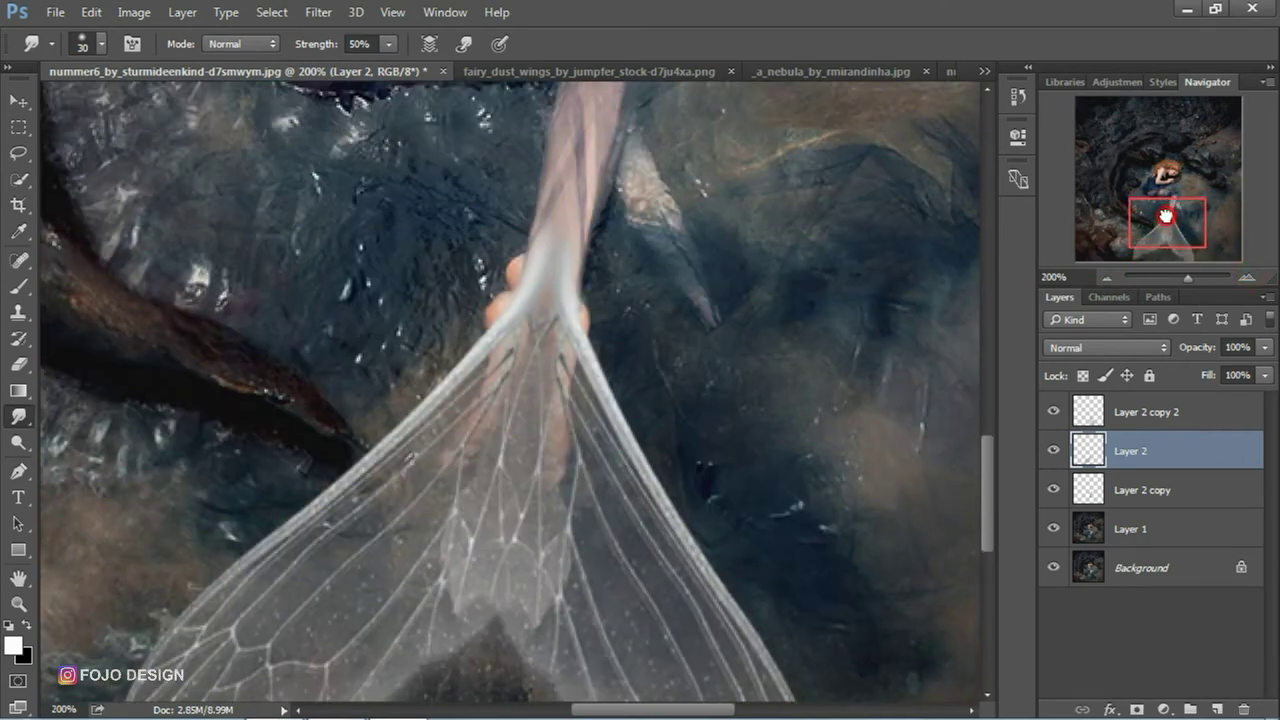
Erase the pinkish fin areas at 10% opacity on Layer 2, then on Layer 2 copy 2
{"action": "left_click", "coordinate": [18, 365]}
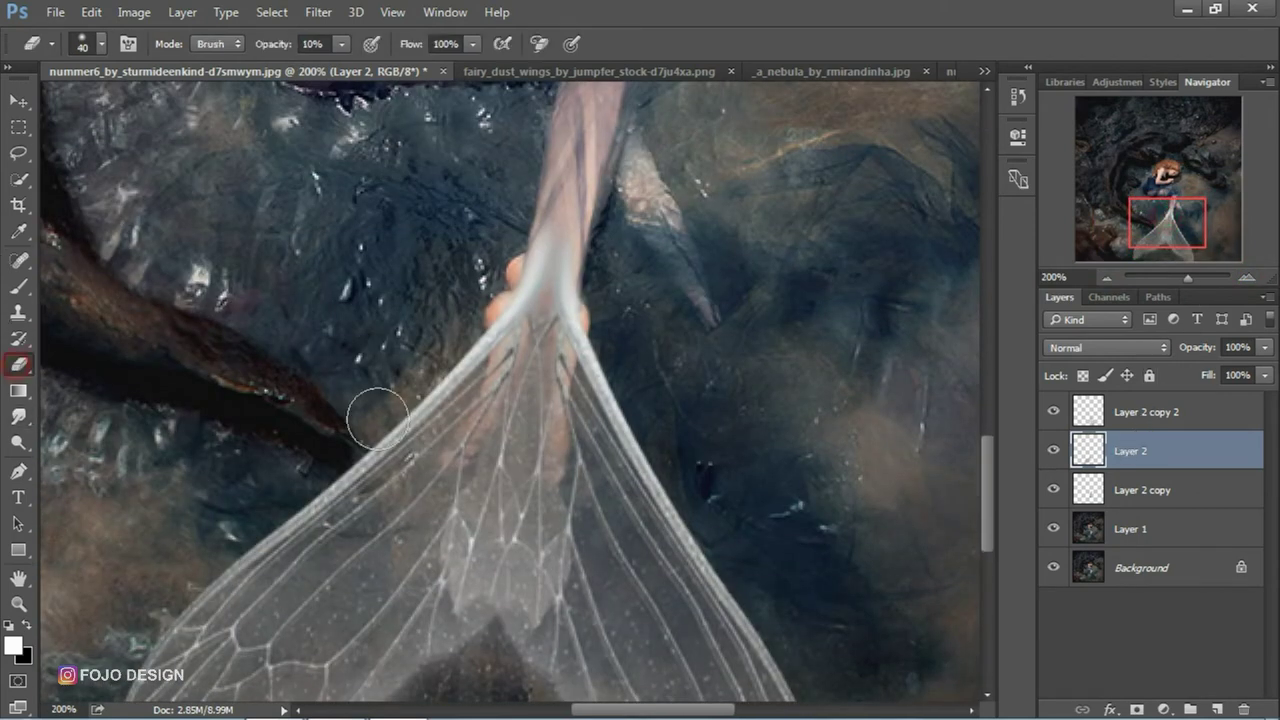
{"action": "mouse_move", "coordinate": [581, 452]}
{"action": "left_mouse_down"}
{"action": "mouse_move", "coordinate": [529, 617]}
{"action": "mouse_move", "coordinate": [554, 614]}
{"action": "mouse_move", "coordinate": [576, 562]}
{"action": "mouse_move", "coordinate": [571, 517]}
{"action": "mouse_move", "coordinate": [561, 557]}
{"action": "left_mouse_up"}
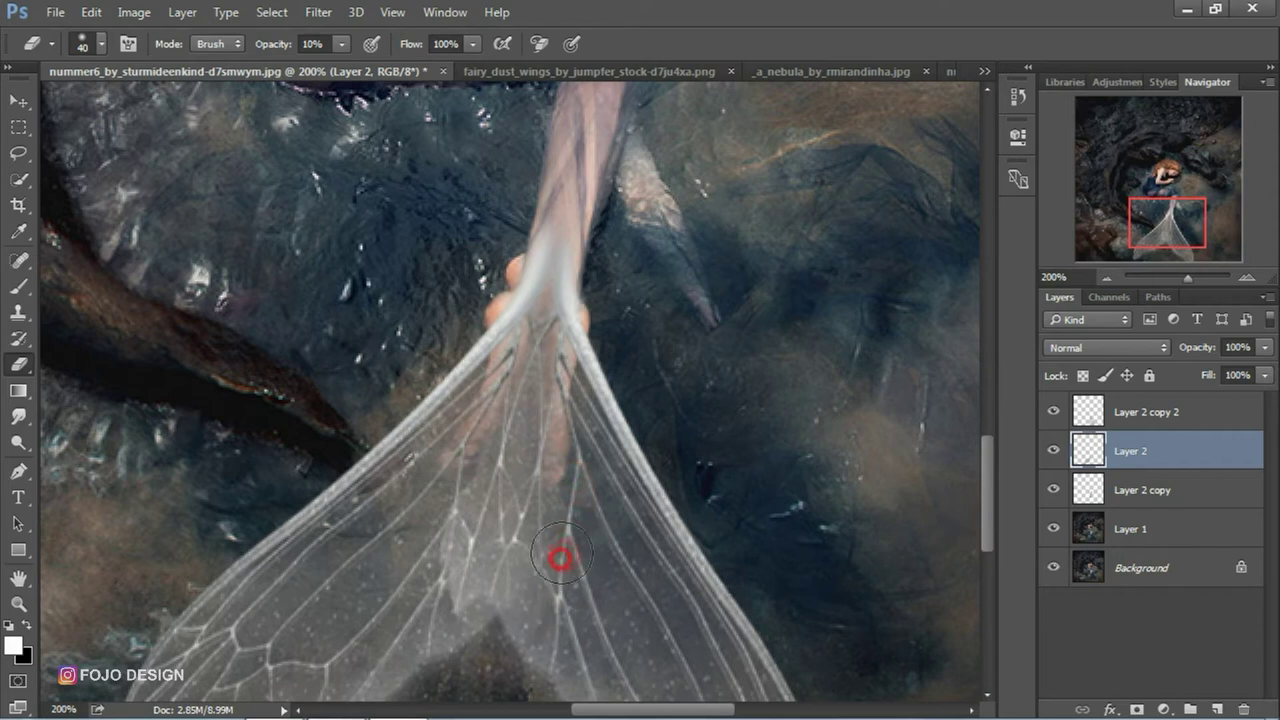
{"action": "left_click", "coordinate": [1141, 421]}
{"action": "mouse_move", "coordinate": [437, 580]}
{"action": "left_mouse_down"}
{"action": "mouse_move", "coordinate": [437, 594]}
{"action": "mouse_move", "coordinate": [466, 582]}
{"action": "mouse_move", "coordinate": [451, 600]}
{"action": "mouse_move", "coordinate": [471, 449]}
{"action": "mouse_move", "coordinate": [440, 534]}
{"action": "mouse_move", "coordinate": [454, 602]}
{"action": "mouse_move", "coordinate": [449, 571]}
{"action": "mouse_move", "coordinate": [350, 464]}
{"action": "left_mouse_up"}
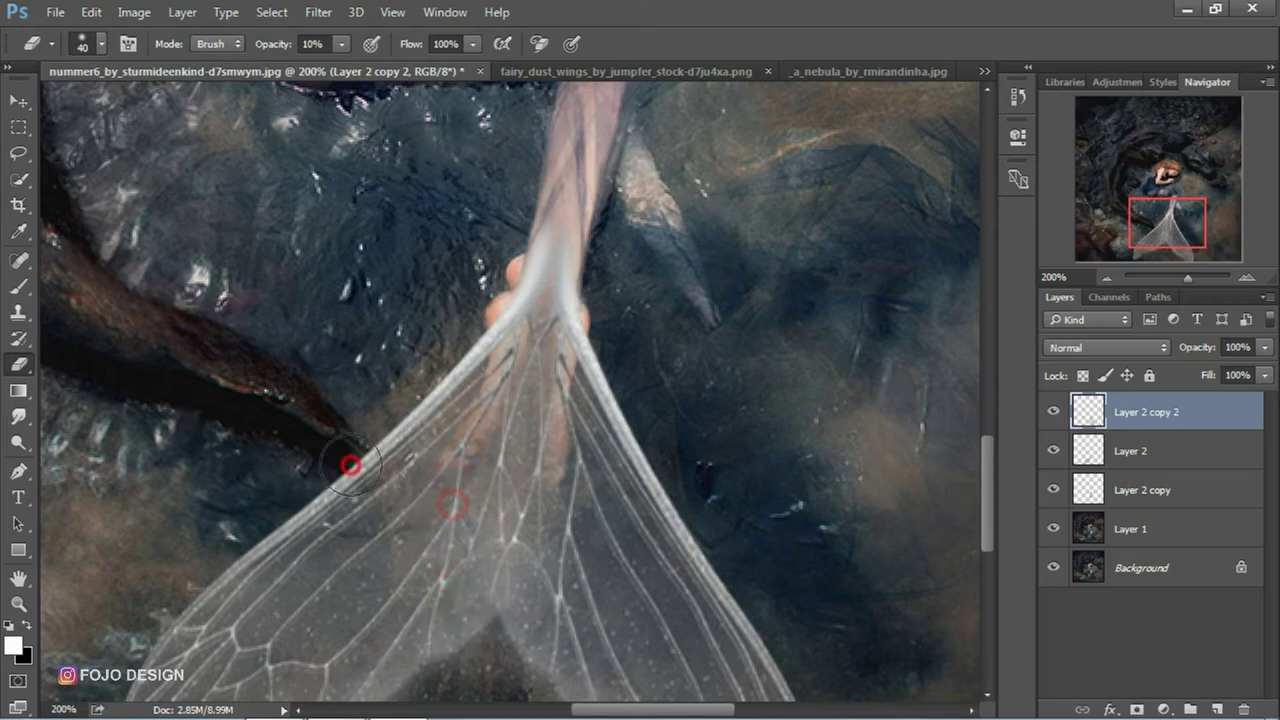
{"action": "left_click", "coordinate": [18, 101]}
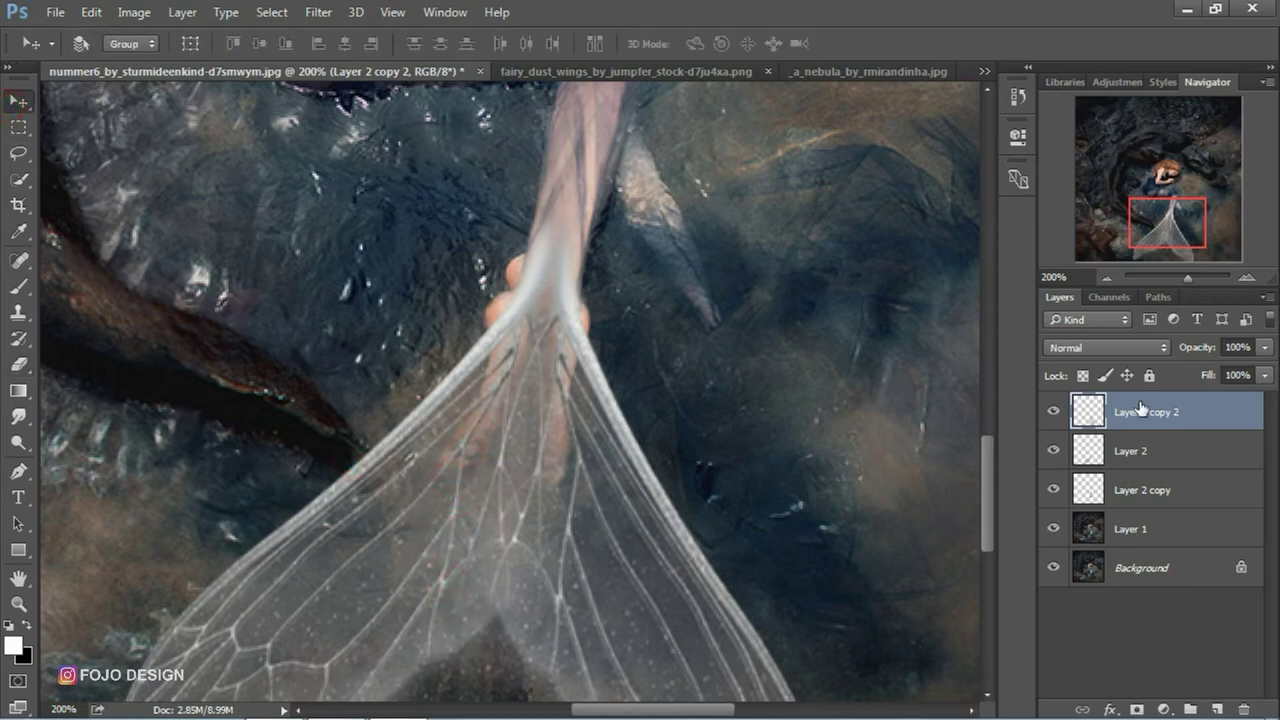
Smudge the wing edges into the background on Layer 2 copy
{"action": "left_click", "coordinate": [1130, 490]}
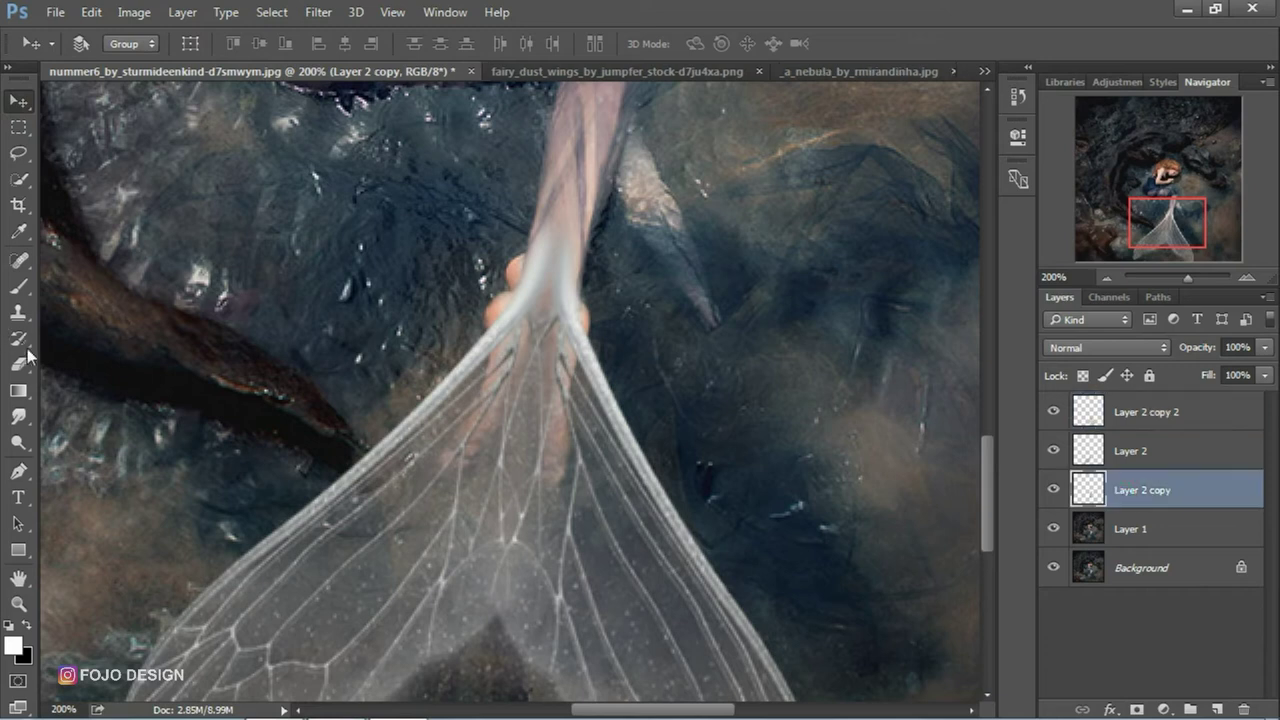
{"action": "left_click", "coordinate": [18, 416]}
{"action": "left_click", "coordinate": [497, 372]}
{"action": "left_click_drag", "start_coordinate": [497, 372], "coordinate": [443, 420]}
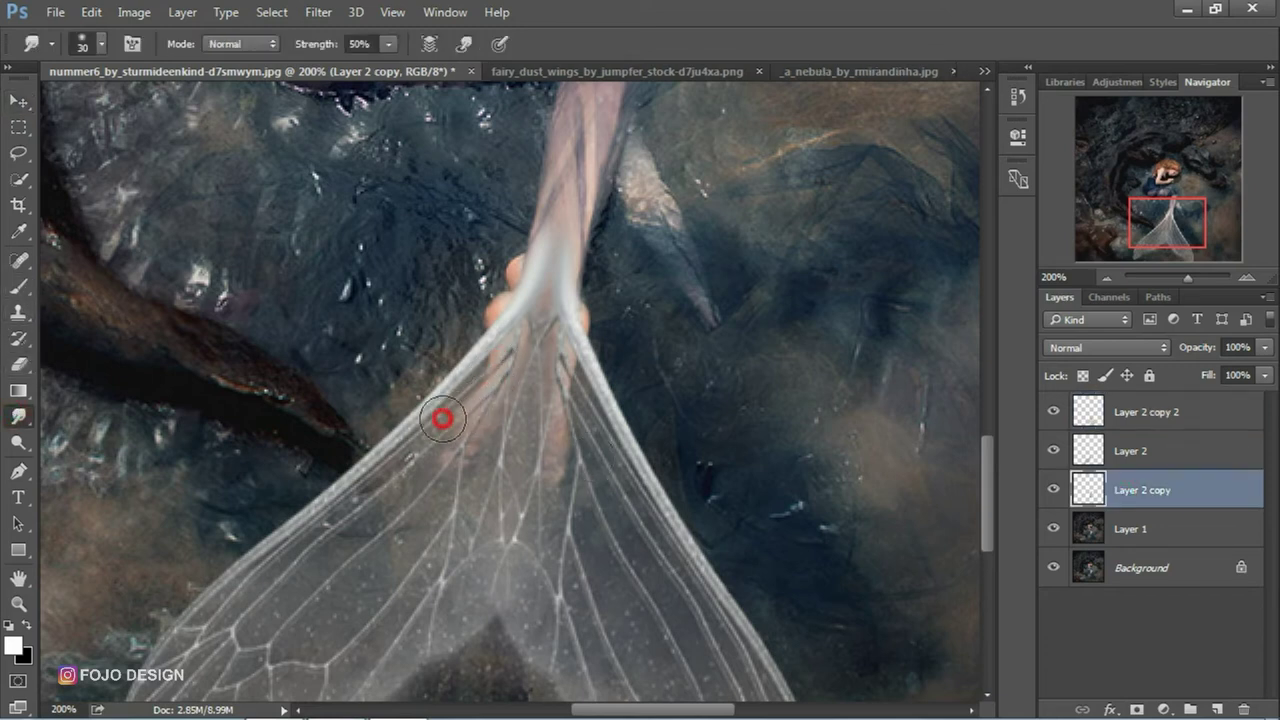
{"action": "left_click_drag", "start_coordinate": [500, 357], "coordinate": [443, 409]}
{"action": "left_click_drag", "start_coordinate": [491, 358], "coordinate": [371, 449]}
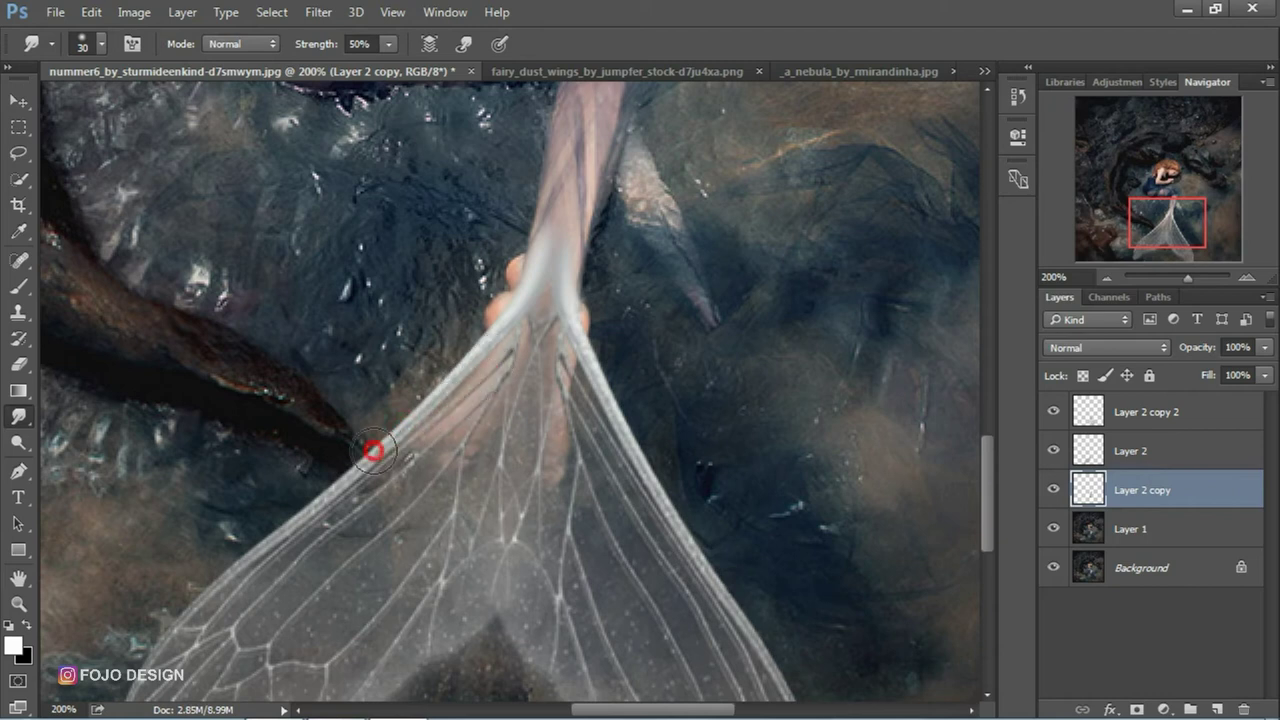
{"action": "mouse_move", "coordinate": [510, 372]}
{"action": "left_mouse_down"}
{"action": "mouse_move", "coordinate": [486, 417]}
{"action": "mouse_move", "coordinate": [538, 339]}
{"action": "mouse_move", "coordinate": [543, 349]}
{"action": "mouse_move", "coordinate": [534, 334]}
{"action": "mouse_move", "coordinate": [523, 434]}
{"action": "left_mouse_up"}
{"action": "mouse_move", "coordinate": [534, 346]}
{"action": "left_mouse_down"}
{"action": "mouse_move", "coordinate": [523, 414]}
{"action": "mouse_move", "coordinate": [556, 419]}
{"action": "mouse_move", "coordinate": [603, 503]}
{"action": "left_mouse_up"}
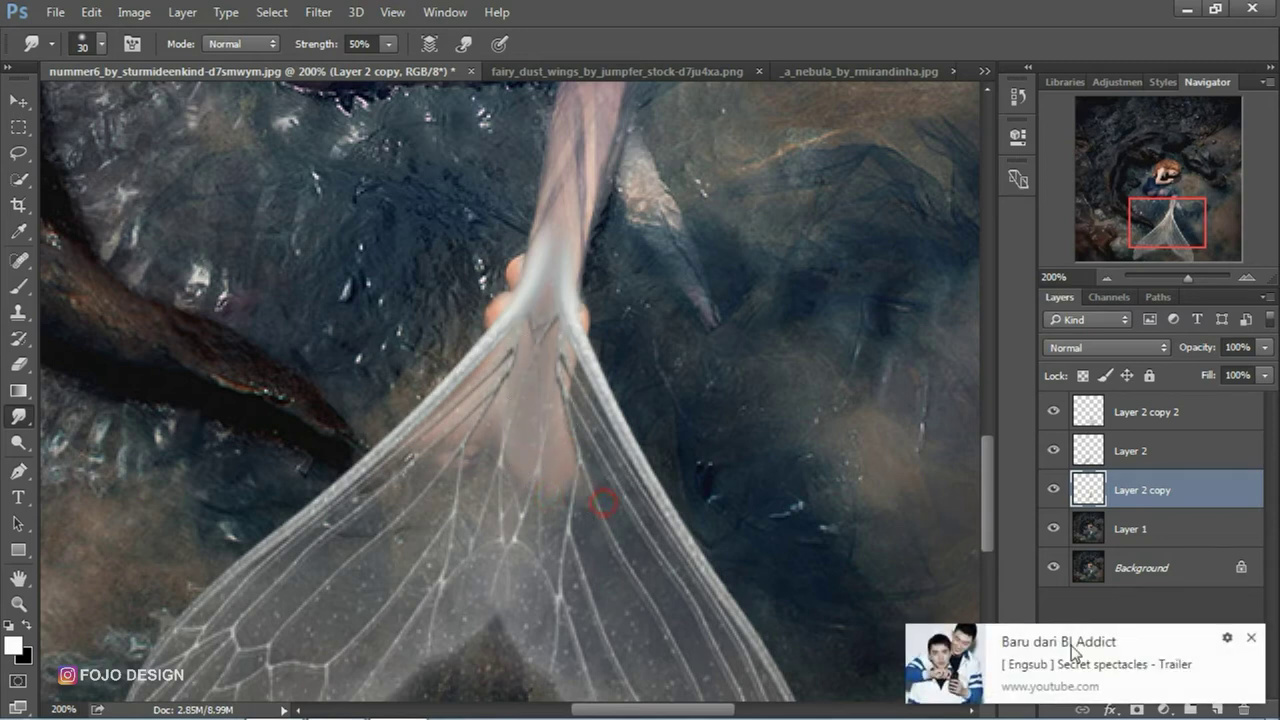
Smear the wing's pink centre and right edge downward
{"action": "left_click", "coordinate": [1251, 640]}
{"action": "left_click_drag", "start_coordinate": [543, 371], "coordinate": [606, 465]}
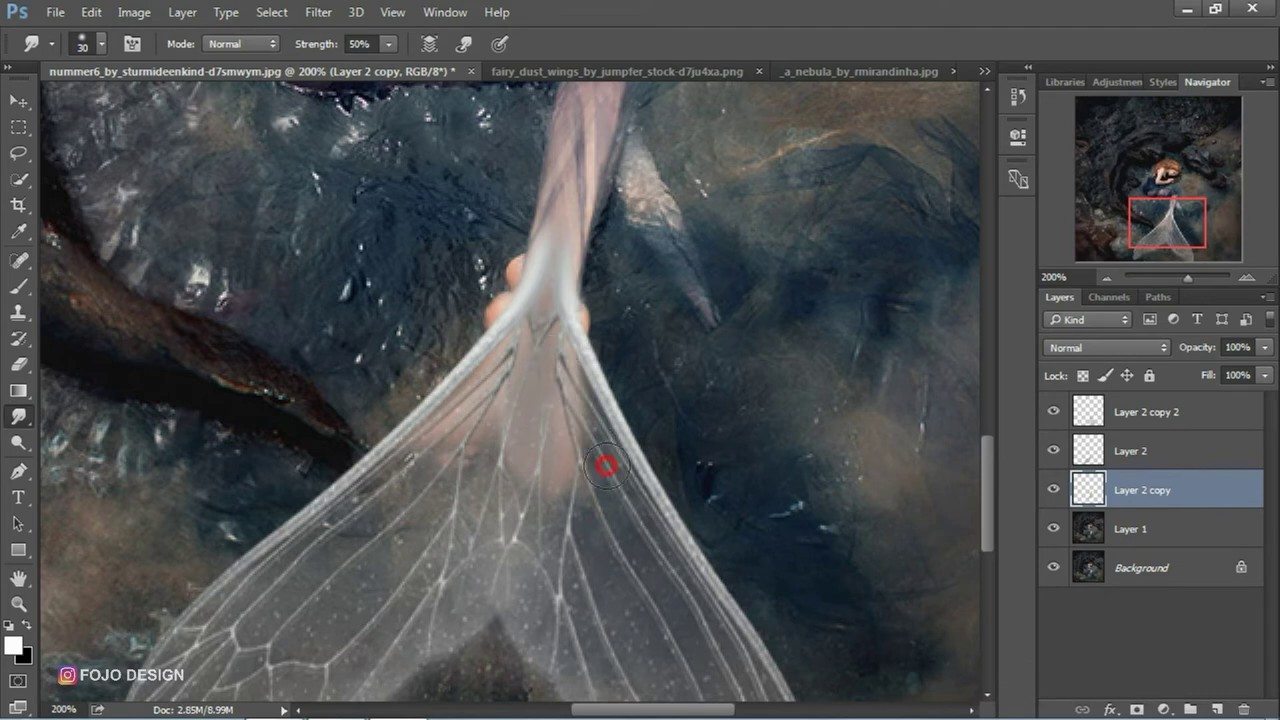
{"action": "left_click_drag", "start_coordinate": [577, 377], "coordinate": [654, 517]}
{"action": "left_click_drag", "start_coordinate": [560, 360], "coordinate": [660, 540]}
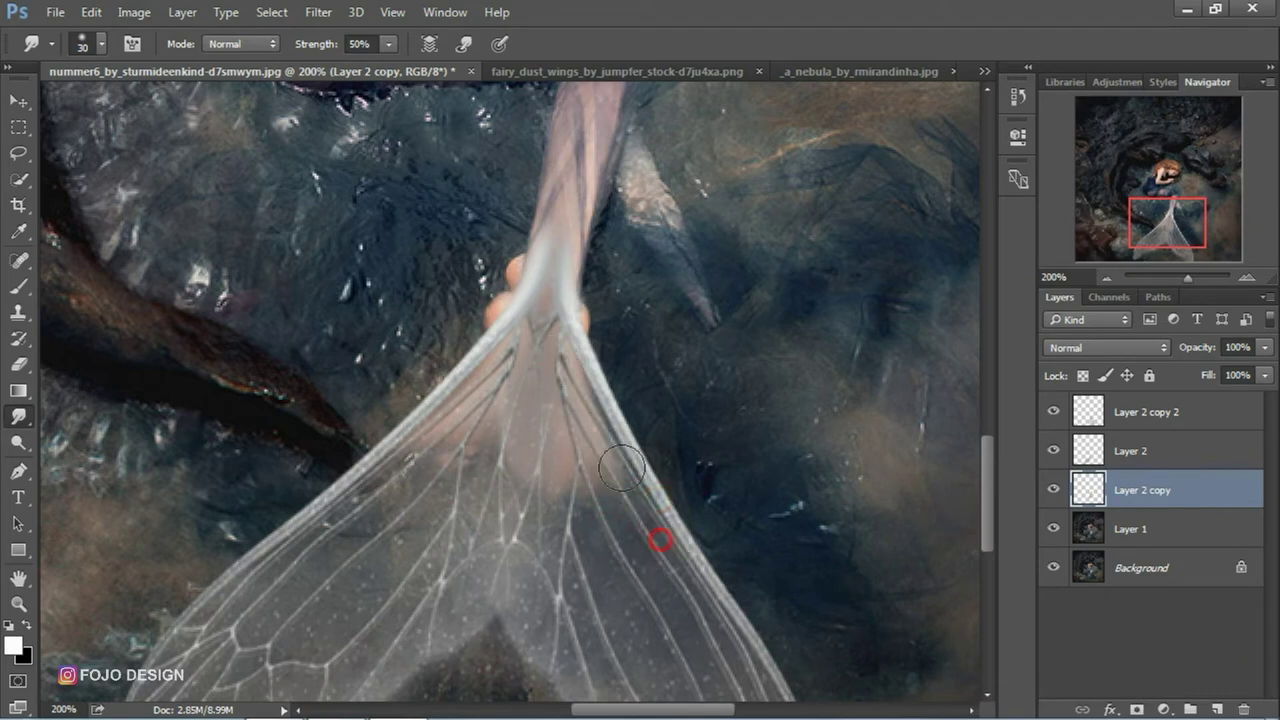
{"action": "left_click_drag", "start_coordinate": [563, 374], "coordinate": [677, 551]}
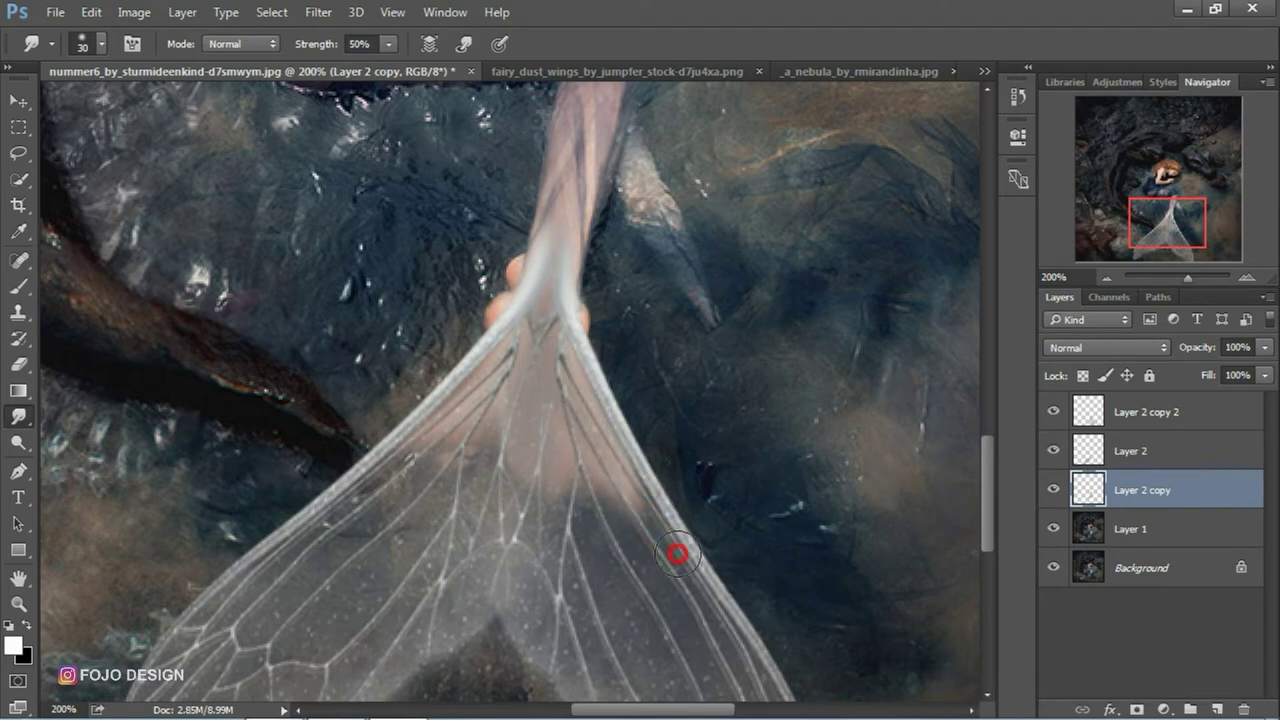
{"action": "left_click_drag", "start_coordinate": [596, 460], "coordinate": [728, 663]}
{"action": "left_click_drag", "start_coordinate": [630, 480], "coordinate": [721, 632]}
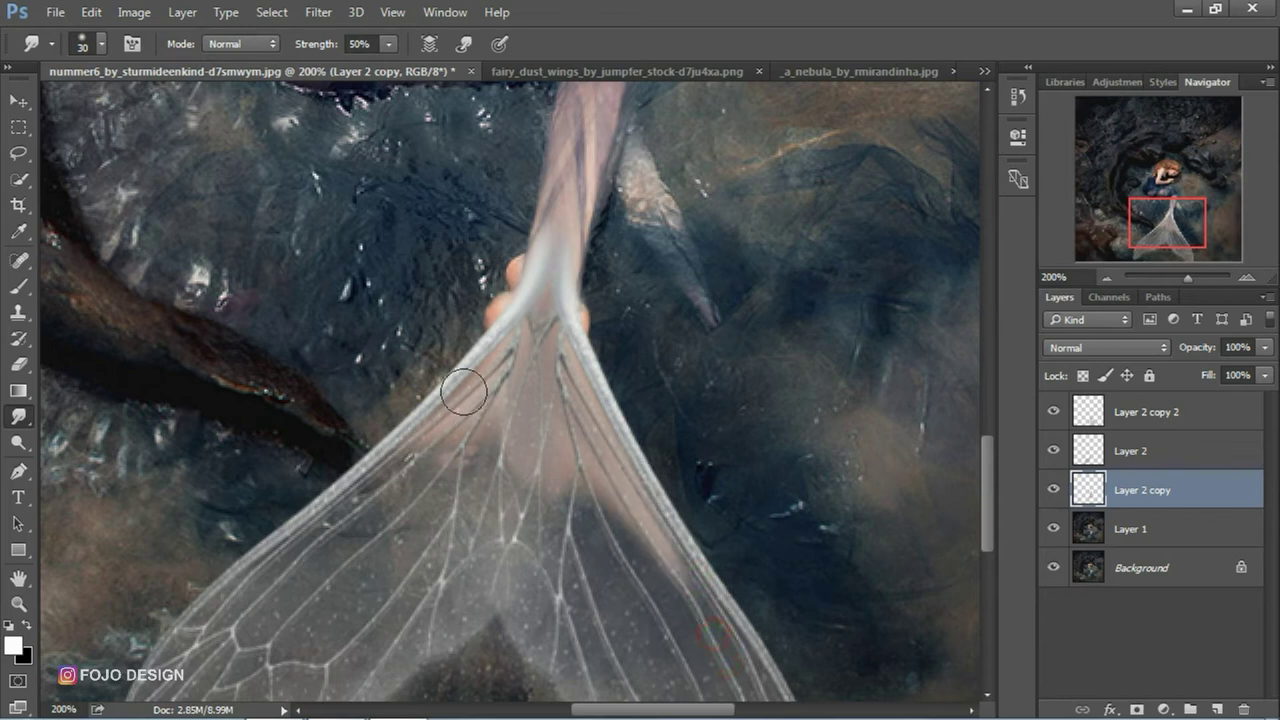
Smooth the wing's left edge and push the pink tone down over the lower wing
{"action": "mouse_move", "coordinate": [491, 391]}
{"action": "left_mouse_down"}
{"action": "mouse_move", "coordinate": [337, 486]}
{"action": "mouse_move", "coordinate": [277, 557]}
{"action": "left_mouse_up"}
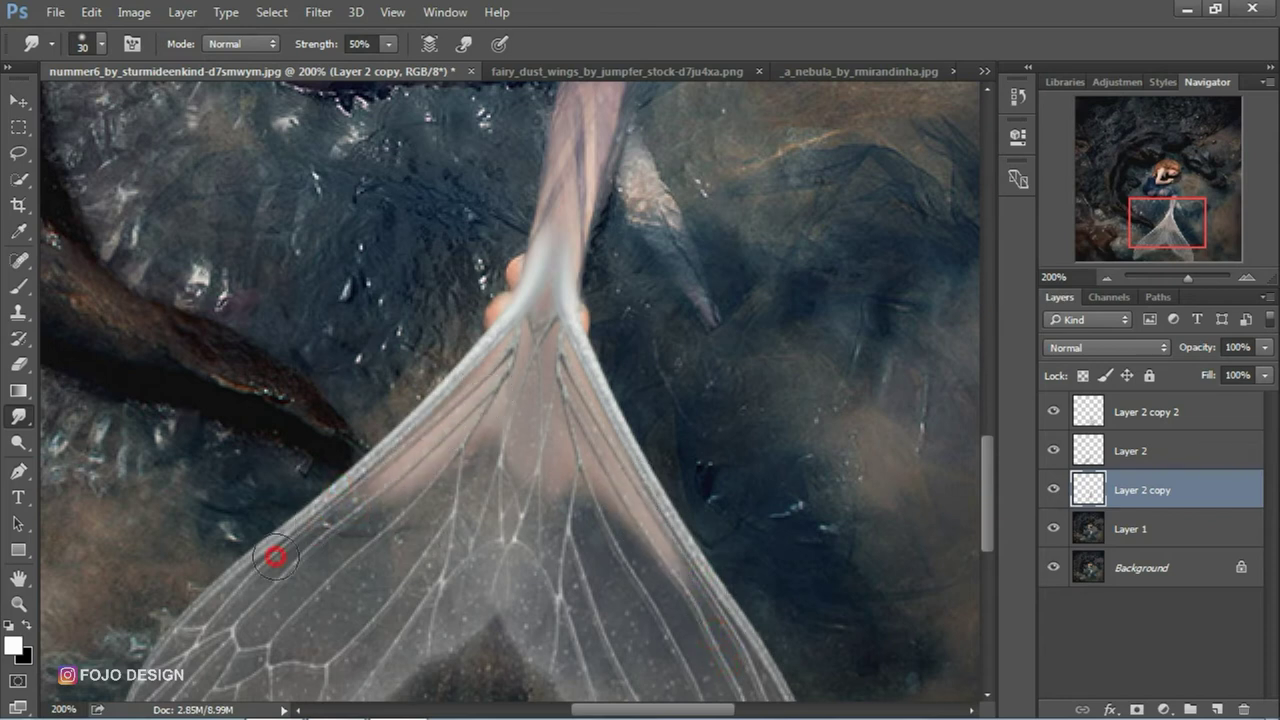
{"action": "mouse_move", "coordinate": [381, 493]}
{"action": "left_mouse_down"}
{"action": "mouse_move", "coordinate": [414, 457]}
{"action": "mouse_move", "coordinate": [249, 580]}
{"action": "mouse_move", "coordinate": [176, 587]}
{"action": "left_mouse_up"}
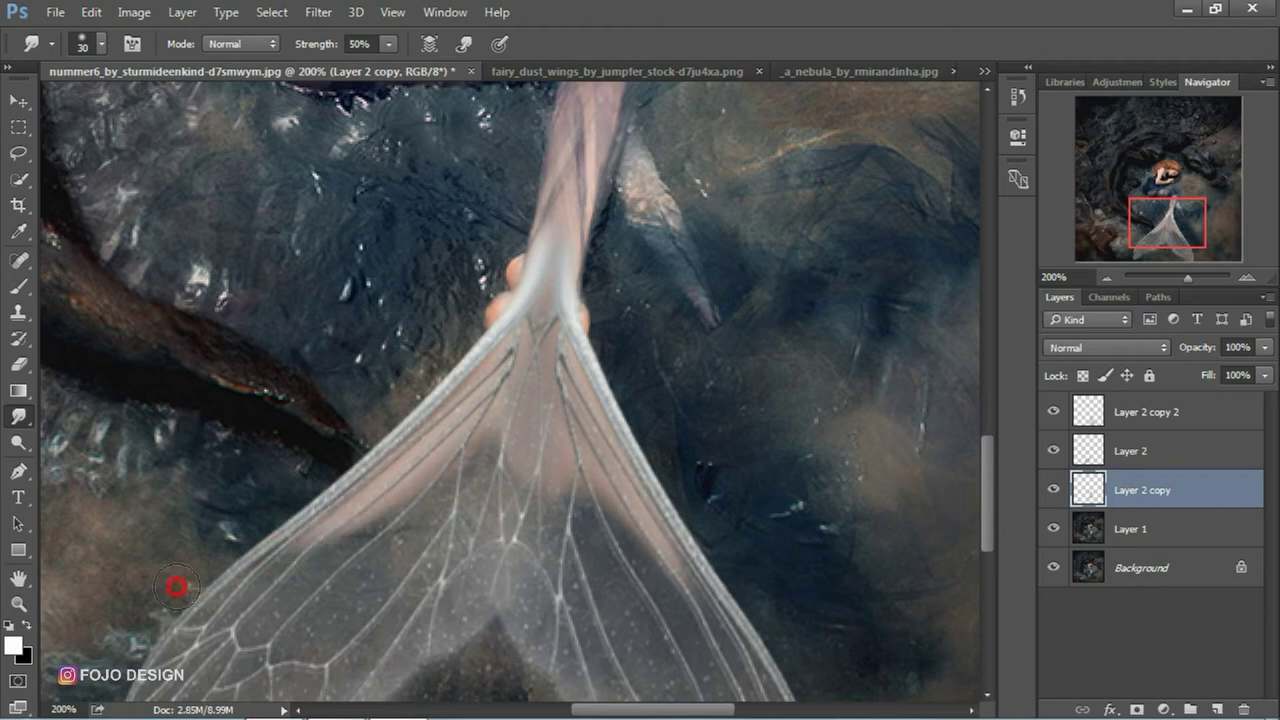
{"action": "left_click_drag", "start_coordinate": [526, 443], "coordinate": [429, 543]}
{"action": "left_click_drag", "start_coordinate": [423, 494], "coordinate": [453, 499]}
{"action": "mouse_move", "coordinate": [502, 428]}
{"action": "left_mouse_down"}
{"action": "mouse_move", "coordinate": [491, 534]}
{"action": "mouse_move", "coordinate": [543, 506]}
{"action": "left_mouse_up"}
{"action": "left_click_drag", "start_coordinate": [549, 457], "coordinate": [586, 520]}
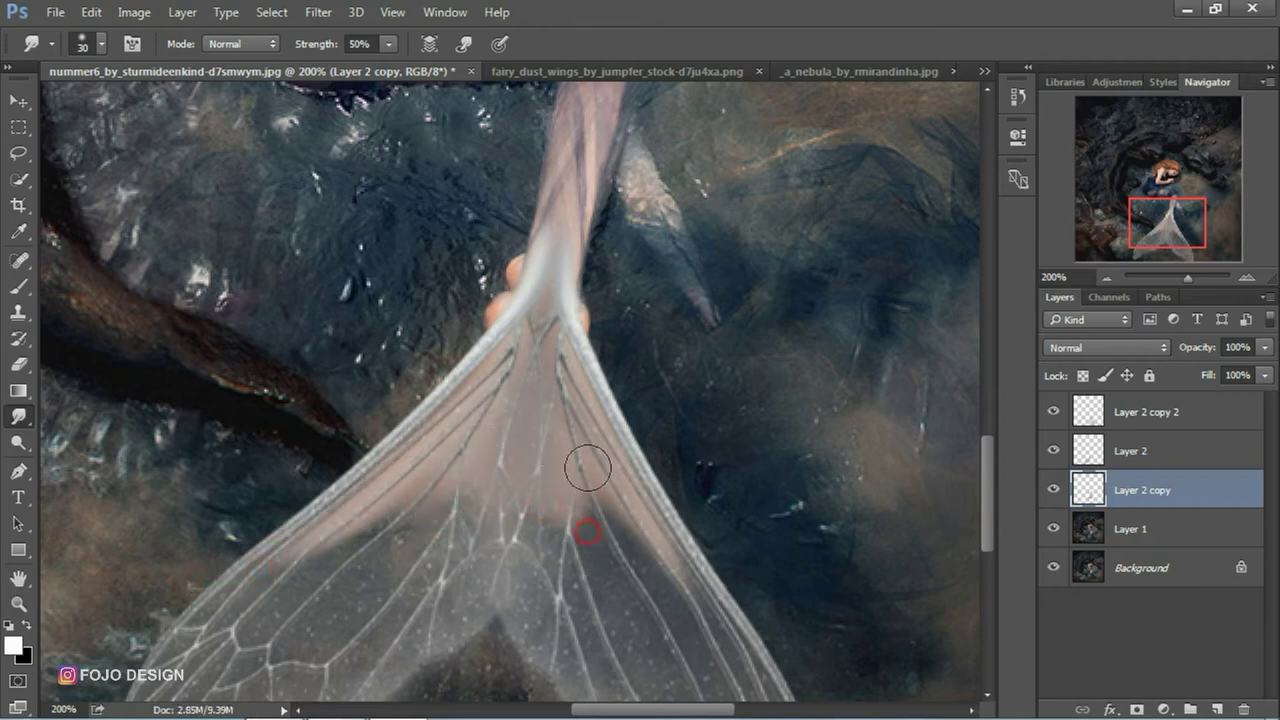
{"action": "left_click_drag", "start_coordinate": [586, 463], "coordinate": [620, 550]}
{"action": "left_click_drag", "start_coordinate": [657, 604], "coordinate": [670, 577]}
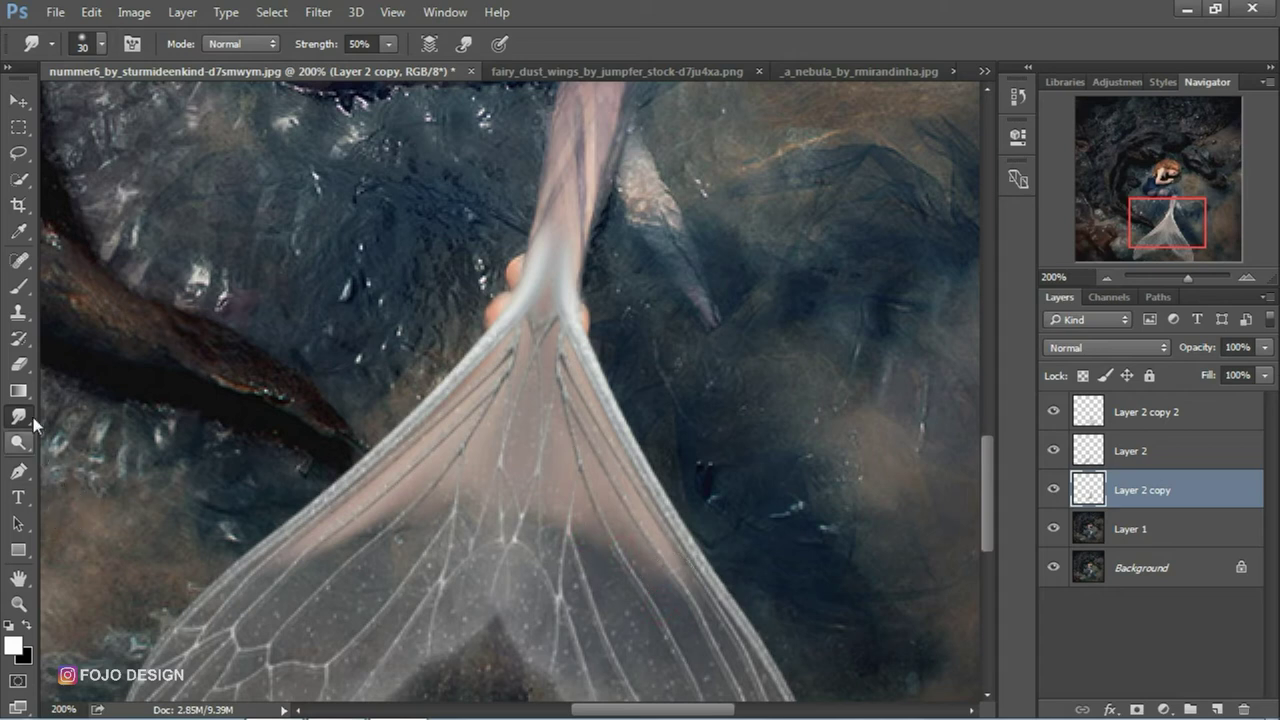
Soften the pink tone across the wing with the 10% Eraser
{"action": "left_click", "coordinate": [18, 364]}
{"action": "mouse_move", "coordinate": [428, 506]}
{"action": "left_mouse_down"}
{"action": "mouse_move", "coordinate": [354, 509]}
{"action": "mouse_move", "coordinate": [280, 563]}
{"action": "left_mouse_up"}
{"action": "mouse_move", "coordinate": [371, 514]}
{"action": "left_mouse_down"}
{"action": "mouse_move", "coordinate": [489, 489]}
{"action": "mouse_move", "coordinate": [497, 467]}
{"action": "mouse_move", "coordinate": [497, 486]}
{"action": "mouse_move", "coordinate": [614, 566]}
{"action": "mouse_move", "coordinate": [607, 527]}
{"action": "left_mouse_up"}
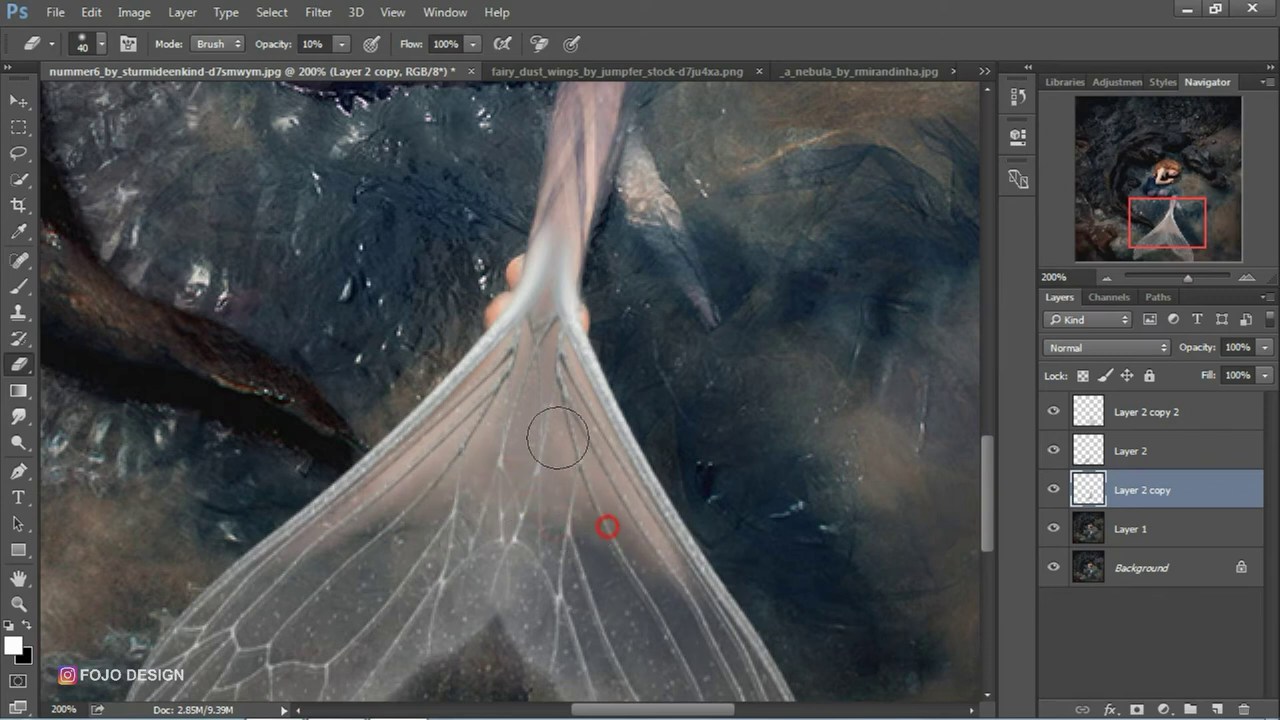
{"action": "left_click_drag", "start_coordinate": [557, 437], "coordinate": [625, 452]}
{"action": "mouse_move", "coordinate": [430, 495]}
{"action": "left_mouse_down"}
{"action": "mouse_move", "coordinate": [411, 491]}
{"action": "mouse_move", "coordinate": [409, 457]}
{"action": "mouse_move", "coordinate": [346, 517]}
{"action": "mouse_move", "coordinate": [488, 463]}
{"action": "mouse_move", "coordinate": [420, 523]}
{"action": "mouse_move", "coordinate": [434, 457]}
{"action": "mouse_move", "coordinate": [323, 527]}
{"action": "left_mouse_up"}
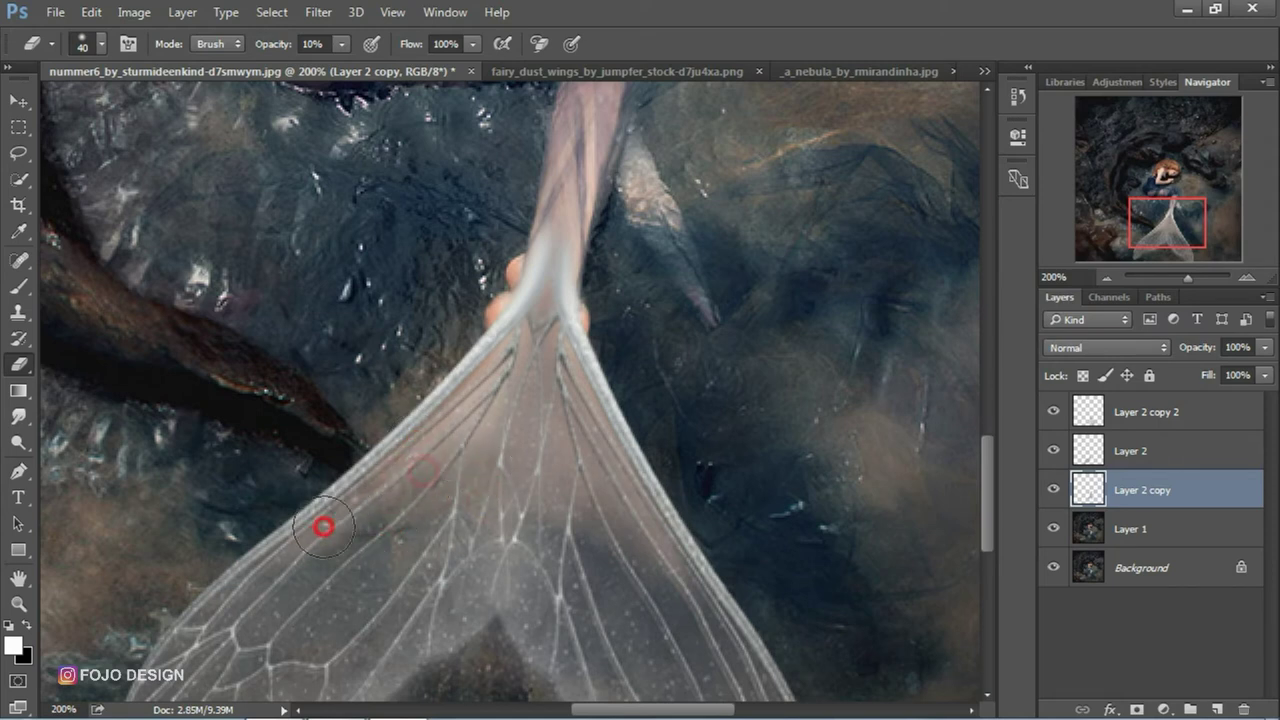
Zoom in and erase the dark tail edges on Layer 2 and Layer 2 copy 2
{"action": "left_click", "coordinate": [1143, 451]}
{"action": "left_click", "coordinate": [1246, 277]}
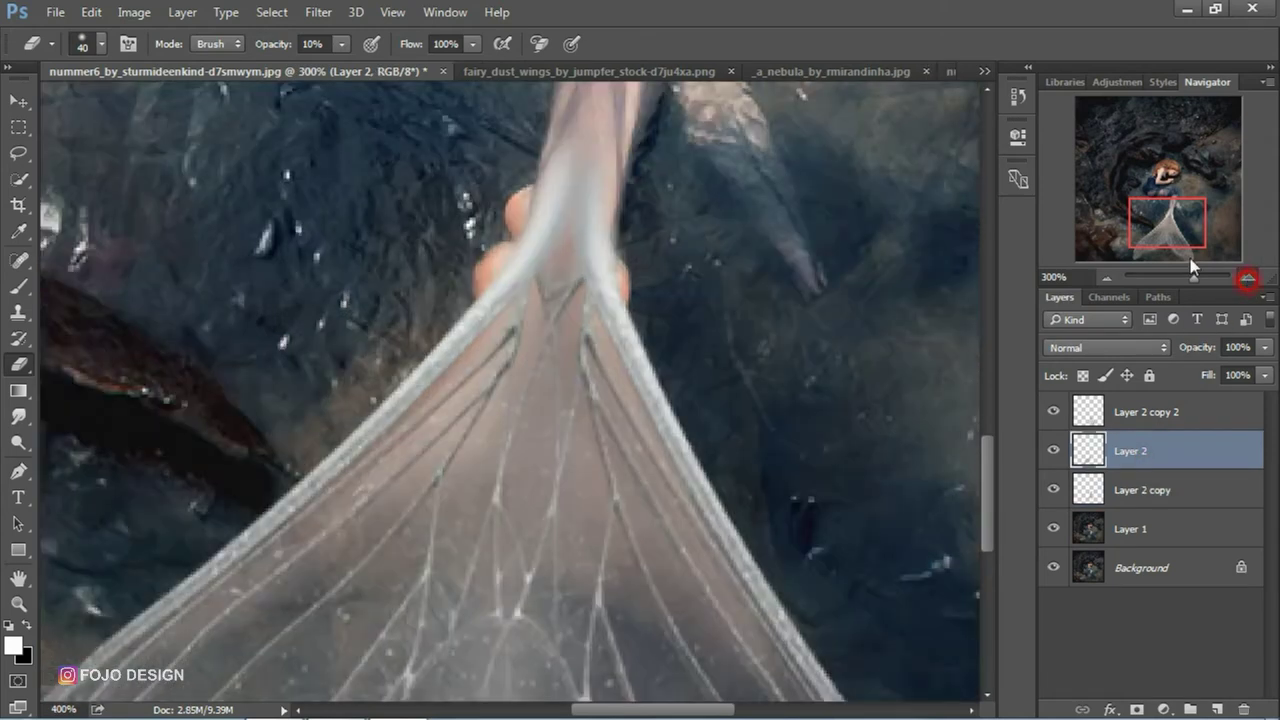
{"action": "left_click", "coordinate": [1246, 277]}
{"action": "scroll", "coordinate": [662, 247], "scroll_direction": "up", "scroll_amount": 3}
{"action": "mouse_move", "coordinate": [662, 247]}
{"action": "left_mouse_down"}
{"action": "mouse_move", "coordinate": [498, 364]}
{"action": "mouse_move", "coordinate": [529, 380]}
{"action": "mouse_move", "coordinate": [541, 371]}
{"action": "mouse_move", "coordinate": [523, 414]}
{"action": "mouse_move", "coordinate": [486, 429]}
{"action": "left_mouse_up"}
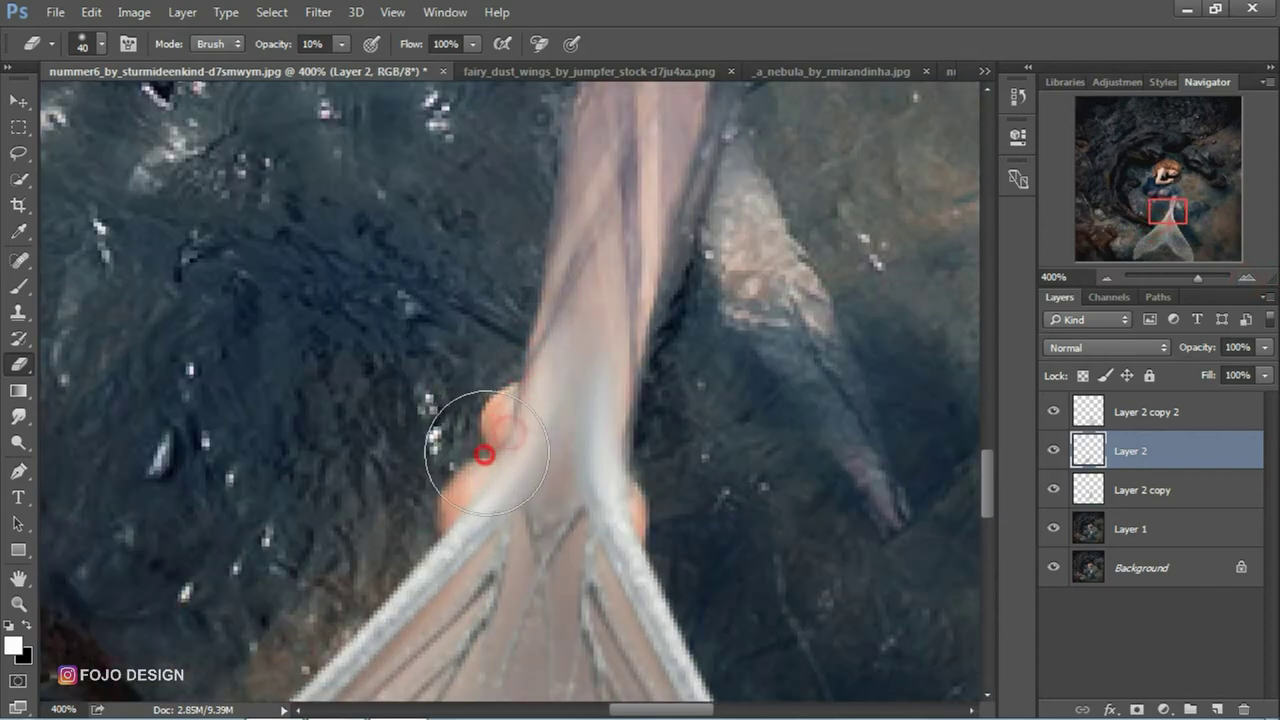
{"action": "left_click", "coordinate": [1137, 418]}
{"action": "mouse_move", "coordinate": [666, 371]}
{"action": "left_mouse_down"}
{"action": "mouse_move", "coordinate": [623, 380]}
{"action": "mouse_move", "coordinate": [643, 434]}
{"action": "mouse_move", "coordinate": [586, 337]}
{"action": "mouse_move", "coordinate": [545, 330]}
{"action": "left_mouse_up"}
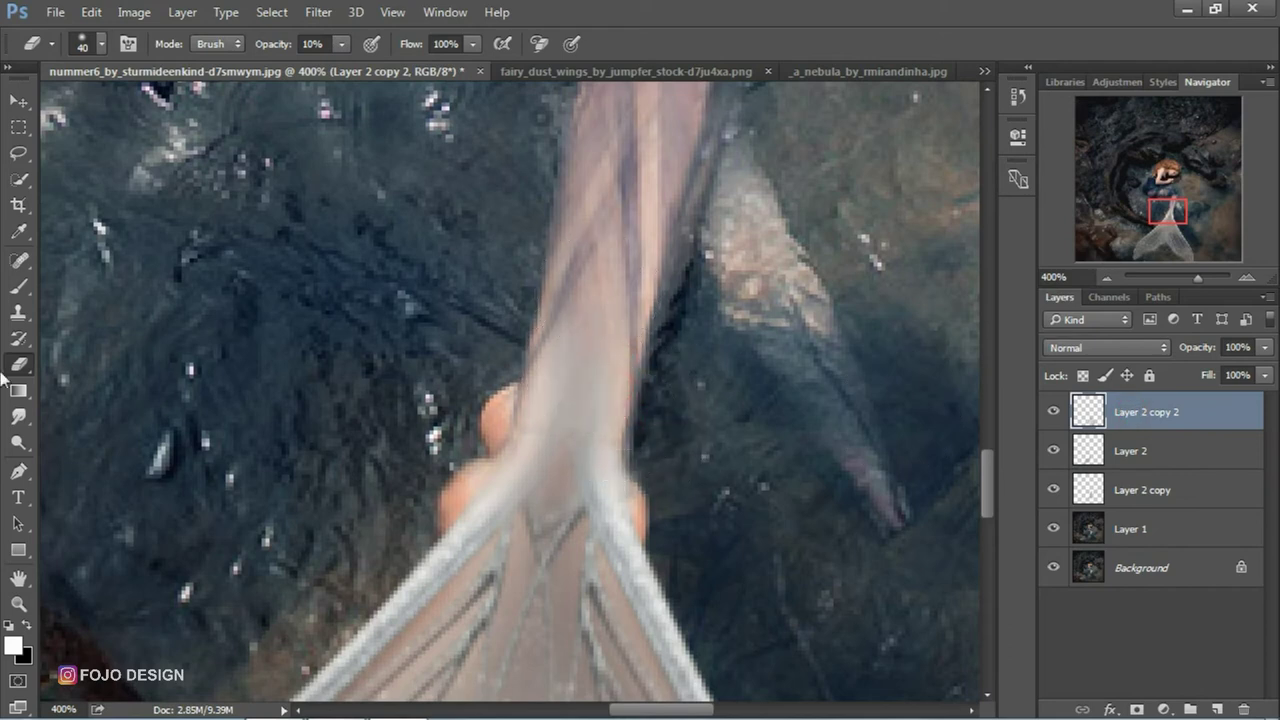
{"action": "left_click", "coordinate": [1126, 460]}
{"action": "left_click", "coordinate": [1126, 490]}
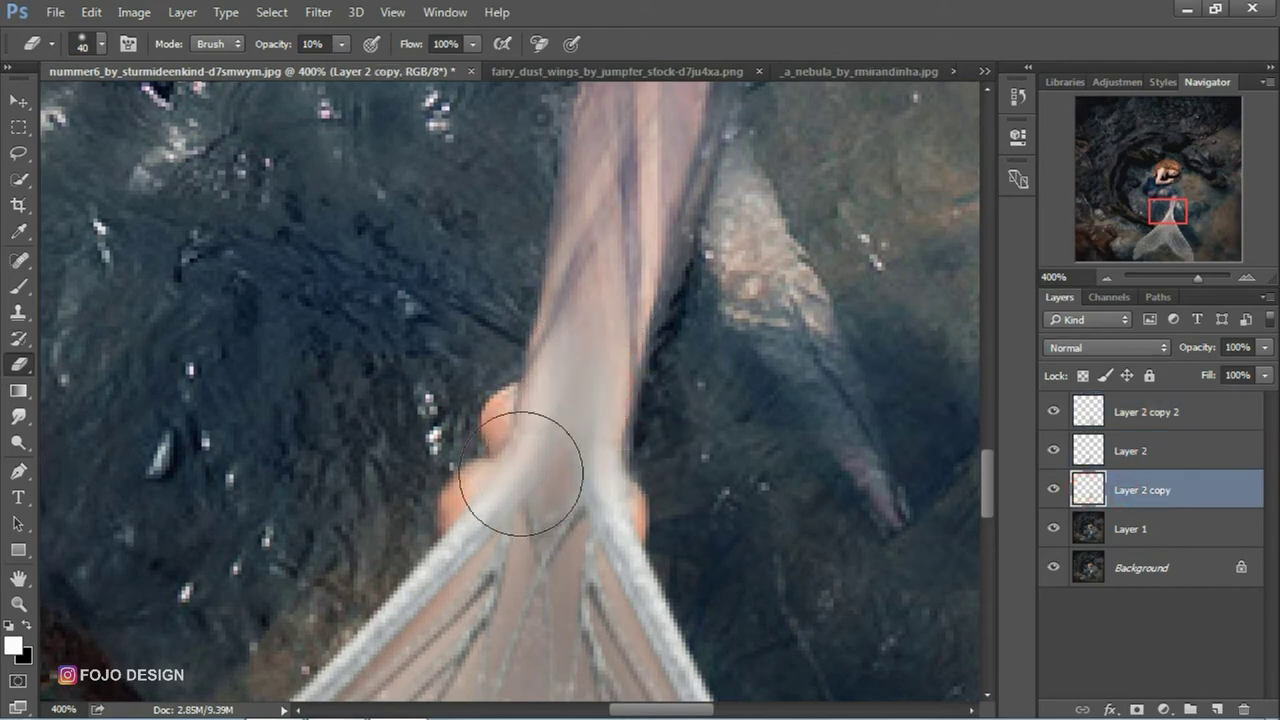
Erase the leg-to-fin join edges with a size 9, 37% opacity eraser, then zoom out
{"action": "key", "text": "bracketleft"}
{"action": "key", "text": "bracketleft"}
{"action": "key", "text": "bracketleft"}
{"action": "mouse_move", "coordinate": [478, 452]}
{"action": "left_mouse_down"}
{"action": "mouse_move", "coordinate": [443, 511]}
{"action": "mouse_move", "coordinate": [494, 454]}
{"action": "mouse_move", "coordinate": [456, 479]}
{"action": "left_mouse_up"}
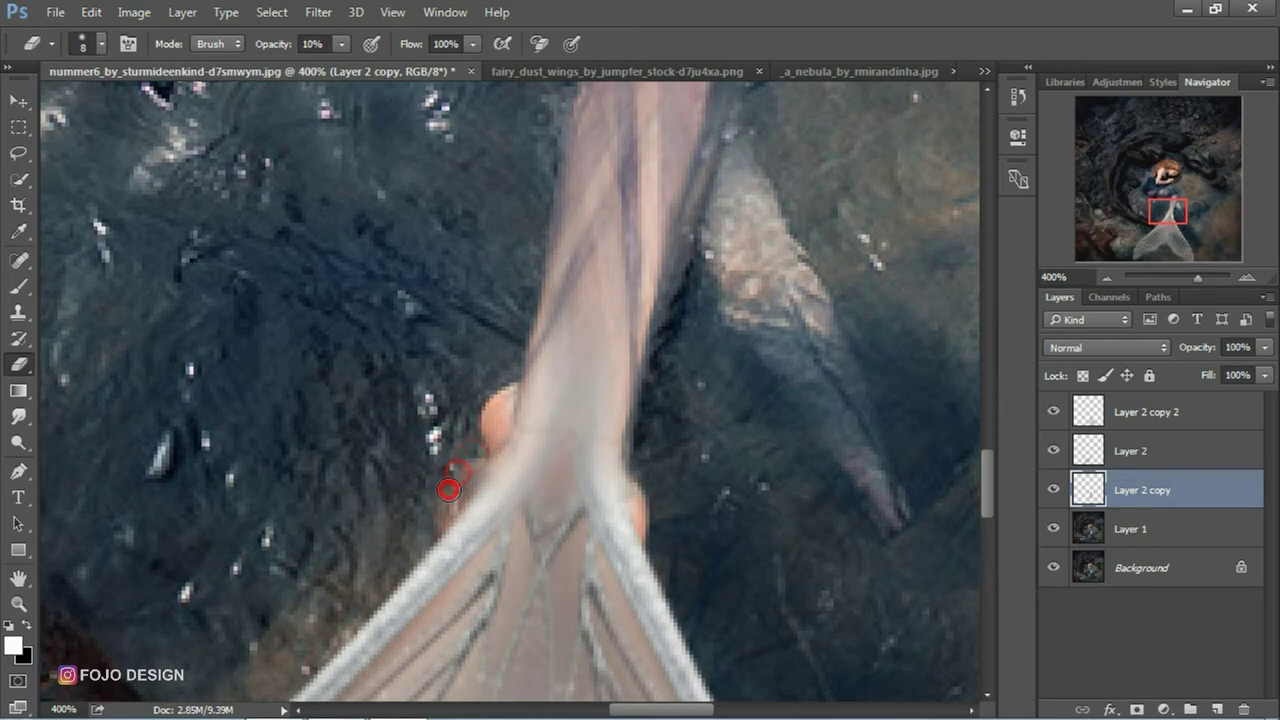
{"action": "left_click_drag", "start_coordinate": [270, 44], "coordinate": [297, 48]}
{"action": "left_click_drag", "start_coordinate": [480, 476], "coordinate": [469, 484]}
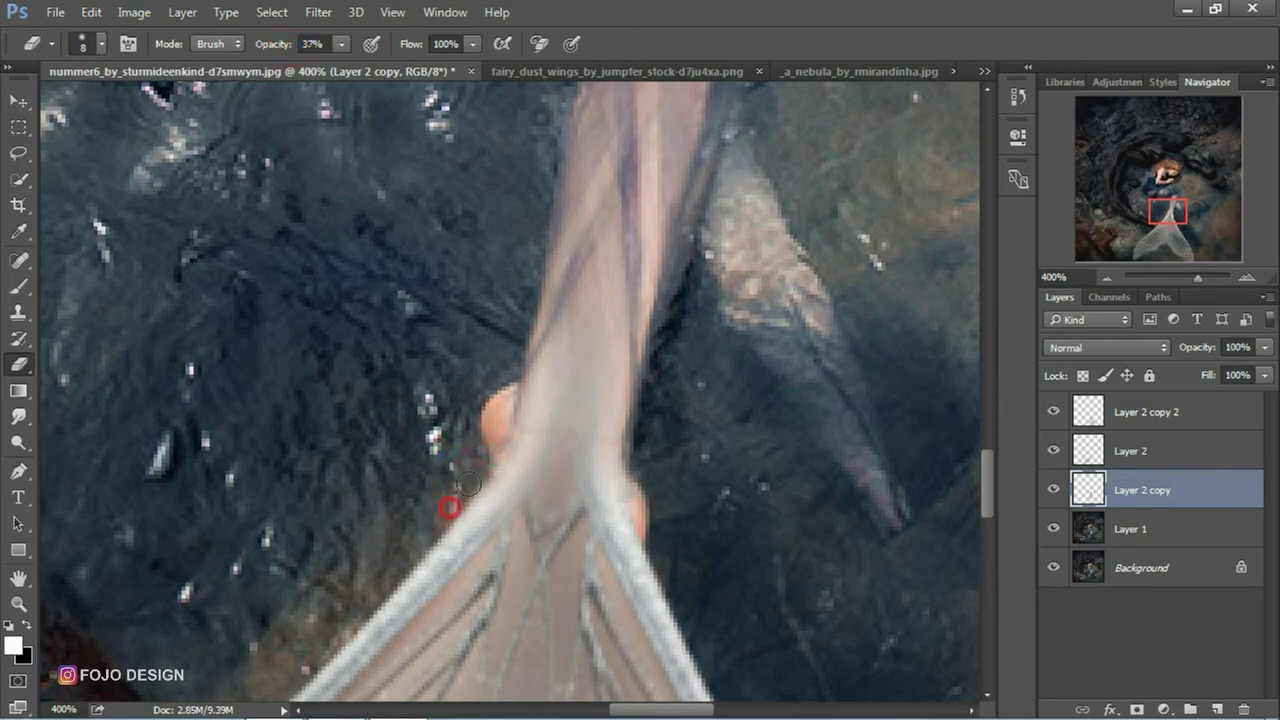
{"action": "left_click_drag", "start_coordinate": [626, 473], "coordinate": [636, 497]}
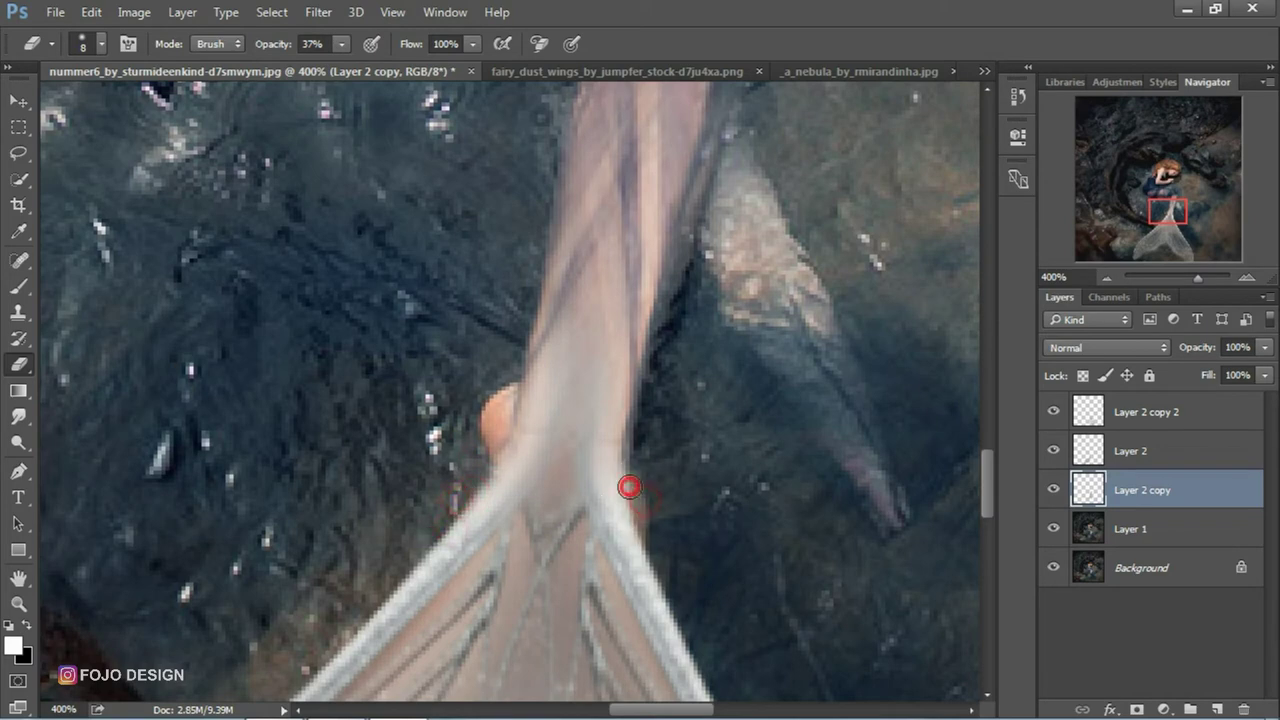
{"action": "left_click", "coordinate": [1106, 277]}
{"action": "left_click", "coordinate": [1106, 277]}
{"action": "left_click", "coordinate": [1106, 277]}
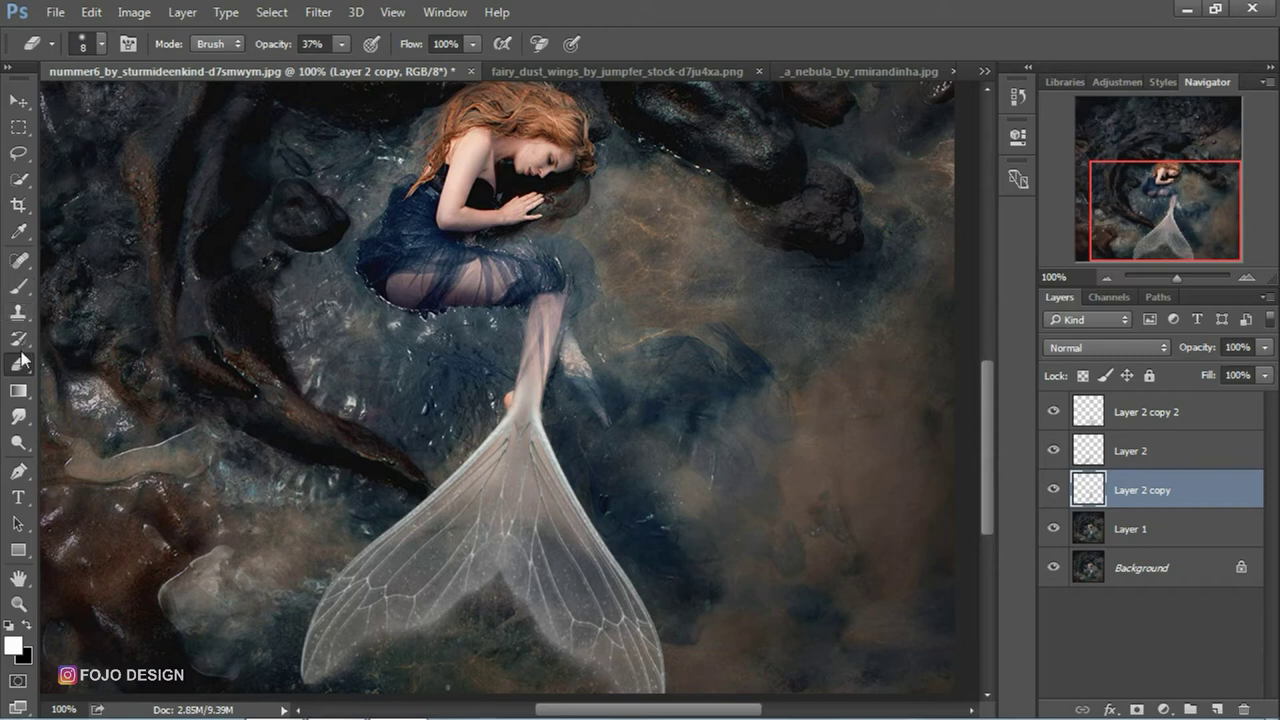
Clone-stamp pool texture over the rocks beside the tail on Layer 1
{"action": "left_click", "coordinate": [18, 312]}
{"action": "left_click", "coordinate": [1140, 532]}
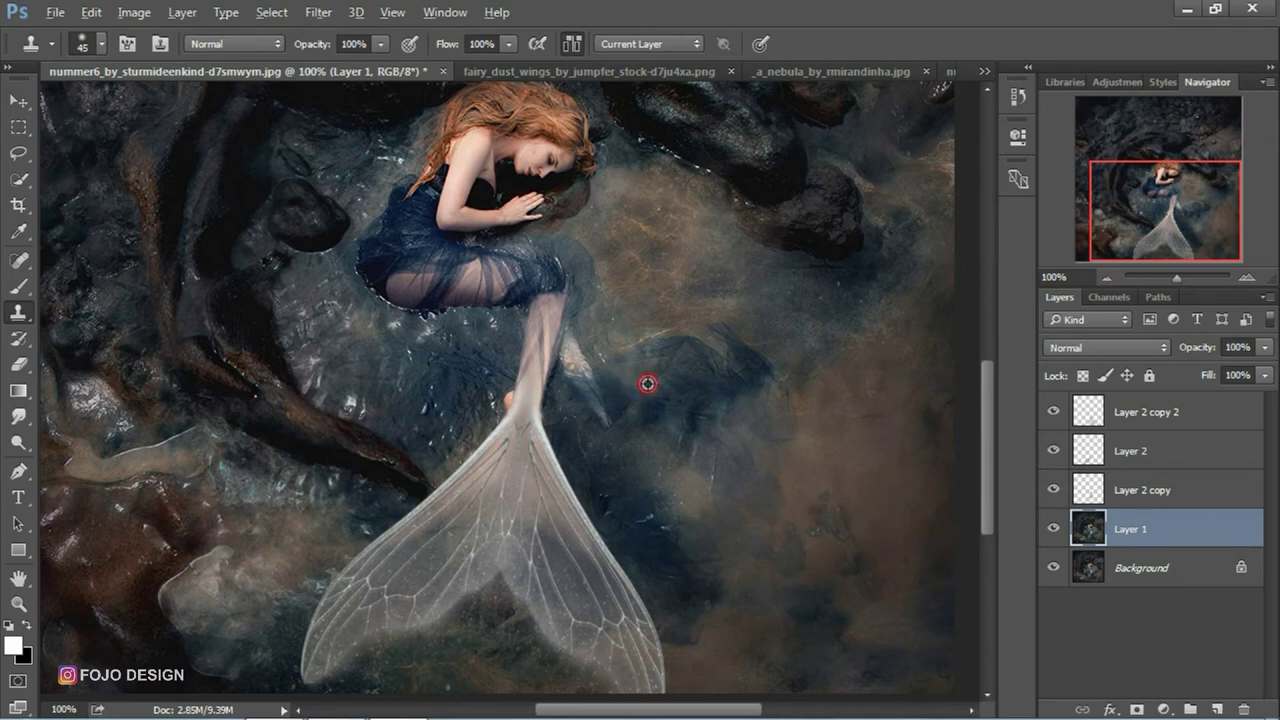
{"action": "left_click_drag", "start_coordinate": [610, 410], "coordinate": [567, 347]}
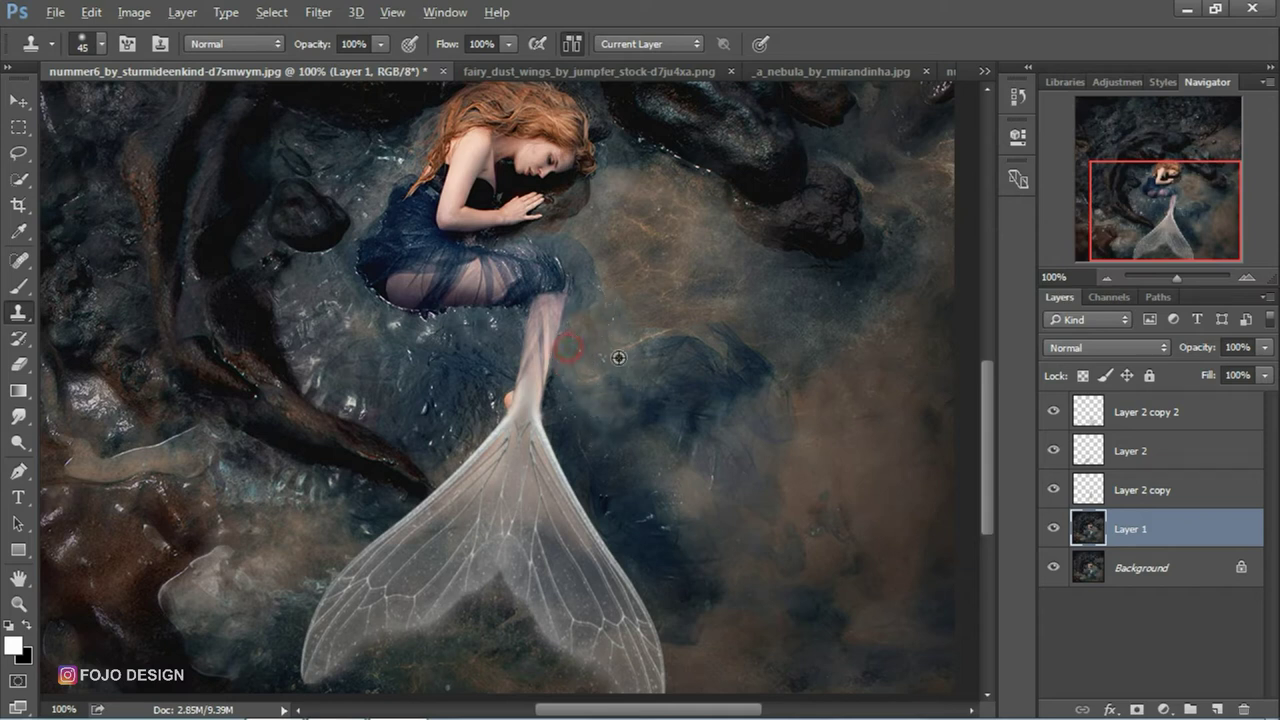
{"action": "left_click_drag", "start_coordinate": [581, 334], "coordinate": [587, 323]}
{"action": "mouse_move", "coordinate": [461, 393]}
{"action": "left_mouse_down"}
{"action": "mouse_move", "coordinate": [509, 372]}
{"action": "mouse_move", "coordinate": [480, 337]}
{"action": "mouse_move", "coordinate": [503, 435]}
{"action": "left_mouse_up"}
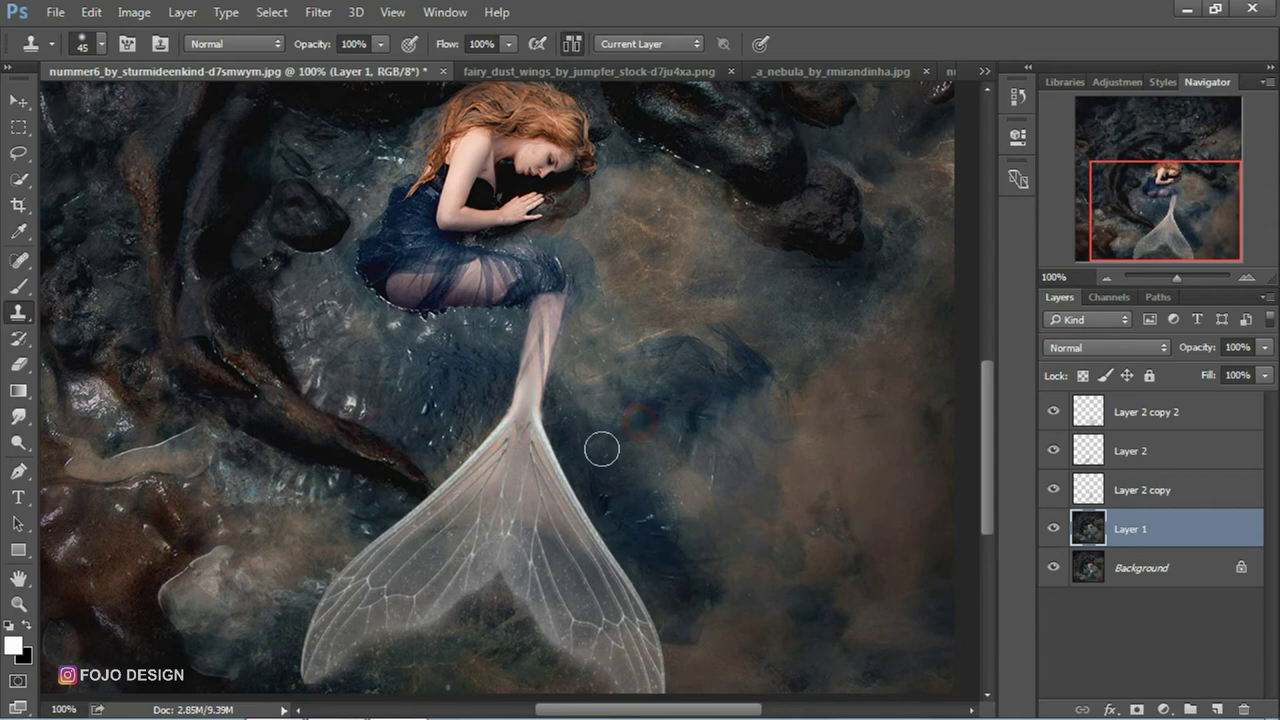
{"action": "left_click_drag", "start_coordinate": [601, 449], "coordinate": [534, 437]}
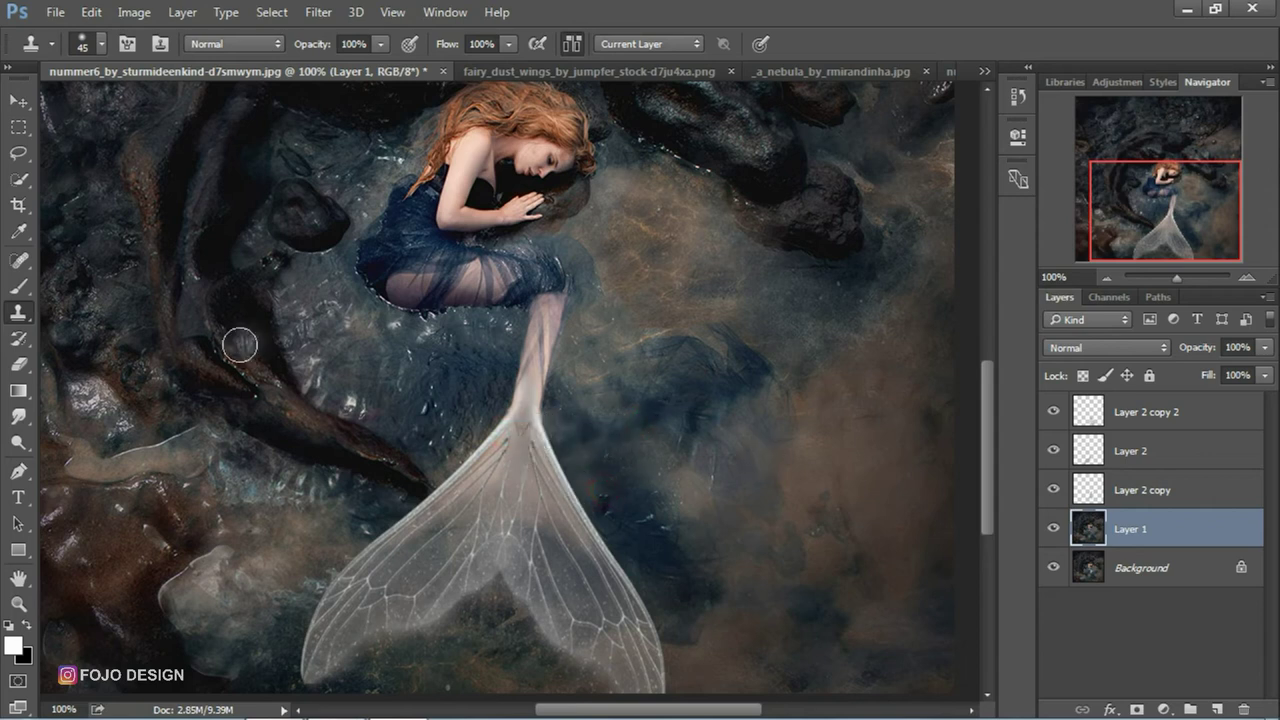
{"action": "left_click", "coordinate": [18, 153]}
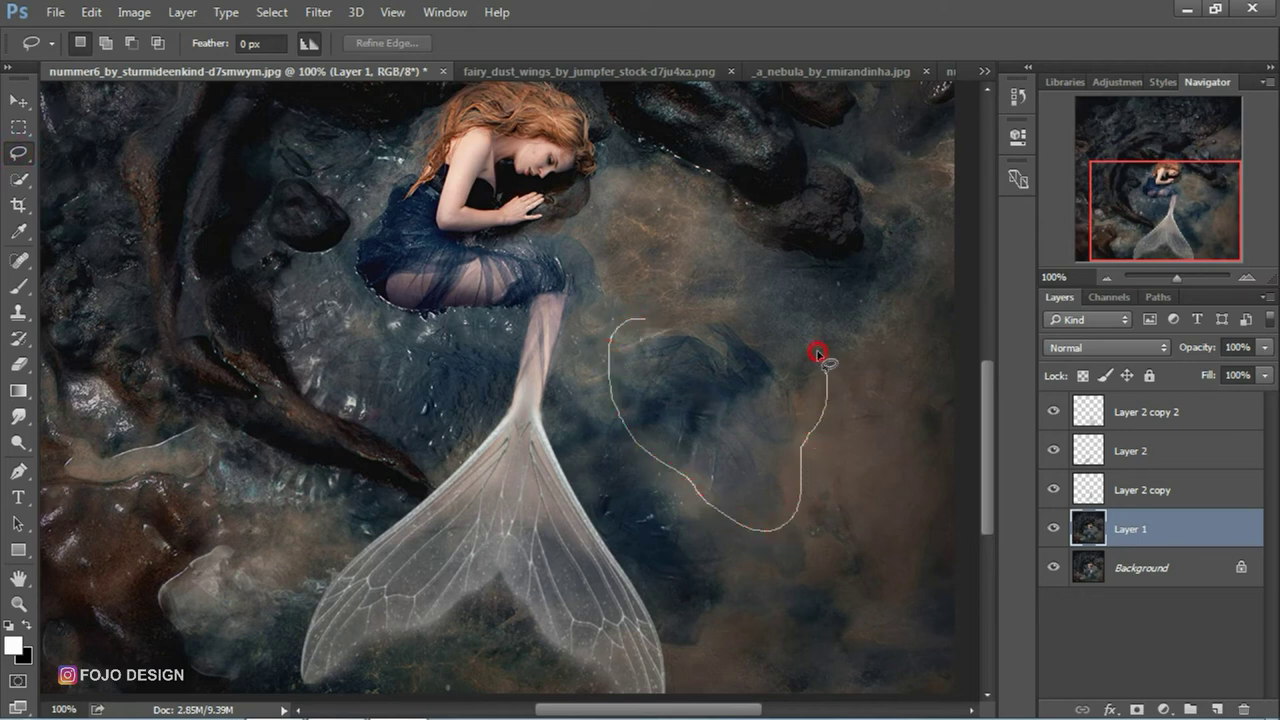
Copy a water patch to Layer 3 above Layer 2 copy, place it over the tail top, set Hard Light
{"action": "left_click_drag", "start_coordinate": [641, 315], "coordinate": [643, 316]}
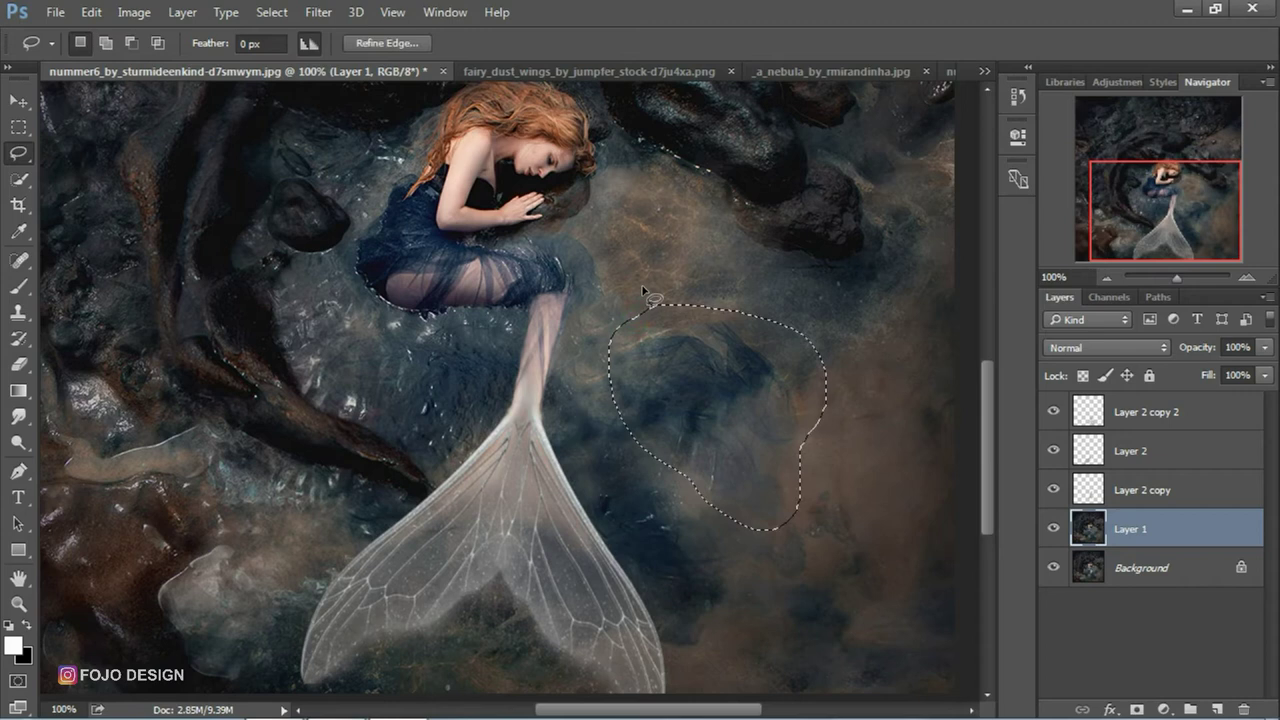
{"action": "key", "text": "ctrl+j"}
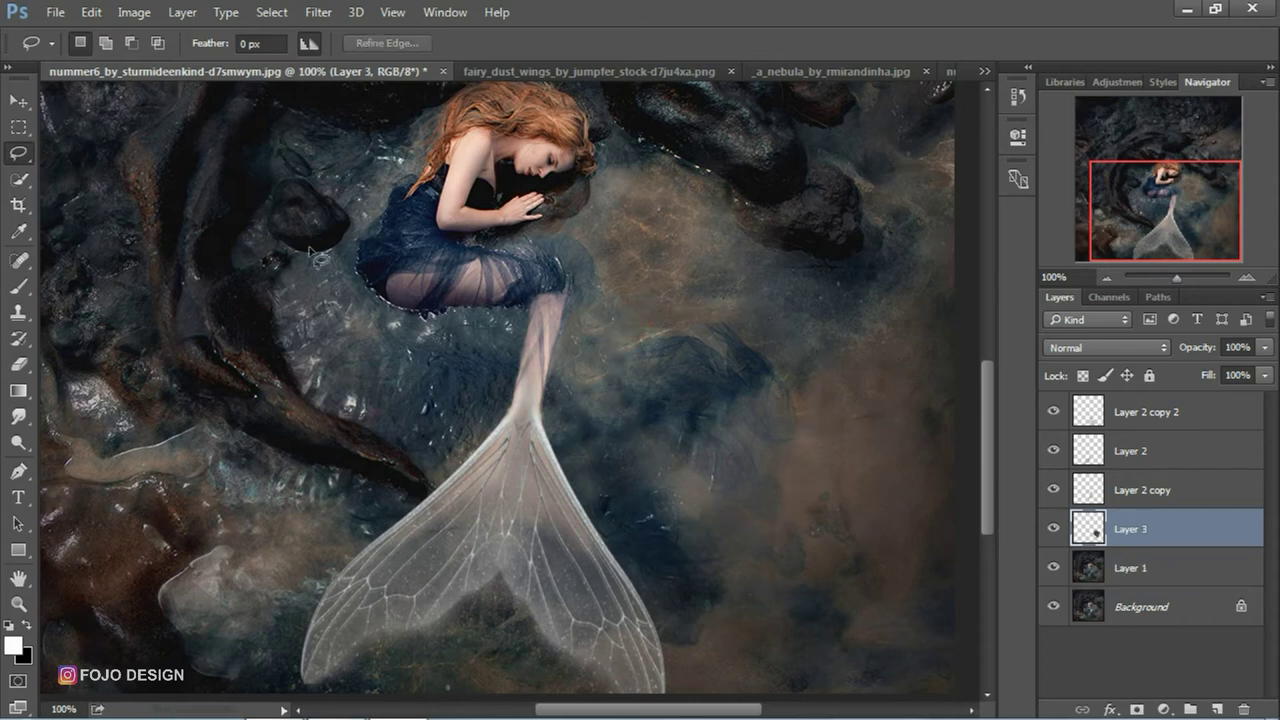
{"action": "left_click", "coordinate": [18, 101]}
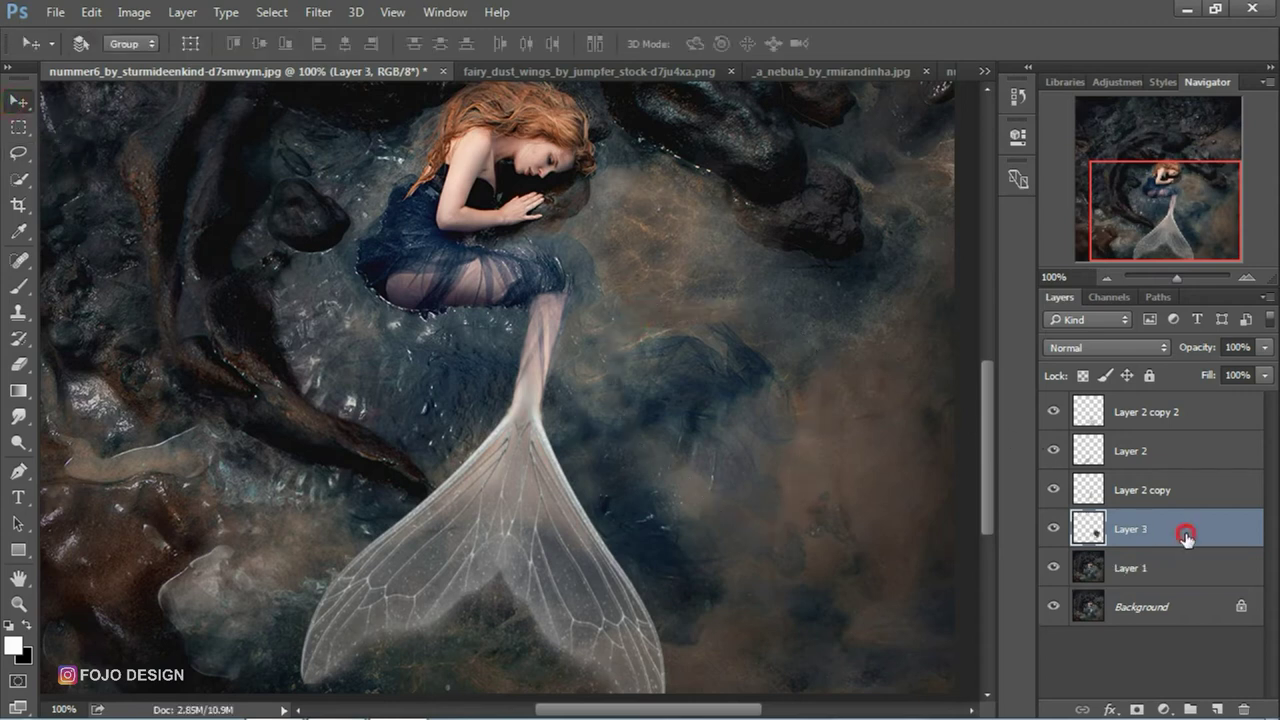
{"action": "left_click_drag", "start_coordinate": [1185, 538], "coordinate": [1178, 476]}
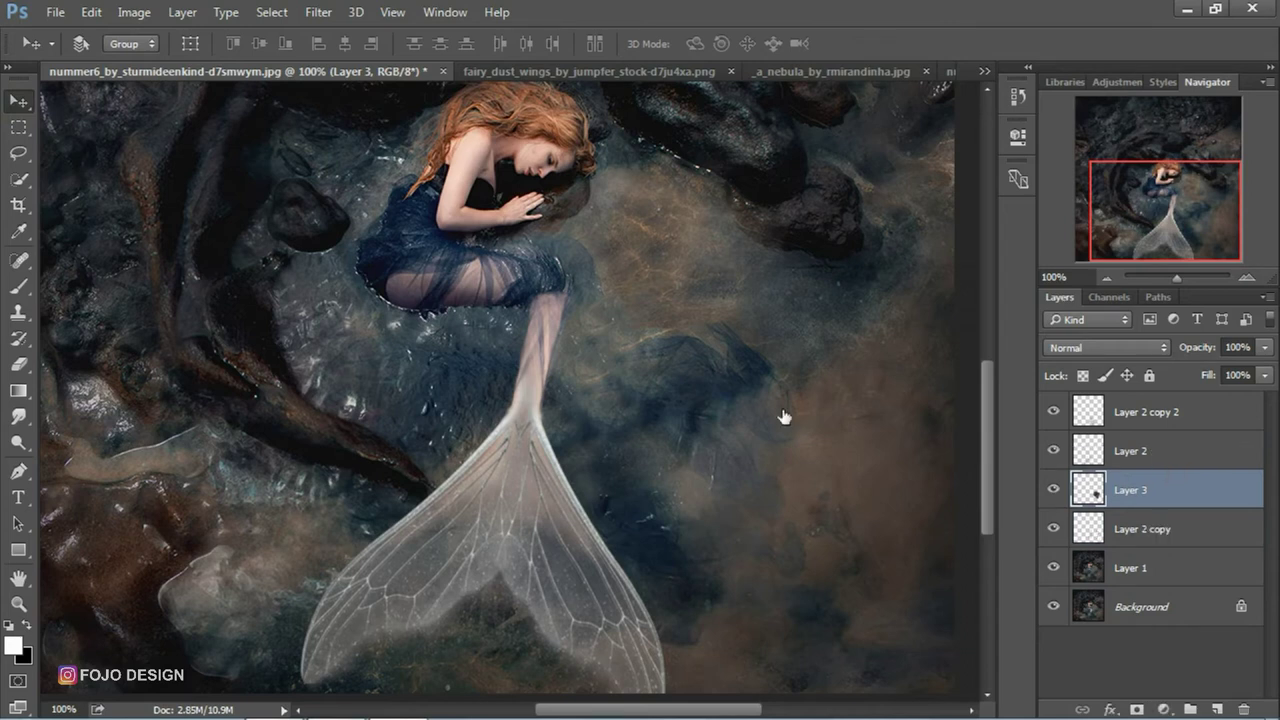
{"action": "left_click_drag", "start_coordinate": [686, 400], "coordinate": [520, 352]}
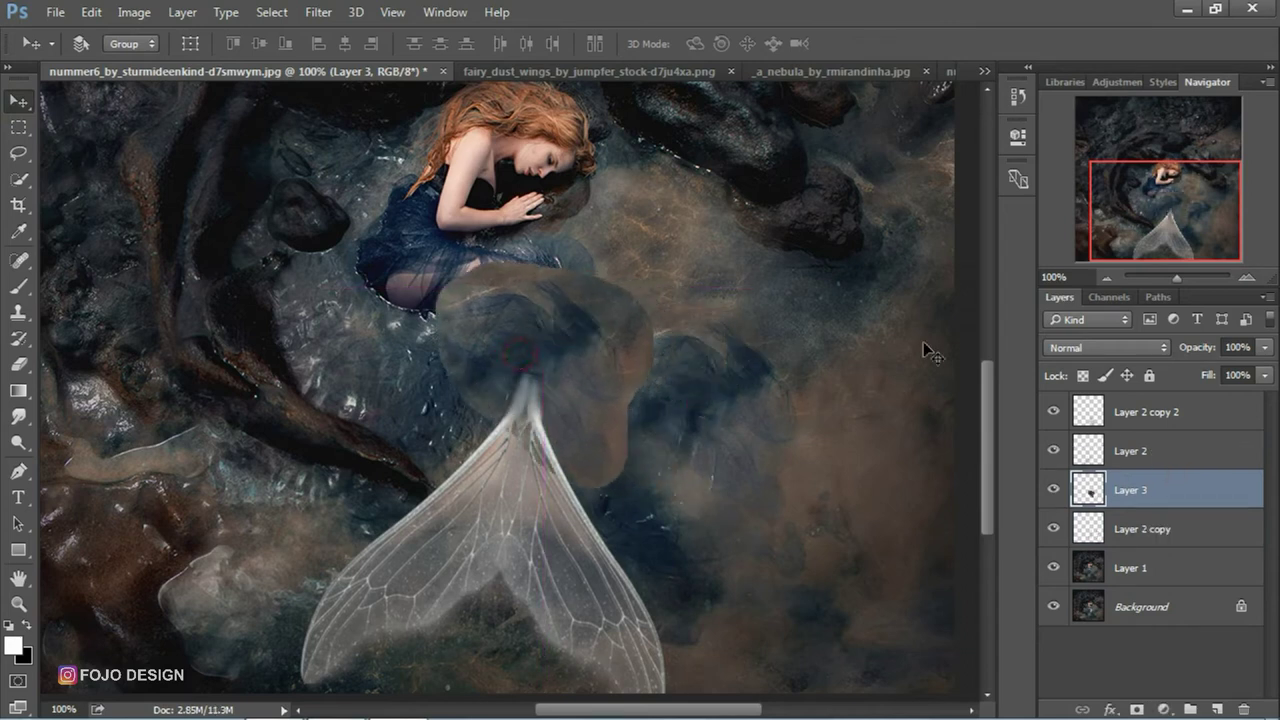
{"action": "left_click", "coordinate": [1110, 347]}
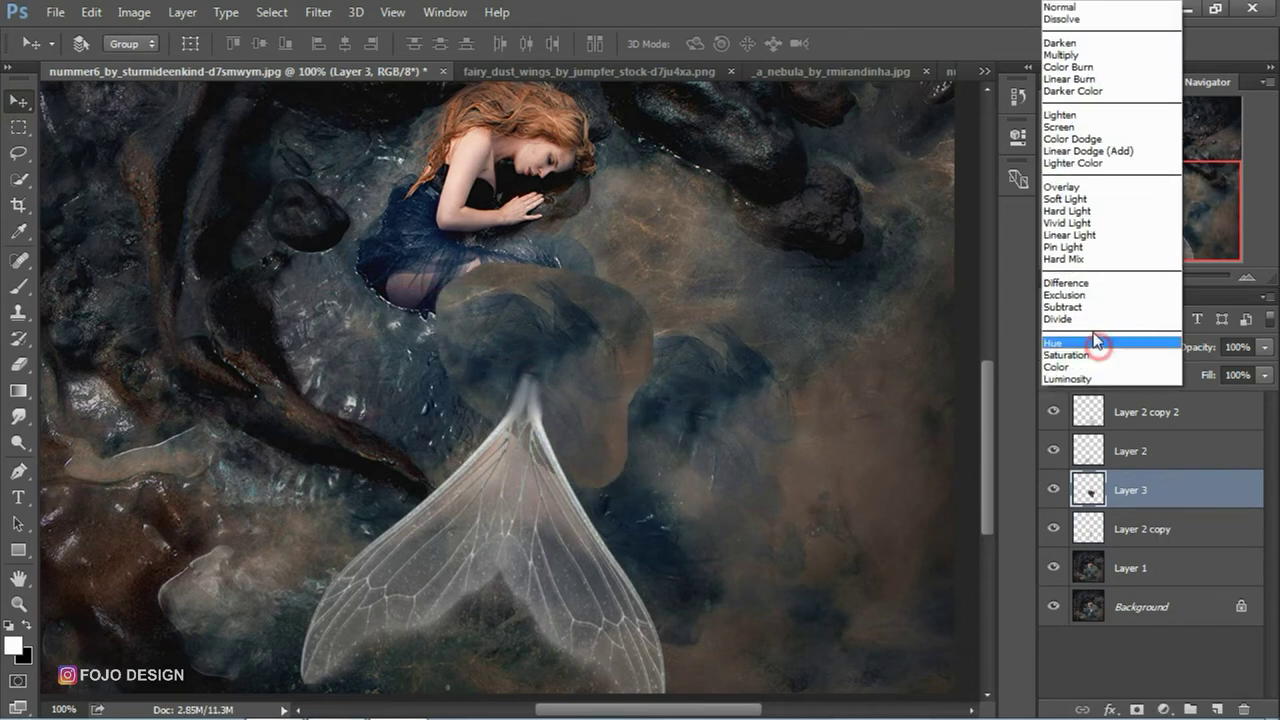
{"action": "left_click", "coordinate": [1060, 8]}
{"action": "key", "text": "Down"}
{"action": "key", "text": "Down"}
{"action": "key", "text": "Down"}
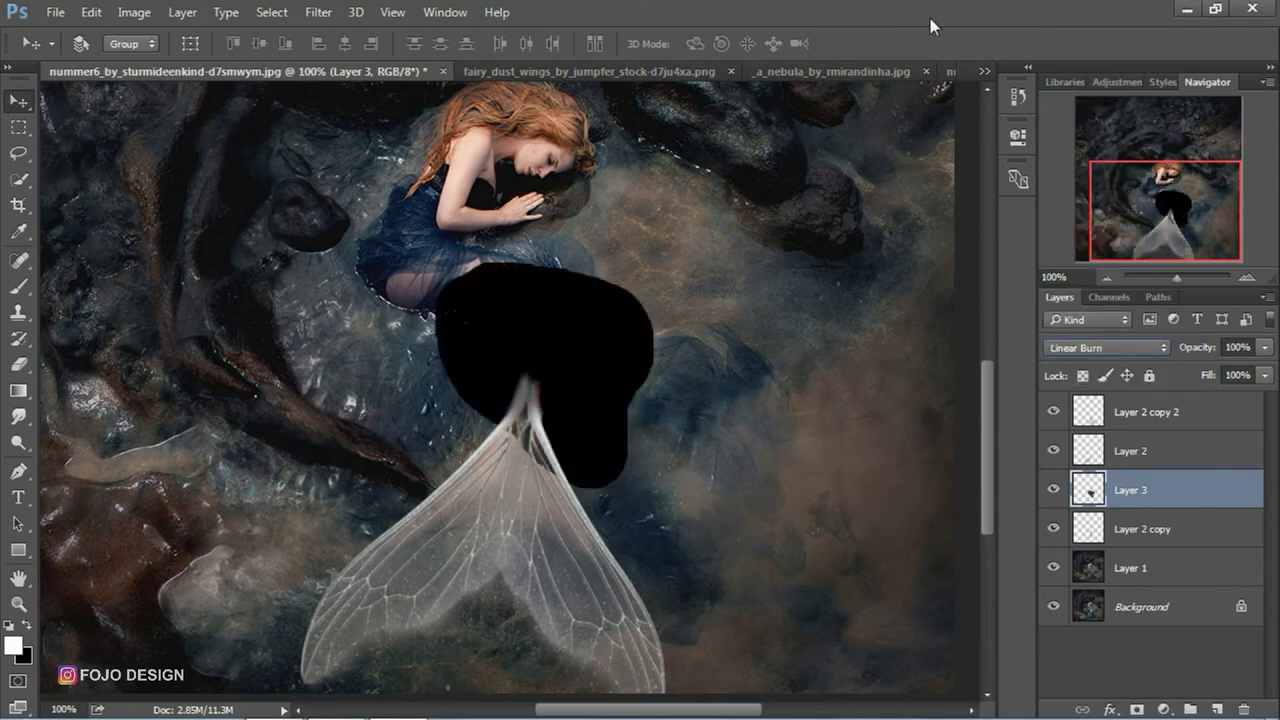
{"action": "key", "text": "Down"}
{"action": "key", "text": "Down"}
{"action": "key", "text": "Down"}
{"action": "key", "text": "Down"}
{"action": "key", "text": "Down"}
{"action": "key", "text": "Down"}
{"action": "key", "text": "Down"}
{"action": "key", "text": "Down"}
{"action": "key", "text": "Down"}
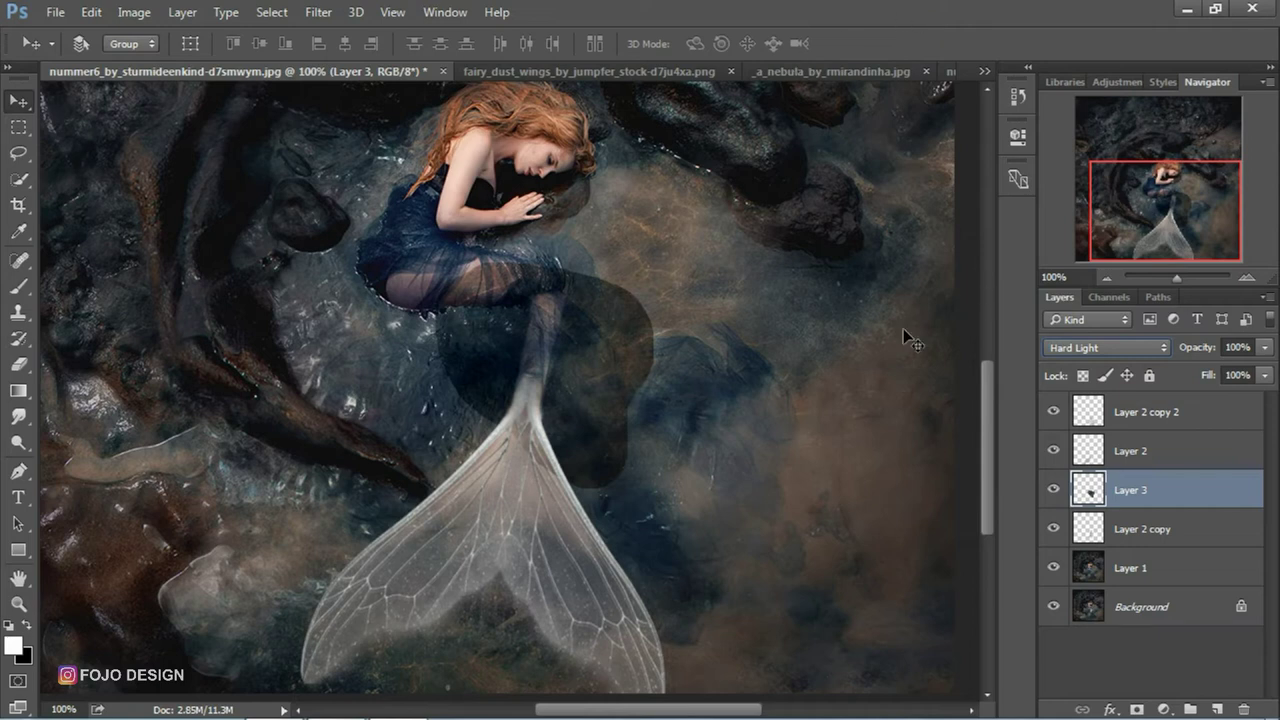
Apply Levels to the water patch with midtones 1.26 and white input 234
{"action": "key", "text": "ctrl+l"}
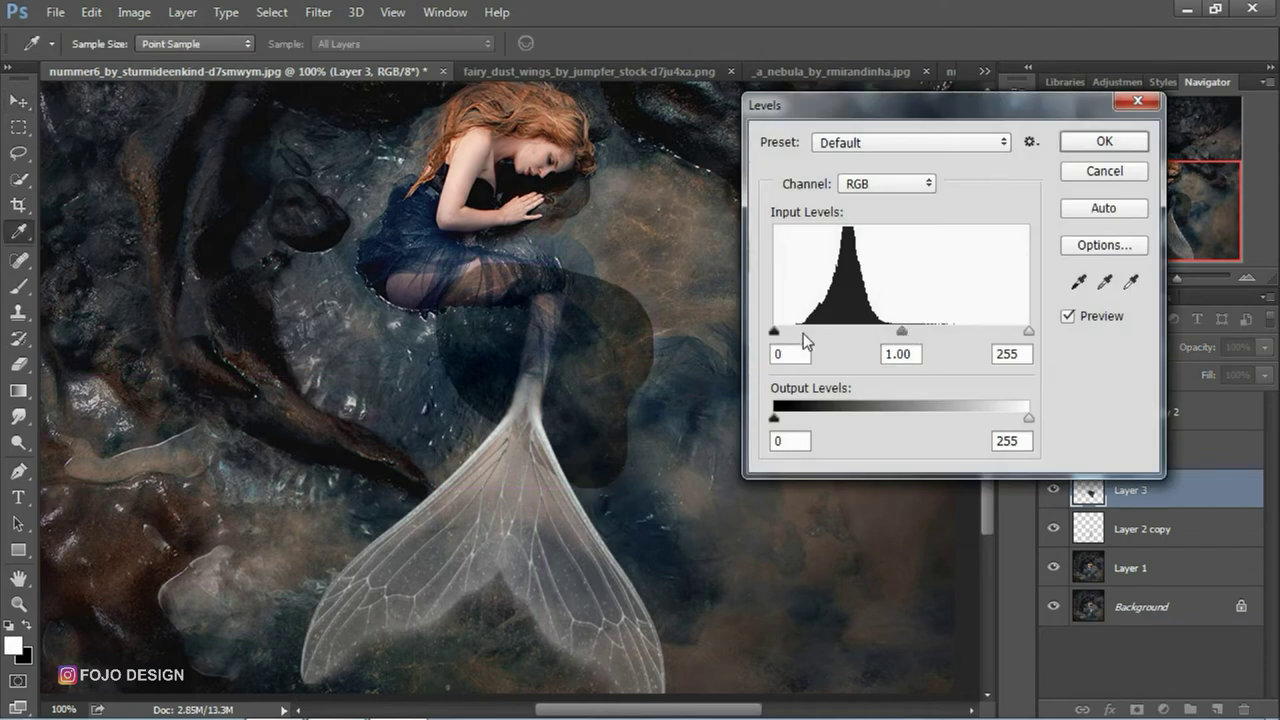
{"action": "left_click_drag", "start_coordinate": [778, 330], "coordinate": [774, 330]}
{"action": "left_click_drag", "start_coordinate": [904, 330], "coordinate": [878, 333]}
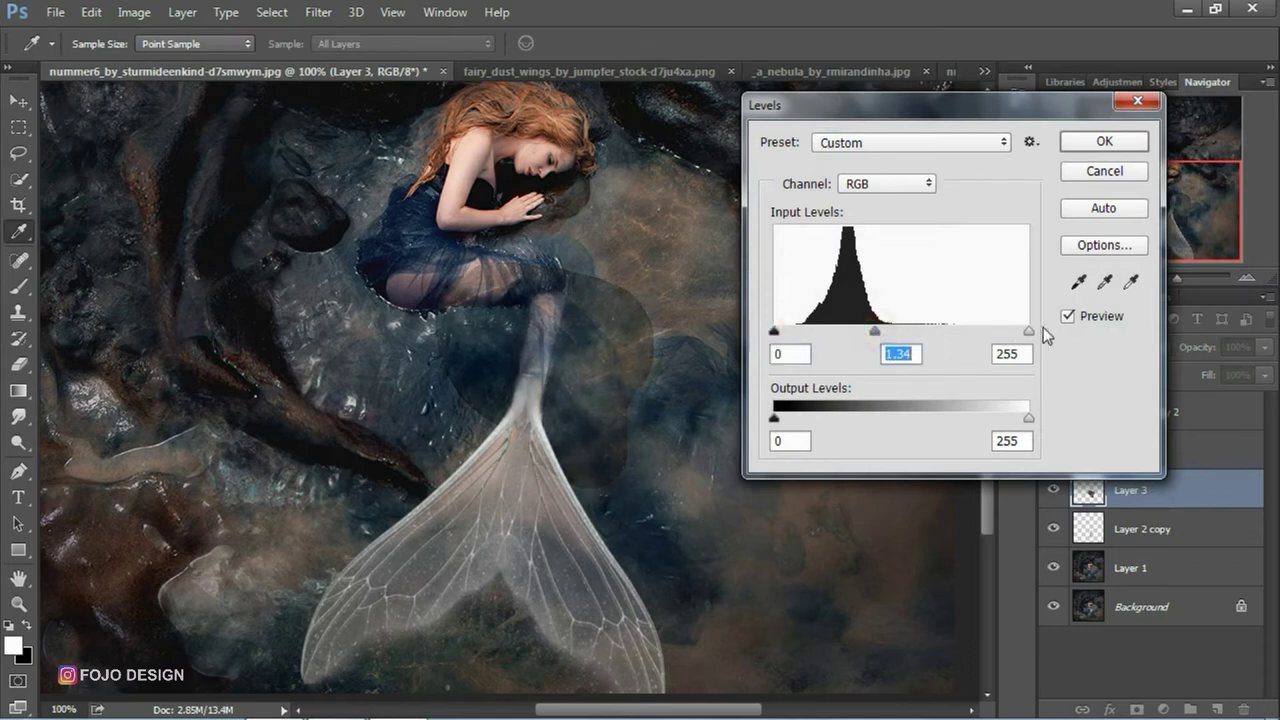
{"action": "left_click_drag", "start_coordinate": [1020, 330], "coordinate": [1007, 330]}
{"action": "left_click_drag", "start_coordinate": [875, 333], "coordinate": [878, 333]}
{"action": "left_click", "coordinate": [1103, 141]}
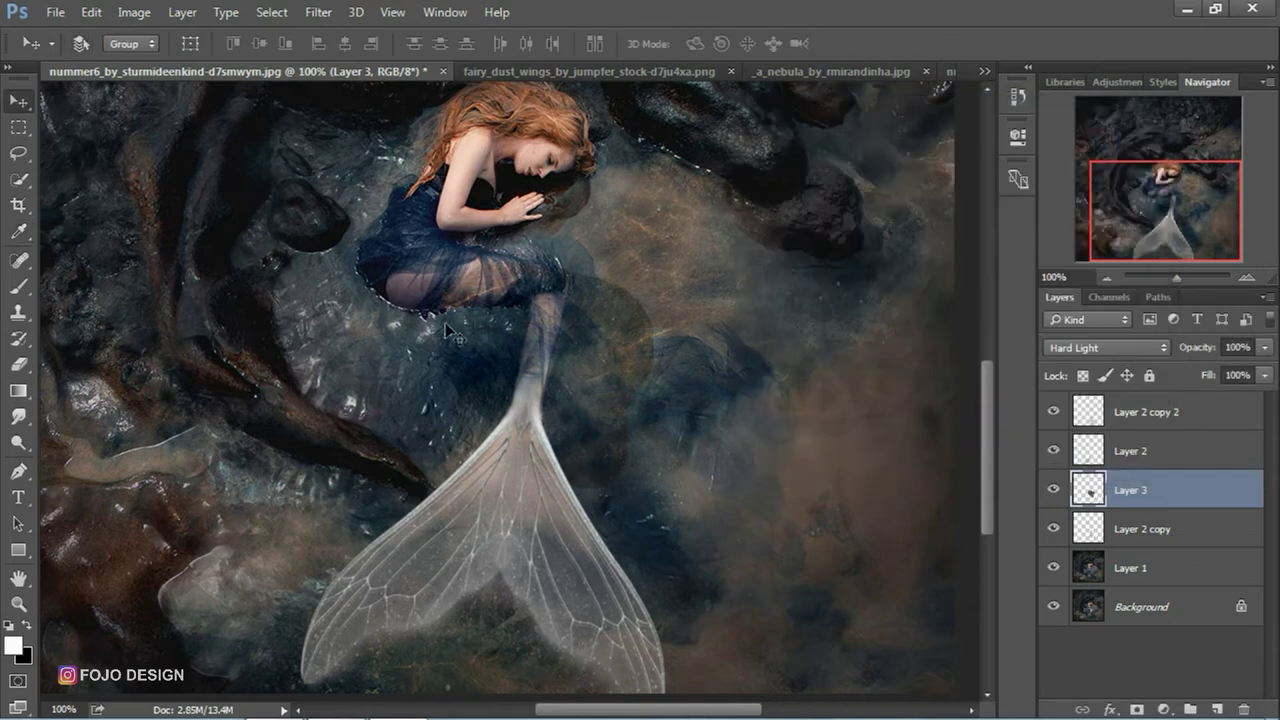
Softly erase the water patch over the tail with a 10% opacity Eraser
{"action": "left_click", "coordinate": [19, 365]}
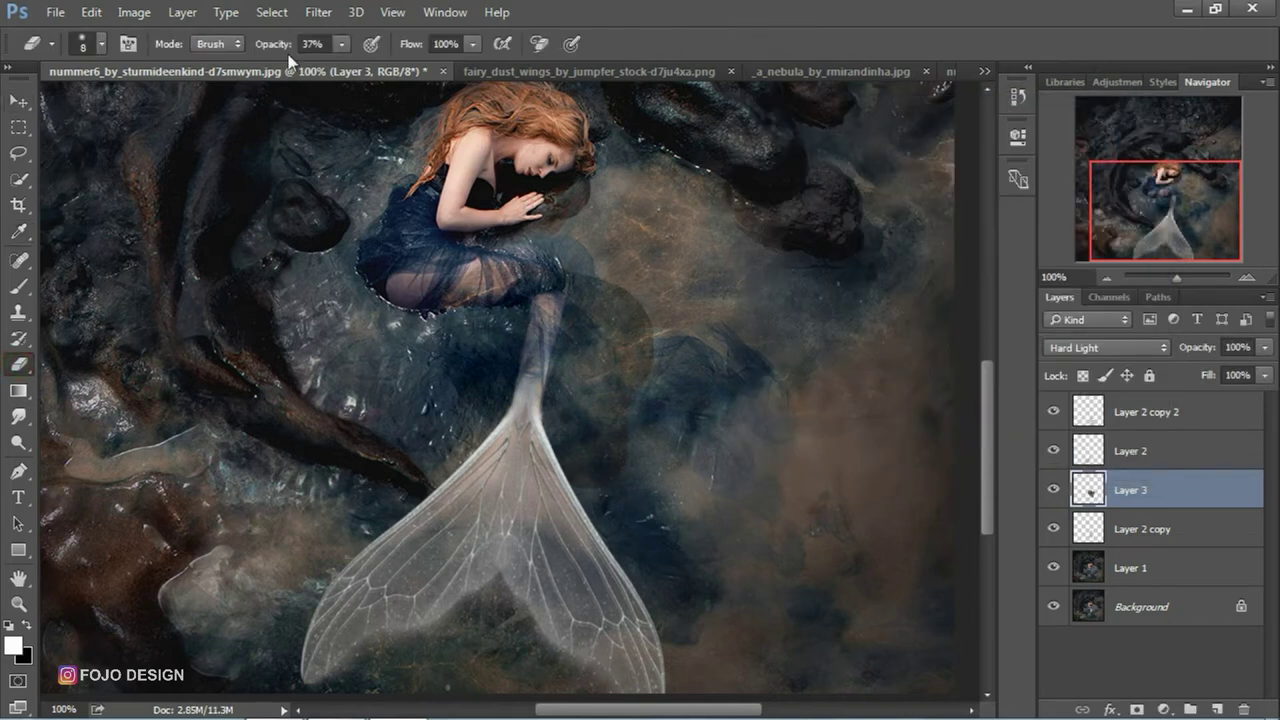
{"action": "type", "text": "0"}
{"action": "type", "text": "10"}
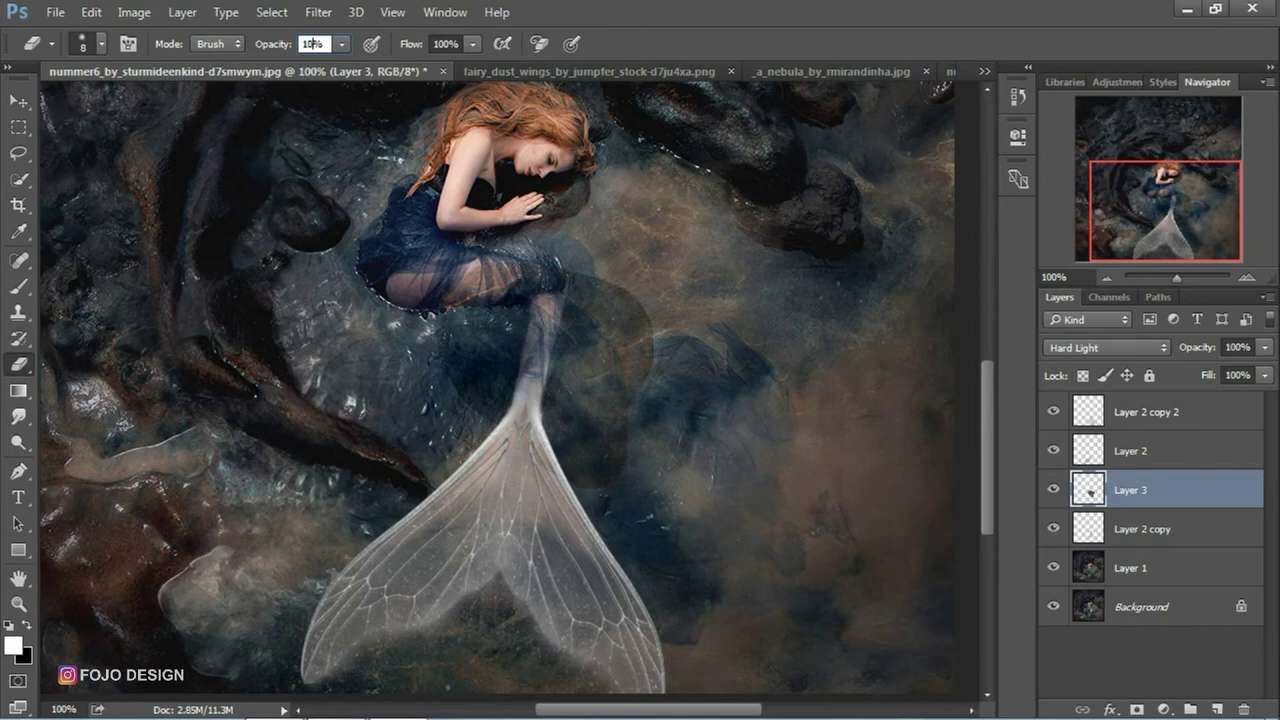
{"action": "left_click", "coordinate": [18, 101]}
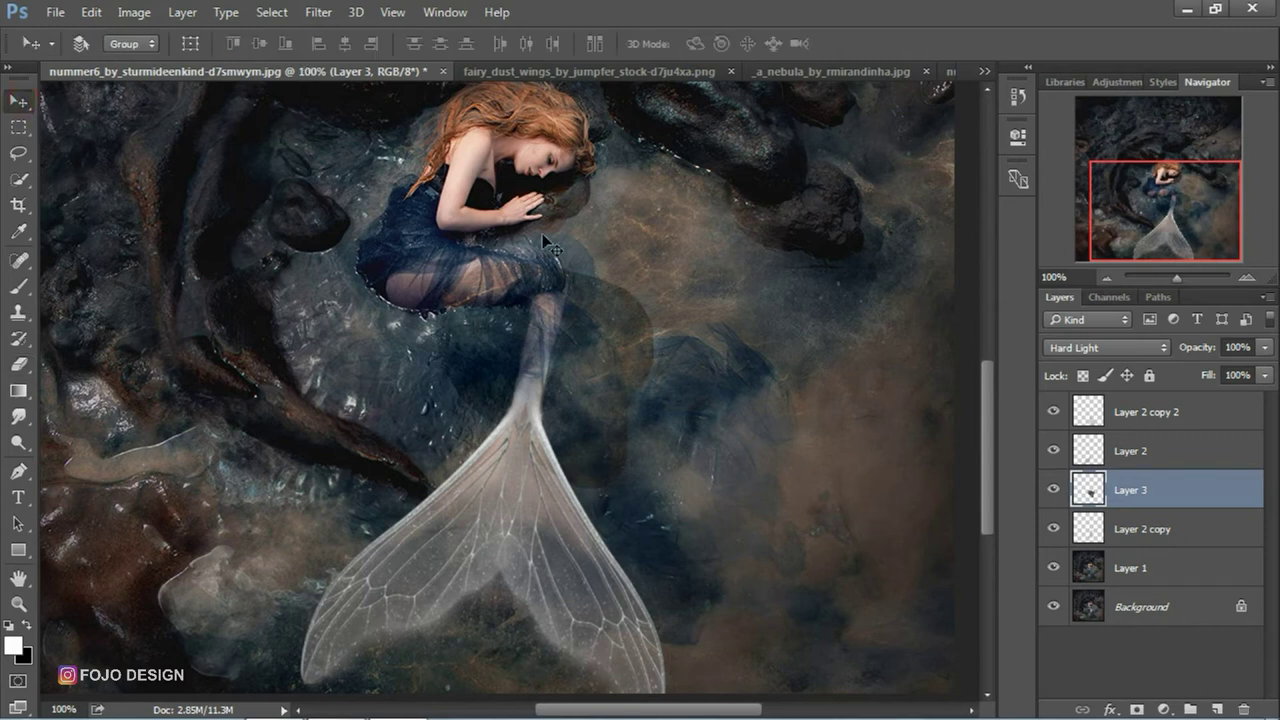
{"action": "left_click", "coordinate": [18, 364]}
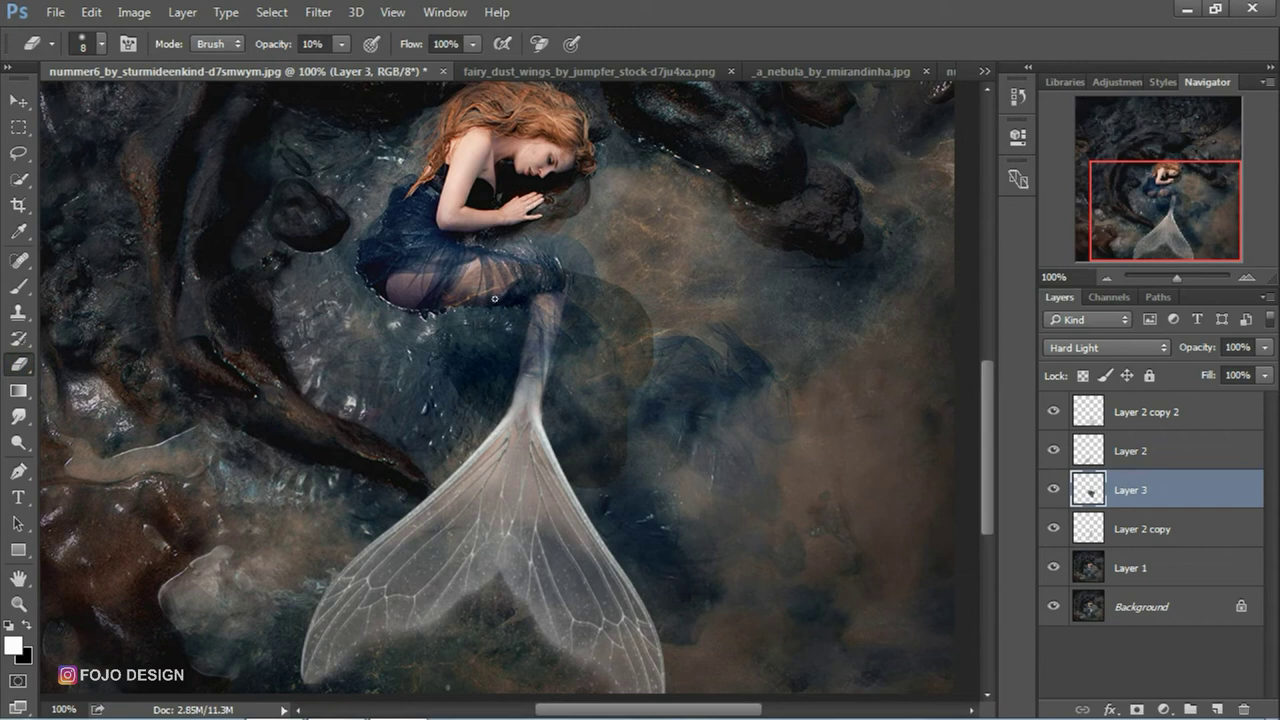
{"action": "left_click_drag", "start_coordinate": [445, 322], "coordinate": [465, 394]}
{"action": "left_click", "coordinate": [460, 371]}
{"action": "left_click", "coordinate": [471, 334]}
{"action": "left_click", "coordinate": [491, 331]}
Softly erase the water patch over the legs, then zoom in on the face and hair
{"action": "left_click", "coordinate": [484, 280]}
{"action": "left_click", "coordinate": [524, 251]}
{"action": "left_click", "coordinate": [484, 257]}
{"action": "left_click", "coordinate": [454, 304]}
{"action": "left_click", "coordinate": [562, 274]}
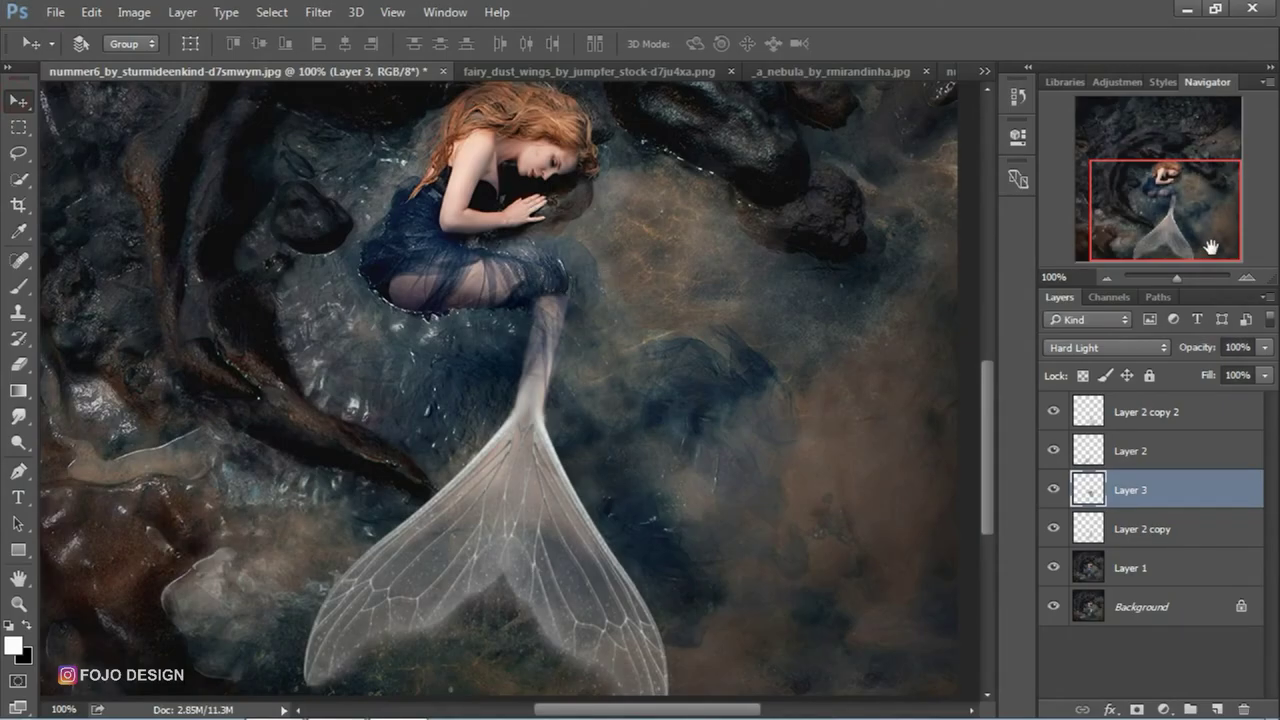
{"action": "left_click", "coordinate": [1244, 279]}
{"action": "left_click", "coordinate": [1244, 279]}
Add a new empty Layer 4 above Layer 2 copy 2
{"action": "left_click_drag", "start_coordinate": [1171, 216], "coordinate": [1177, 175]}
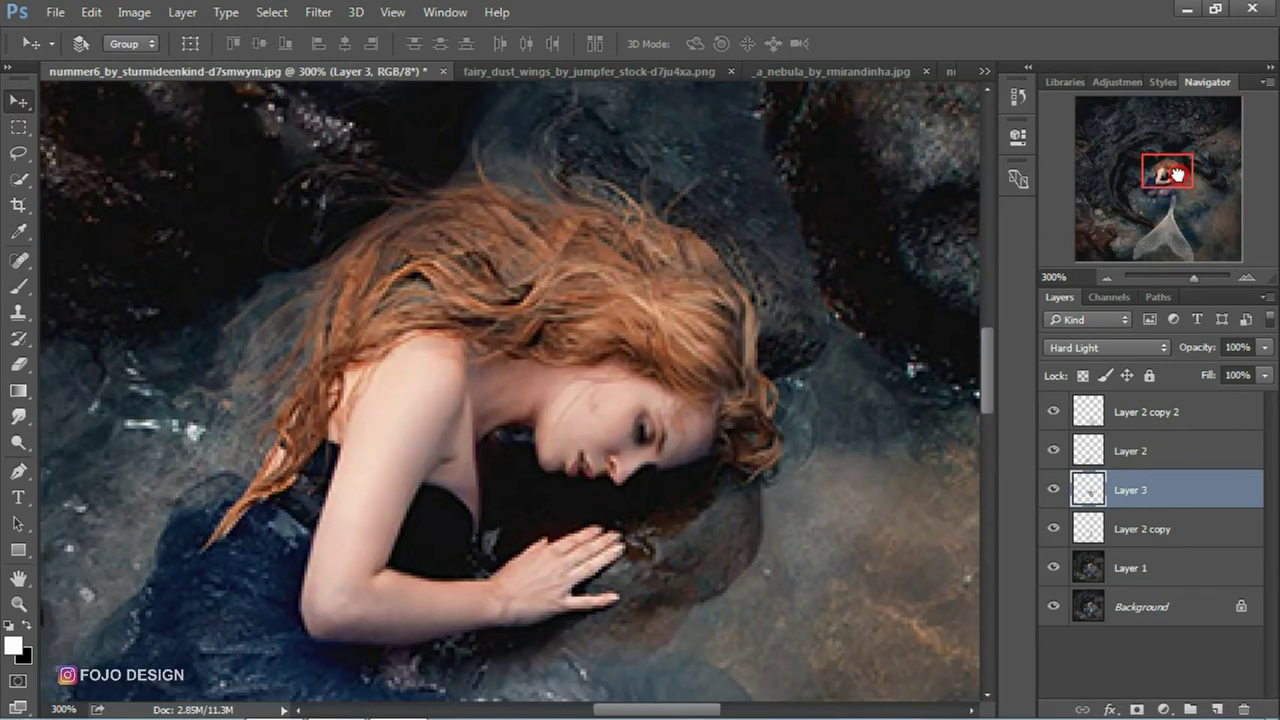
{"action": "left_click", "coordinate": [1145, 420]}
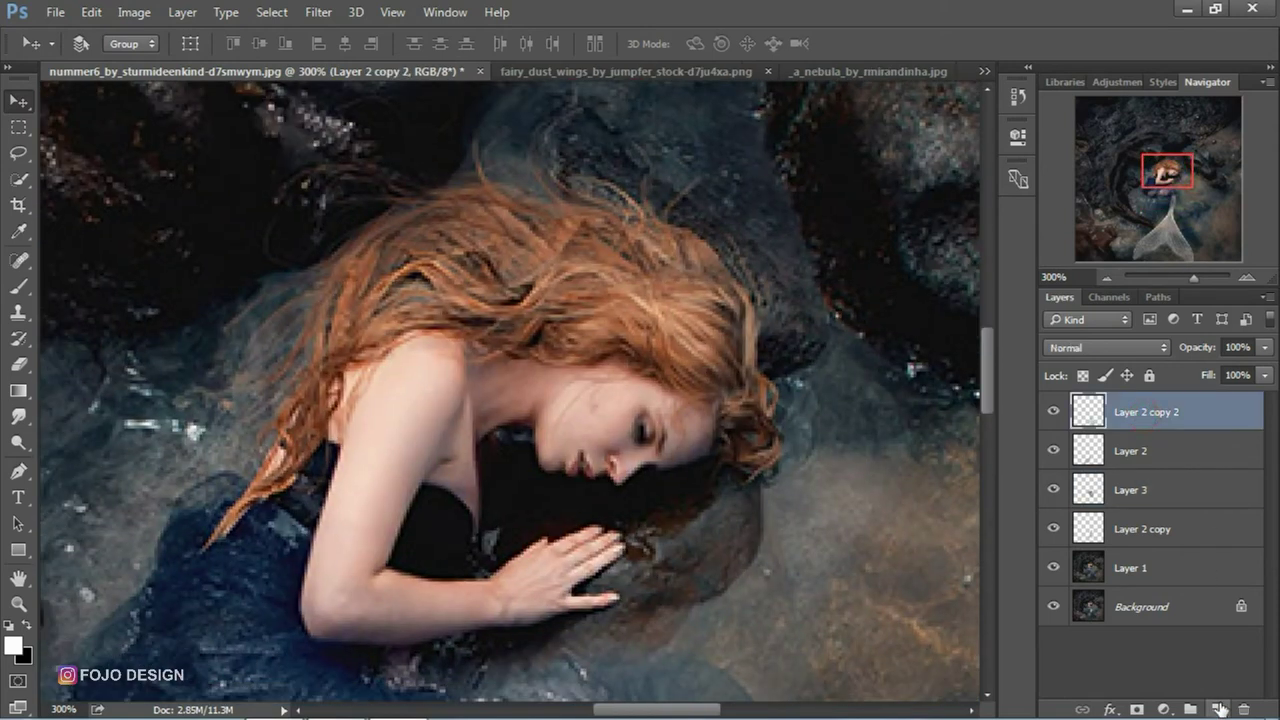
{"action": "left_click", "coordinate": [1218, 708]}
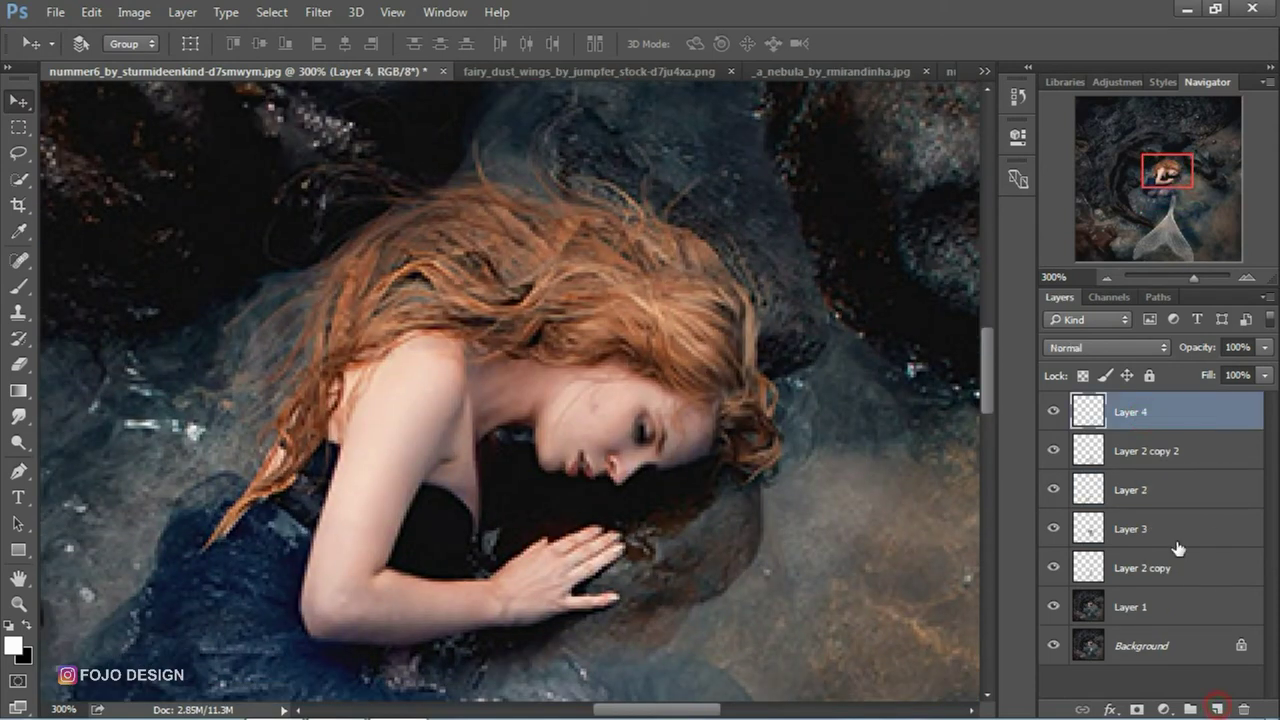
{"action": "left_click", "coordinate": [18, 471]}
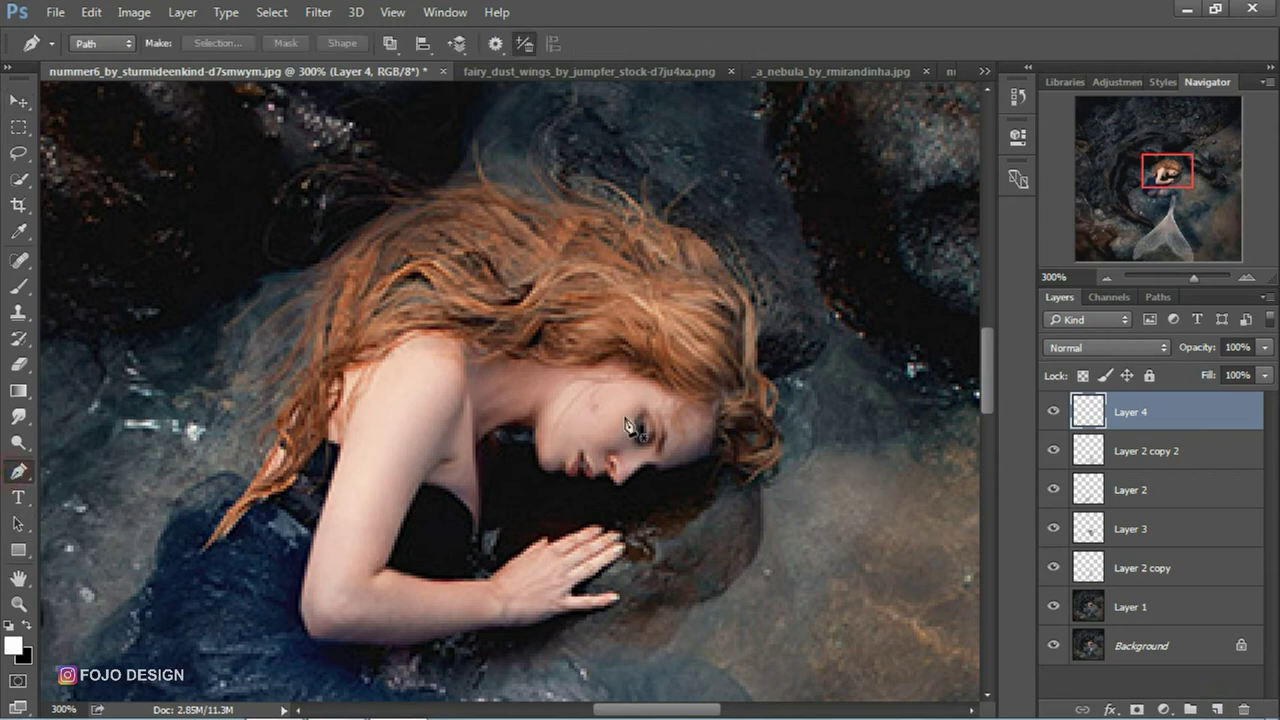
Draw a first curved pen path from right of the hair down to the lower left
{"action": "left_click", "coordinate": [802, 428]}
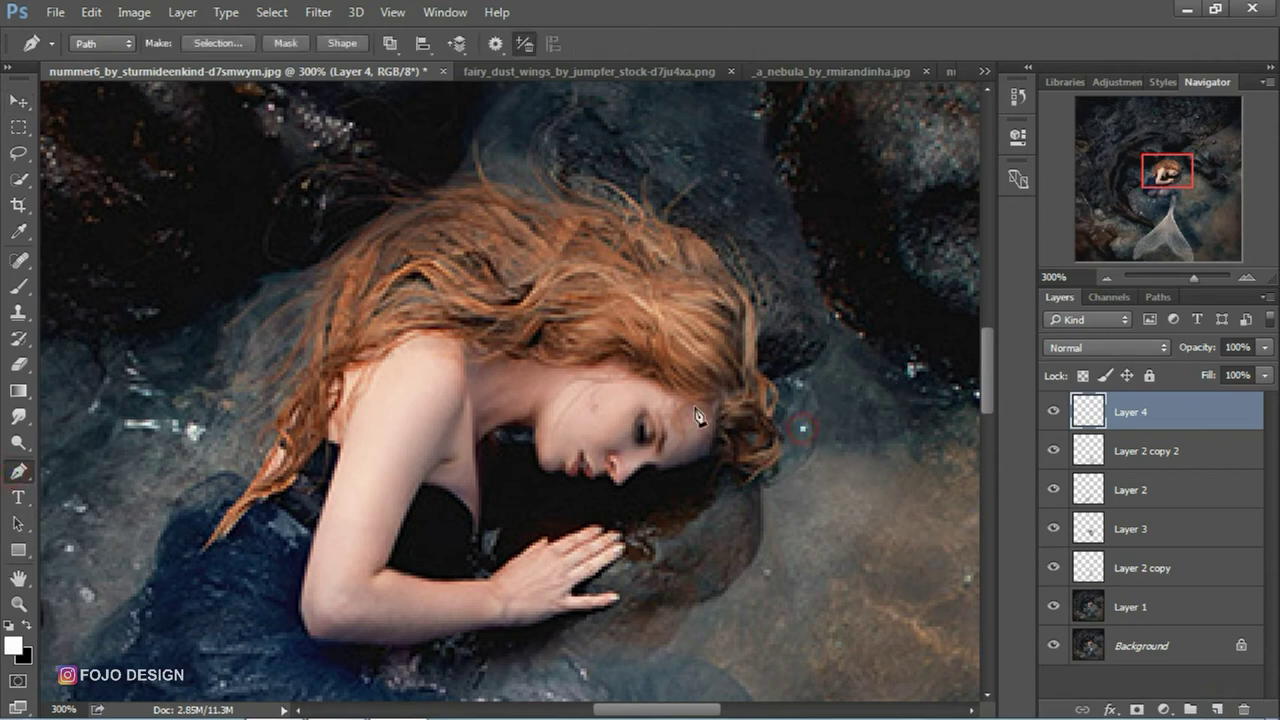
{"action": "left_click_drag", "start_coordinate": [680, 396], "coordinate": [666, 362]}
{"action": "left_click_drag", "start_coordinate": [632, 290], "coordinate": [606, 280]}
{"action": "mouse_move", "coordinate": [458, 297]}
{"action": "left_mouse_down"}
{"action": "mouse_move", "coordinate": [430, 282]}
{"action": "mouse_move", "coordinate": [353, 315]}
{"action": "left_mouse_up"}
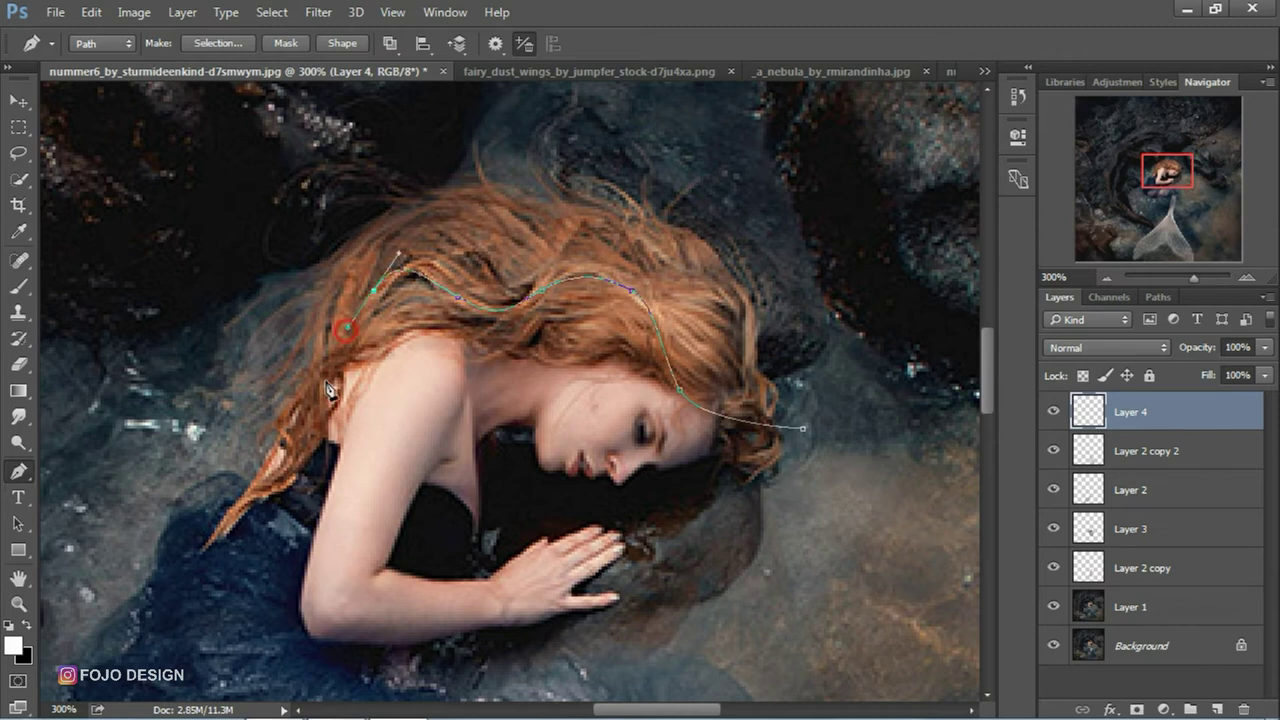
{"action": "left_click_drag", "start_coordinate": [299, 412], "coordinate": [230, 482]}
{"action": "left_click_drag", "start_coordinate": [176, 584], "coordinate": [144, 597]}
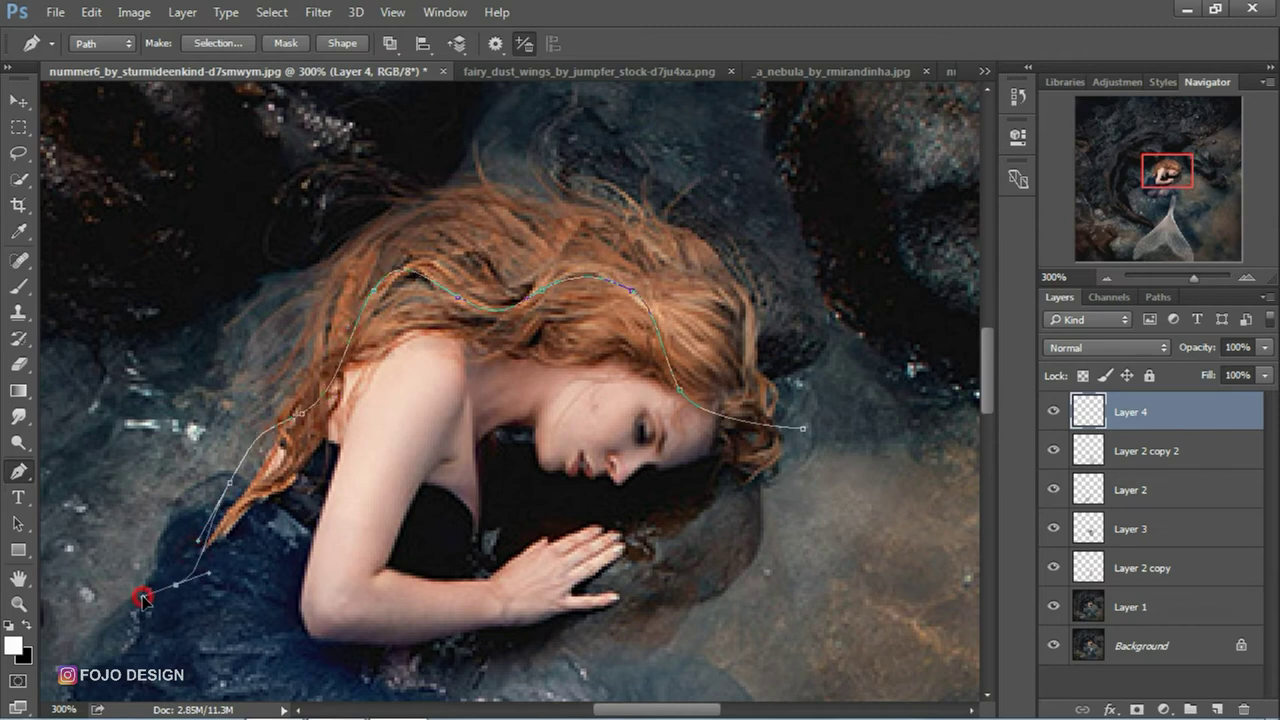
{"action": "left_click", "coordinate": [204, 386], "text": "ctrl"}
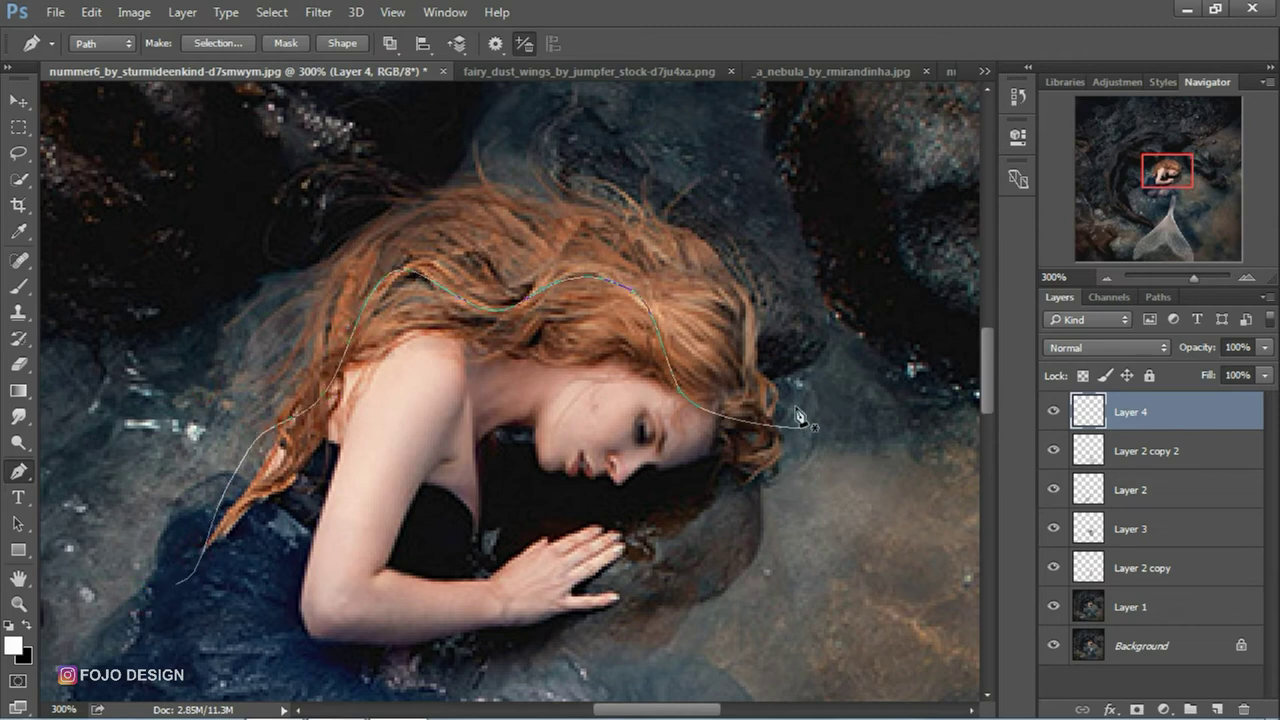
Draw a second curved strand path across the hair to the lower left
{"action": "left_click_drag", "start_coordinate": [693, 357], "coordinate": [686, 343]}
{"action": "left_click", "coordinate": [632, 256]}
{"action": "left_click_drag", "start_coordinate": [550, 252], "coordinate": [594, 252]}
{"action": "left_click_drag", "start_coordinate": [386, 232], "coordinate": [330, 280]}
{"action": "left_click_drag", "start_coordinate": [303, 356], "coordinate": [242, 392]}
{"action": "left_click_drag", "start_coordinate": [191, 428], "coordinate": [128, 540]}
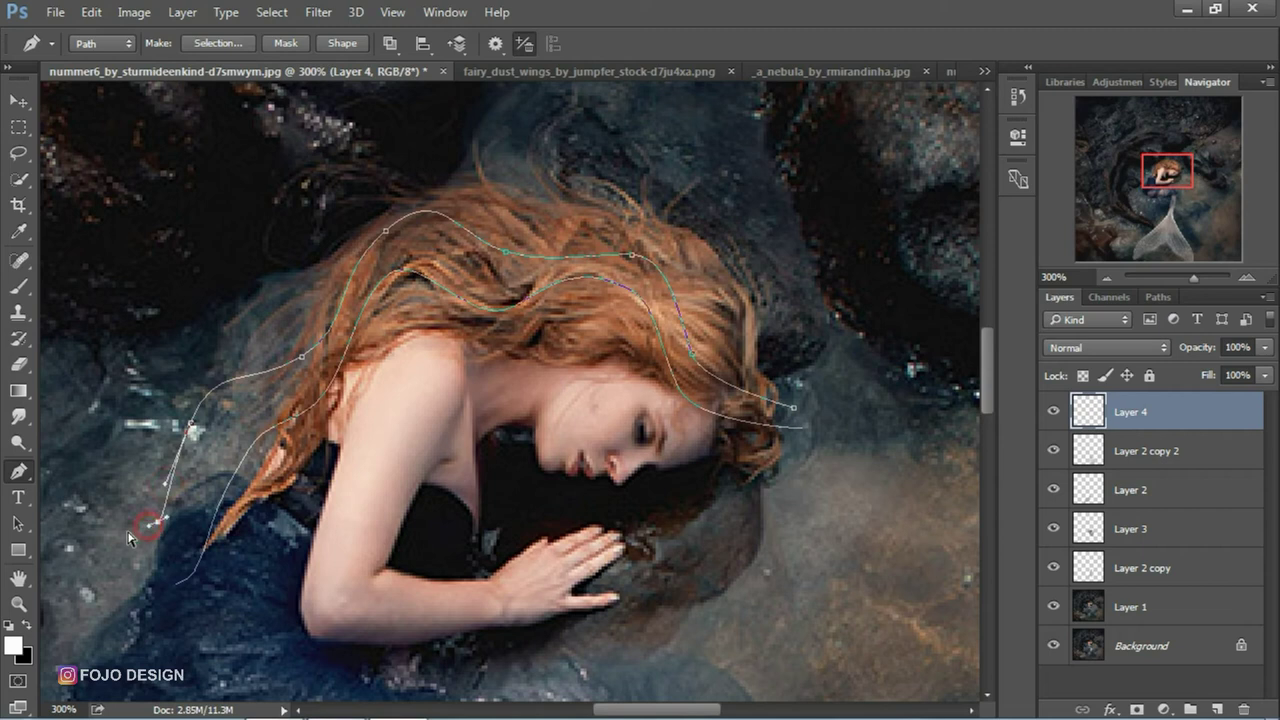
Draw a third strand path through the upper hair and down its left side
{"action": "left_click_drag", "start_coordinate": [719, 338], "coordinate": [700, 293]}
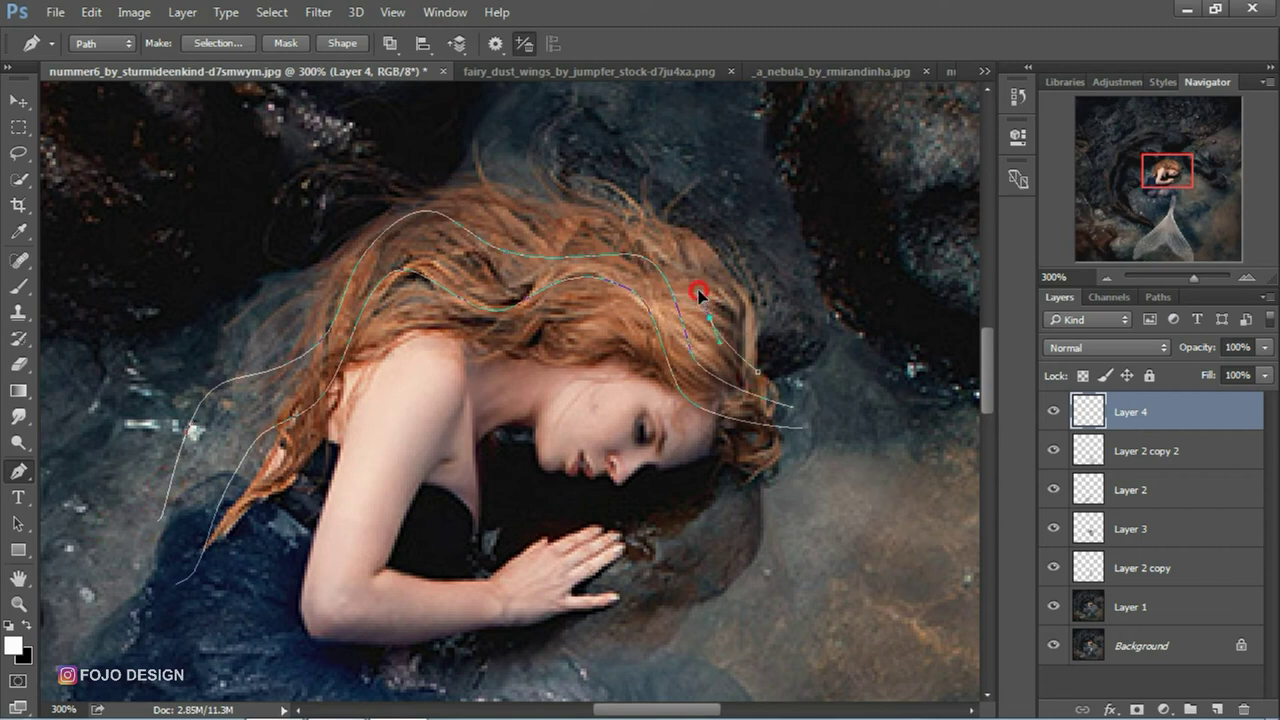
{"action": "left_click_drag", "start_coordinate": [556, 218], "coordinate": [522, 219]}
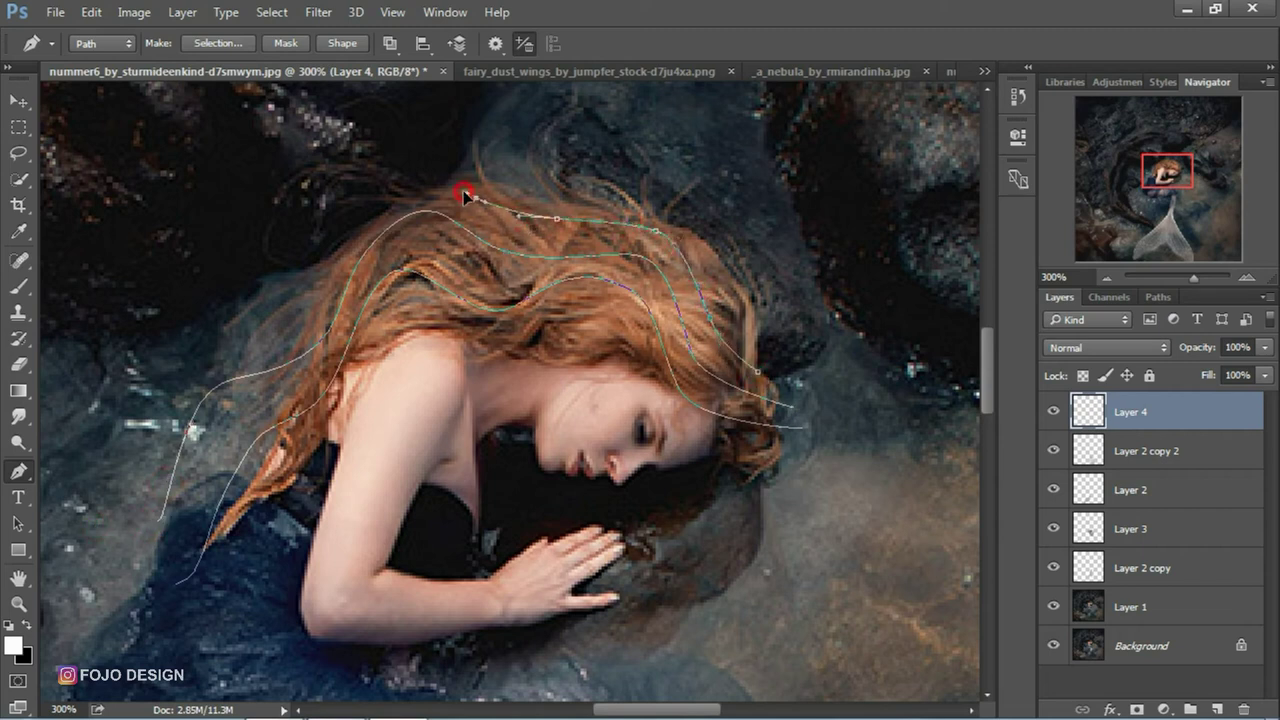
{"action": "left_click_drag", "start_coordinate": [384, 213], "coordinate": [357, 246]}
{"action": "left_click_drag", "start_coordinate": [293, 323], "coordinate": [253, 341]}
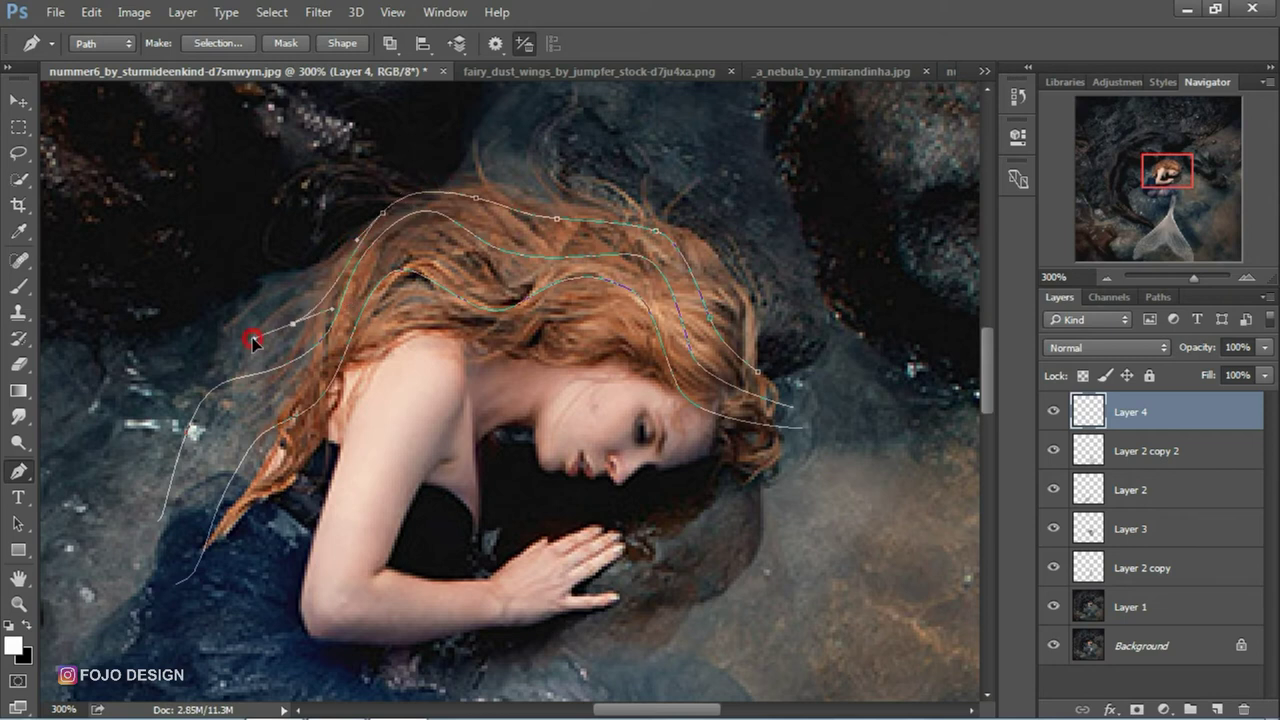
{"action": "left_click_drag", "start_coordinate": [165, 358], "coordinate": [130, 385]}
{"action": "left_click", "coordinate": [80, 395], "text": "ctrl"}
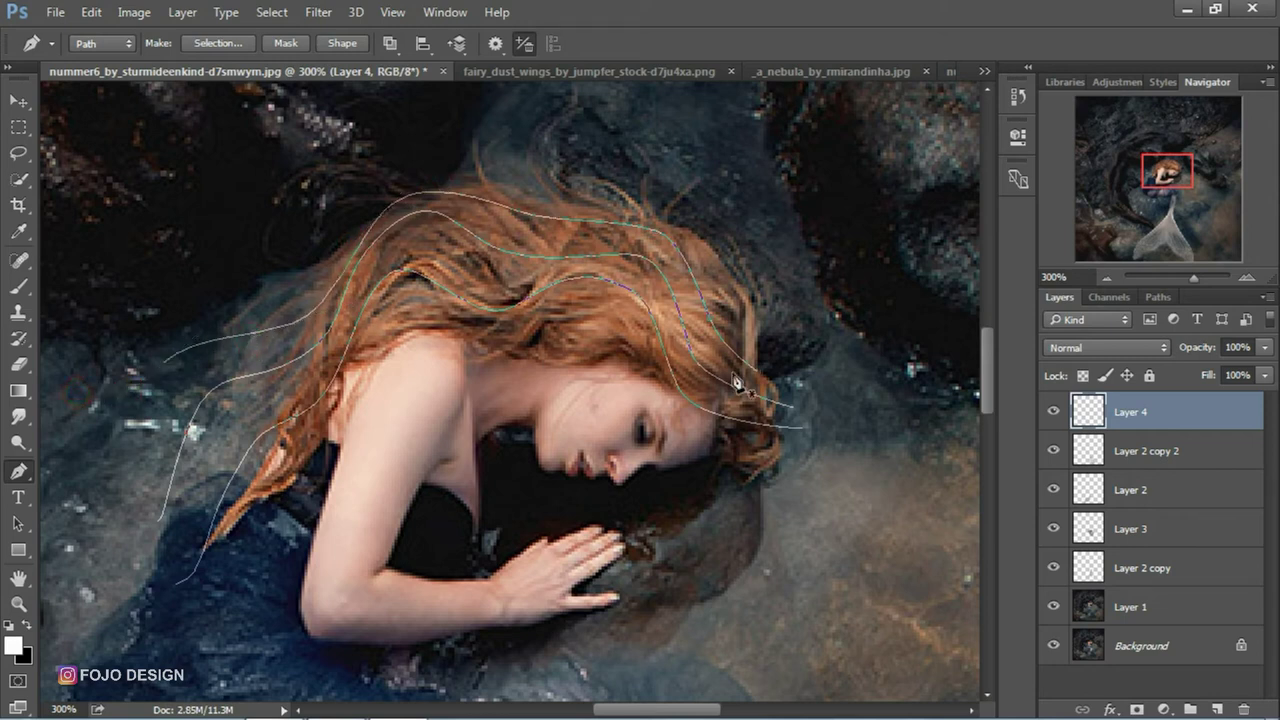
Draw further curved strand paths along the top of the hair toward the upper left
{"action": "left_click_drag", "start_coordinate": [716, 307], "coordinate": [717, 289]}
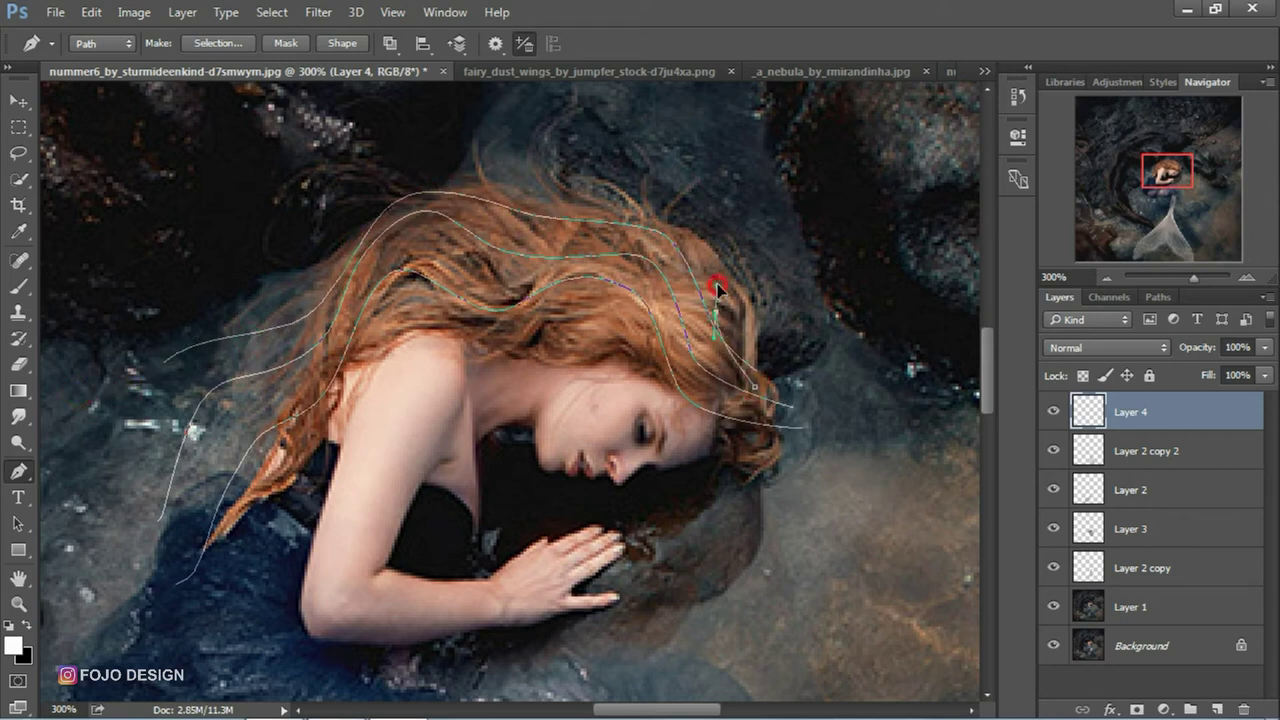
{"action": "left_click_drag", "start_coordinate": [692, 227], "coordinate": [701, 204]}
{"action": "left_click", "coordinate": [554, 174]}
{"action": "left_click", "coordinate": [503, 165]}
{"action": "left_click_drag", "start_coordinate": [430, 141], "coordinate": [405, 150]}
{"action": "left_click", "coordinate": [580, 133], "text": "ctrl"}
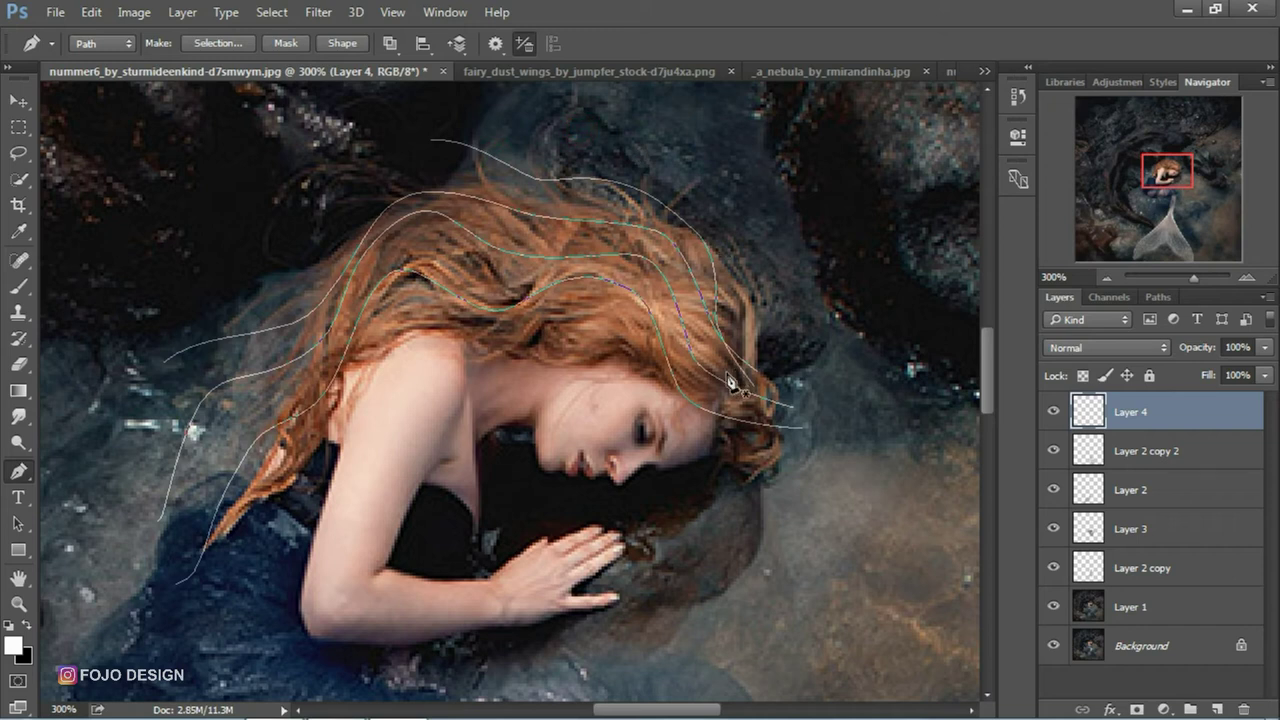
{"action": "left_click_drag", "start_coordinate": [631, 216], "coordinate": [605, 213]}
{"action": "left_click_drag", "start_coordinate": [529, 161], "coordinate": [501, 140]}
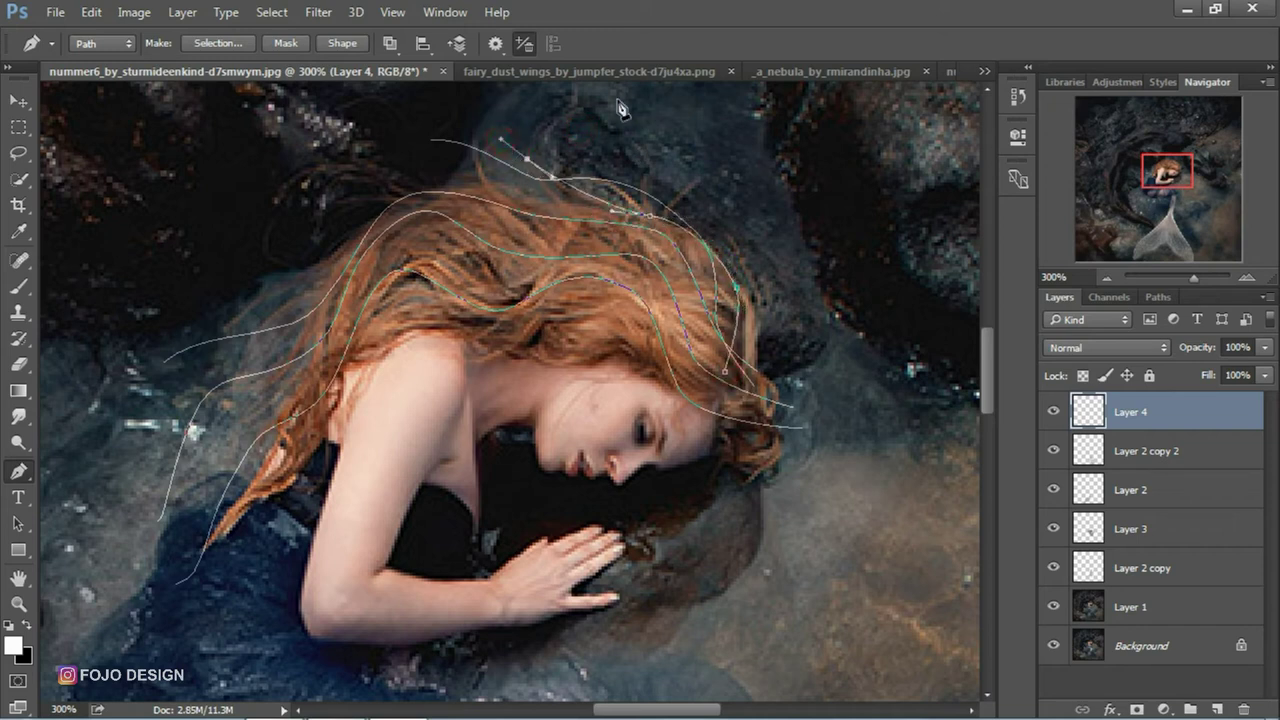
{"action": "left_click", "coordinate": [459, 120]}
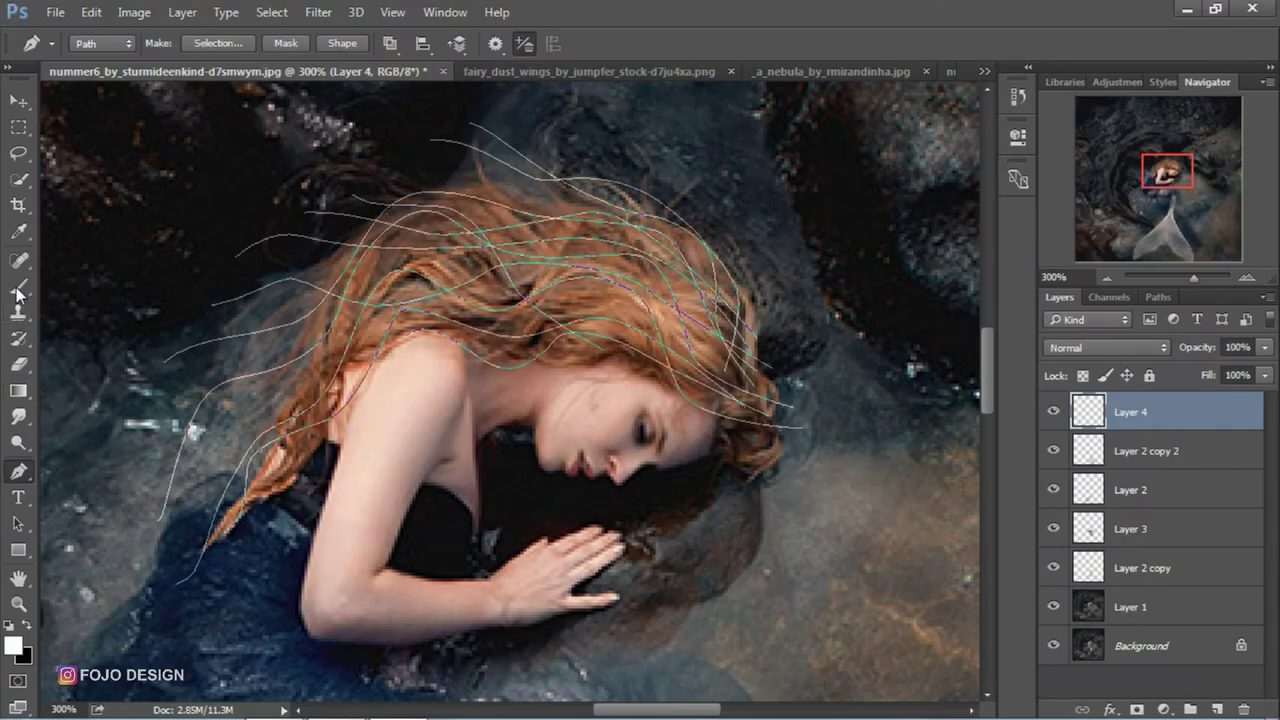
{"action": "left_click", "coordinate": [17, 289]}
Set the brush to 1 px and stroke the hair paths with it
{"action": "left_click", "coordinate": [93, 48]}
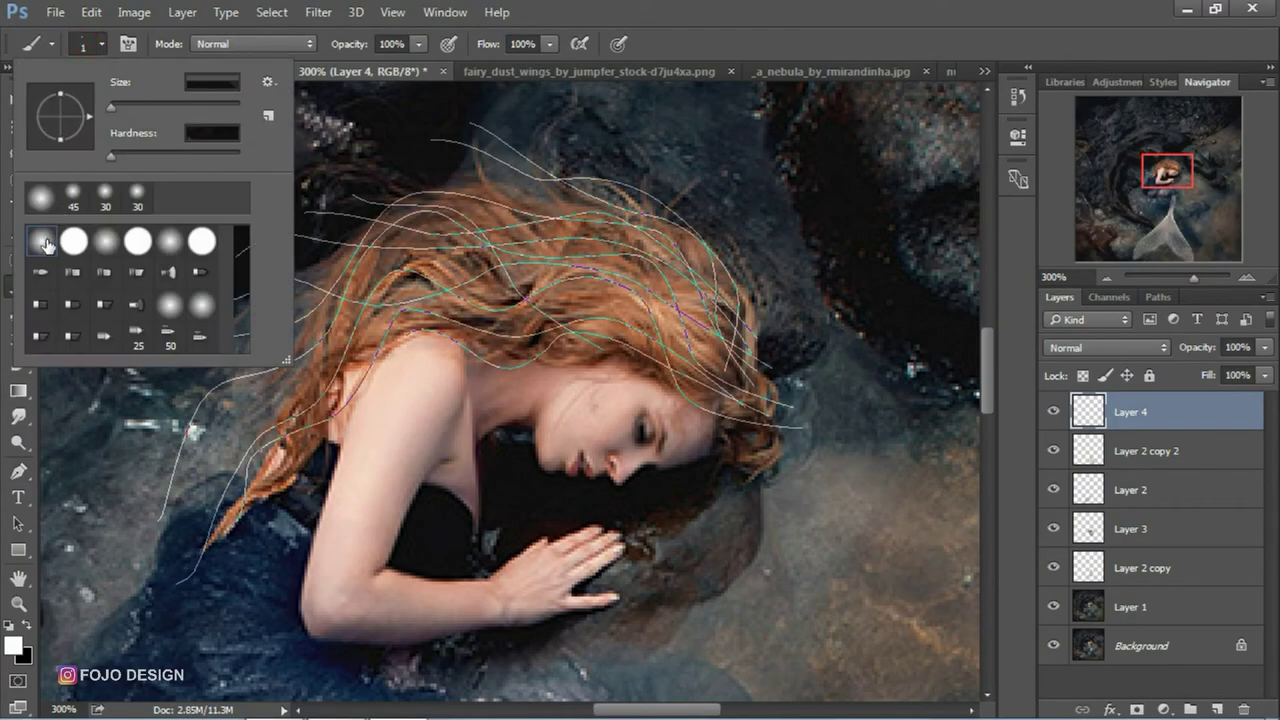
{"action": "left_click", "coordinate": [197, 81]}
{"action": "key", "text": "Return"}
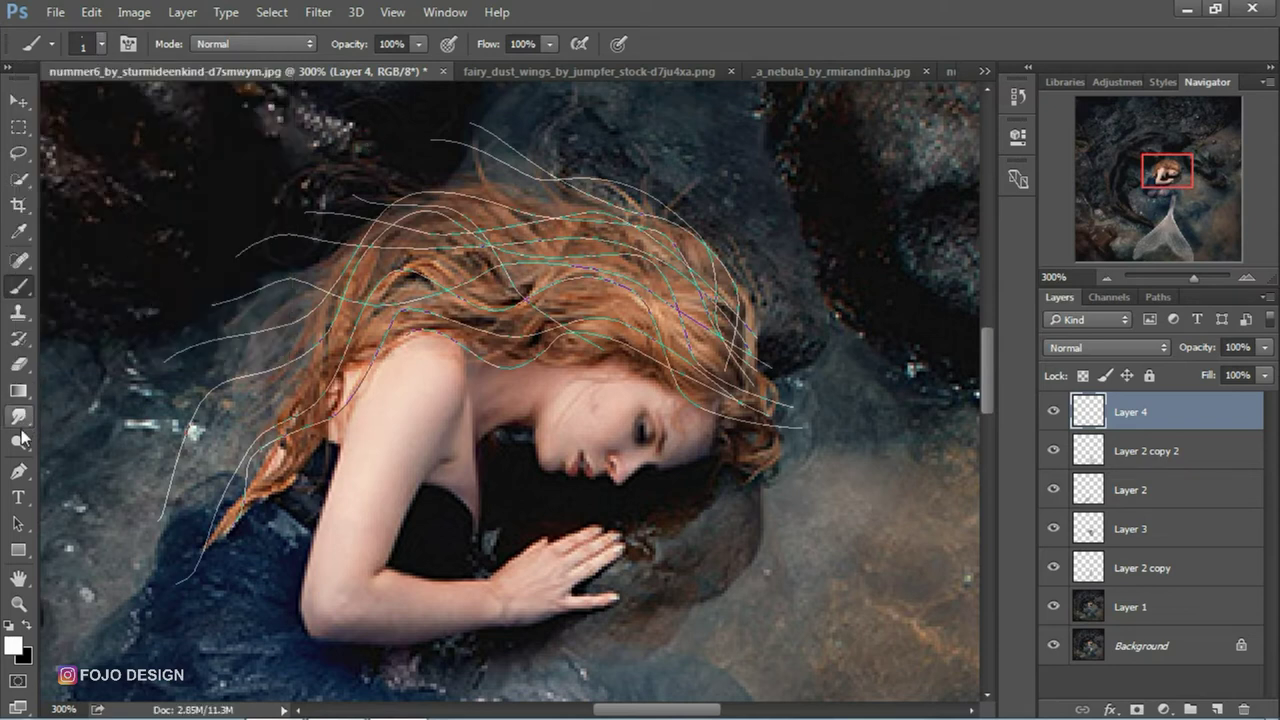
{"action": "left_click", "coordinate": [18, 471]}
{"action": "right_click", "coordinate": [174, 240]}
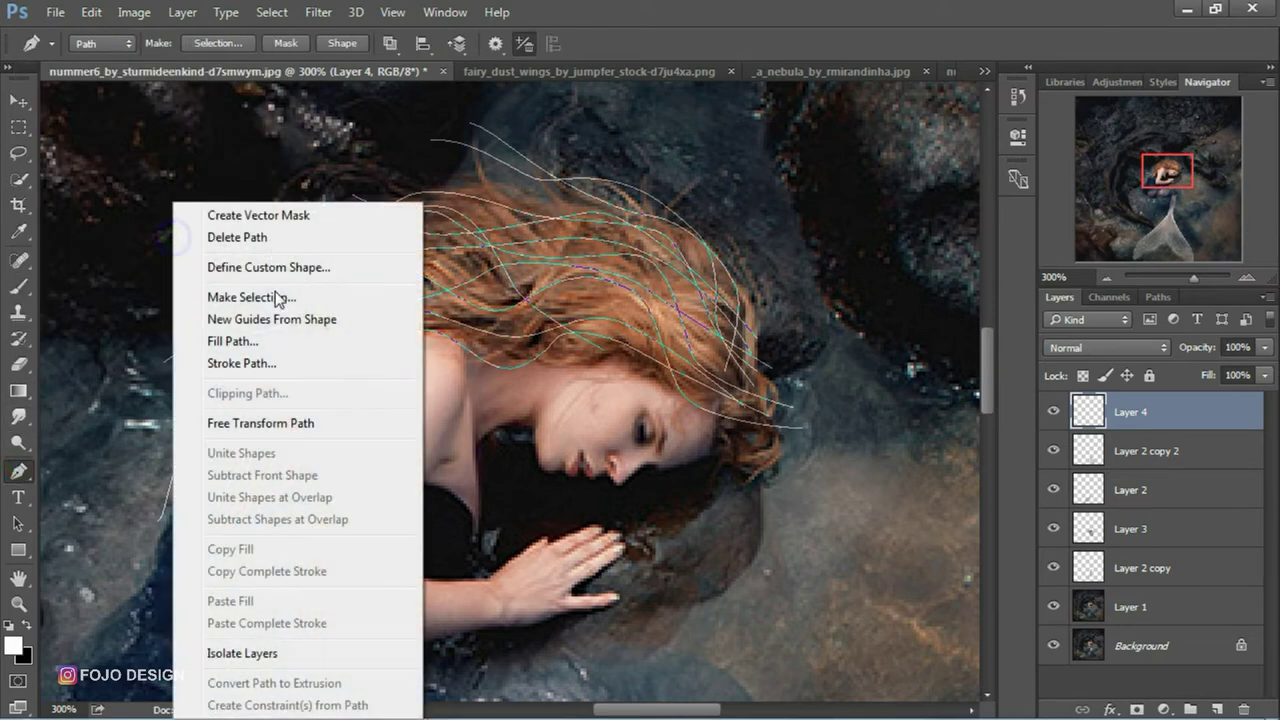
{"action": "left_click", "coordinate": [245, 363]}
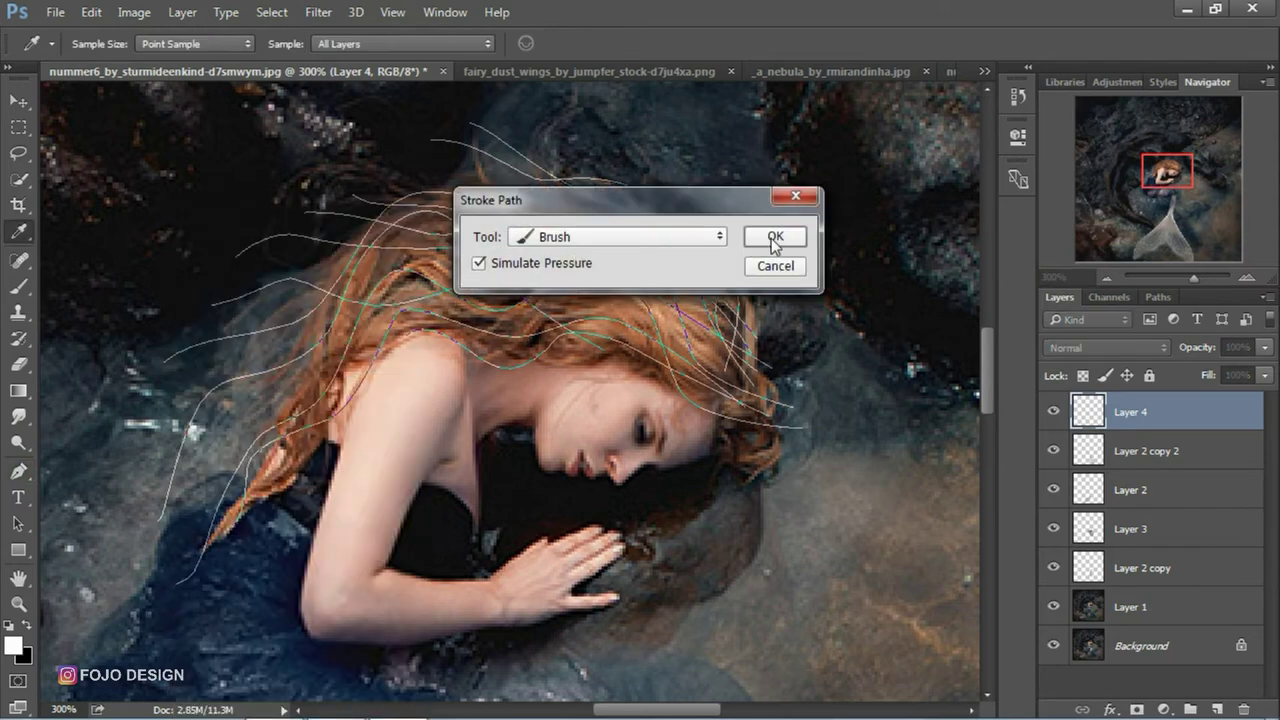
{"action": "left_click", "coordinate": [775, 237]}
Undo back through History to before the first path stroke
{"action": "right_click", "coordinate": [717, 205]}
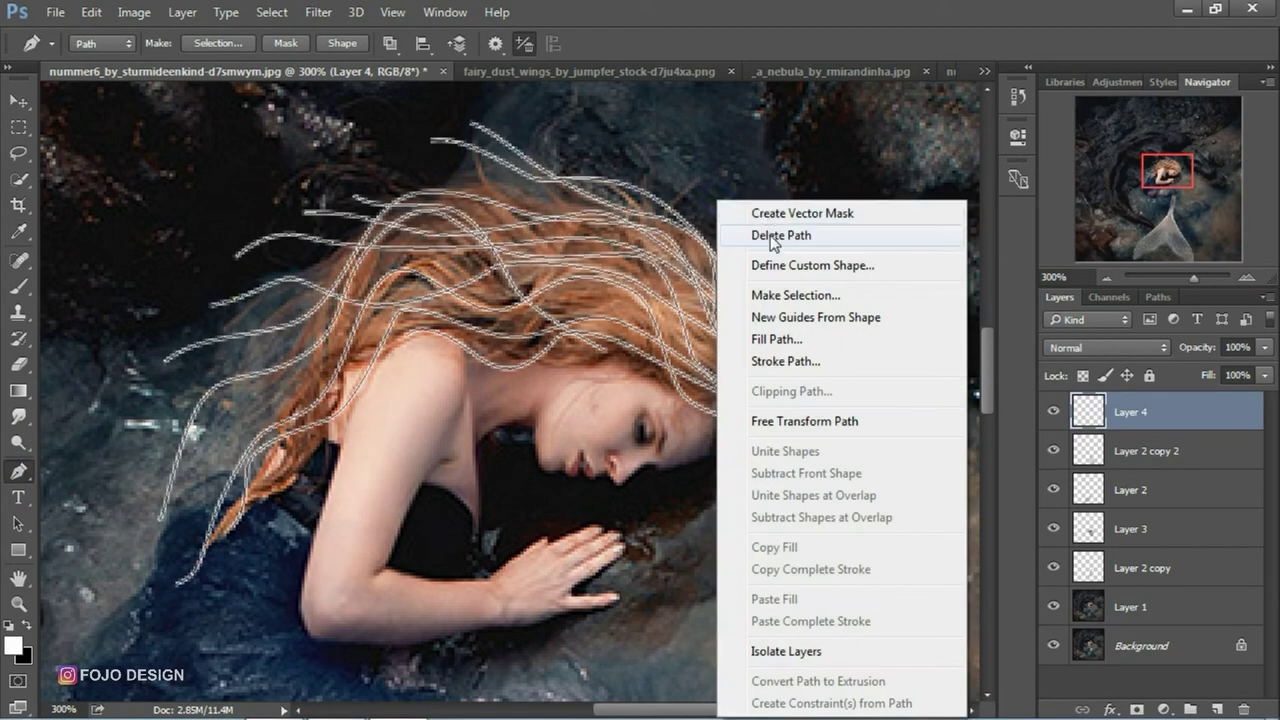
{"action": "left_click", "coordinate": [770, 235]}
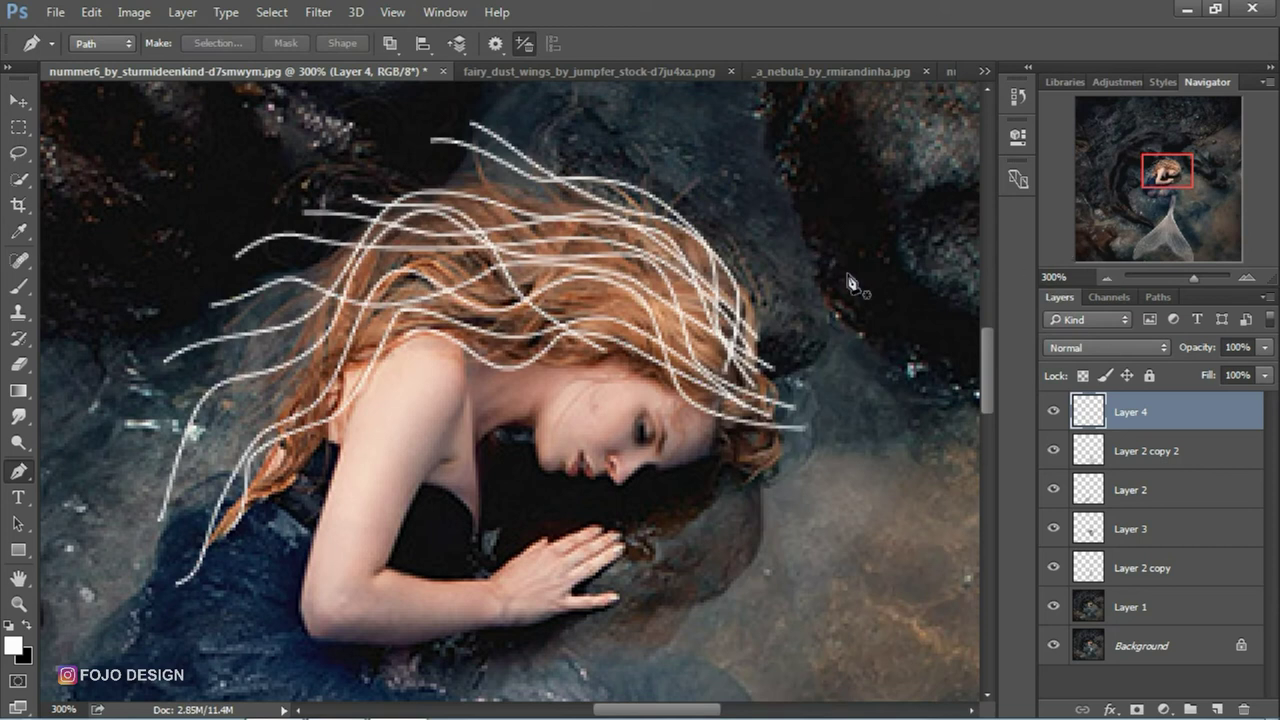
{"action": "key", "text": "ctrl+z"}
{"action": "left_click", "coordinate": [1016, 98]}
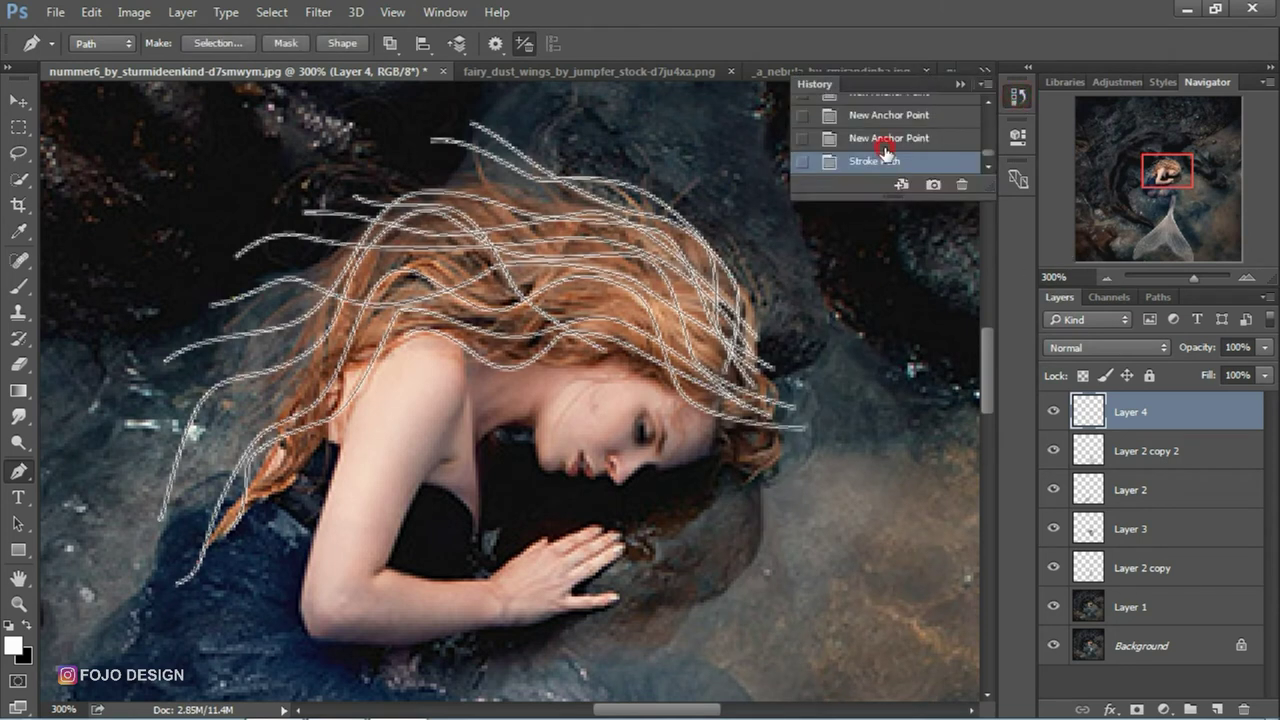
{"action": "left_click", "coordinate": [885, 143]}
{"action": "left_click", "coordinate": [960, 85]}
Stroke all hair paths with the brush, Simulate Pressure off, then delete the paths
{"action": "right_click", "coordinate": [765, 170]}
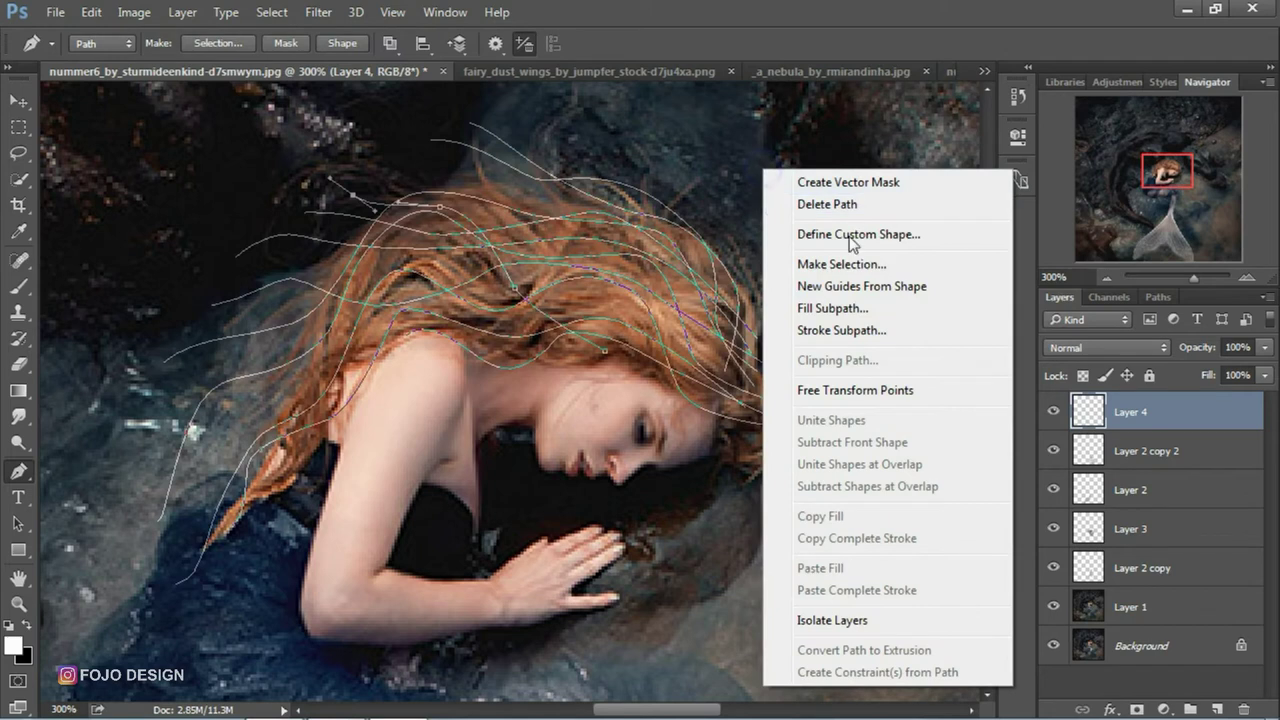
{"action": "left_click", "coordinate": [835, 330]}
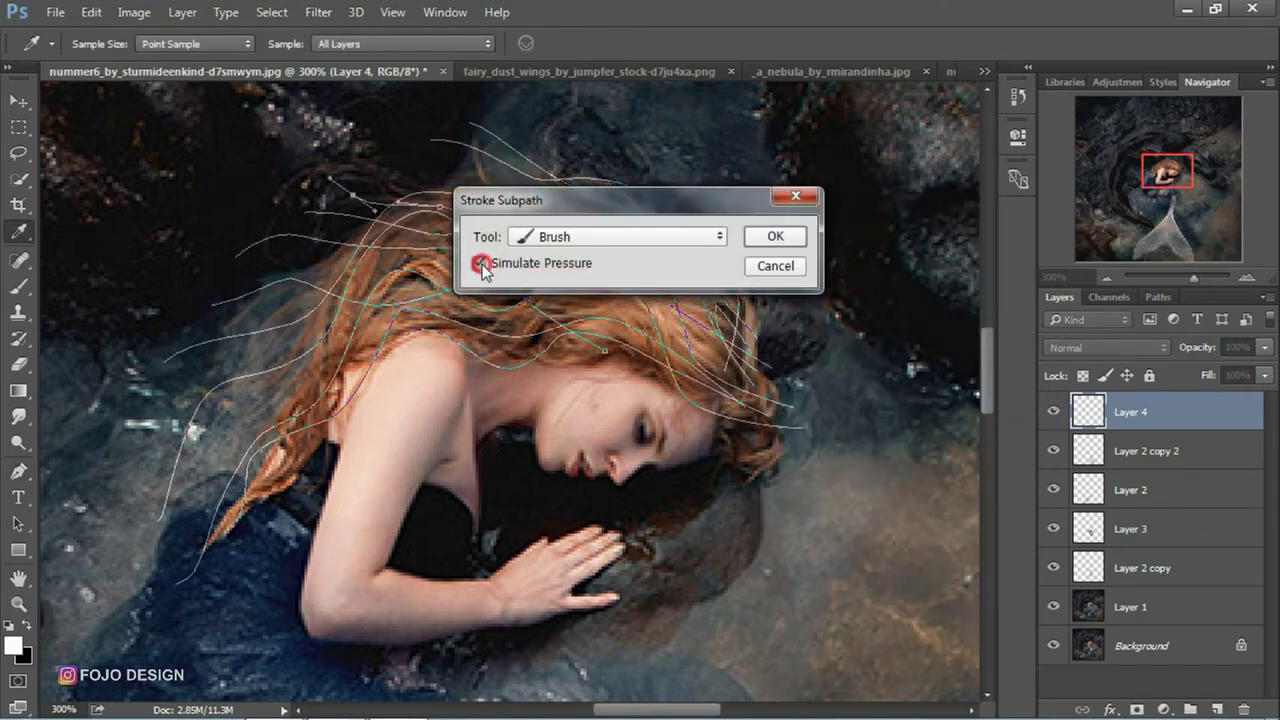
{"action": "left_click", "coordinate": [758, 243]}
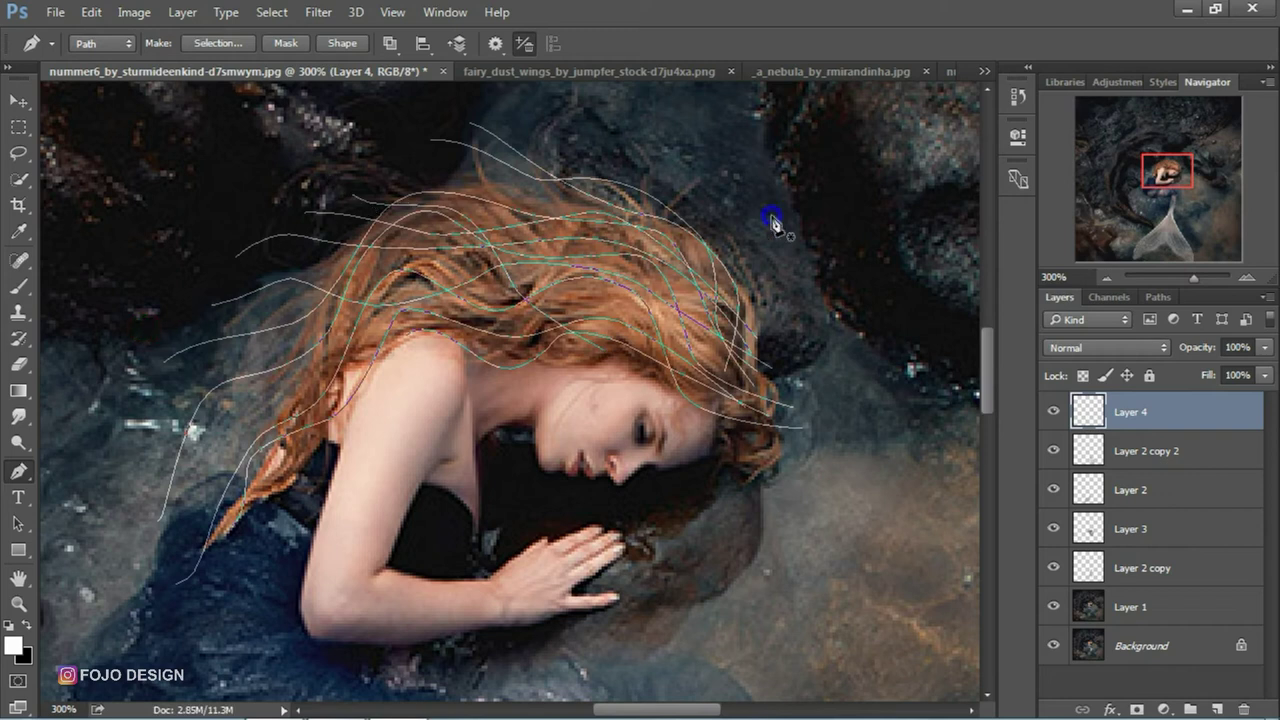
{"action": "right_click", "coordinate": [775, 222]}
{"action": "left_click", "coordinate": [814, 360]}
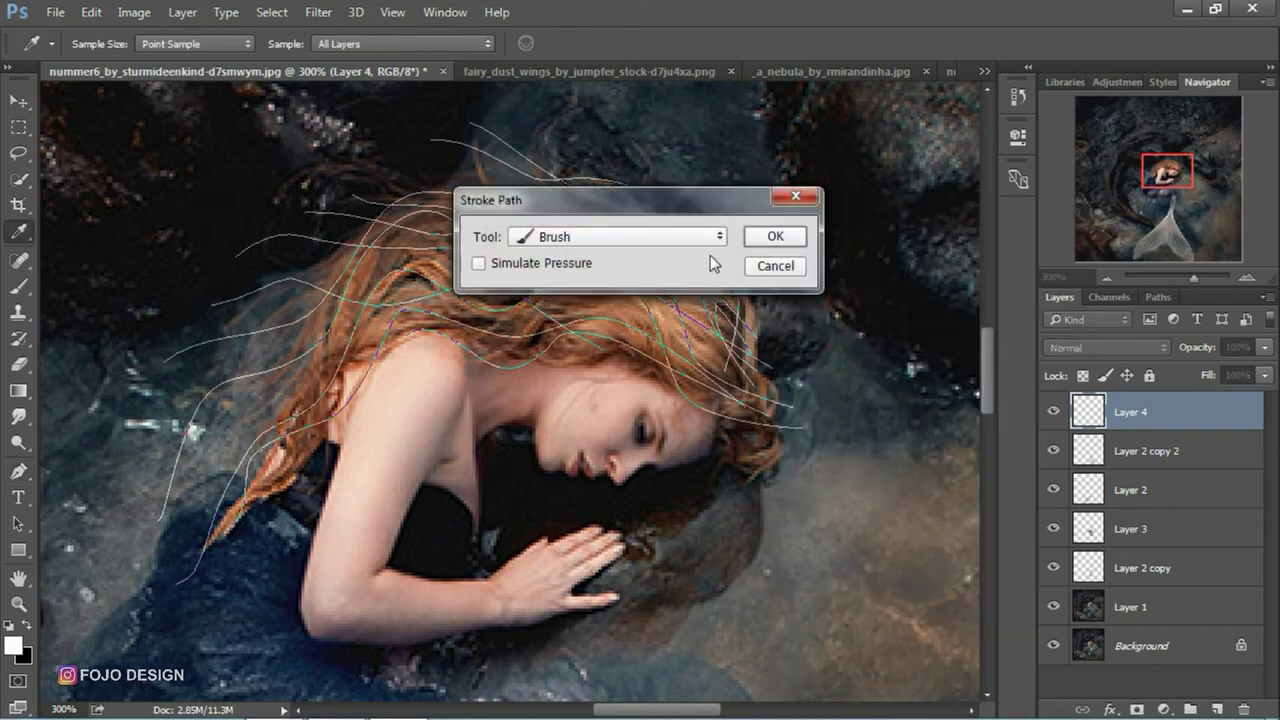
{"action": "left_click", "coordinate": [773, 236]}
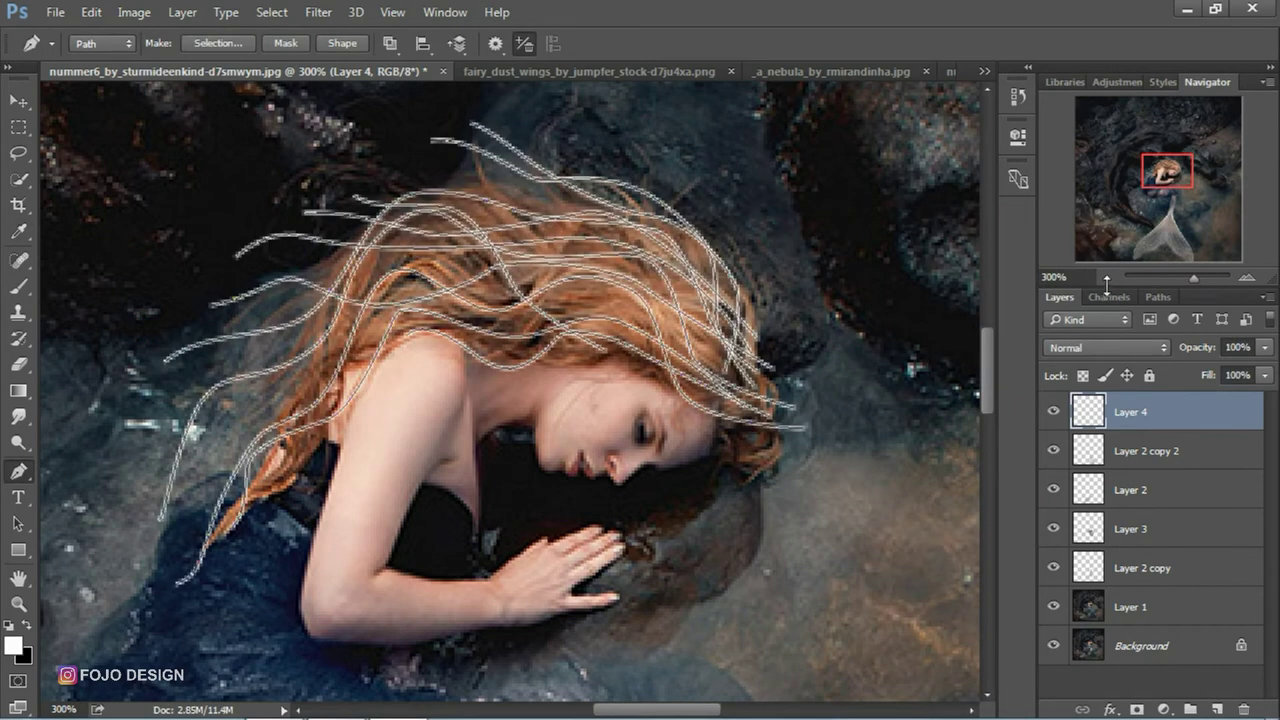
{"action": "right_click", "coordinate": [876, 222]}
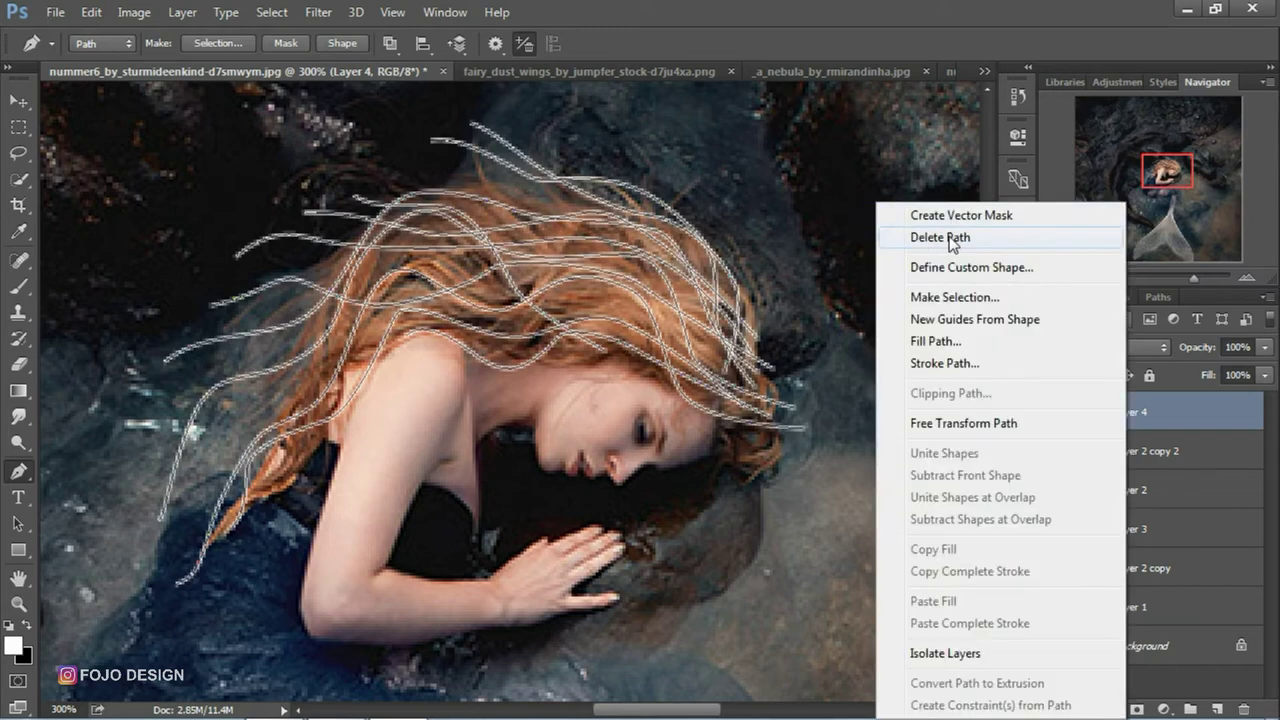
{"action": "left_click", "coordinate": [900, 237]}
Fade the ends of the left hair strands and a touch at the top of the hair
{"action": "left_click", "coordinate": [18, 364]}
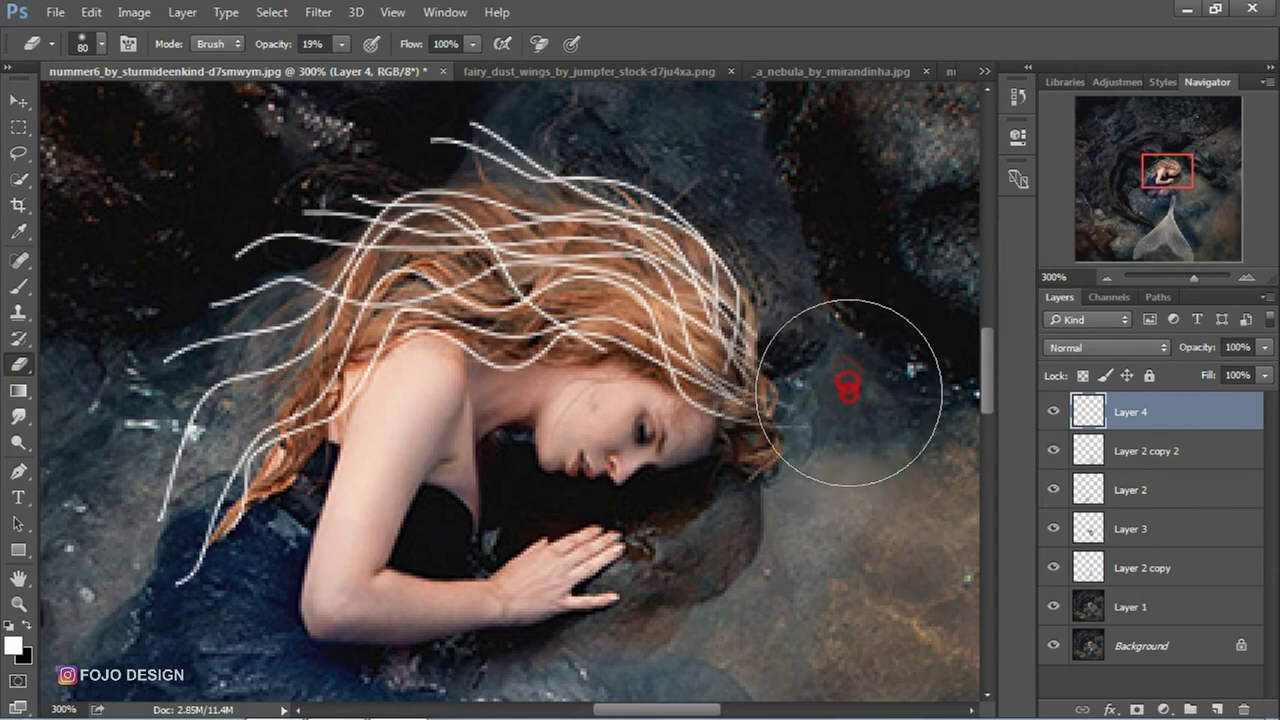
{"action": "mouse_move", "coordinate": [531, 108]}
{"action": "left_mouse_down"}
{"action": "mouse_move", "coordinate": [451, 114]}
{"action": "mouse_move", "coordinate": [343, 157]}
{"action": "mouse_move", "coordinate": [257, 229]}
{"action": "mouse_move", "coordinate": [207, 337]}
{"action": "mouse_move", "coordinate": [177, 343]}
{"action": "mouse_move", "coordinate": [162, 590]}
{"action": "left_mouse_up"}
{"action": "left_click", "coordinate": [445, 128]}
{"action": "left_click", "coordinate": [14, 104]}
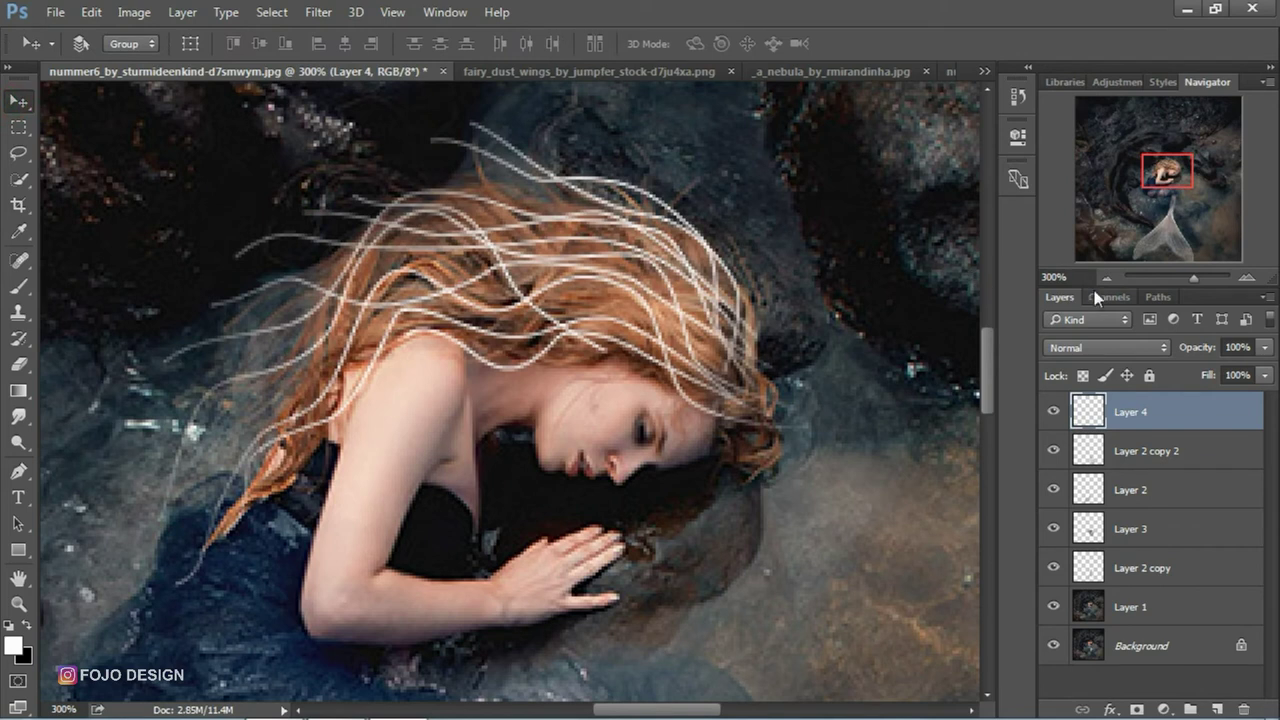
{"action": "left_click", "coordinate": [1106, 277]}
{"action": "left_click", "coordinate": [1106, 277]}
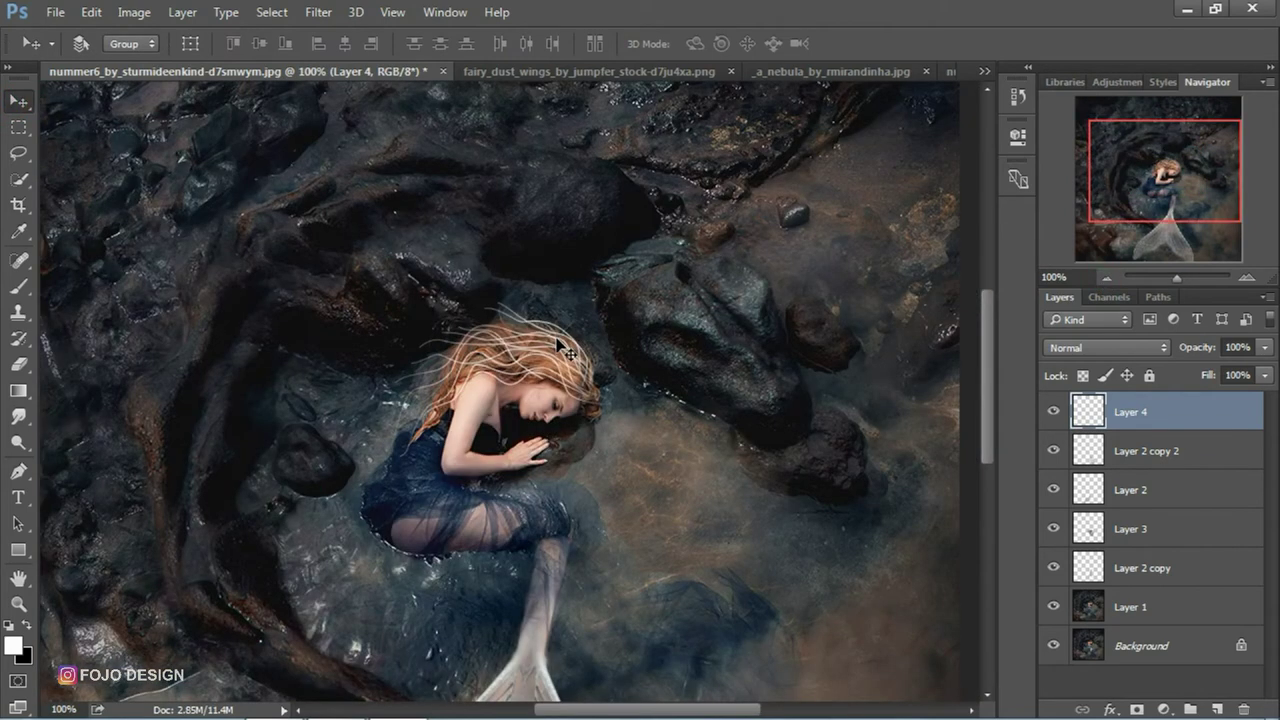
Duplicate Layer 4 and rotate the copy about 16.23°, shifting it slightly right over the hair
{"action": "key", "text": "ctrl+j"}
{"action": "key", "text": "ctrl+t"}
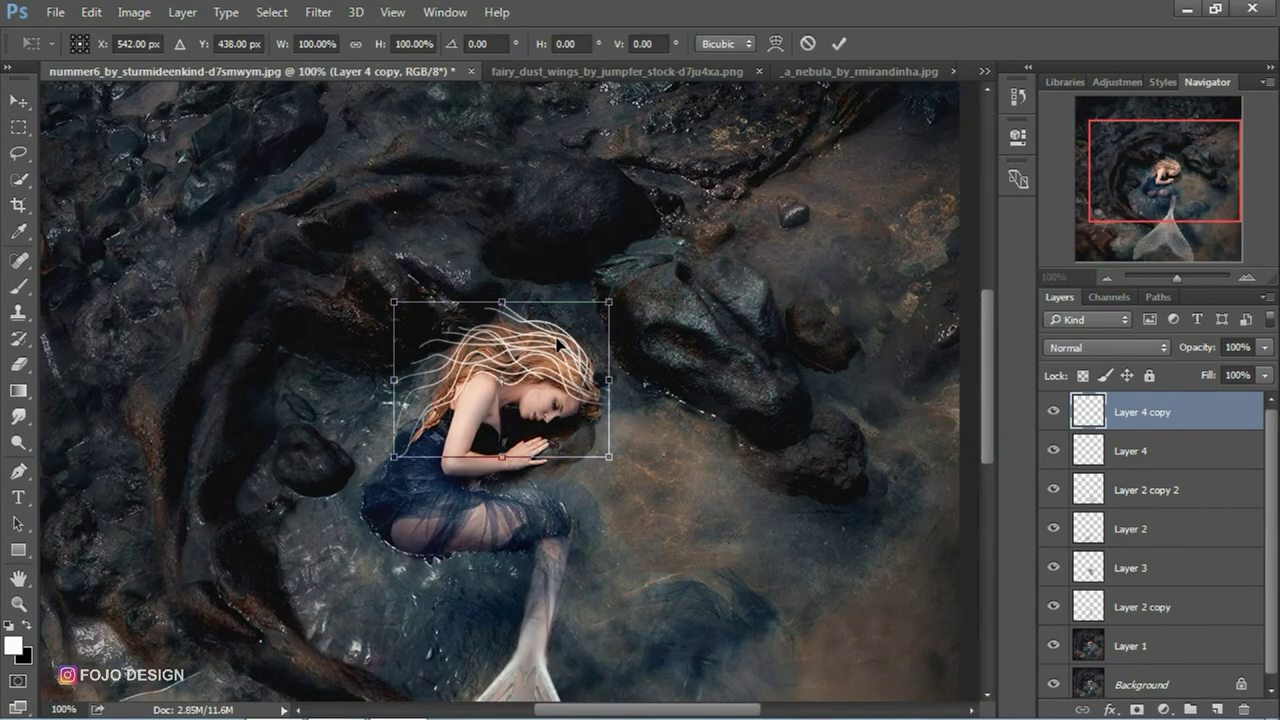
{"action": "right_click", "coordinate": [533, 336]}
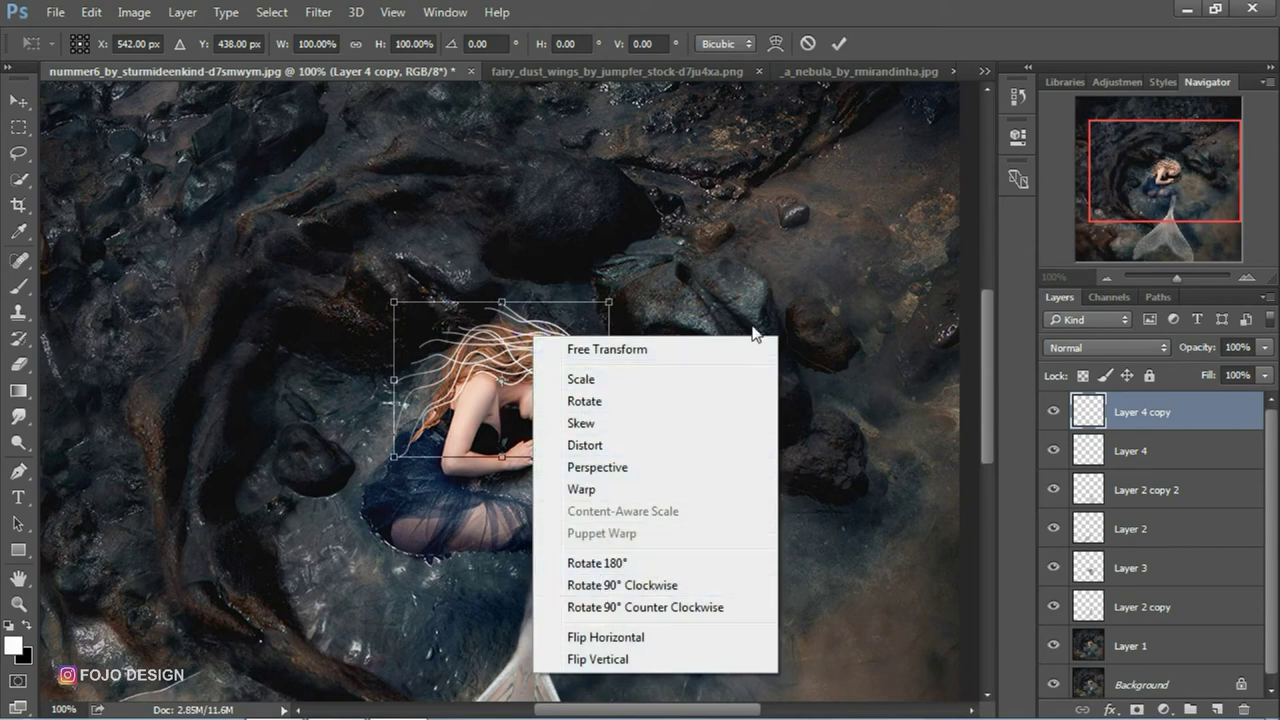
{"action": "left_click", "coordinate": [735, 296]}
{"action": "left_click_drag", "start_coordinate": [735, 296], "coordinate": [720, 330]}
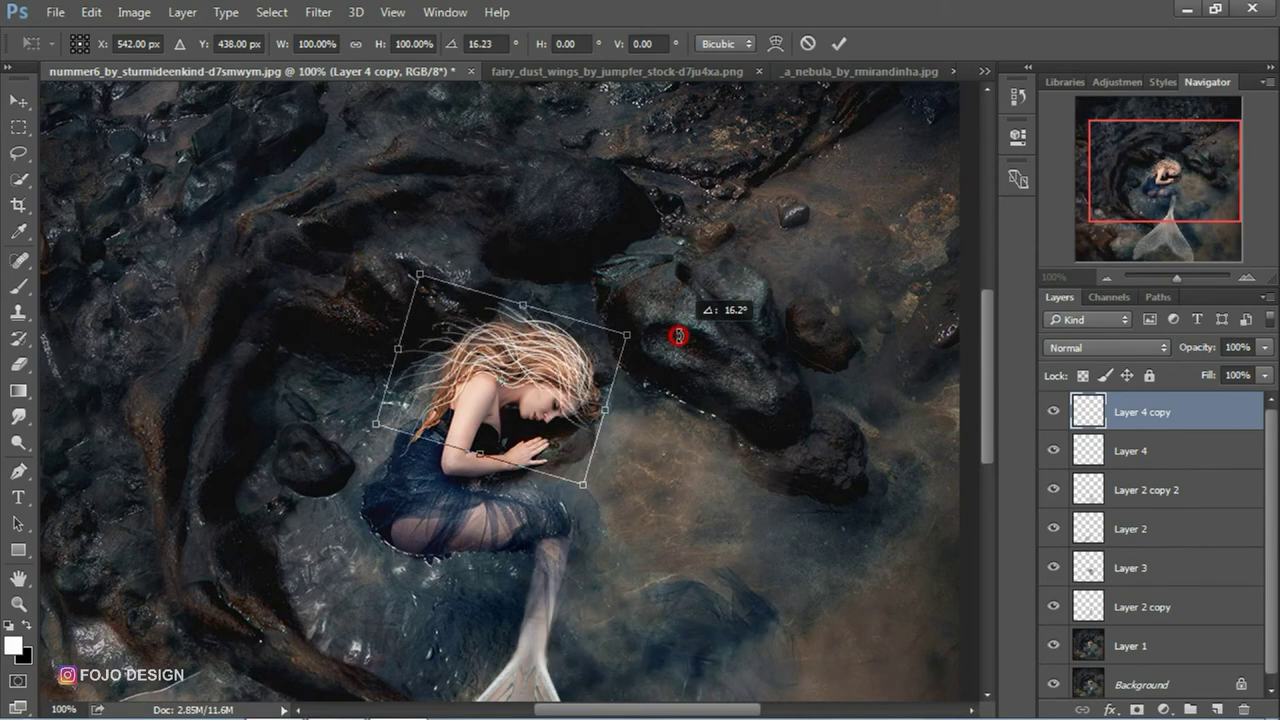
{"action": "left_click_drag", "start_coordinate": [578, 350], "coordinate": [572, 353]}
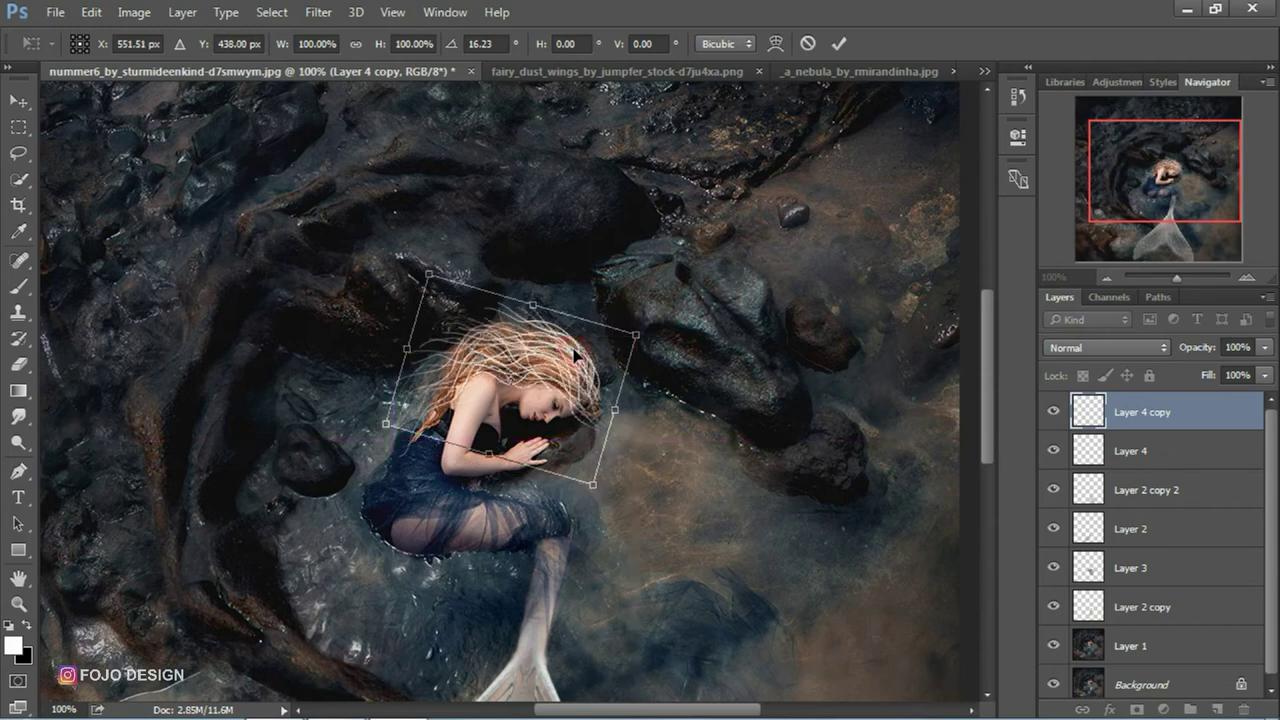
{"action": "key", "text": "Return"}
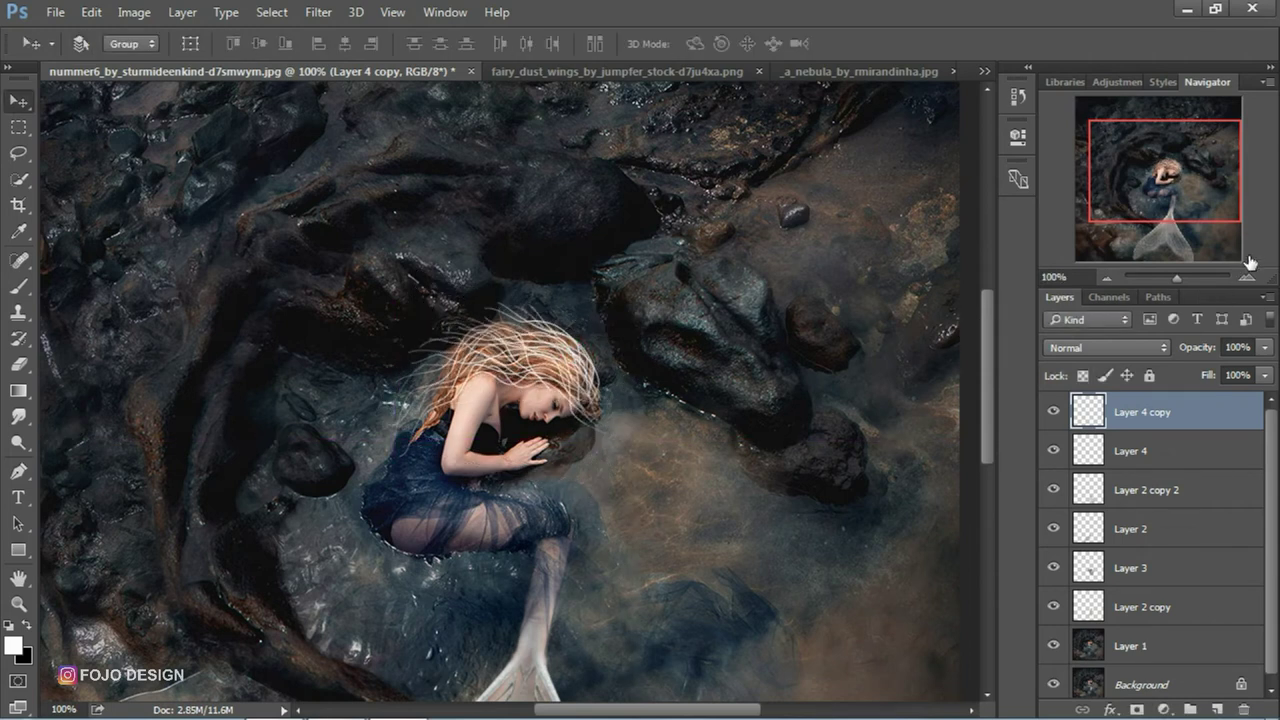
{"action": "left_click", "coordinate": [1247, 276]}
{"action": "left_click", "coordinate": [1247, 276]}
{"action": "left_click", "coordinate": [1247, 276]}
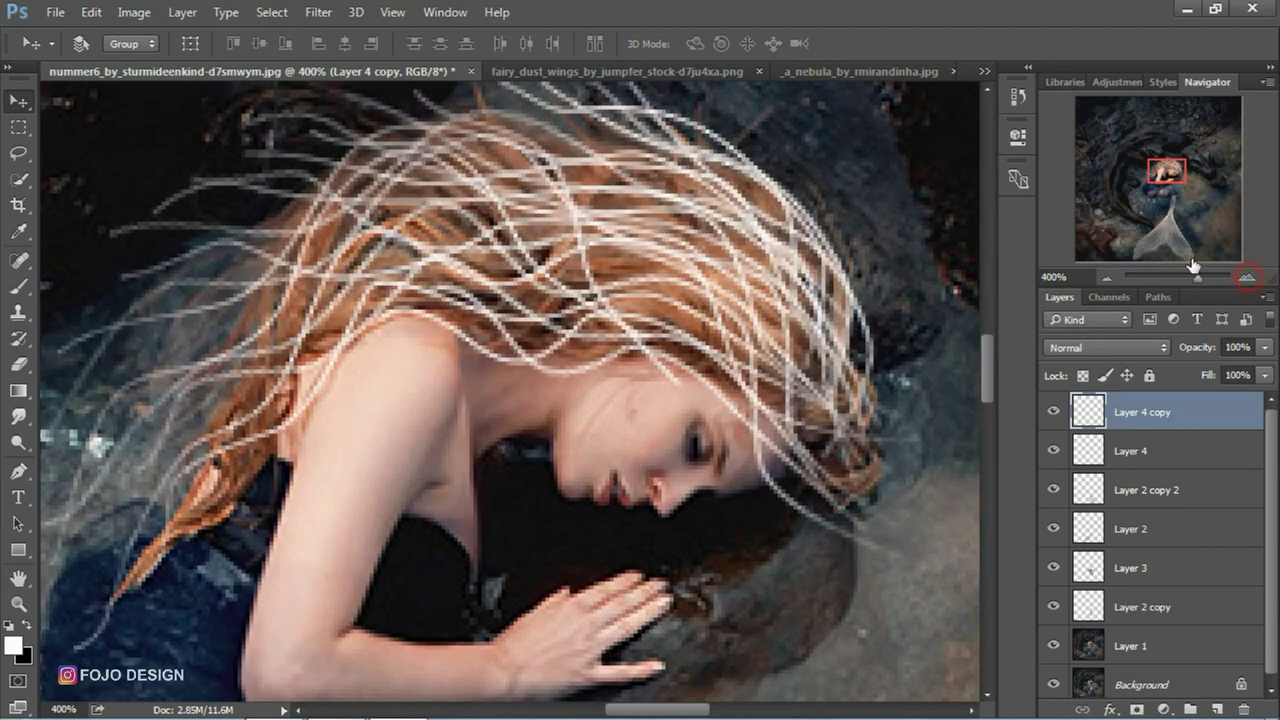
Erase strands across the cheek, eye and hair edge with a smaller eraser of size 20
{"action": "left_click", "coordinate": [18, 364]}
{"action": "key", "text": "bracketleft"}
{"action": "key", "text": "bracketleft"}
{"action": "key", "text": "bracketleft"}
{"action": "mouse_move", "coordinate": [808, 514]}
{"action": "left_mouse_down"}
{"action": "mouse_move", "coordinate": [660, 442]}
{"action": "mouse_move", "coordinate": [656, 410]}
{"action": "mouse_move", "coordinate": [694, 380]}
{"action": "mouse_move", "coordinate": [654, 377]}
{"action": "mouse_move", "coordinate": [766, 429]}
{"action": "mouse_move", "coordinate": [686, 414]}
{"action": "mouse_move", "coordinate": [741, 425]}
{"action": "mouse_move", "coordinate": [729, 429]}
{"action": "mouse_move", "coordinate": [821, 494]}
{"action": "mouse_move", "coordinate": [751, 491]}
{"action": "mouse_move", "coordinate": [786, 503]}
{"action": "mouse_move", "coordinate": [826, 480]}
{"action": "mouse_move", "coordinate": [901, 475]}
{"action": "left_mouse_up"}
{"action": "key", "text": "bracketleft"}
{"action": "key", "text": "bracketleft"}
{"action": "key", "text": "bracketleft"}
{"action": "key", "text": "bracketright"}
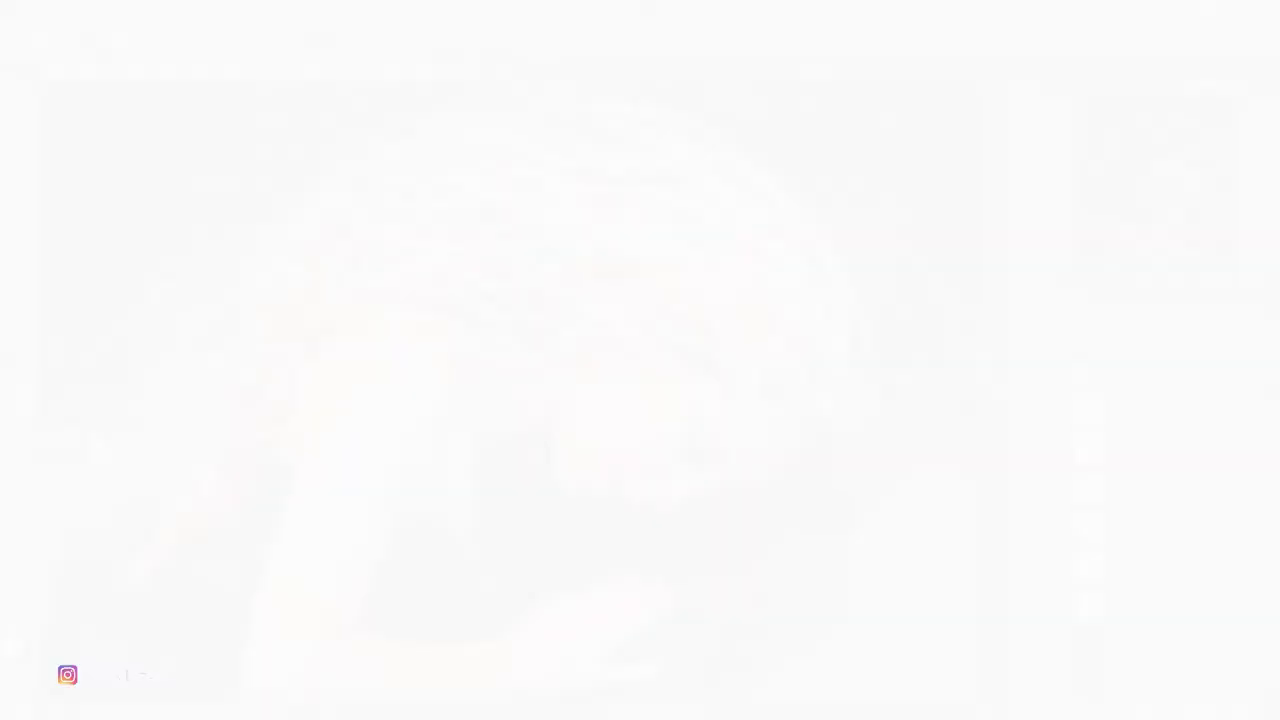
{"action": "left_click", "coordinate": [1104, 275]}
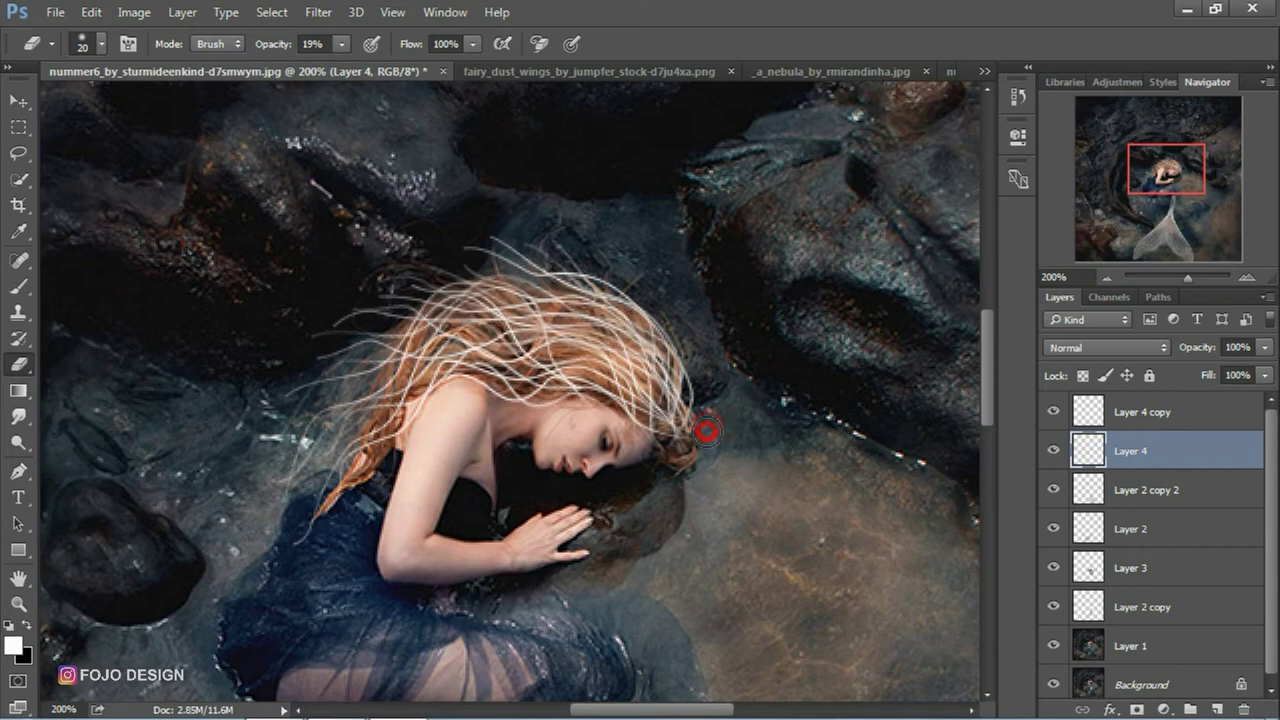
{"action": "mouse_move", "coordinate": [693, 397]}
{"action": "left_mouse_down"}
{"action": "mouse_move", "coordinate": [694, 358]}
{"action": "mouse_move", "coordinate": [709, 406]}
{"action": "left_mouse_up"}
Erase strands over the temple on Layer 4 copy and beside the head on Layer 4
{"action": "left_click", "coordinate": [1147, 411]}
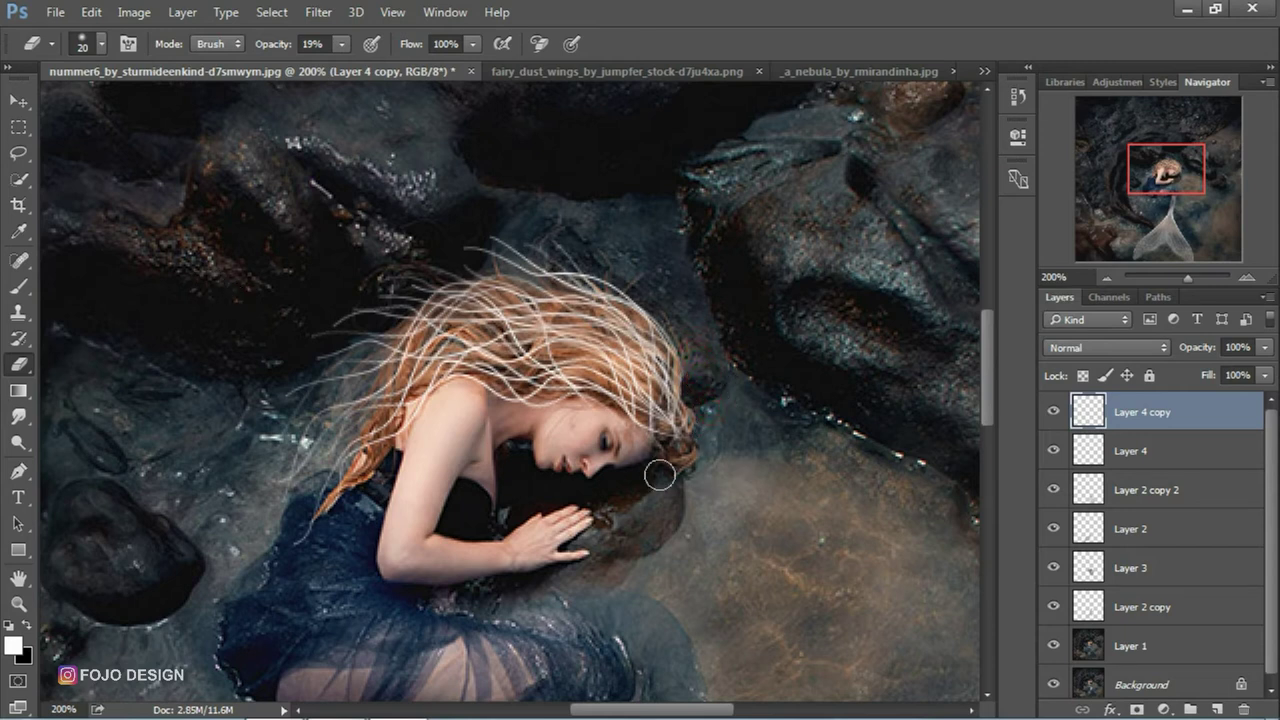
{"action": "left_click_drag", "start_coordinate": [624, 465], "coordinate": [634, 434]}
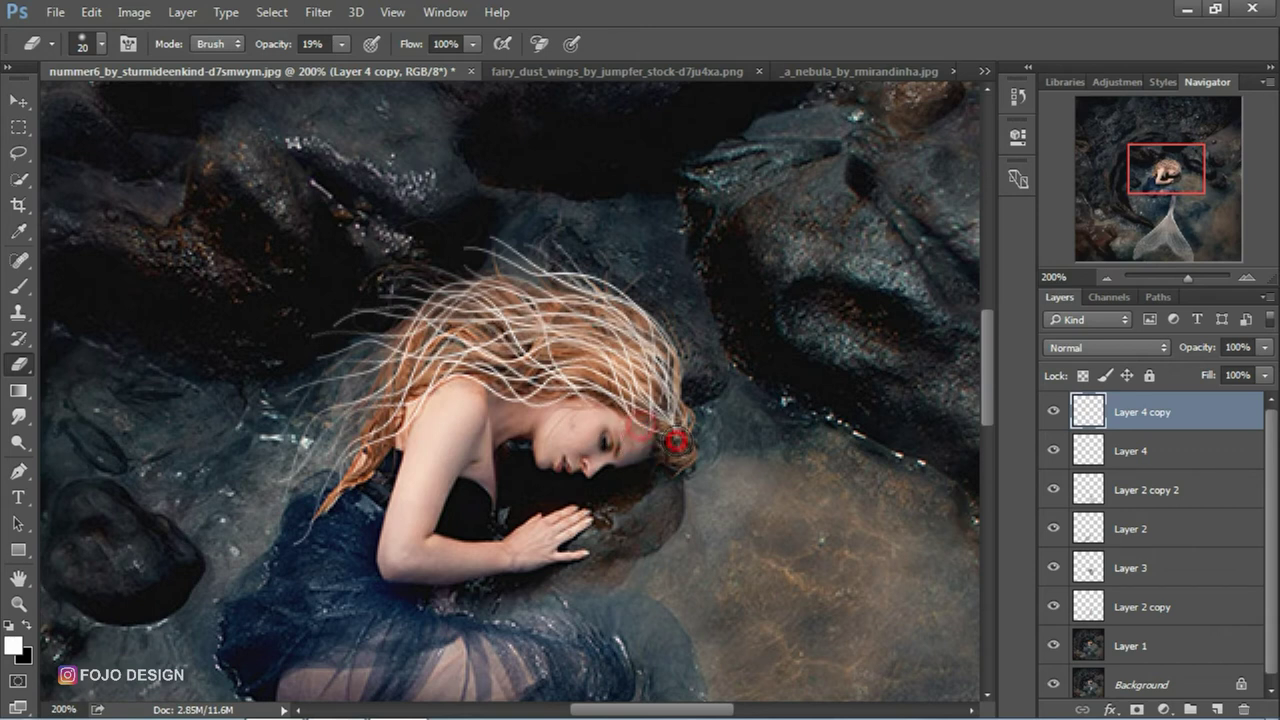
{"action": "left_click", "coordinate": [1131, 453]}
{"action": "left_click", "coordinate": [679, 442]}
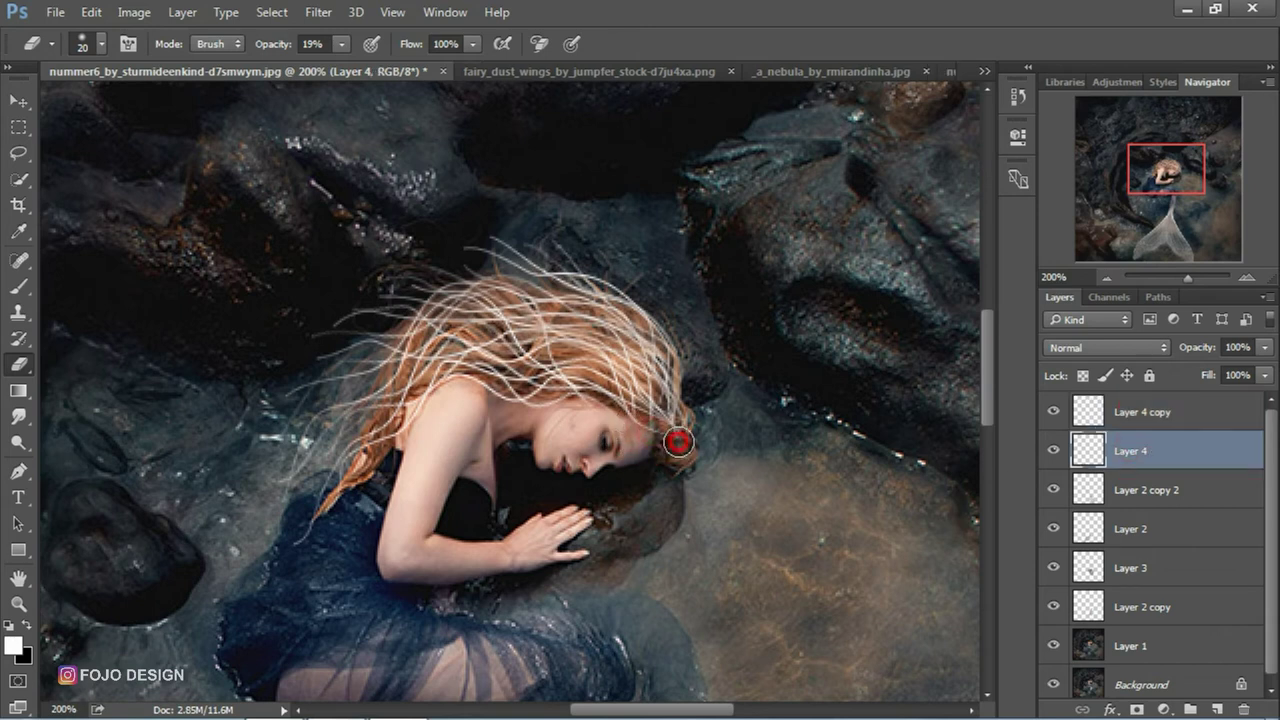
{"action": "left_click", "coordinate": [1108, 279]}
{"action": "left_click", "coordinate": [20, 102]}
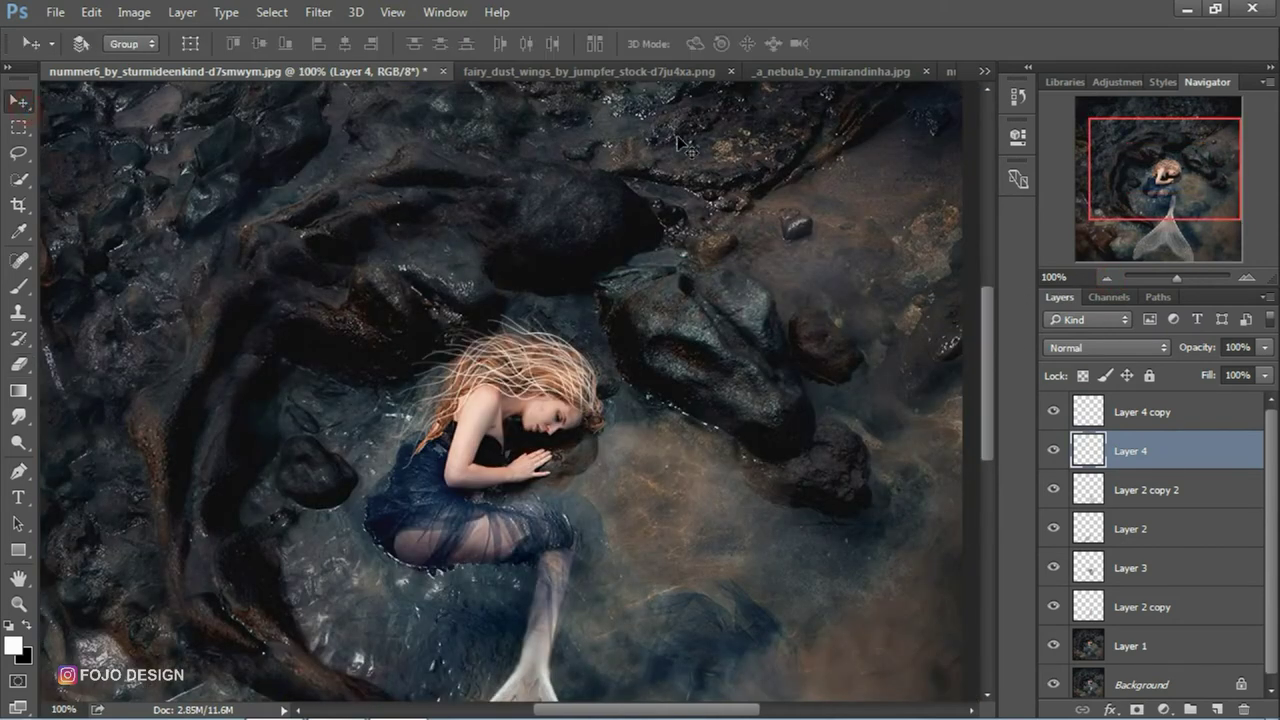
{"action": "left_click", "coordinate": [786, 72]}
Bring the whole nebula image into the mermaid composite and set its blend mode to Screen
{"action": "left_click", "coordinate": [18, 127]}
{"action": "left_click_drag", "start_coordinate": [78, 124], "coordinate": [1012, 672]}
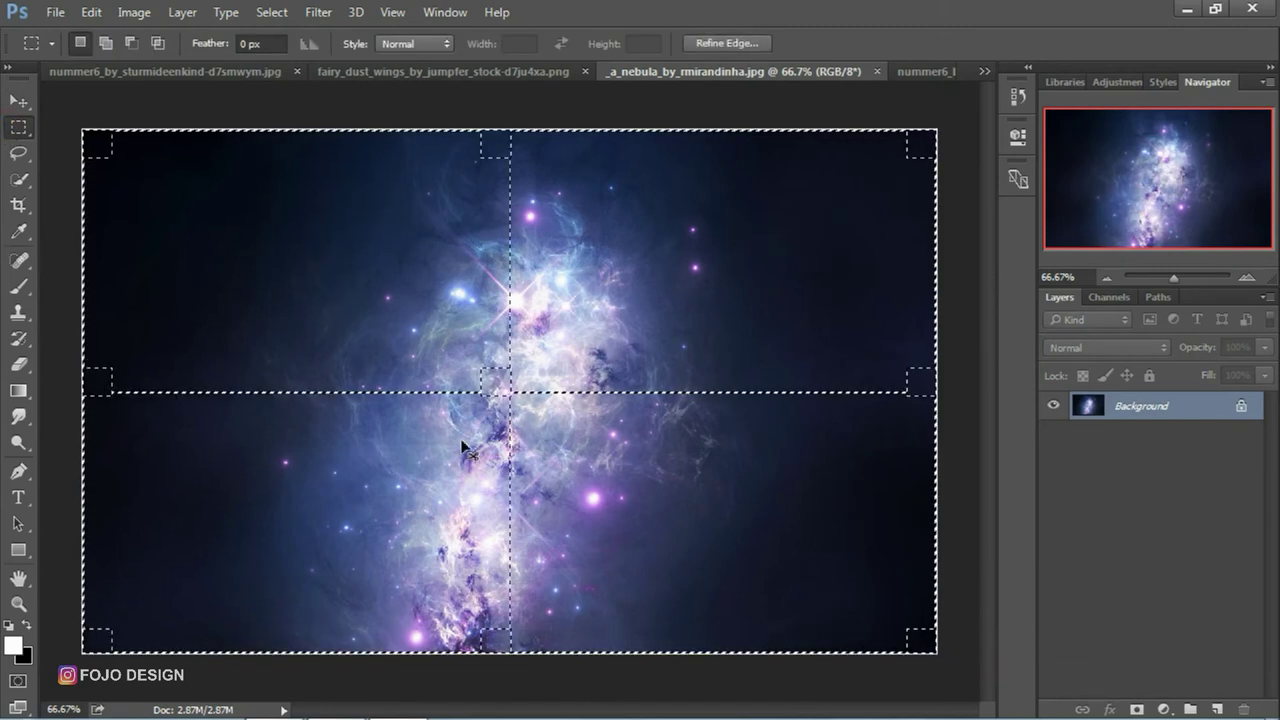
{"action": "left_click", "coordinate": [166, 75]}
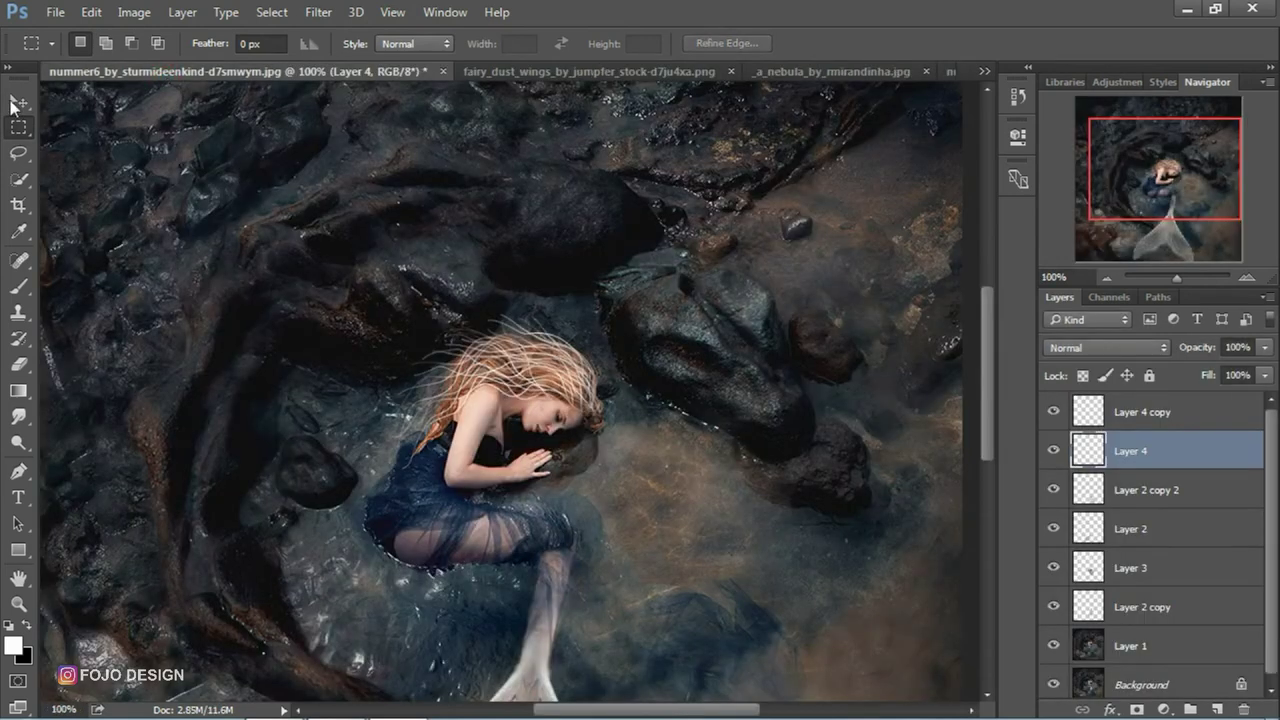
{"action": "left_click", "coordinate": [18, 101]}
{"action": "left_click_drag", "start_coordinate": [612, 408], "coordinate": [620, 410]}
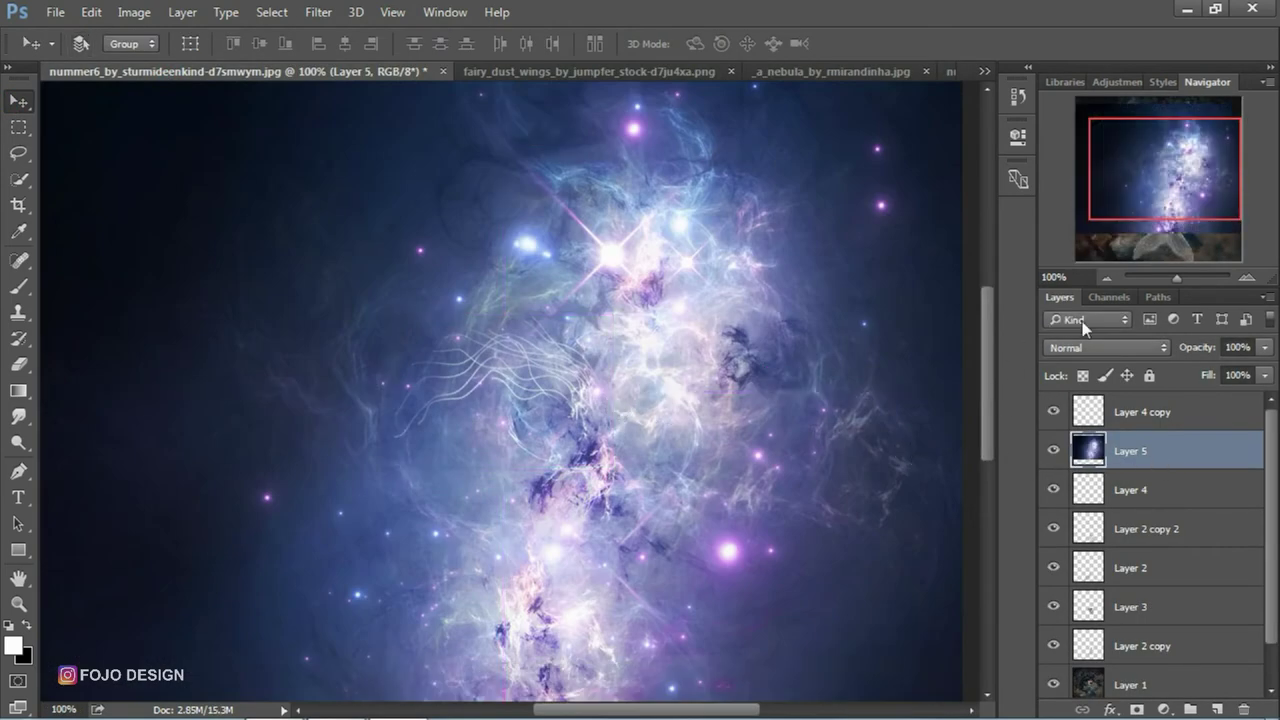
{"action": "left_click", "coordinate": [1100, 347]}
{"action": "left_click", "coordinate": [1075, 133]}
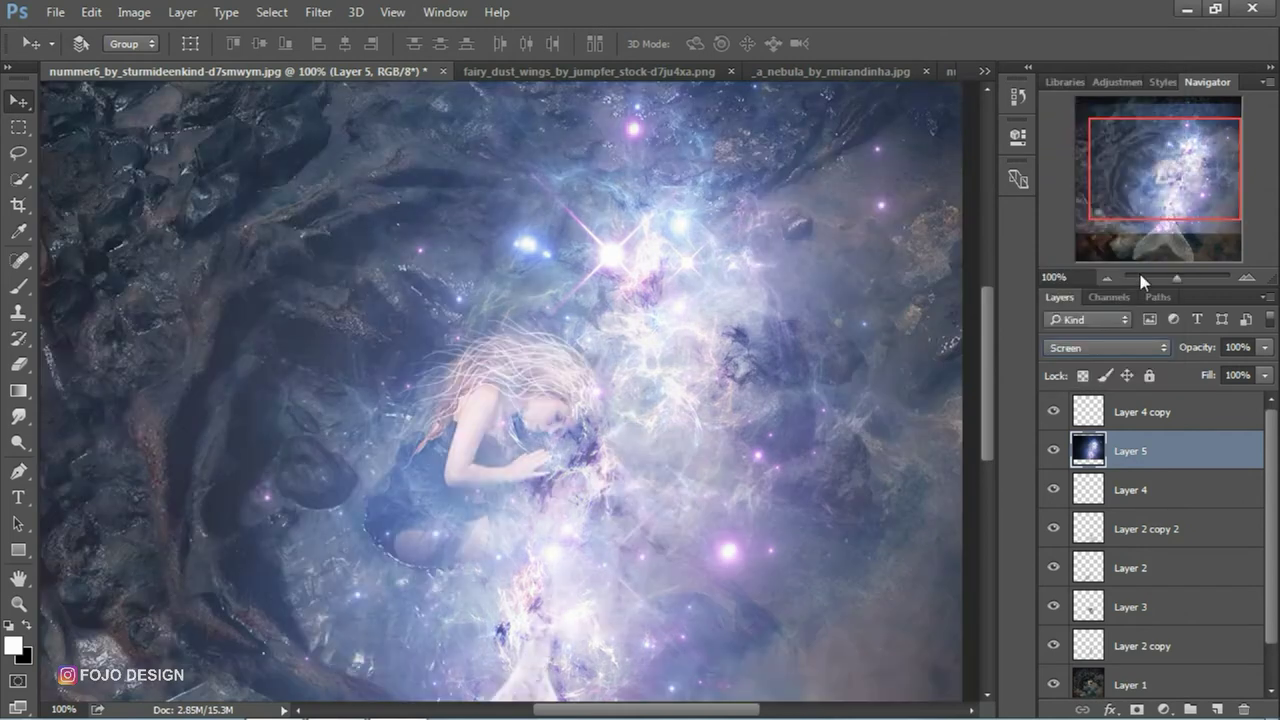
Shrink the nebula to about 38%, rotate it and move it over the woman's head
{"action": "left_click", "coordinate": [1105, 278]}
{"action": "left_click", "coordinate": [1105, 278]}
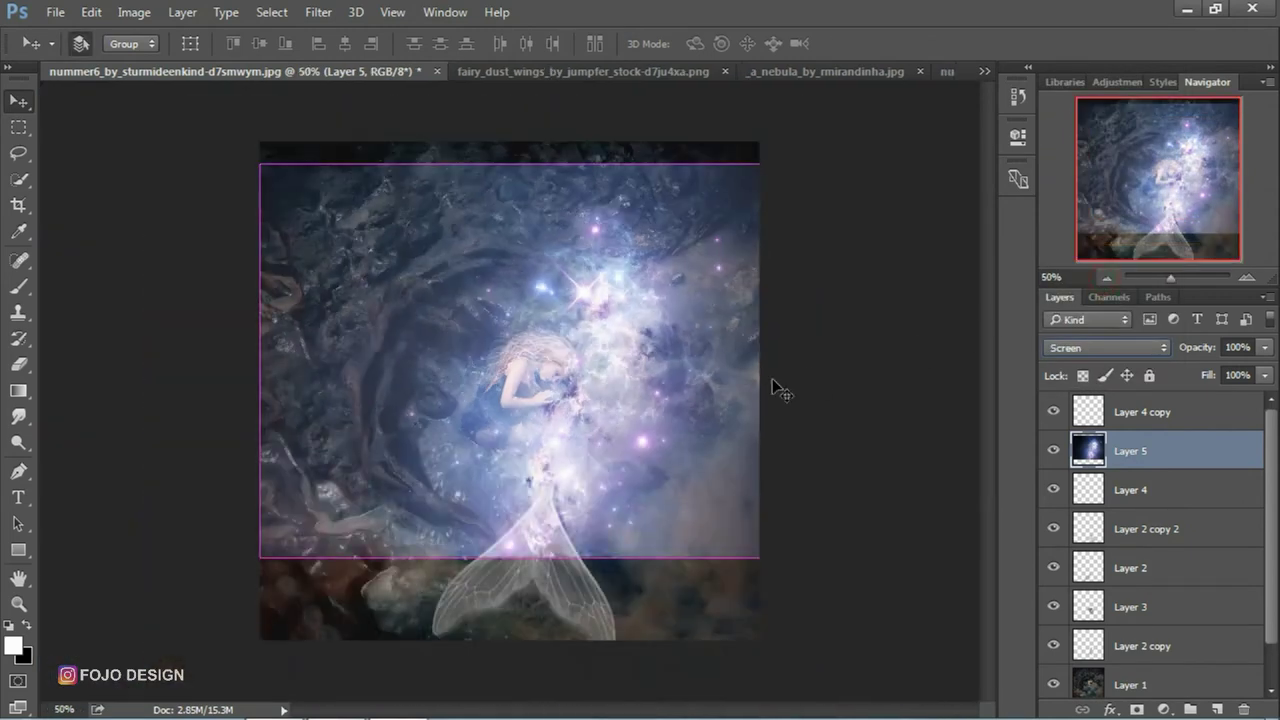
{"action": "key", "text": "ctrl+t"}
{"action": "mouse_move", "coordinate": [899, 557]}
{"action": "left_mouse_down"}
{"action": "mouse_move", "coordinate": [586, 409]}
{"action": "mouse_move", "coordinate": [486, 323]}
{"action": "left_mouse_up"}
{"action": "mouse_move", "coordinate": [570, 240]}
{"action": "left_mouse_down"}
{"action": "mouse_move", "coordinate": [570, 384]}
{"action": "mouse_move", "coordinate": [553, 398]}
{"action": "left_mouse_up"}
{"action": "left_click_drag", "start_coordinate": [442, 280], "coordinate": [580, 375]}
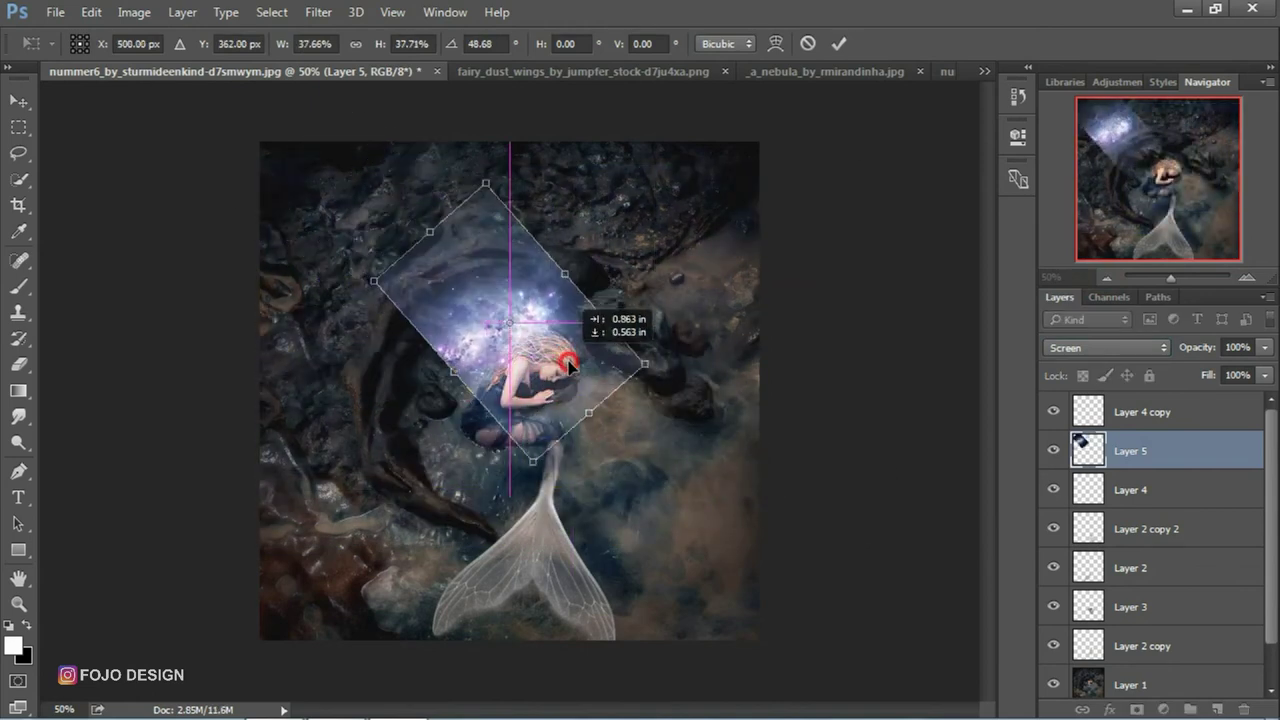
Flip the nebula horizontally twice while rotating it from about -86° to 50°
{"action": "right_click", "coordinate": [563, 349]}
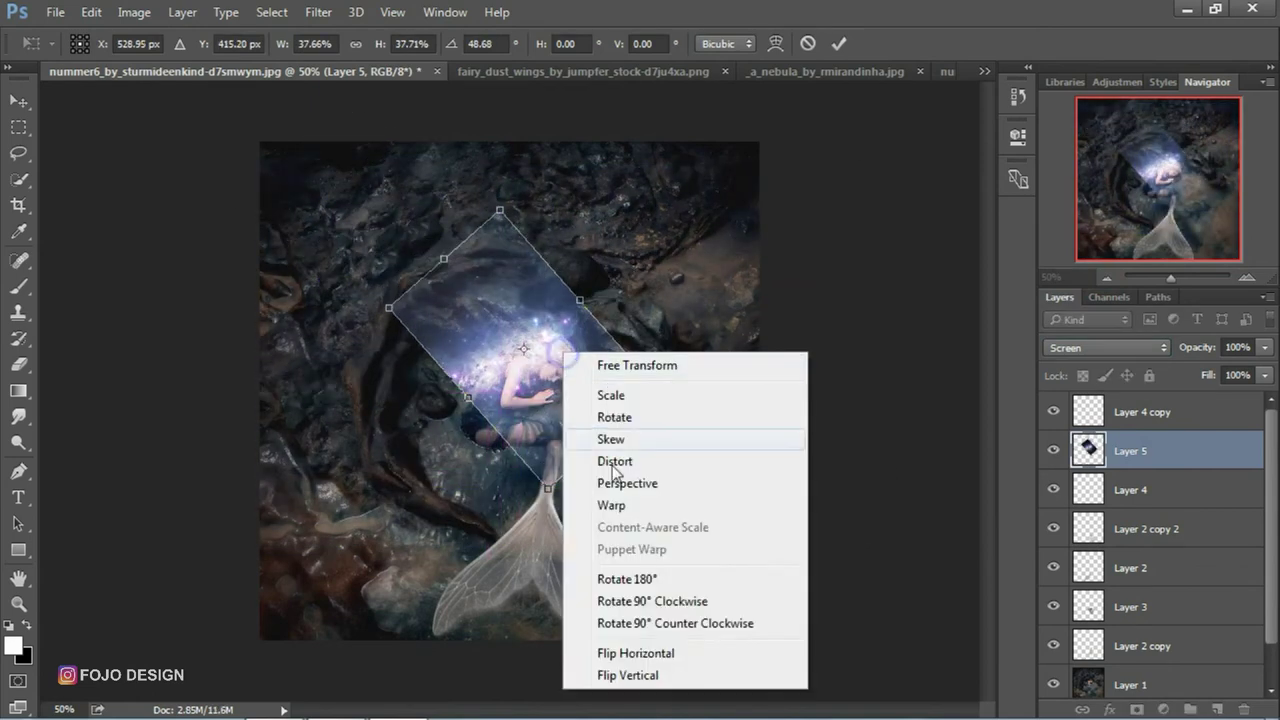
{"action": "left_click", "coordinate": [750, 652]}
{"action": "left_click_drag", "start_coordinate": [645, 328], "coordinate": [586, 222]}
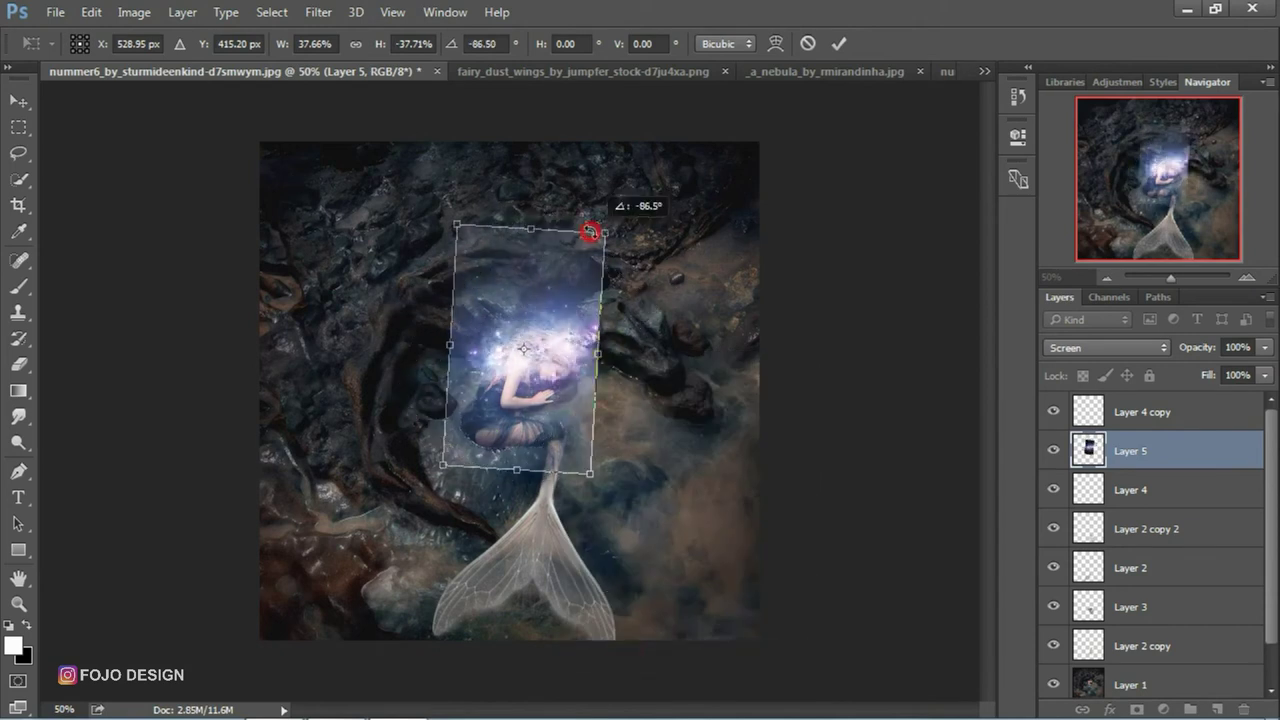
{"action": "right_click", "coordinate": [551, 330]}
{"action": "left_click", "coordinate": [633, 630]}
{"action": "mouse_move", "coordinate": [689, 324]}
{"action": "left_mouse_down"}
{"action": "mouse_move", "coordinate": [632, 243]}
{"action": "mouse_move", "coordinate": [650, 268]}
{"action": "left_mouse_up"}
Flip the nebula vertically, settle its tilt at about 73°, and apply the transform
{"action": "right_click", "coordinate": [552, 342]}
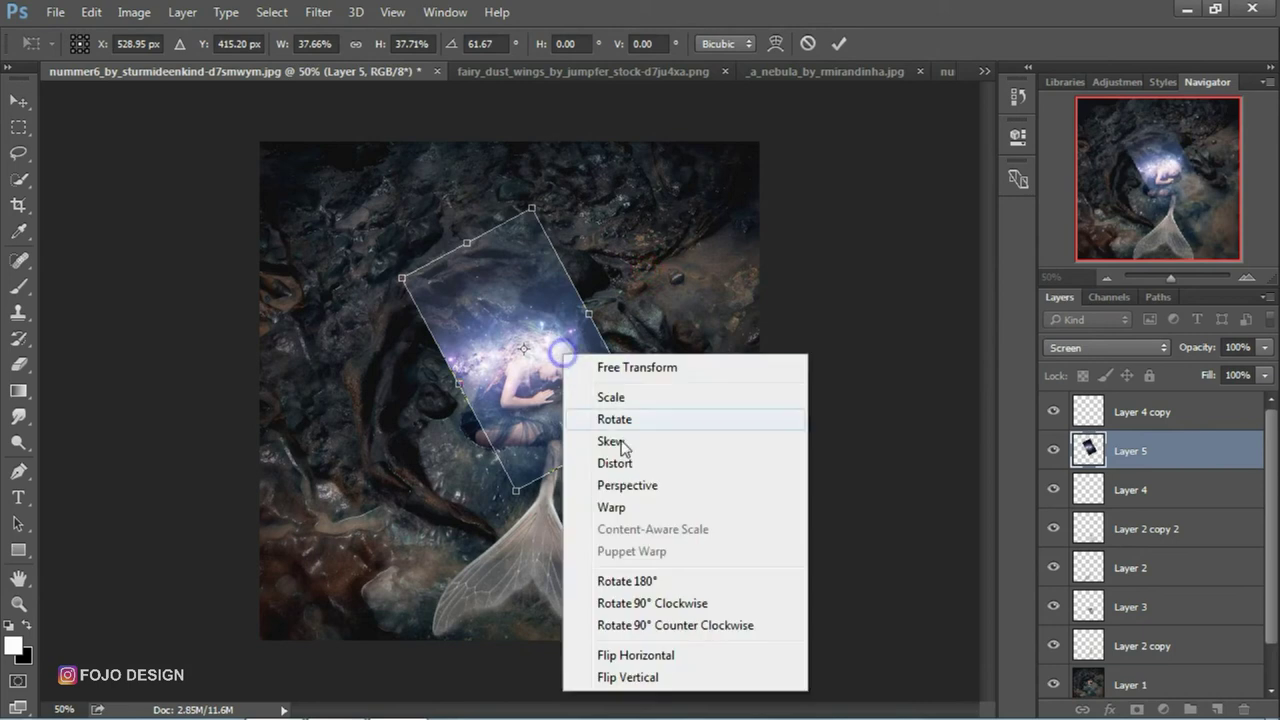
{"action": "left_click", "coordinate": [621, 676]}
{"action": "left_click_drag", "start_coordinate": [745, 288], "coordinate": [624, 222]}
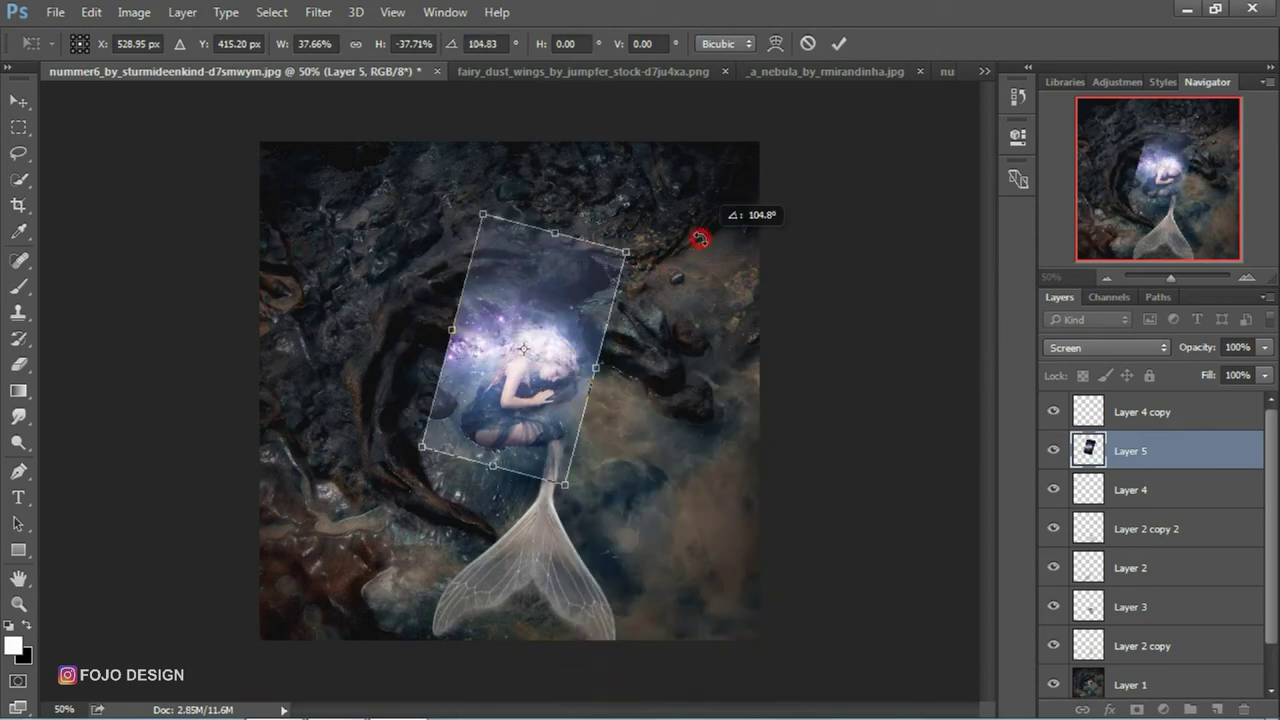
{"action": "left_click_drag", "start_coordinate": [534, 277], "coordinate": [544, 289]}
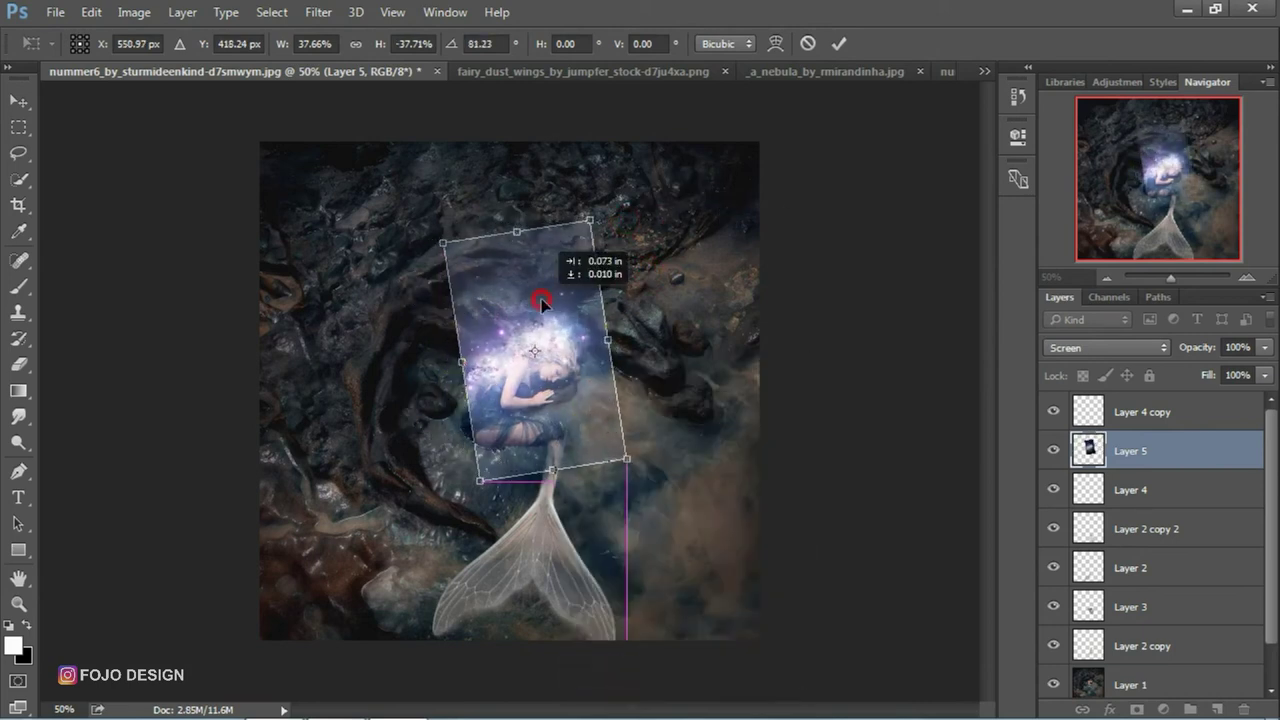
{"action": "left_click_drag", "start_coordinate": [663, 286], "coordinate": [646, 289]}
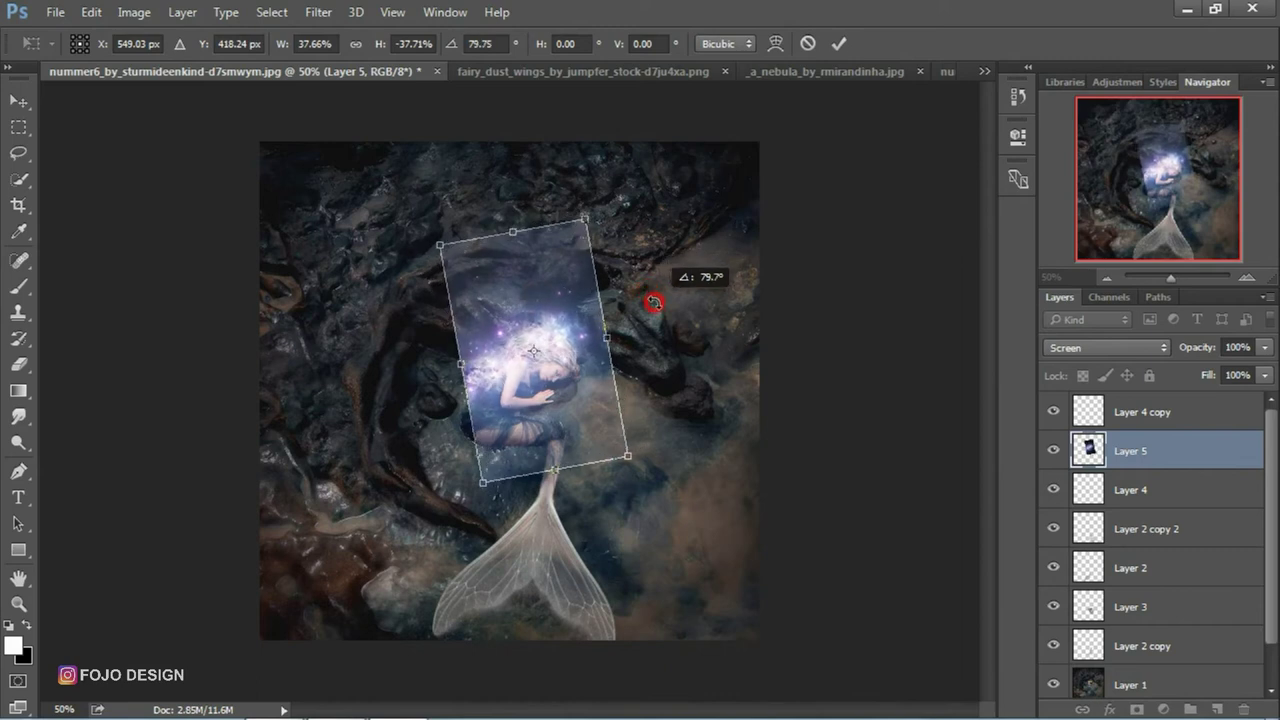
{"action": "left_click_drag", "start_coordinate": [652, 299], "coordinate": [655, 316]}
{"action": "key", "text": "Return"}
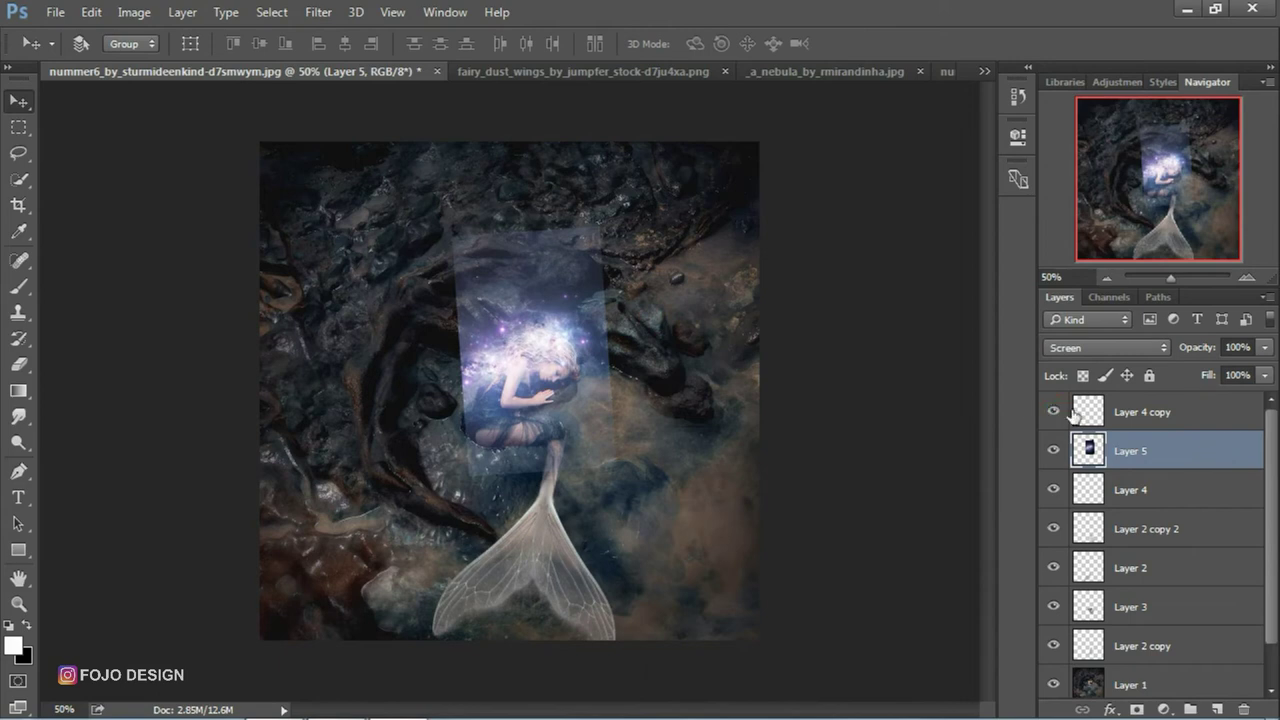
Place Layer 5 beneath Layer 4 and set its opacity to 72%
{"action": "left_click_drag", "start_coordinate": [1165, 462], "coordinate": [1178, 492]}
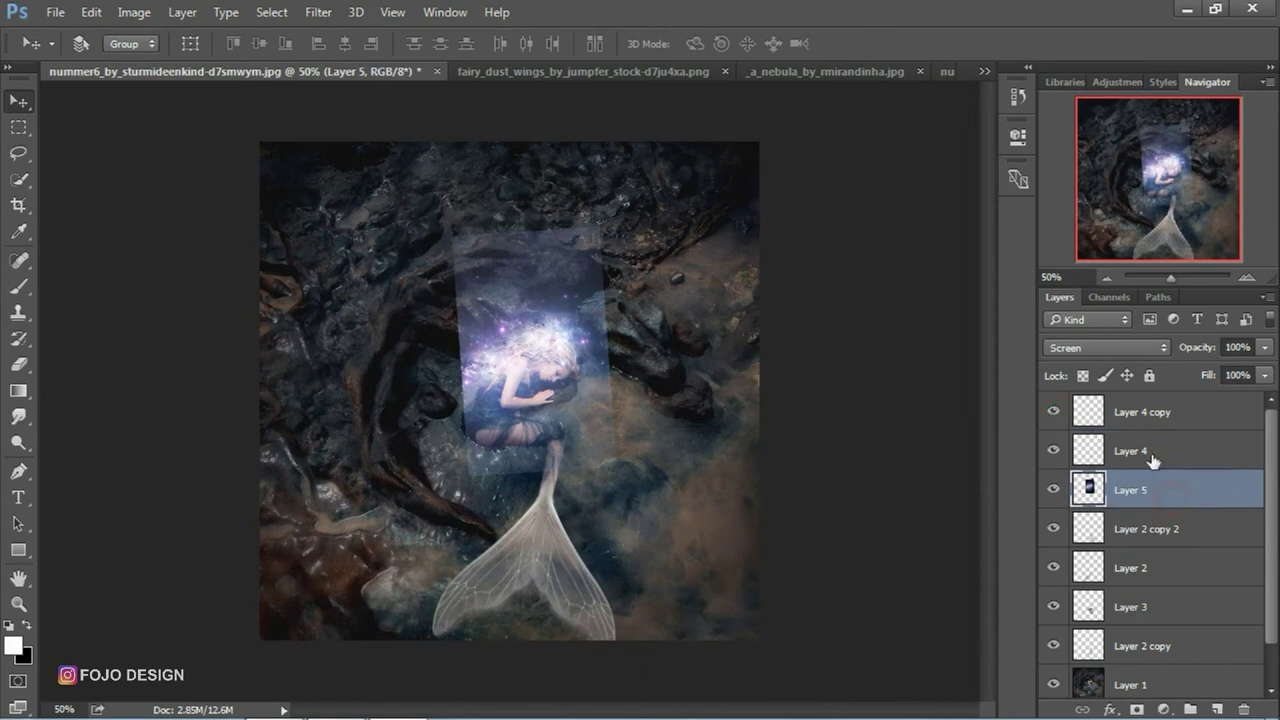
{"action": "left_click", "coordinate": [1246, 279]}
{"action": "left_click", "coordinate": [1240, 279]}
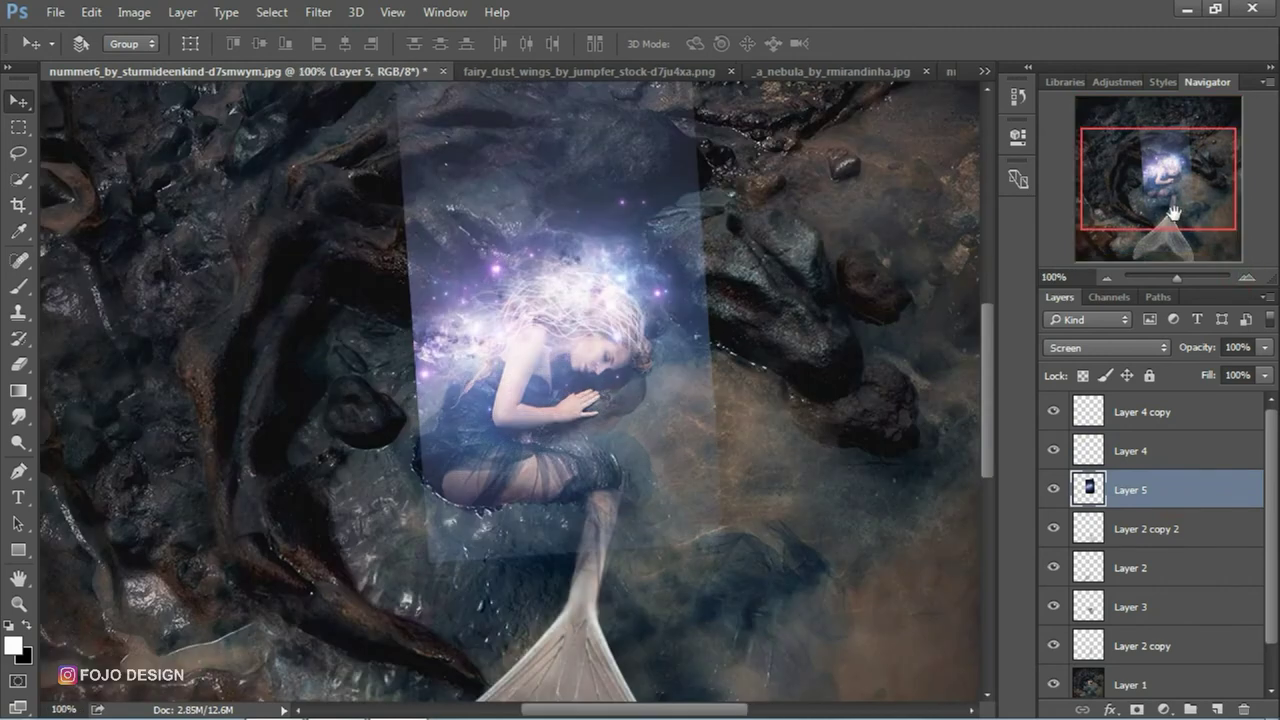
{"action": "left_click_drag", "start_coordinate": [1168, 208], "coordinate": [1165, 190]}
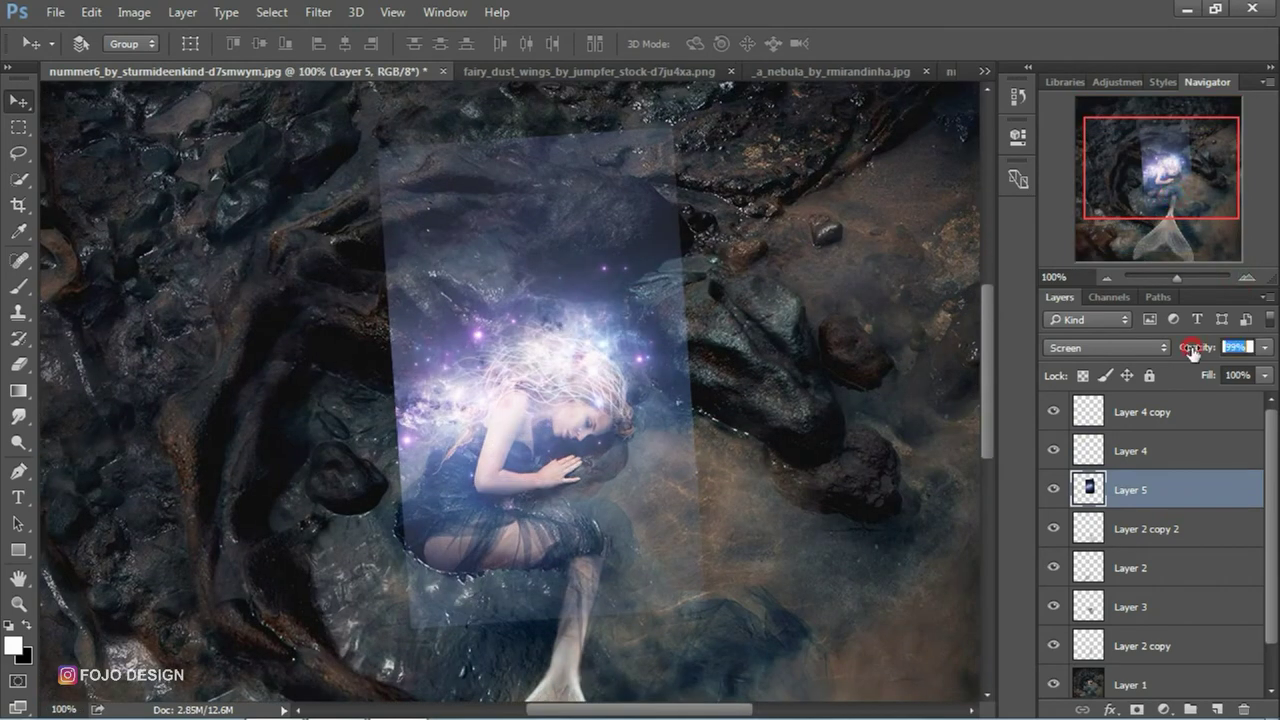
{"action": "left_click_drag", "start_coordinate": [1170, 350], "coordinate": [1167, 348]}
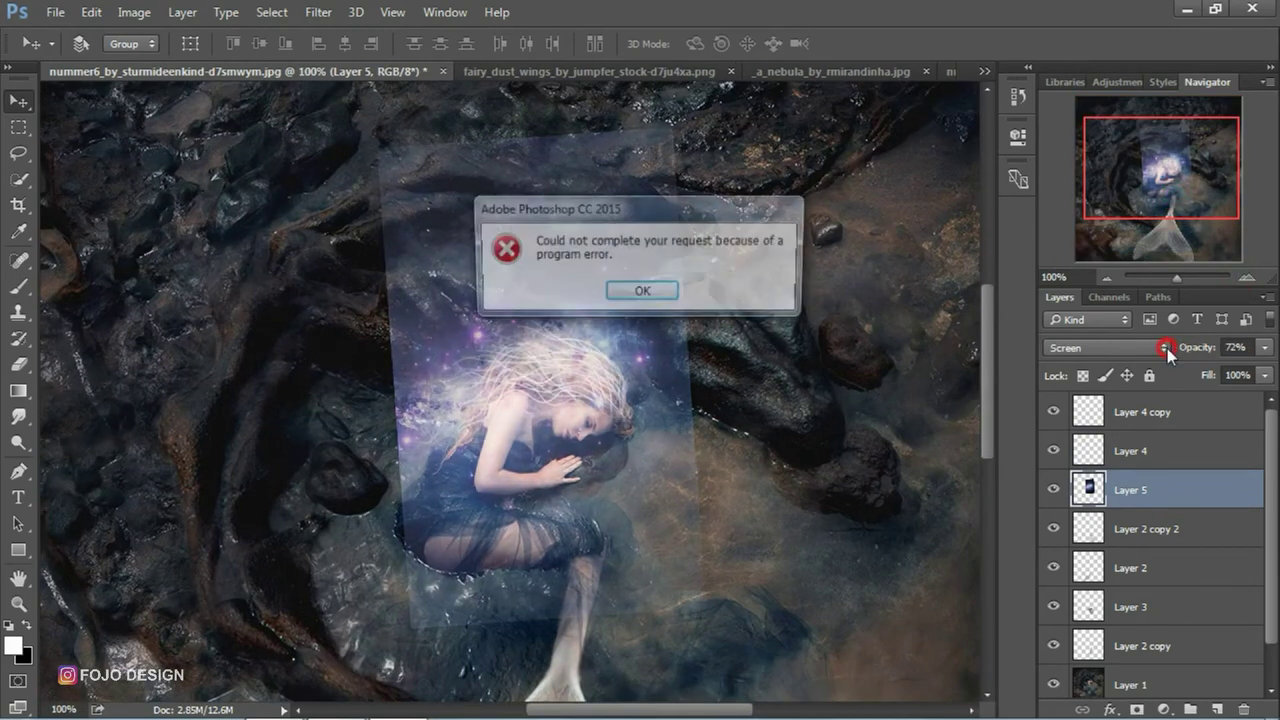
{"action": "left_click", "coordinate": [658, 292]}
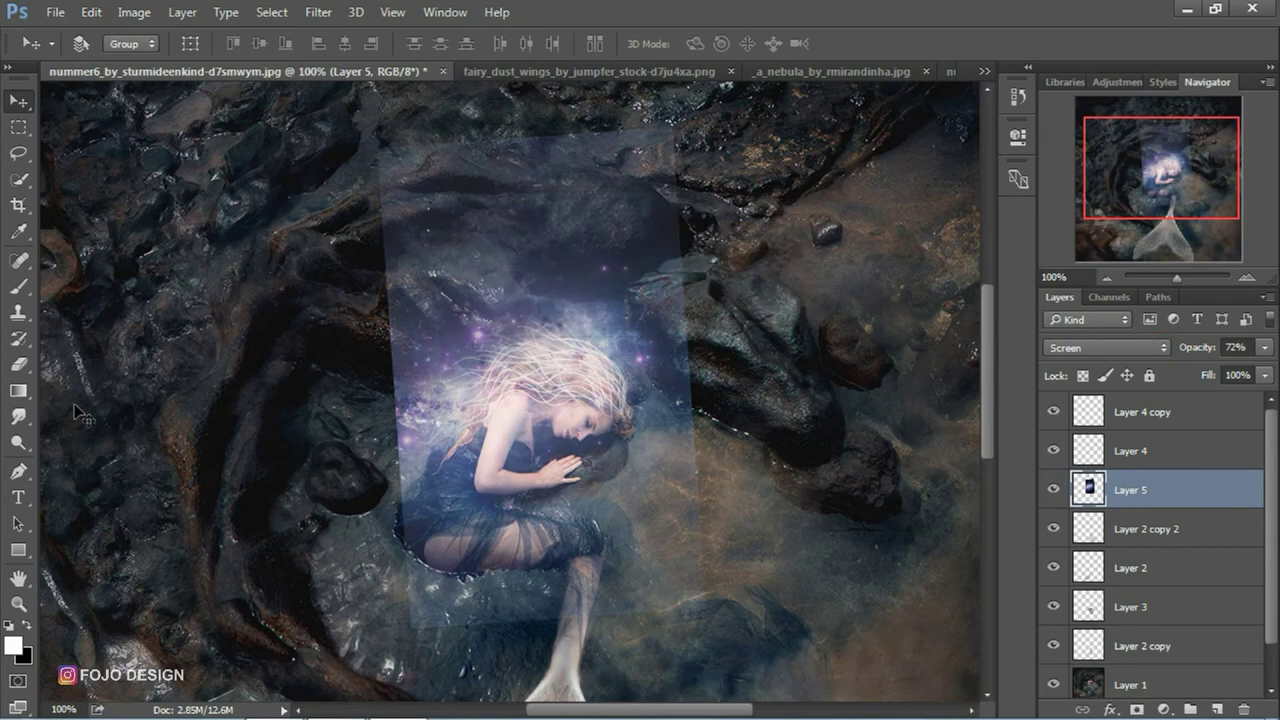
{"action": "left_click", "coordinate": [18, 364]}
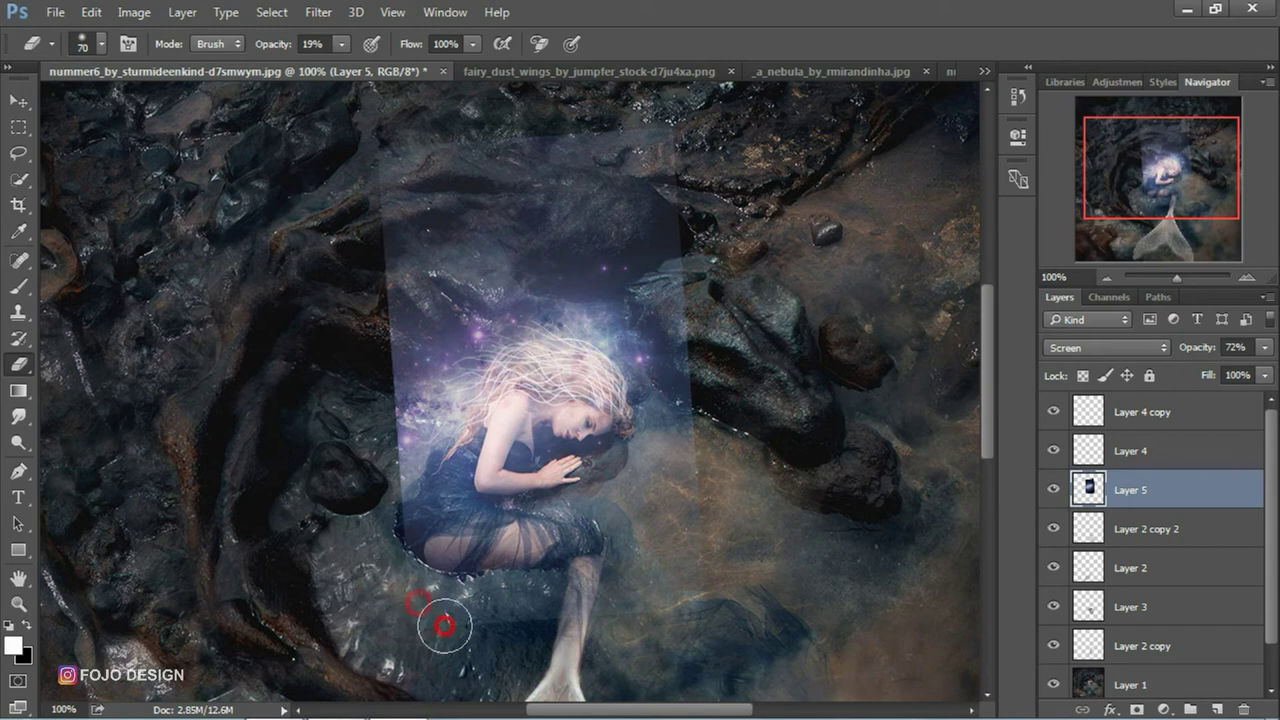
Set the eraser to 33% opacity and size 100, then soften the nebula's top and upper-left edges
{"action": "left_click_drag", "start_coordinate": [278, 45], "coordinate": [291, 45]}
{"action": "left_click", "coordinate": [660, 292]}
{"action": "key", "text": "bracketright"}
{"action": "key", "text": "bracketright"}
{"action": "key", "text": "bracketright"}
{"action": "left_click", "coordinate": [443, 147]}
{"action": "left_click", "coordinate": [626, 168]}
{"action": "left_click", "coordinate": [524, 164]}
{"action": "left_click", "coordinate": [485, 175]}
{"action": "left_click", "coordinate": [430, 180]}
{"action": "left_click", "coordinate": [386, 186]}
{"action": "left_click", "coordinate": [352, 300]}
{"action": "left_click", "coordinate": [383, 285]}
{"action": "left_click", "coordinate": [383, 219]}
Erase the nebula's left and right edges, reducing the brush to size 80
{"action": "left_click", "coordinate": [379, 420]}
{"action": "left_click", "coordinate": [373, 367]}
{"action": "left_click", "coordinate": [375, 430]}
{"action": "left_click", "coordinate": [374, 350]}
{"action": "left_click", "coordinate": [370, 495]}
{"action": "key", "text": "bracketleft"}
{"action": "key", "text": "bracketleft"}
{"action": "left_click", "coordinate": [373, 262]}
{"action": "left_click", "coordinate": [470, 270]}
{"action": "left_click", "coordinate": [657, 222]}
{"action": "left_click", "coordinate": [689, 375]}
{"action": "left_click", "coordinate": [694, 337]}
{"action": "left_click", "coordinate": [729, 349]}
{"action": "left_click", "coordinate": [694, 250]}
{"action": "left_click", "coordinate": [704, 390]}
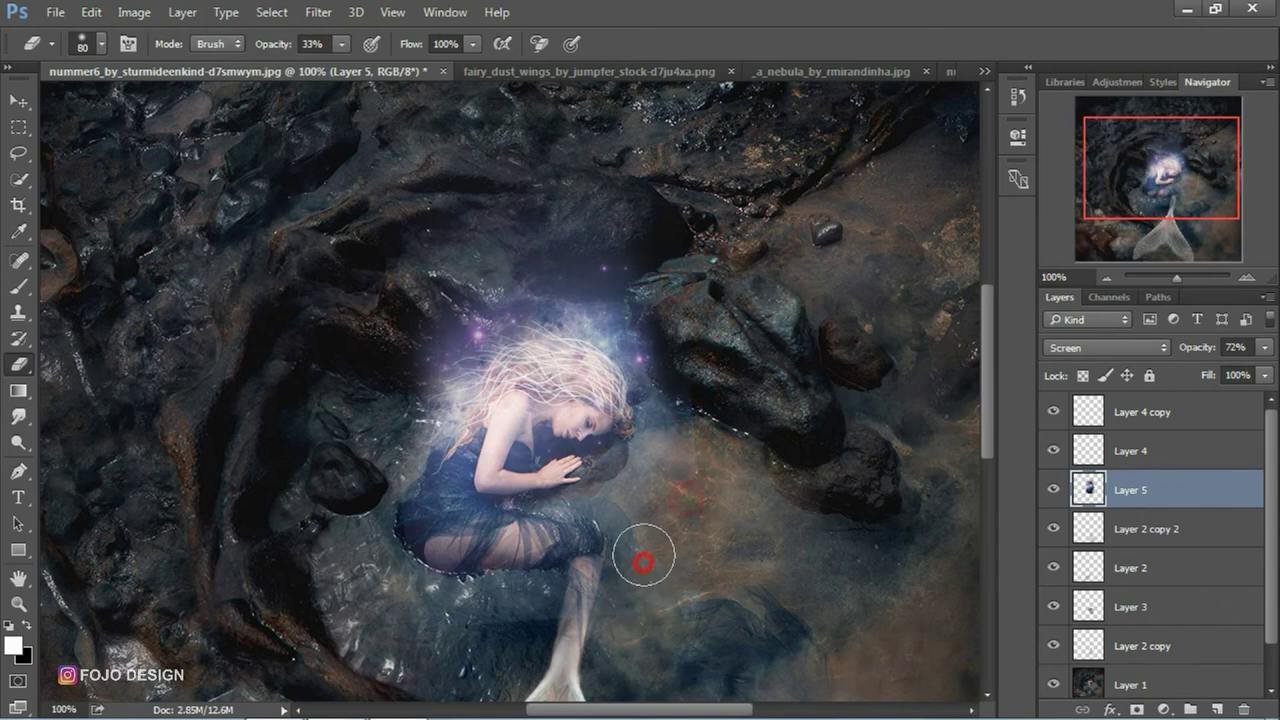
Erase the nebula near the mermaid's tail, between tail and rock, and along the rock edge
{"action": "left_click", "coordinate": [367, 625]}
{"action": "left_click", "coordinate": [614, 523]}
{"action": "left_click", "coordinate": [677, 460]}
{"action": "left_click", "coordinate": [701, 408]}
{"action": "left_click", "coordinate": [687, 375]}
{"action": "left_click", "coordinate": [710, 449]}
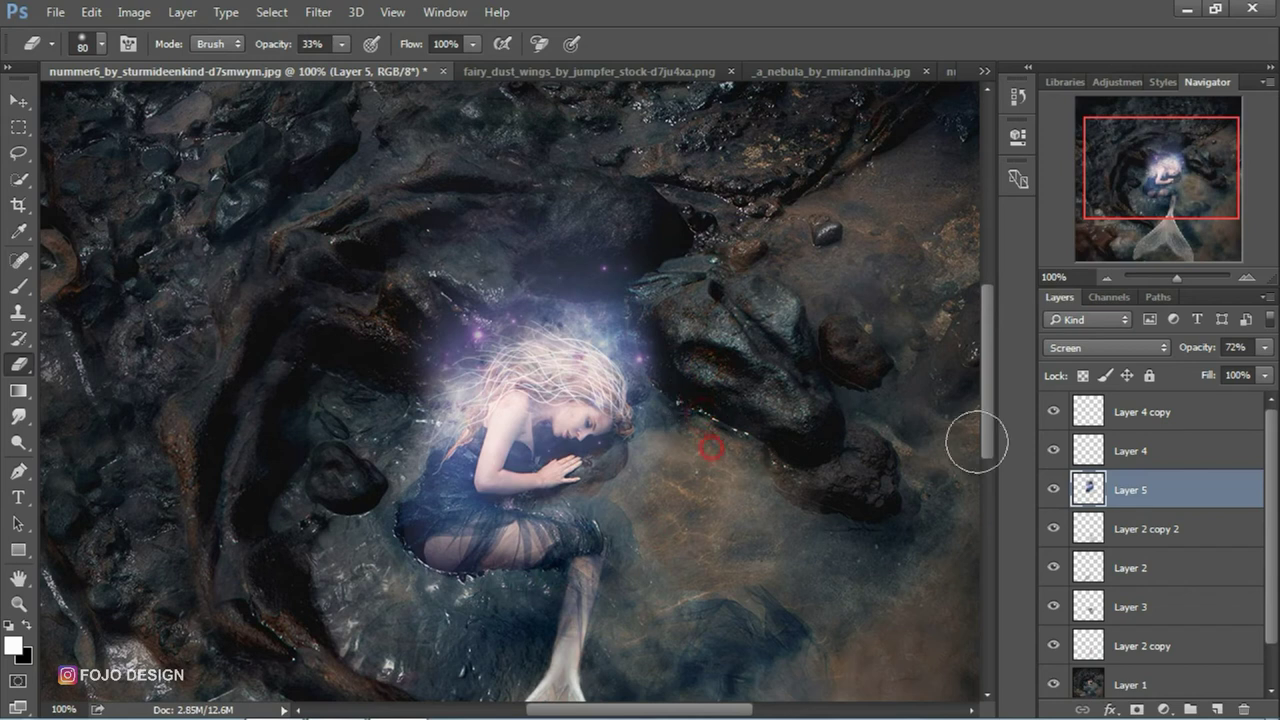
{"action": "left_click", "coordinate": [145, 18]}
{"action": "mouse_move", "coordinate": [164, 63]}
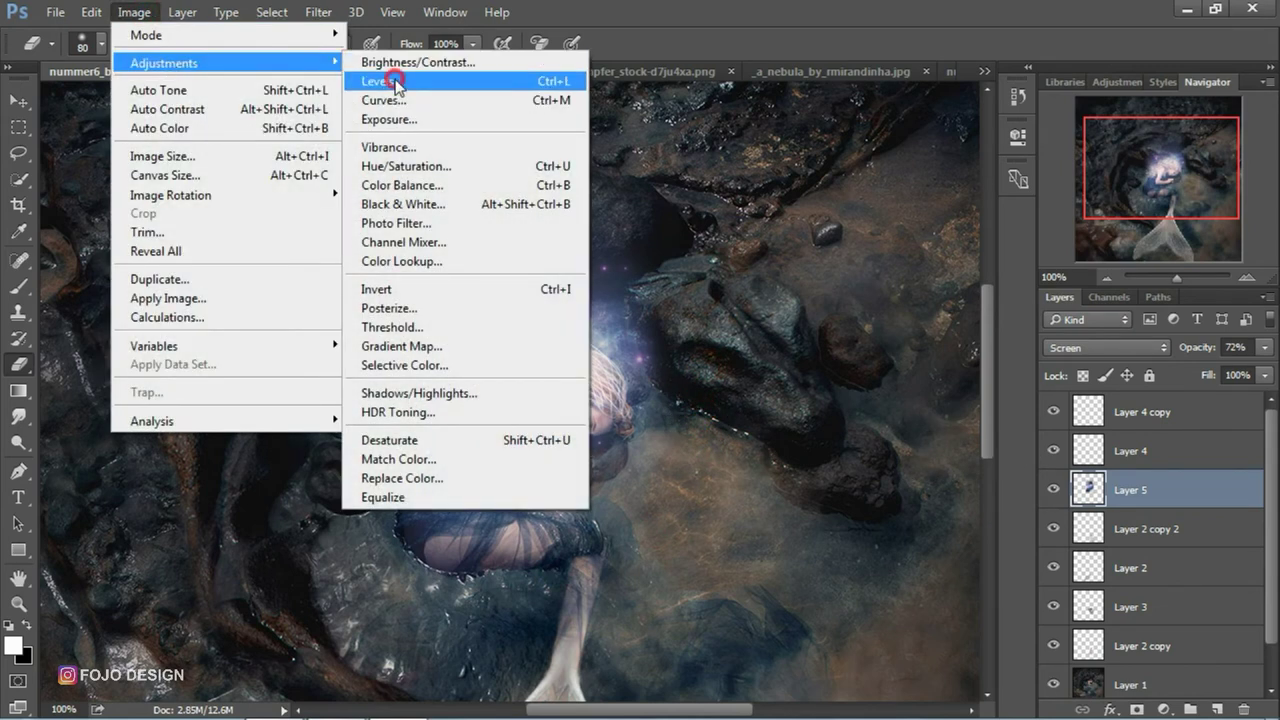
Apply Levels to the nebula with black input 40 and midtones darkened to about 0.65
{"action": "left_click", "coordinate": [390, 81]}
{"action": "left_click_drag", "start_coordinate": [789, 335], "coordinate": [813, 333]}
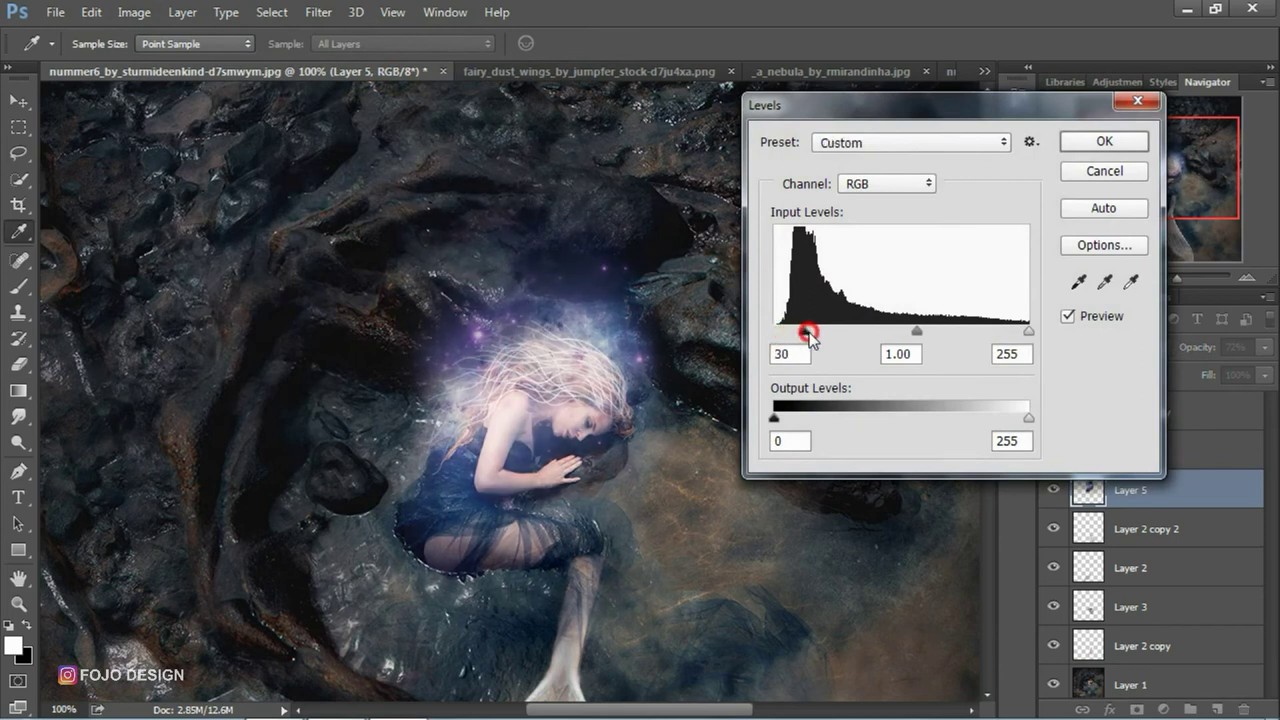
{"action": "left_click_drag", "start_coordinate": [907, 331], "coordinate": [932, 333]}
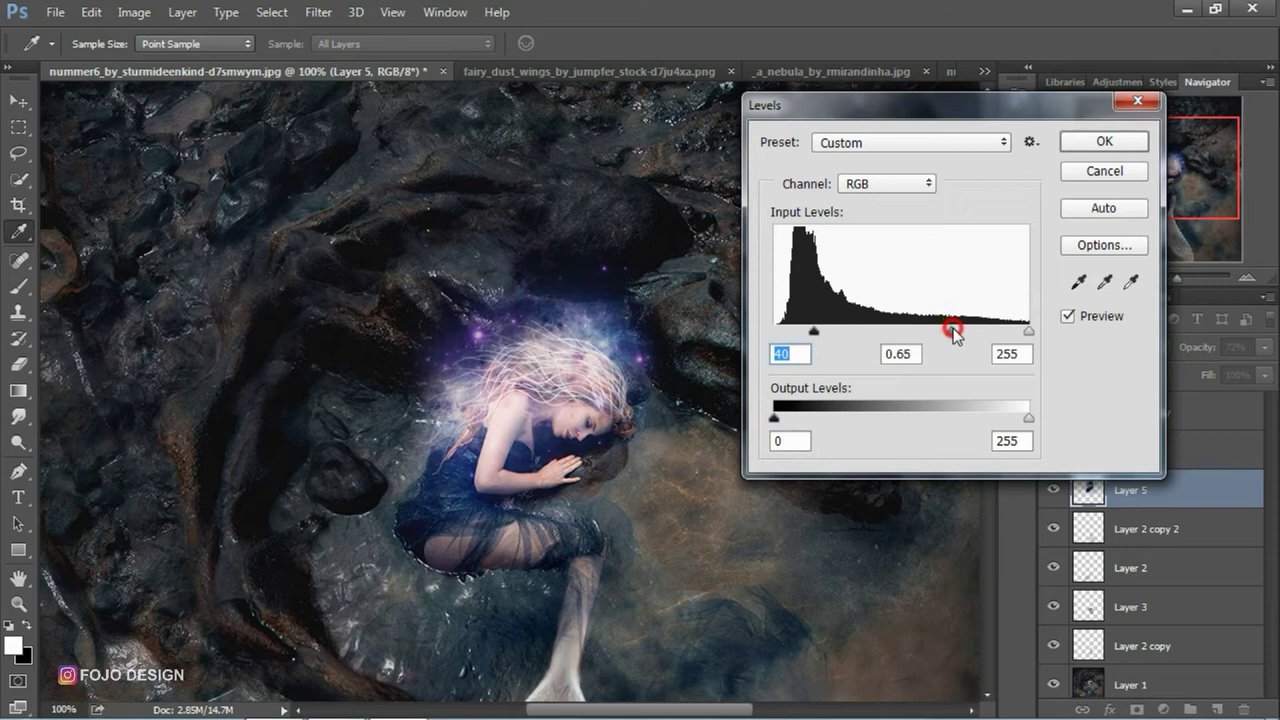
{"action": "left_click_drag", "start_coordinate": [955, 332], "coordinate": [955, 332]}
{"action": "left_click", "coordinate": [1104, 145]}
{"action": "key", "text": "e"}
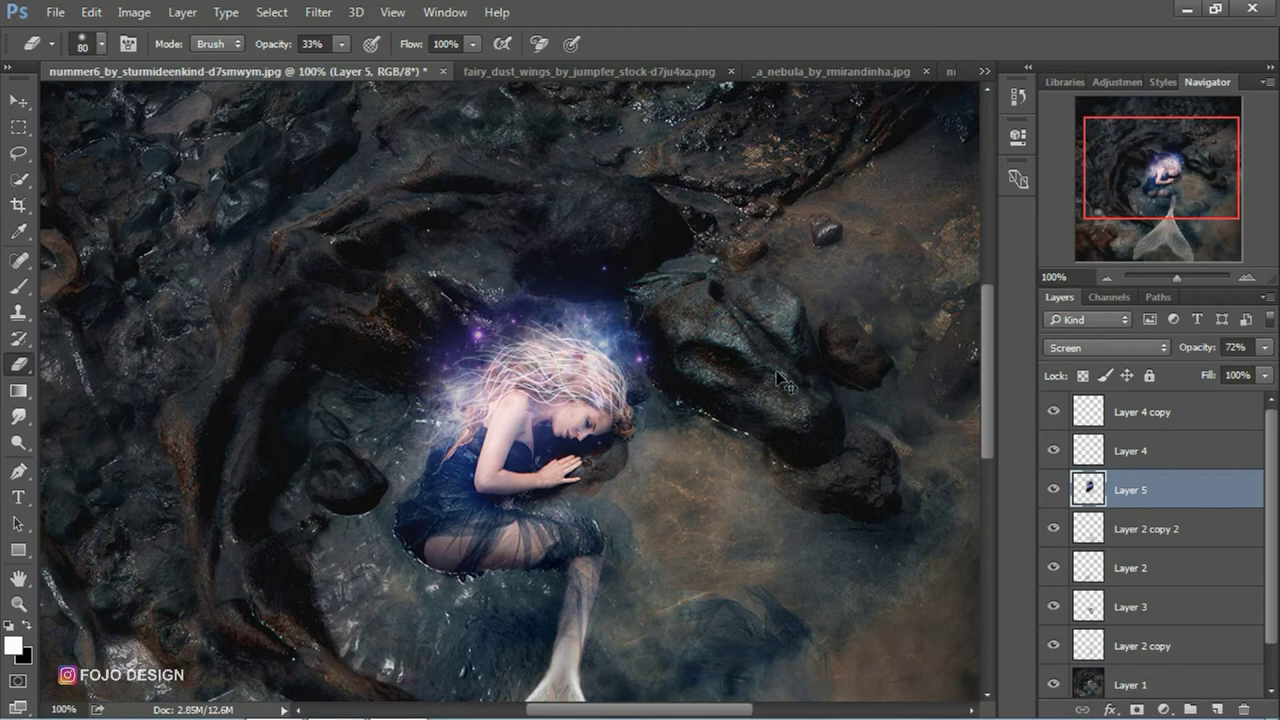
{"action": "left_click", "coordinate": [21, 101]}
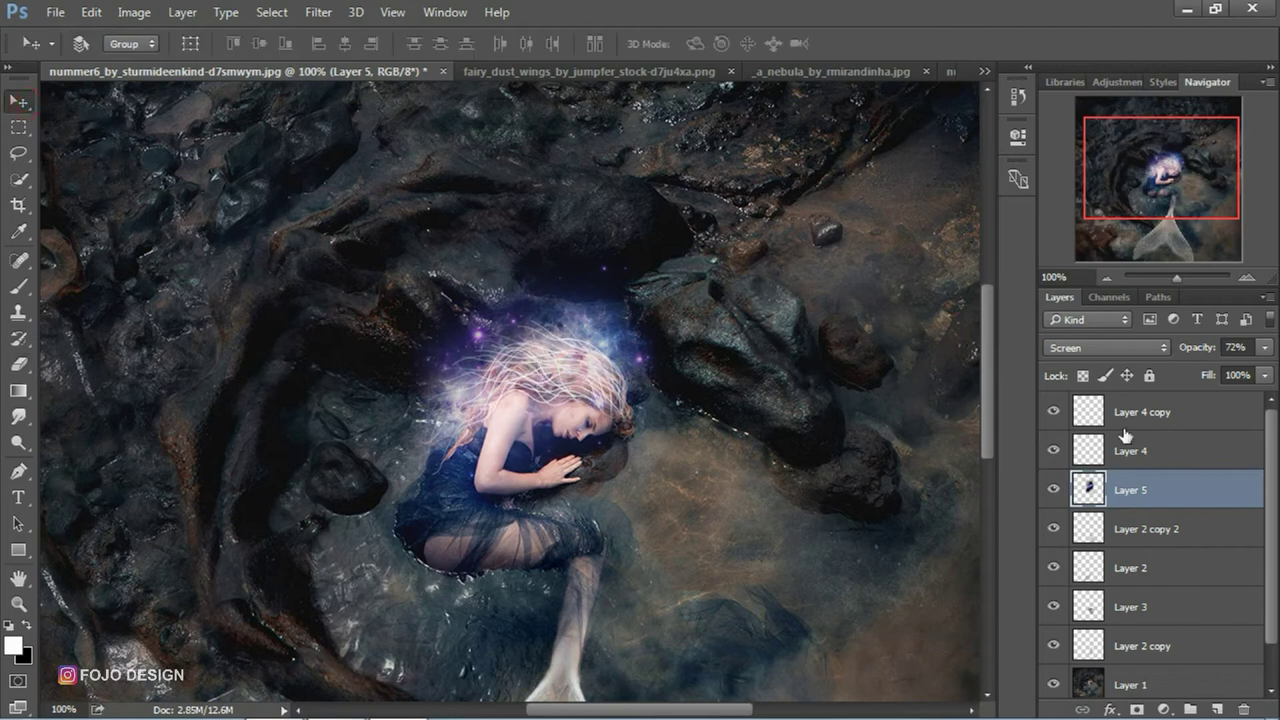
Merge Layer 2, Layer 2 copy and Layer 2 copy 2 into one layer
{"action": "scroll", "coordinate": [1150, 560], "scroll_direction": "down", "scroll_amount": 2}
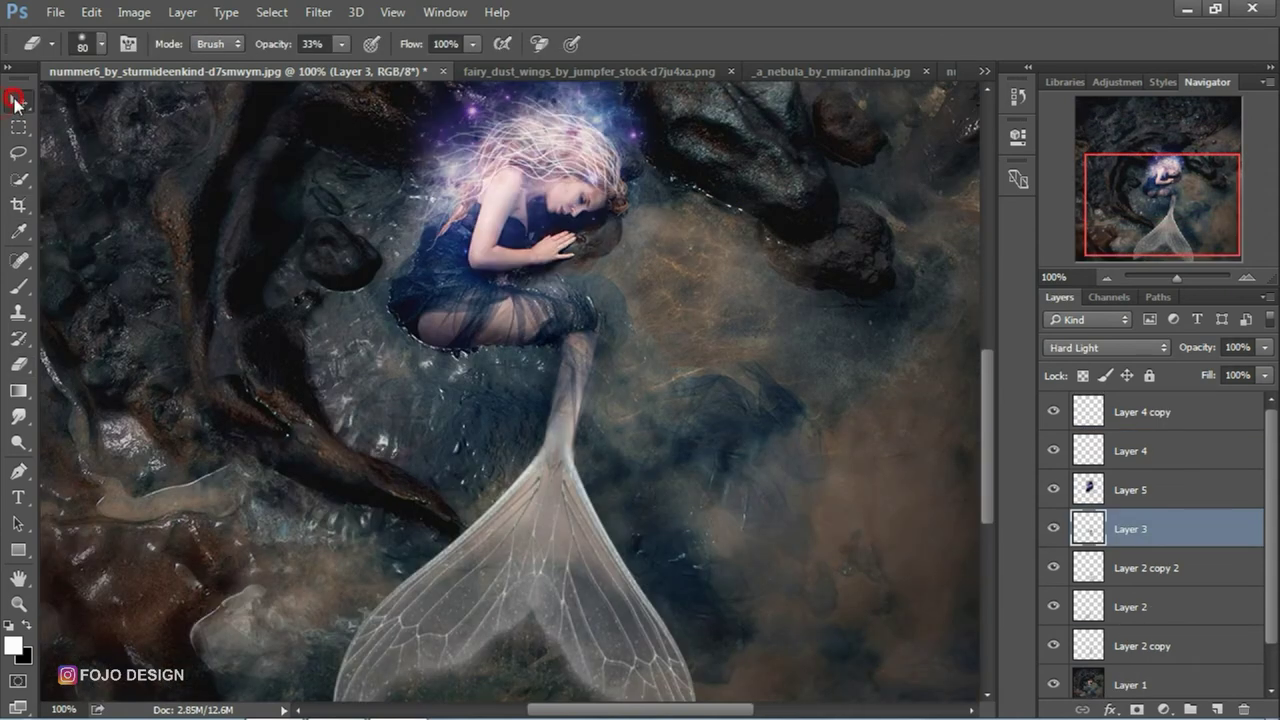
{"action": "left_click", "coordinate": [16, 101]}
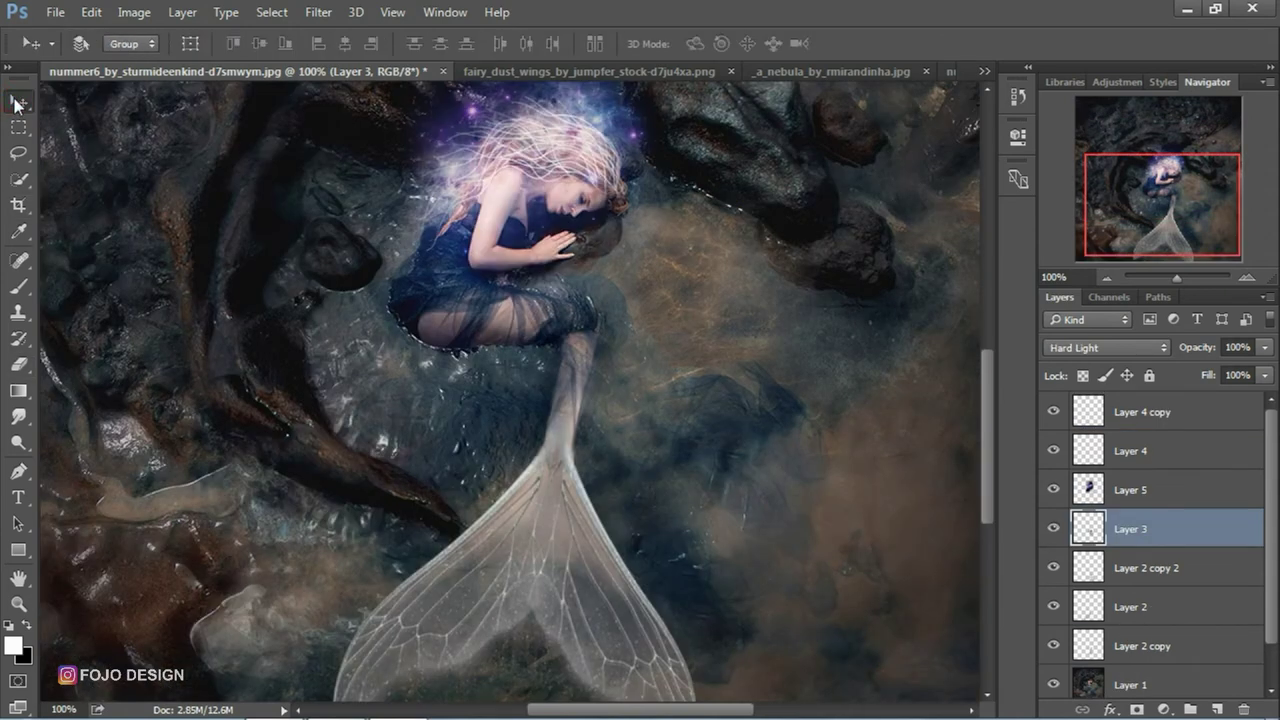
{"action": "left_click", "coordinate": [1145, 568], "text": "ctrl"}
{"action": "left_click", "coordinate": [1150, 606], "text": "ctrl"}
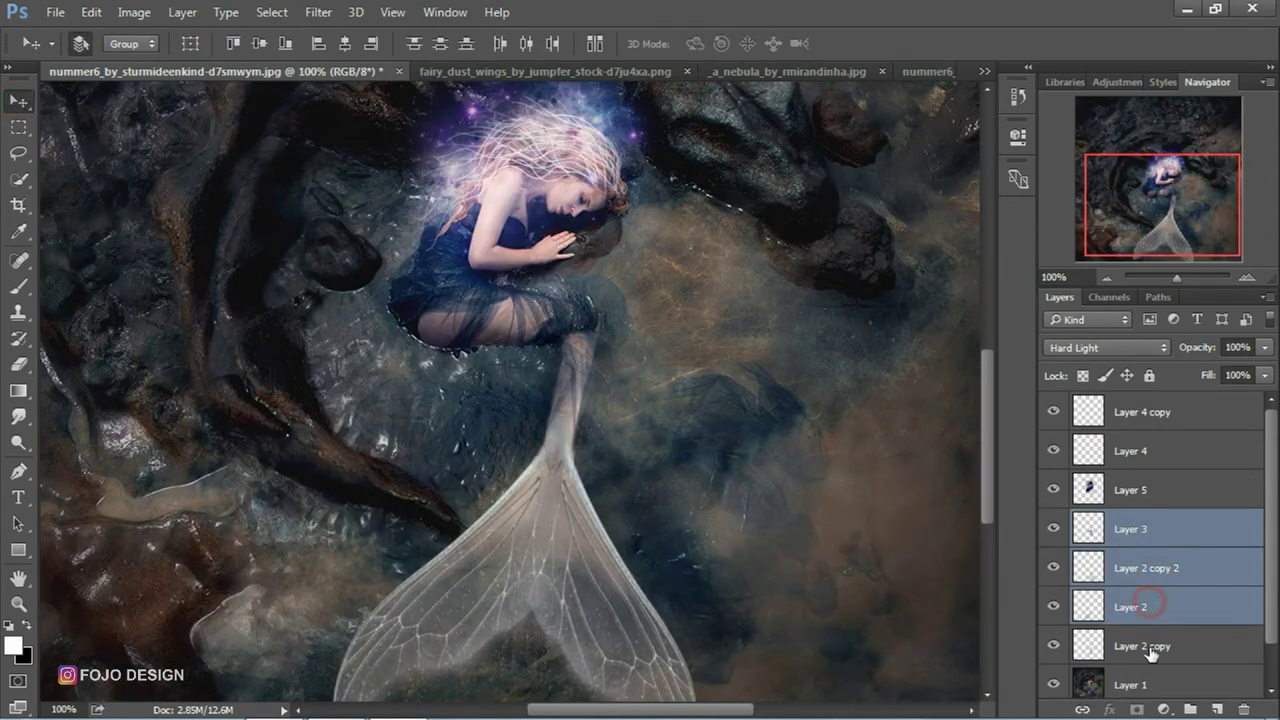
{"action": "left_click", "coordinate": [1150, 645], "text": "ctrl"}
{"action": "left_click", "coordinate": [1145, 529], "text": "ctrl"}
{"action": "key", "text": "ctrl+e"}
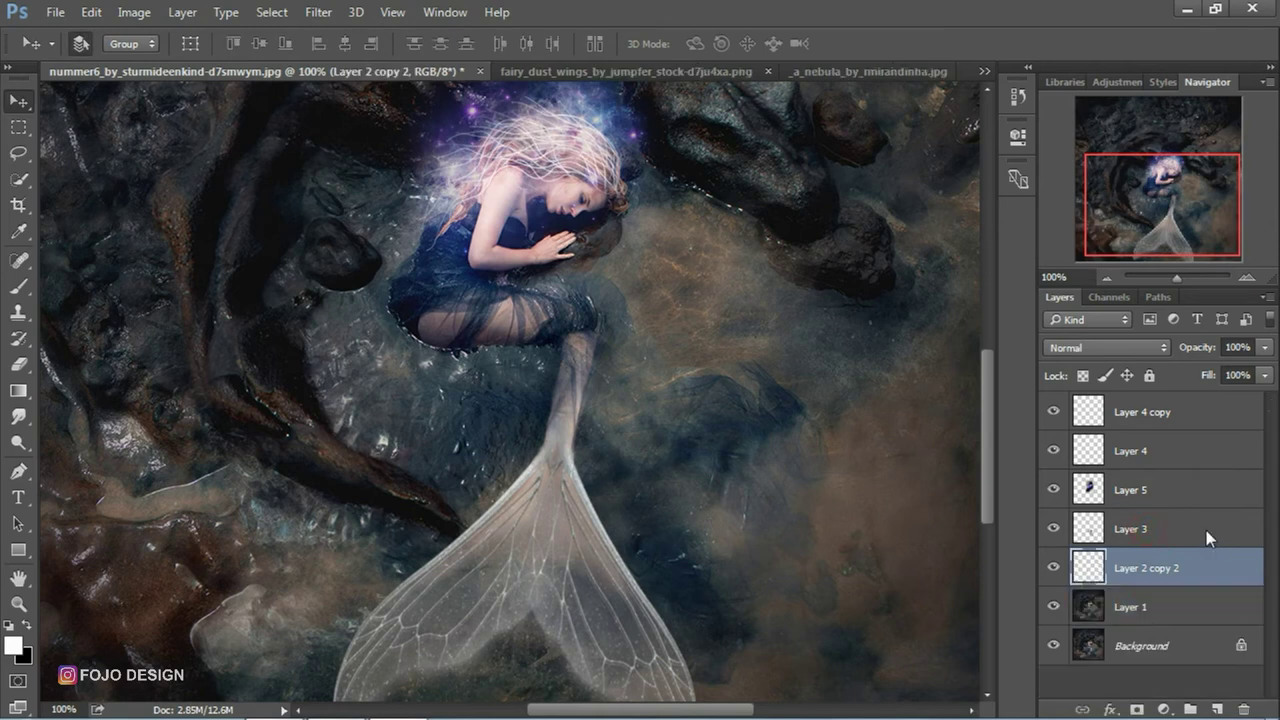
Merge Layer 1 into Layer 2 copy 2, then toggle layer visibility to compare the tail
{"action": "left_click", "coordinate": [1143, 604], "text": "ctrl"}
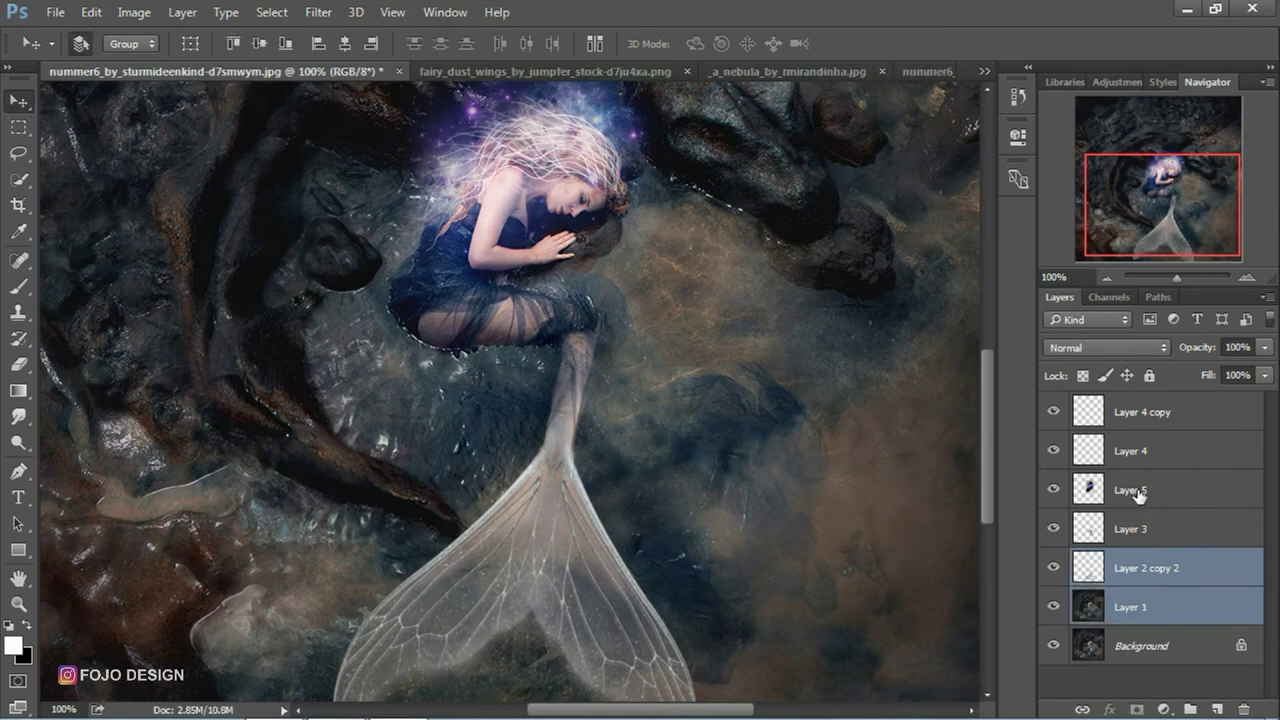
{"action": "key", "text": "ctrl+e"}
{"action": "left_click", "coordinate": [1054, 567]}
{"action": "left_click", "coordinate": [1054, 567]}
{"action": "left_click", "coordinate": [1054, 527]}
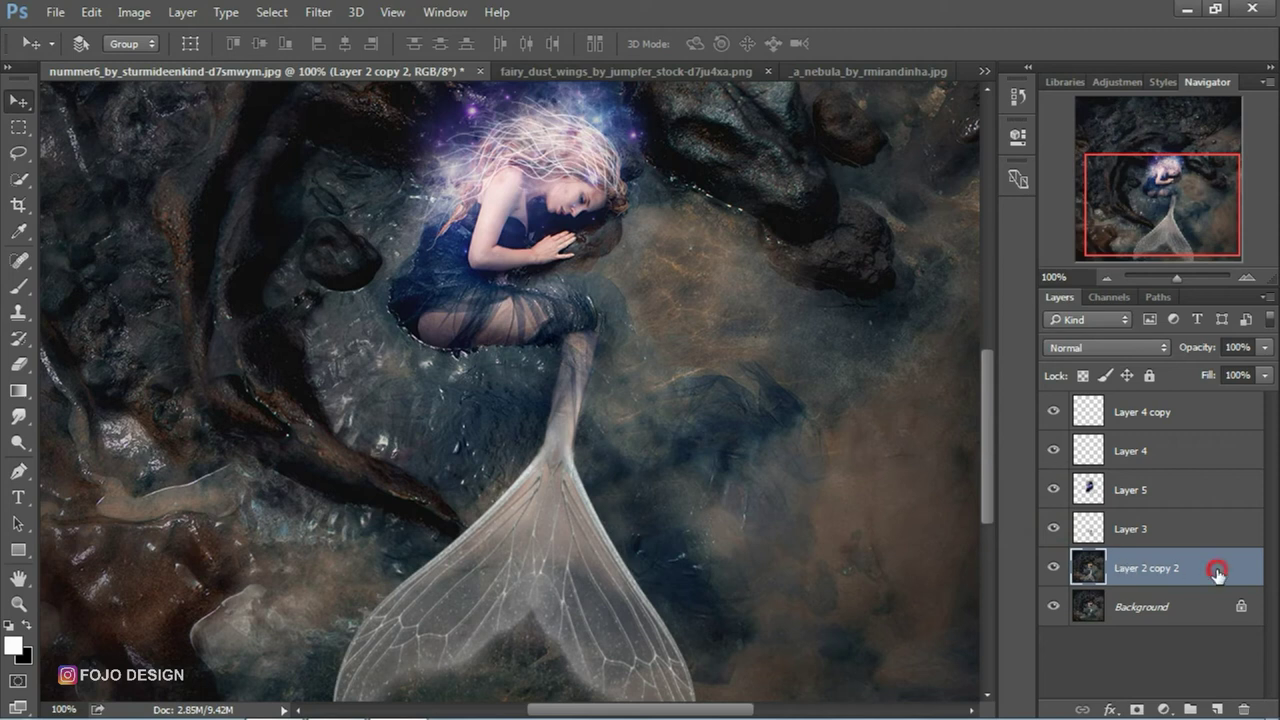
{"action": "left_click", "coordinate": [319, 12]}
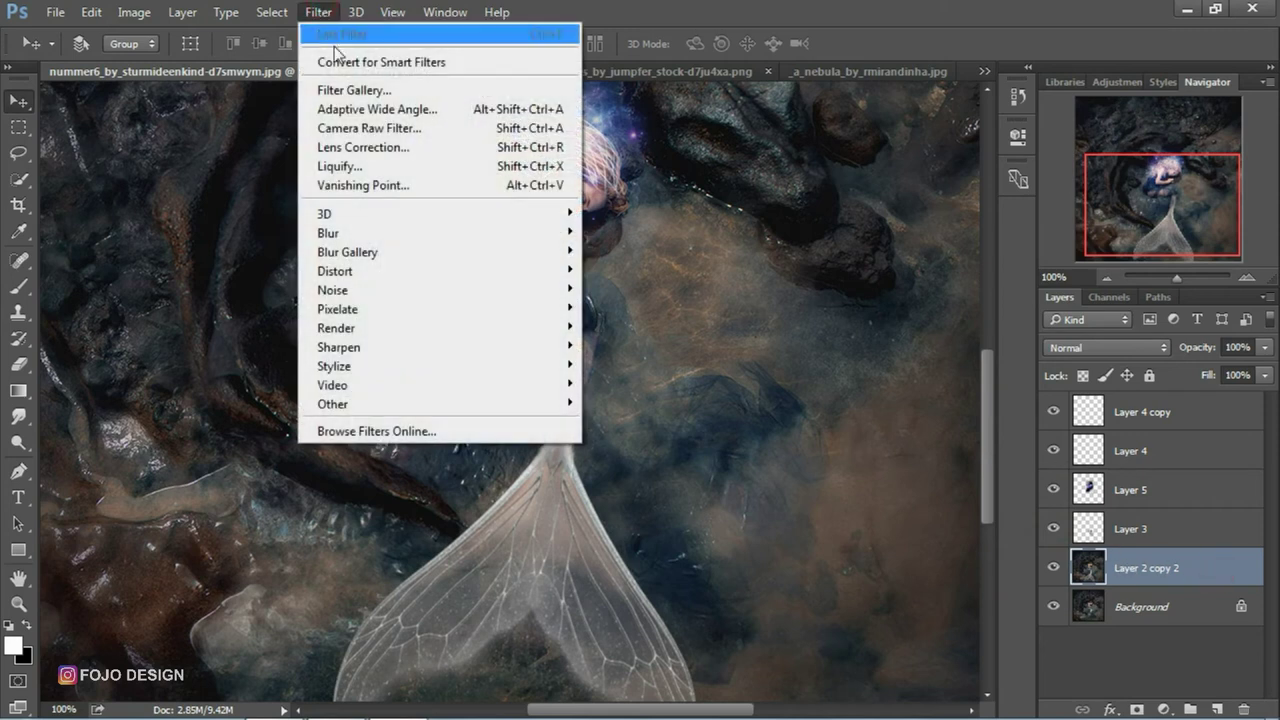
In Liquify, push the waist-to-tail join into shape and straighten the tail's narrow stem
{"action": "left_click", "coordinate": [487, 168]}
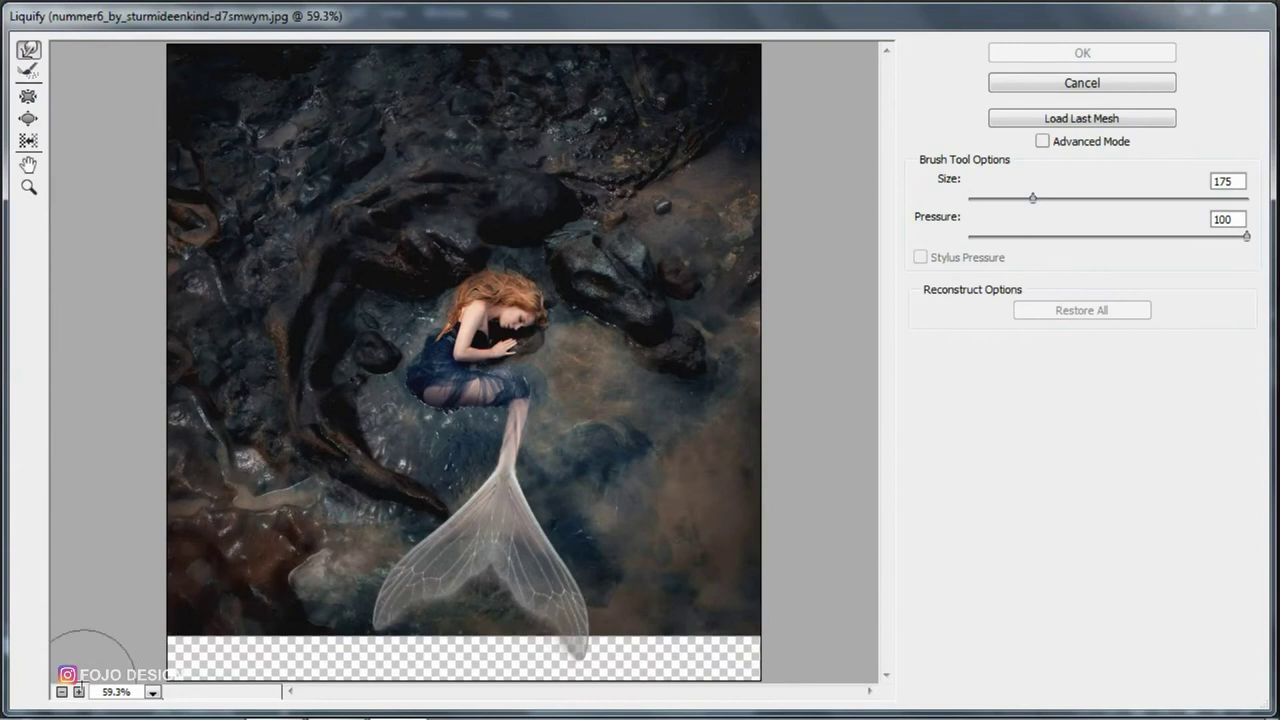
{"action": "left_click", "coordinate": [78, 692]}
{"action": "left_click", "coordinate": [78, 692]}
{"action": "scroll", "coordinate": [657, 328], "scroll_direction": "down", "scroll_amount": 2}
{"action": "scroll", "coordinate": [600, 300], "scroll_direction": "down", "scroll_amount": 1}
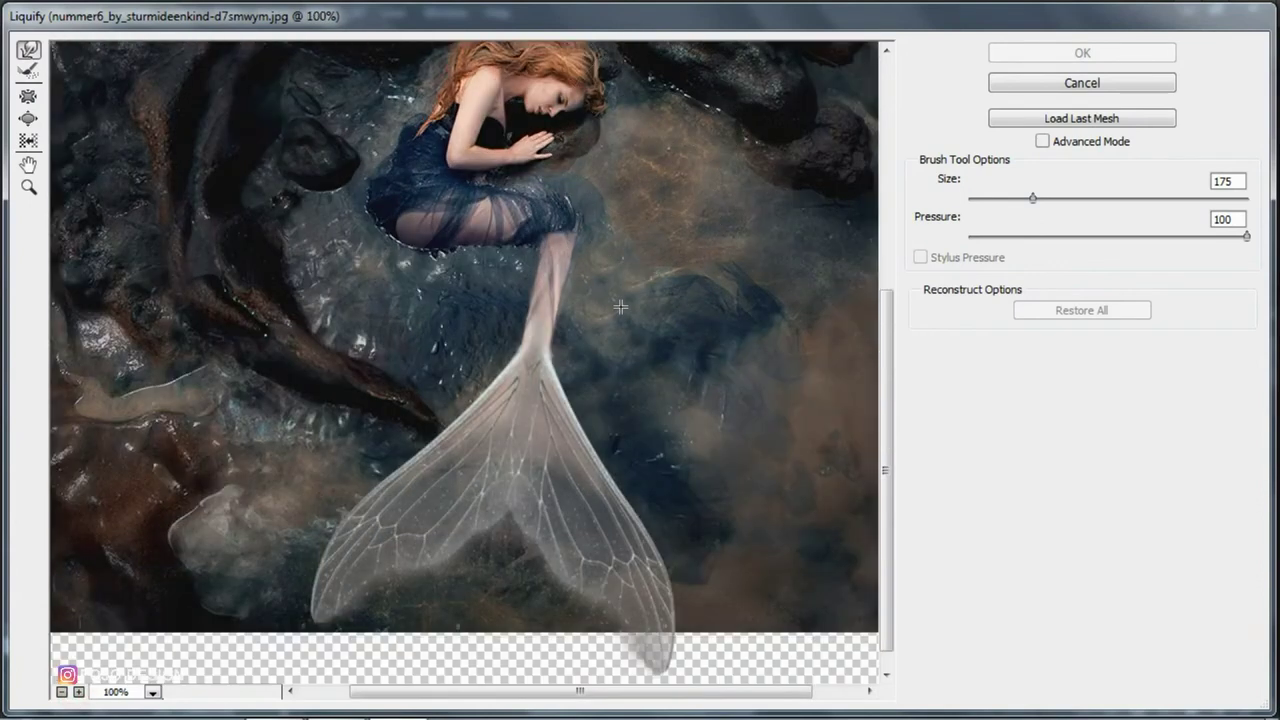
{"action": "key", "text": "bracketleft"}
{"action": "key", "text": "bracketleft"}
{"action": "key", "text": "bracketleft"}
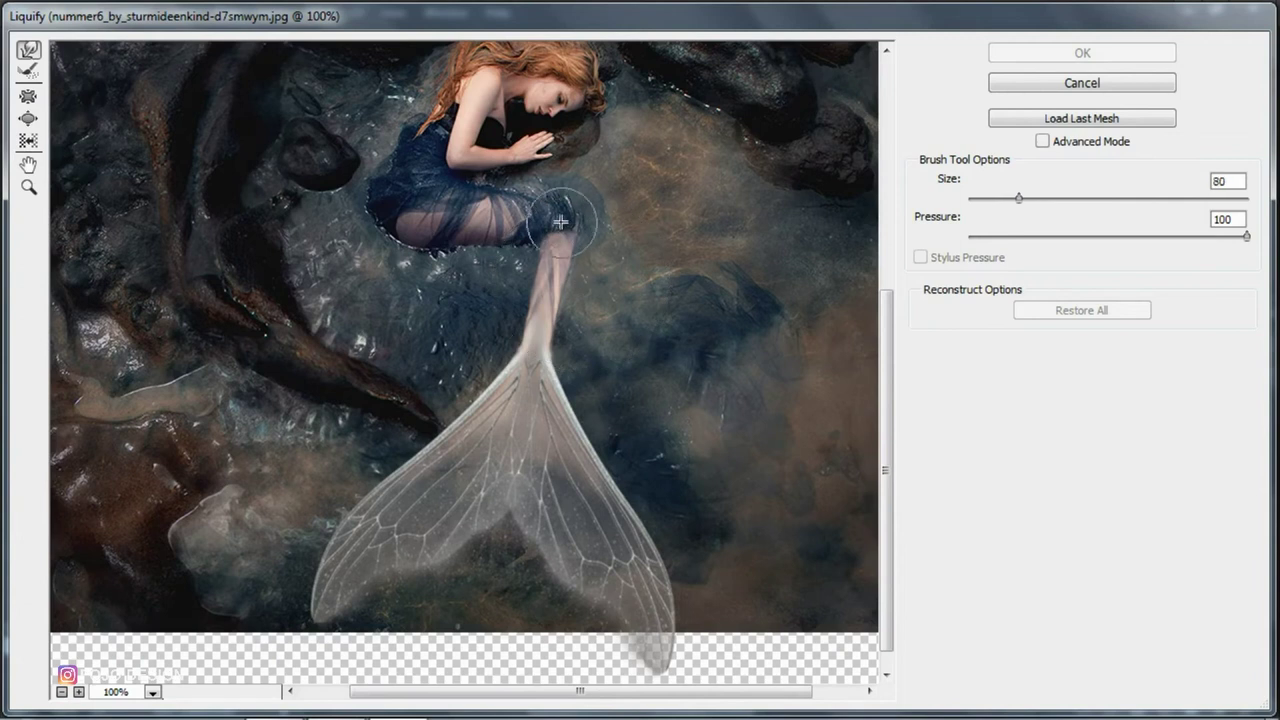
{"action": "left_click_drag", "start_coordinate": [567, 220], "coordinate": [572, 207]}
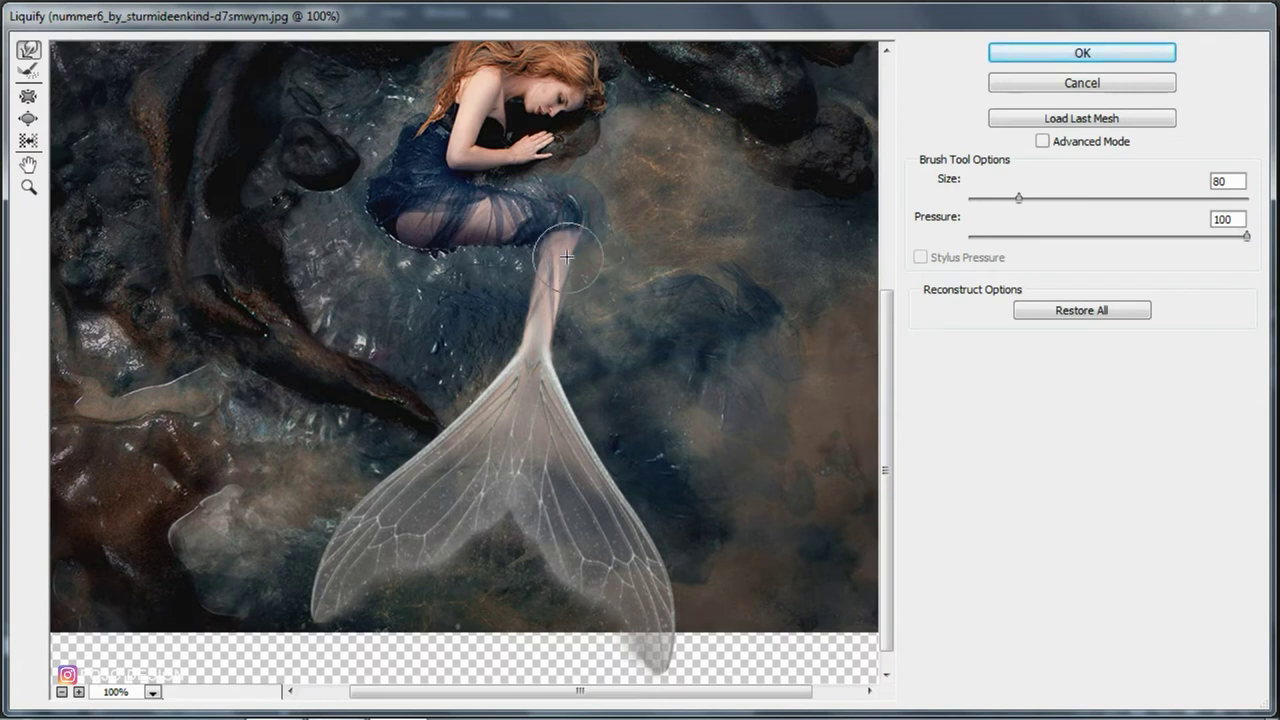
{"action": "mouse_move", "coordinate": [563, 257]}
{"action": "left_mouse_down"}
{"action": "mouse_move", "coordinate": [563, 329]}
{"action": "mouse_move", "coordinate": [517, 328]}
{"action": "mouse_move", "coordinate": [600, 320]}
{"action": "left_mouse_up"}
{"action": "key", "text": "bracketright"}
{"action": "key", "text": "bracketright"}
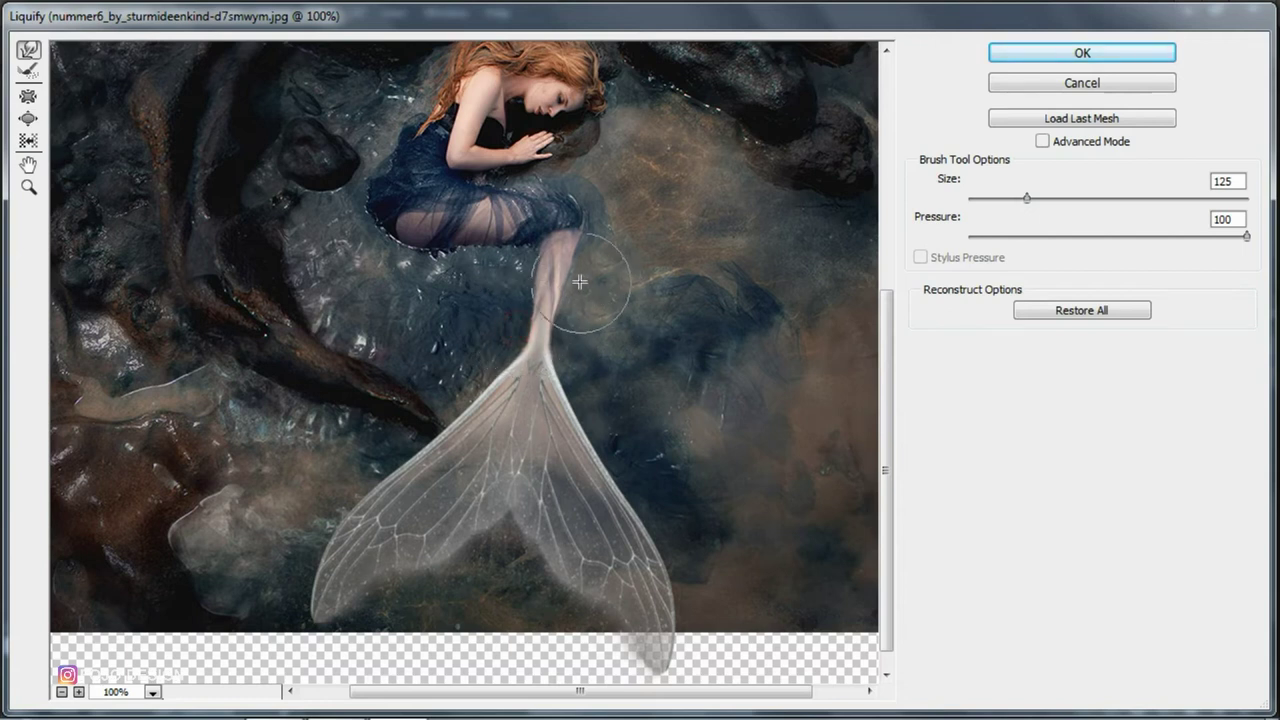
{"action": "left_click_drag", "start_coordinate": [565, 356], "coordinate": [560, 357]}
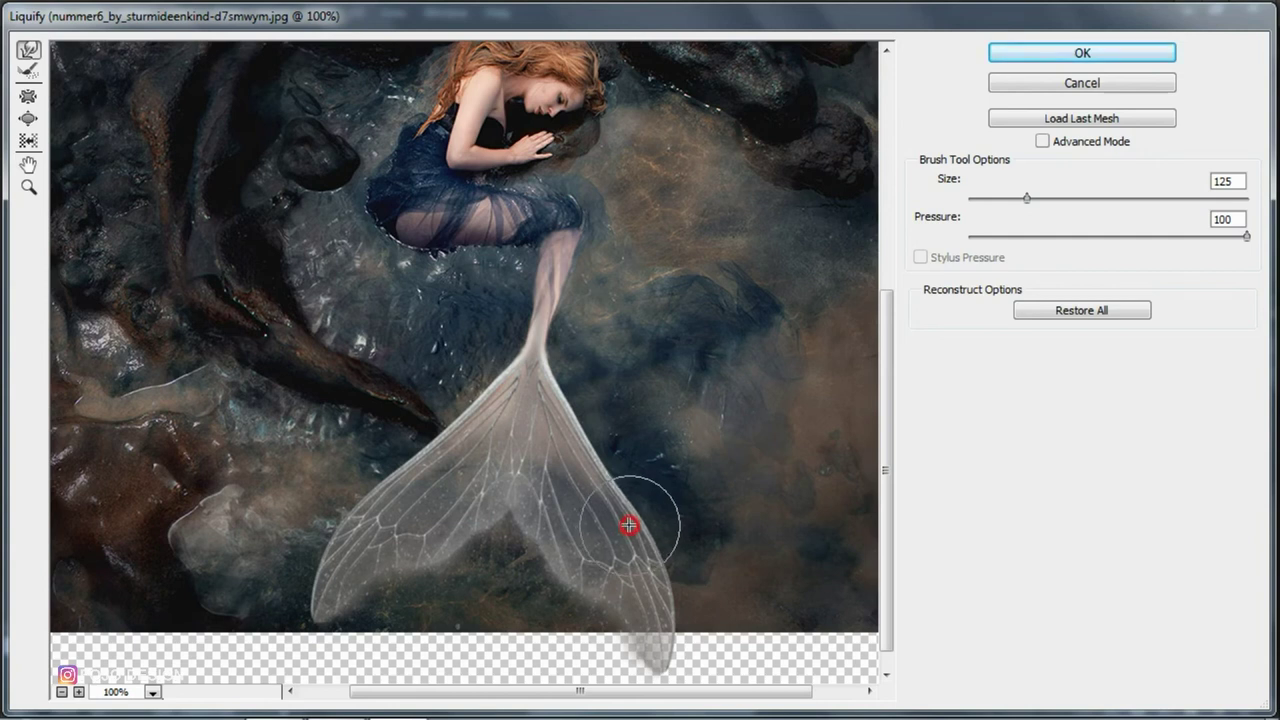
Smooth the tail's right and upper-left edges, lift its dark notch, and blend the dress hem
{"action": "left_click_drag", "start_coordinate": [625, 525], "coordinate": [586, 477]}
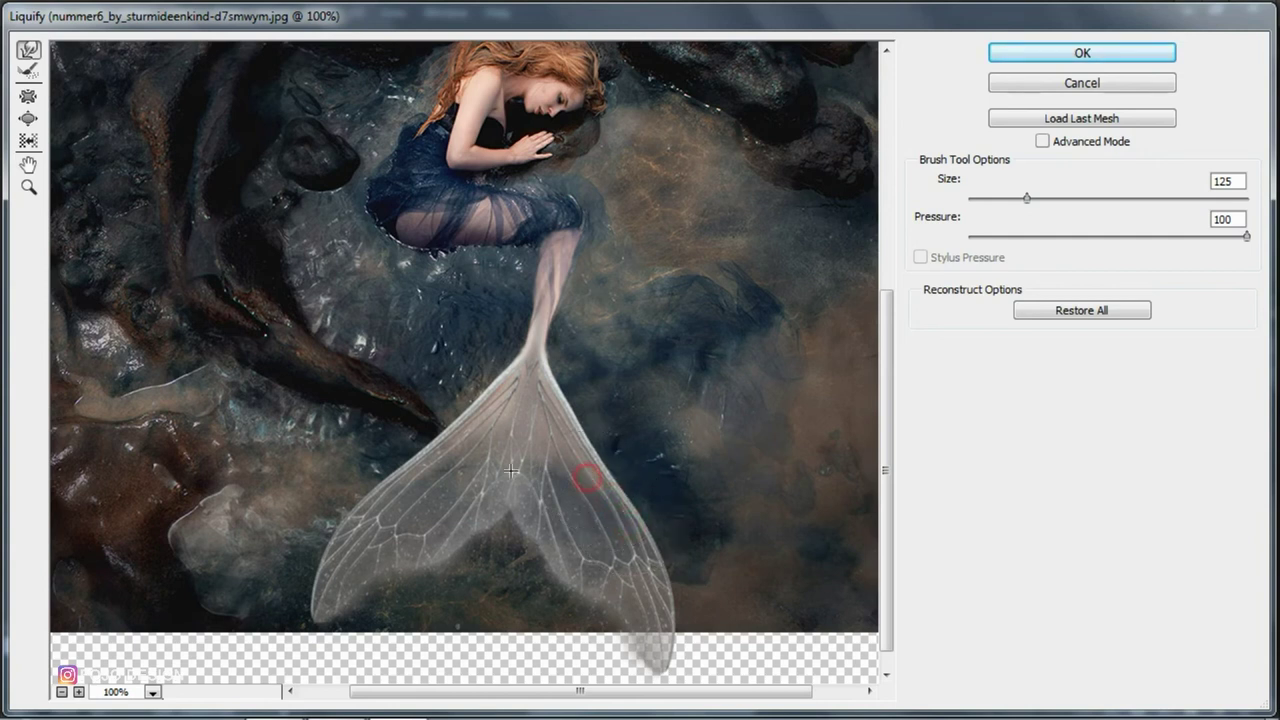
{"action": "left_click_drag", "start_coordinate": [450, 441], "coordinate": [425, 427]}
{"action": "left_click", "coordinate": [466, 370]}
{"action": "scroll", "coordinate": [628, 388], "scroll_direction": "up", "scroll_amount": 2}
{"action": "left_click_drag", "start_coordinate": [585, 480], "coordinate": [568, 492]}
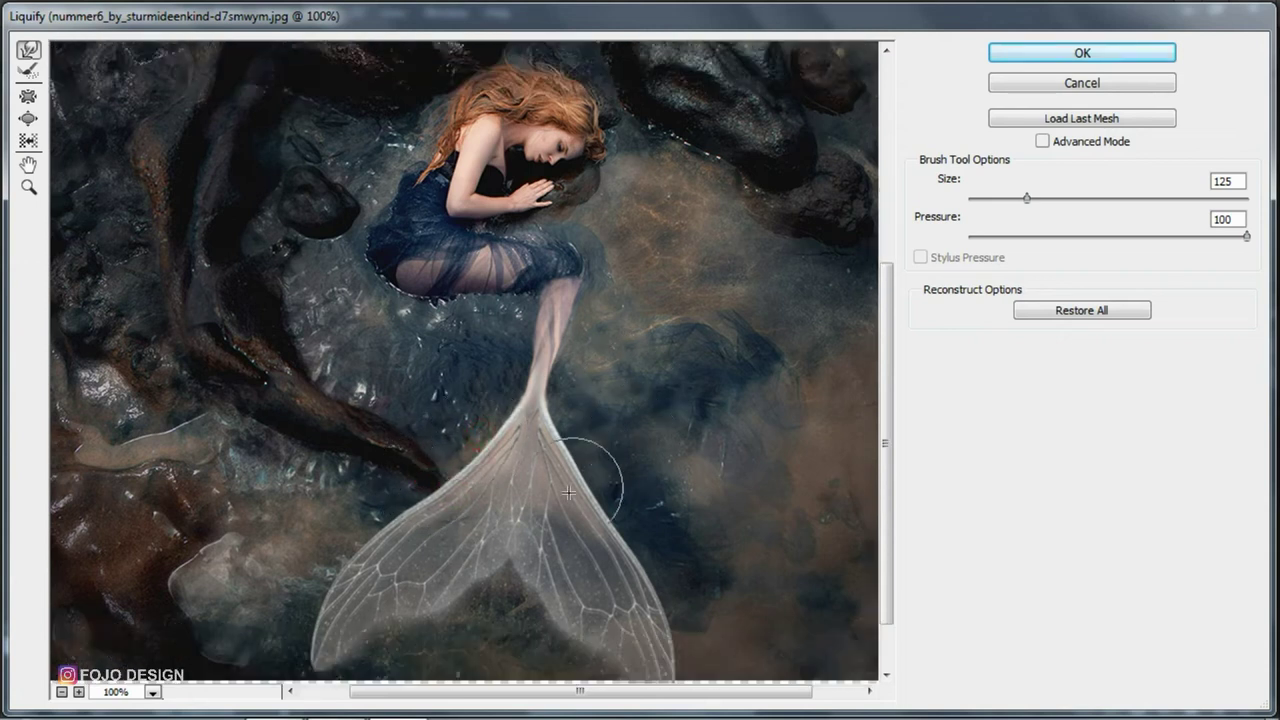
{"action": "left_click_drag", "start_coordinate": [505, 566], "coordinate": [512, 541]}
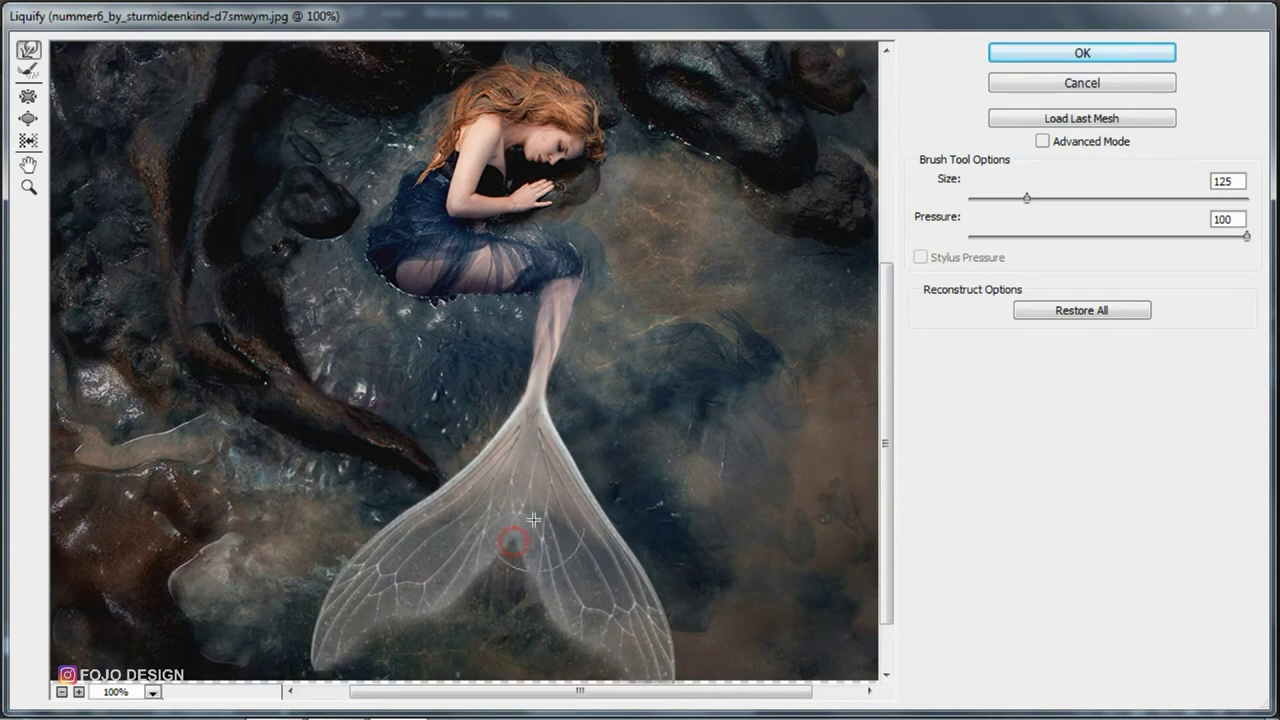
{"action": "scroll", "coordinate": [500, 560], "scroll_direction": "up", "scroll_amount": 1}
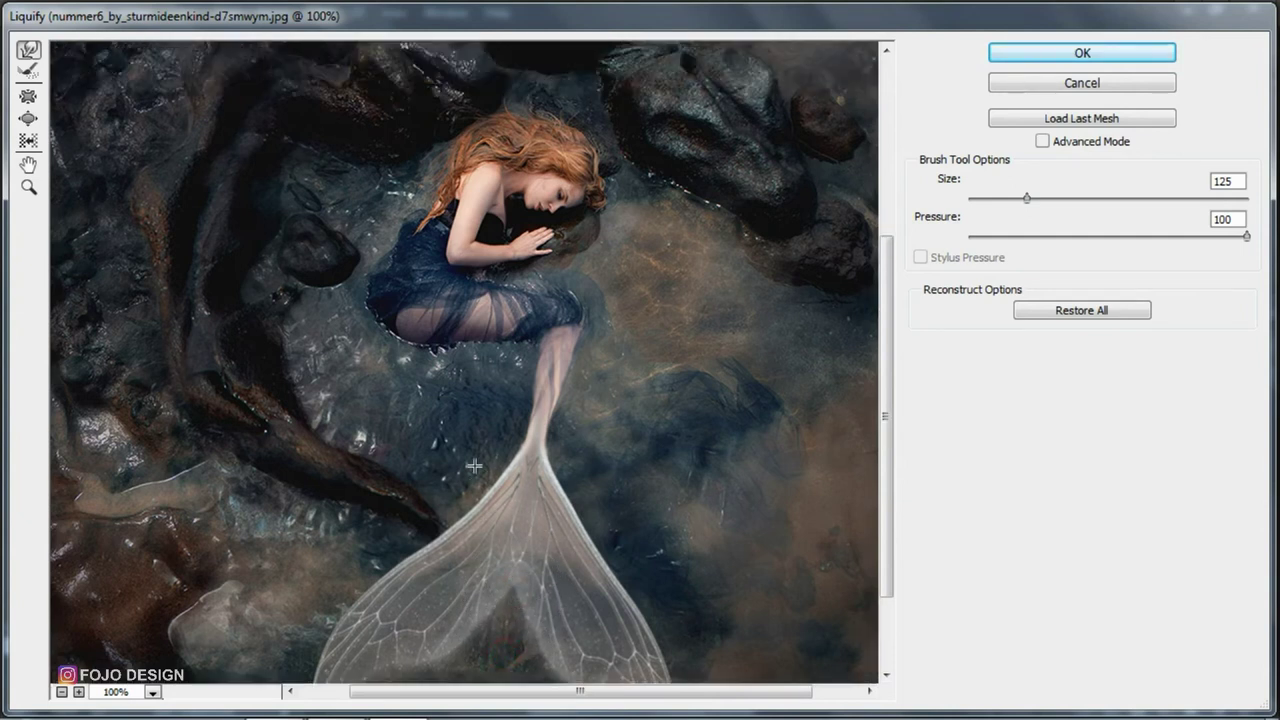
{"action": "scroll", "coordinate": [480, 490], "scroll_direction": "up", "scroll_amount": 2}
{"action": "left_click_drag", "start_coordinate": [483, 432], "coordinate": [435, 448]}
{"action": "left_click", "coordinate": [451, 454]}
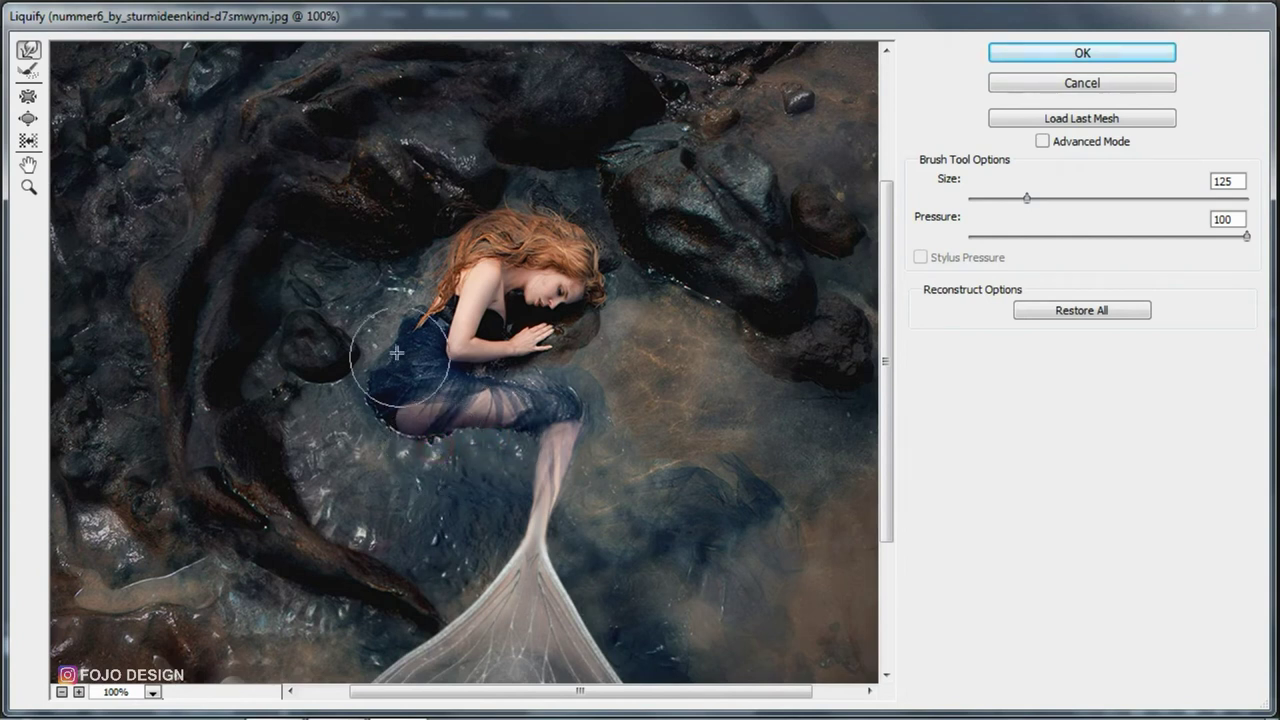
Zoom Liquify to 400% and Forward Warp the fingertips smooth along the hair edge
{"action": "key", "text": "bracketleft"}
{"action": "key", "text": "bracketleft"}
{"action": "key", "text": "bracketleft"}
{"action": "key", "text": "bracketleft"}
{"action": "key", "text": "bracketleft"}
{"action": "key", "text": "bracketleft"}
{"action": "key", "text": "bracketleft"}
{"action": "key", "text": "bracketleft"}
{"action": "left_click", "coordinate": [78, 691]}
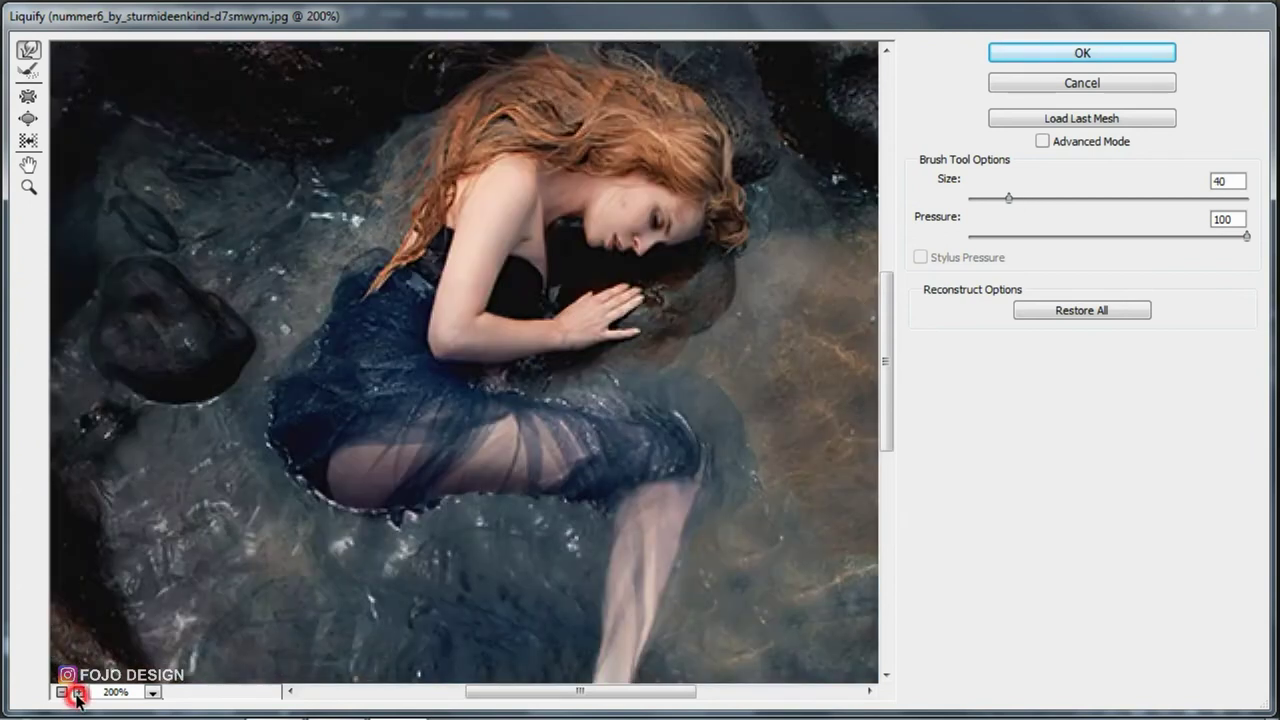
{"action": "left_click", "coordinate": [78, 691]}
{"action": "left_click_drag", "start_coordinate": [550, 692], "coordinate": [591, 690]}
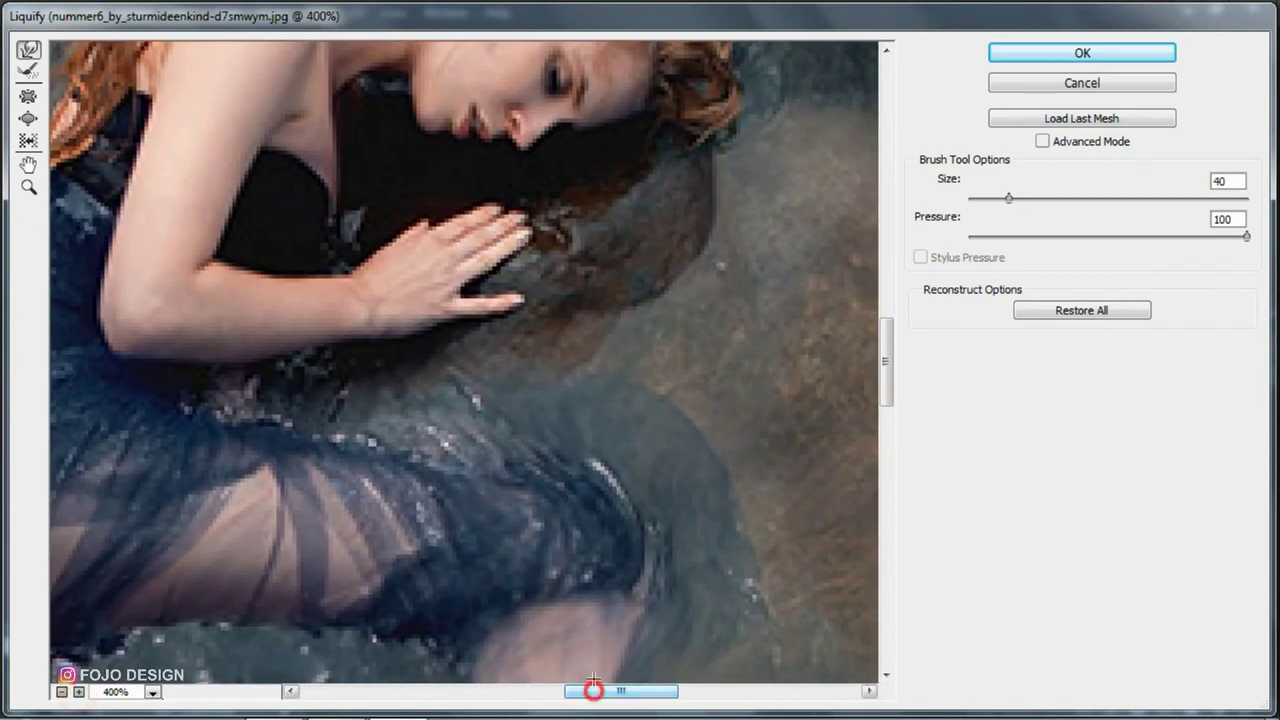
{"action": "left_click_drag", "start_coordinate": [886, 390], "coordinate": [886, 362]}
{"action": "key", "text": "bracketleft"}
{"action": "key", "text": "bracketleft"}
{"action": "key", "text": "bracketleft"}
{"action": "key", "text": "bracketleft"}
{"action": "key", "text": "bracketleft"}
{"action": "key", "text": "bracketleft"}
{"action": "key", "text": "bracketleft"}
{"action": "left_click_drag", "start_coordinate": [527, 489], "coordinate": [568, 471]}
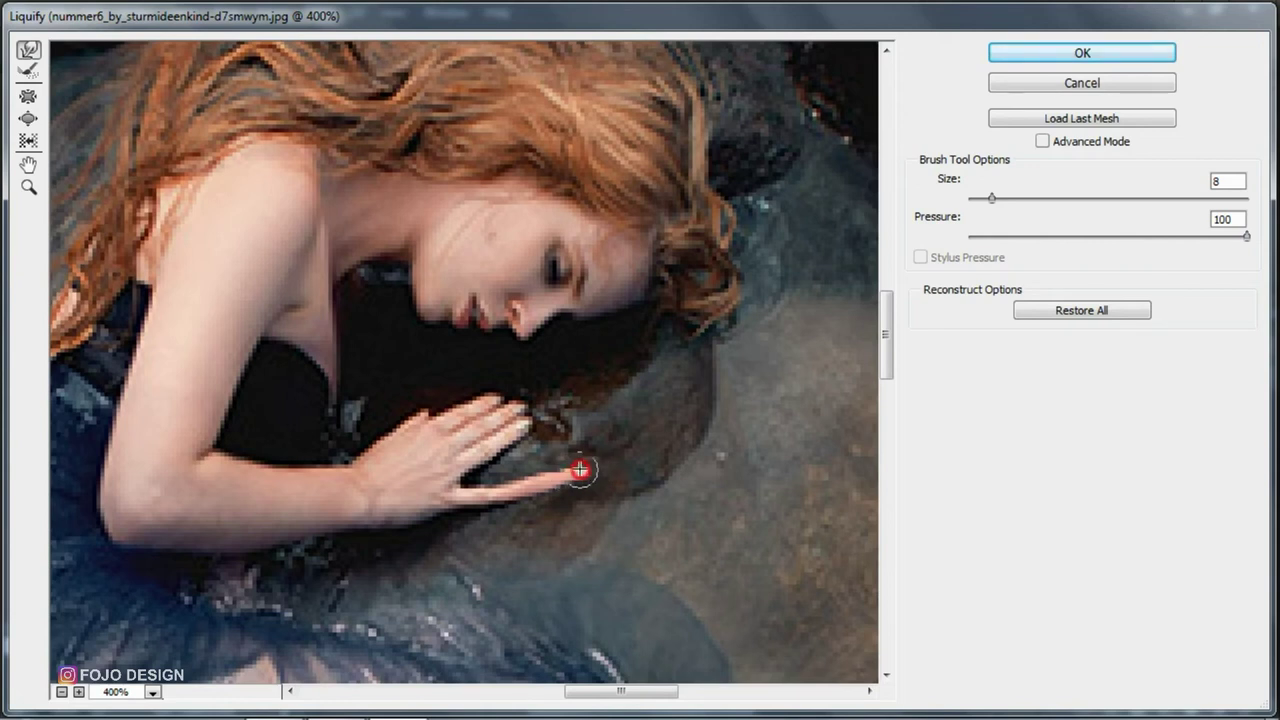
{"action": "mouse_move", "coordinate": [522, 427]}
{"action": "left_mouse_down"}
{"action": "mouse_move", "coordinate": [551, 403]}
{"action": "mouse_move", "coordinate": [510, 420]}
{"action": "mouse_move", "coordinate": [534, 391]}
{"action": "mouse_move", "coordinate": [477, 412]}
{"action": "mouse_move", "coordinate": [517, 386]}
{"action": "mouse_move", "coordinate": [512, 414]}
{"action": "mouse_move", "coordinate": [566, 401]}
{"action": "mouse_move", "coordinate": [567, 381]}
{"action": "left_mouse_up"}
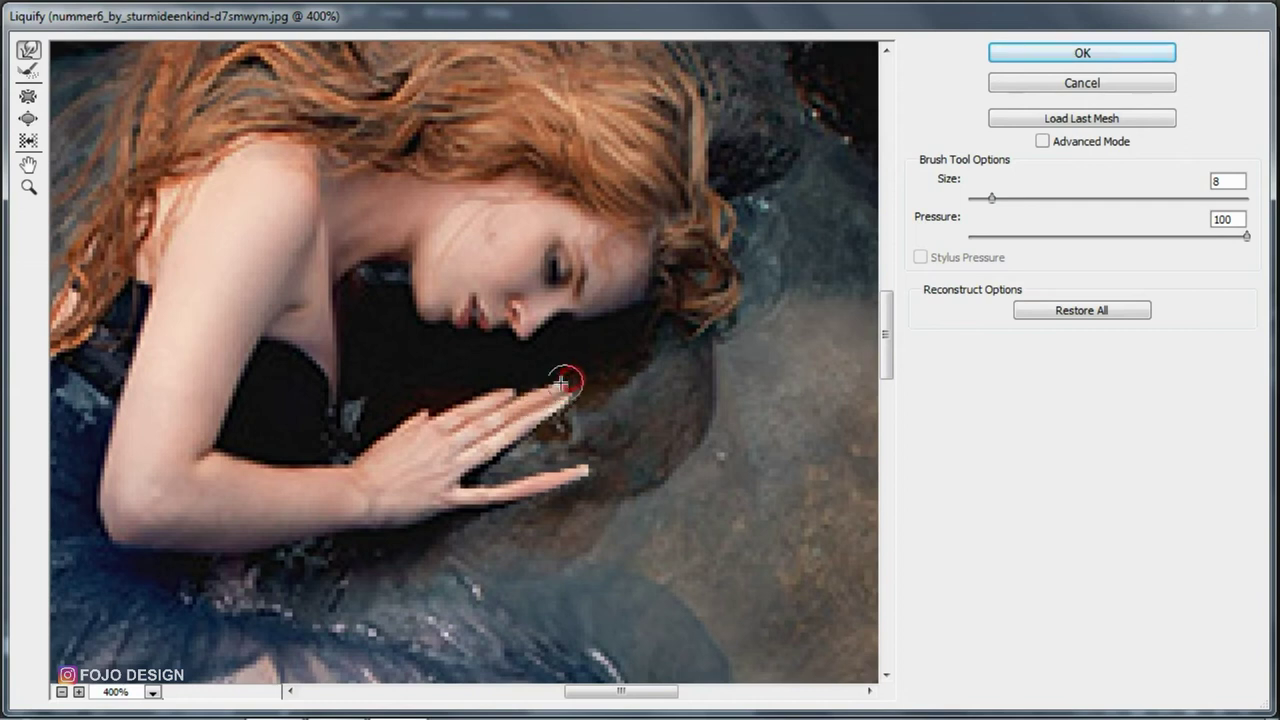
{"action": "left_click_drag", "start_coordinate": [493, 398], "coordinate": [553, 380]}
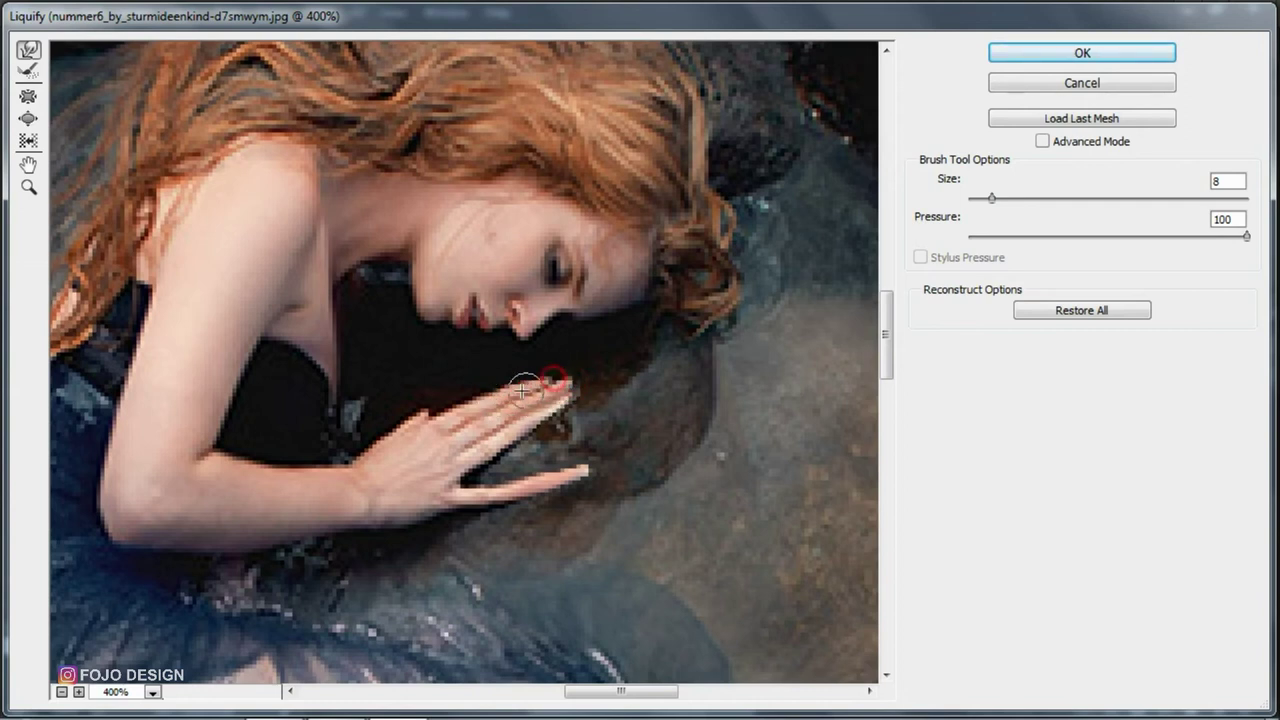
{"action": "mouse_move", "coordinate": [453, 393]}
{"action": "left_mouse_down"}
{"action": "mouse_move", "coordinate": [429, 409]}
{"action": "mouse_move", "coordinate": [451, 380]}
{"action": "mouse_move", "coordinate": [437, 405]}
{"action": "left_mouse_up"}
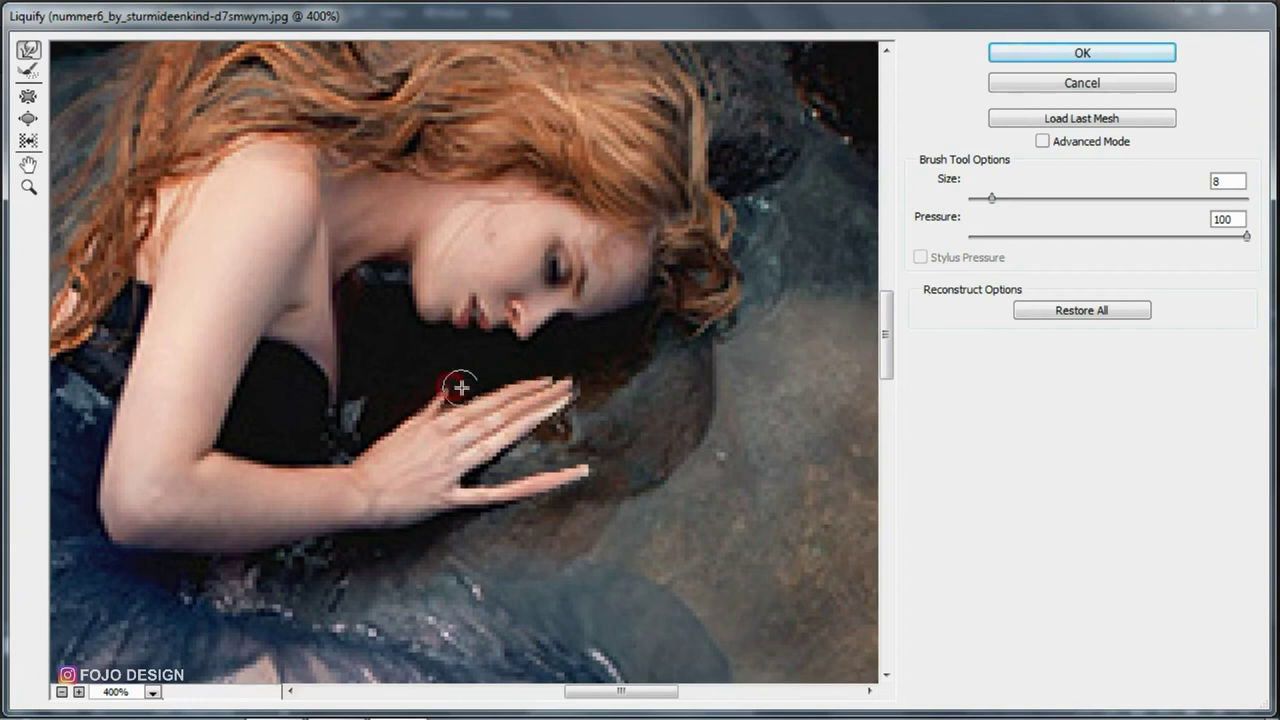
{"action": "mouse_move", "coordinate": [561, 414]}
{"action": "left_mouse_down"}
{"action": "mouse_move", "coordinate": [584, 394]}
{"action": "mouse_move", "coordinate": [586, 369]}
{"action": "mouse_move", "coordinate": [420, 326]}
{"action": "mouse_move", "coordinate": [427, 313]}
{"action": "left_mouse_up"}
Test a Bloat warp on the closed eye, then undo it
{"action": "key", "text": "bracketright"}
{"action": "key", "text": "bracketright"}
{"action": "key", "text": "bracketright"}
{"action": "left_click", "coordinate": [486, 329]}
{"action": "left_click", "coordinate": [28, 119]}
{"action": "key", "text": "bracketleft"}
{"action": "key", "text": "bracketleft"}
{"action": "key", "text": "bracketleft"}
{"action": "key", "text": "bracketleft"}
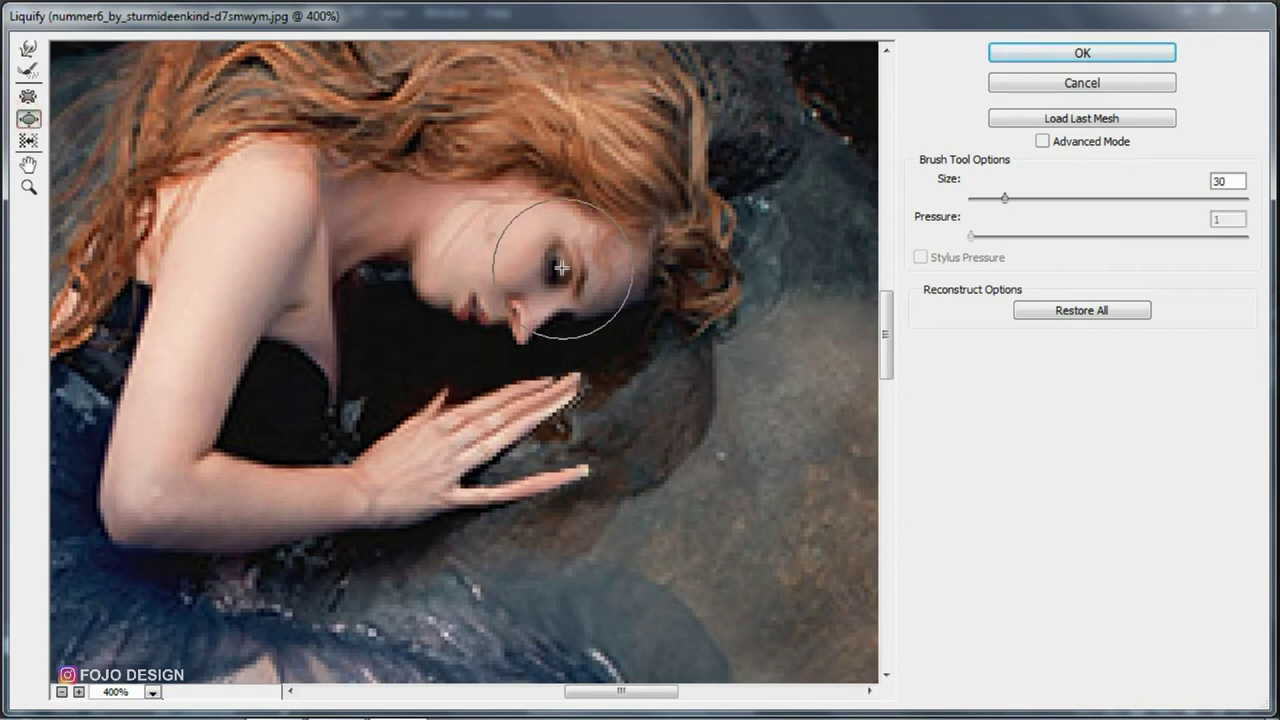
{"action": "left_click", "coordinate": [562, 268]}
{"action": "key", "text": "ctrl+z"}
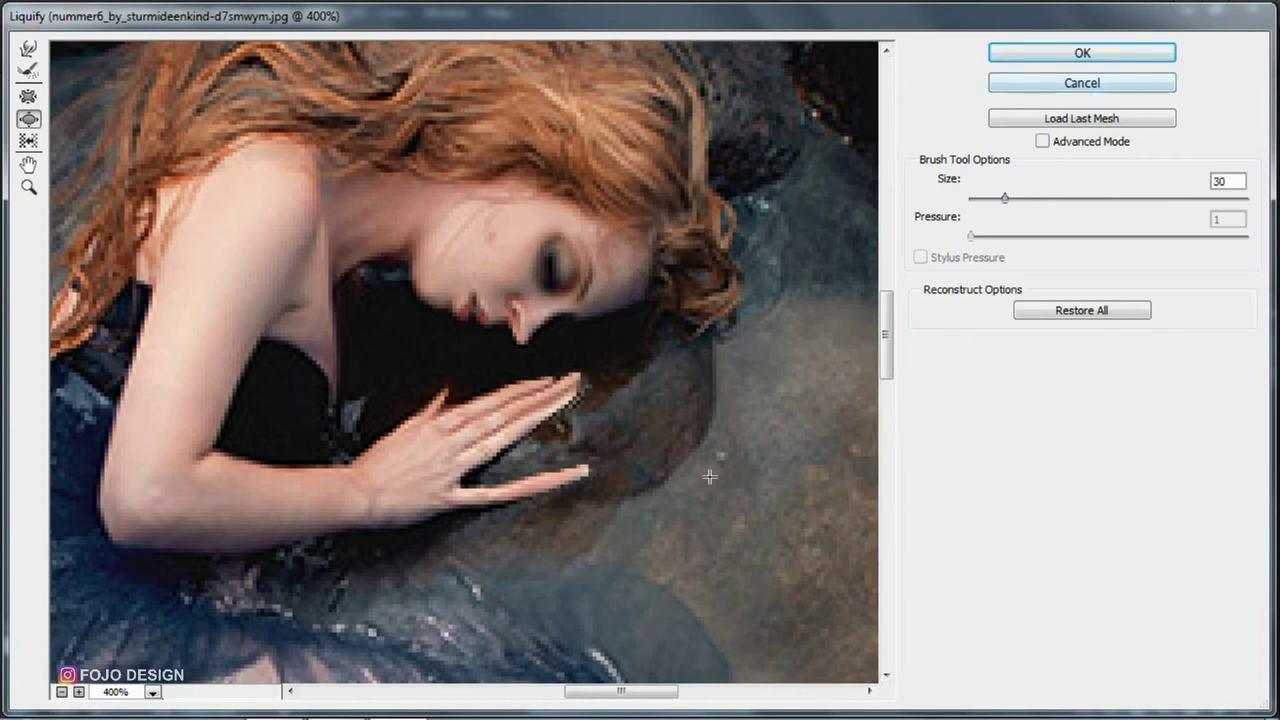
Inflate the dress near the chest and zoom the preview out to 300%
{"action": "left_click_drag", "start_coordinate": [629, 691], "coordinate": [610, 692]}
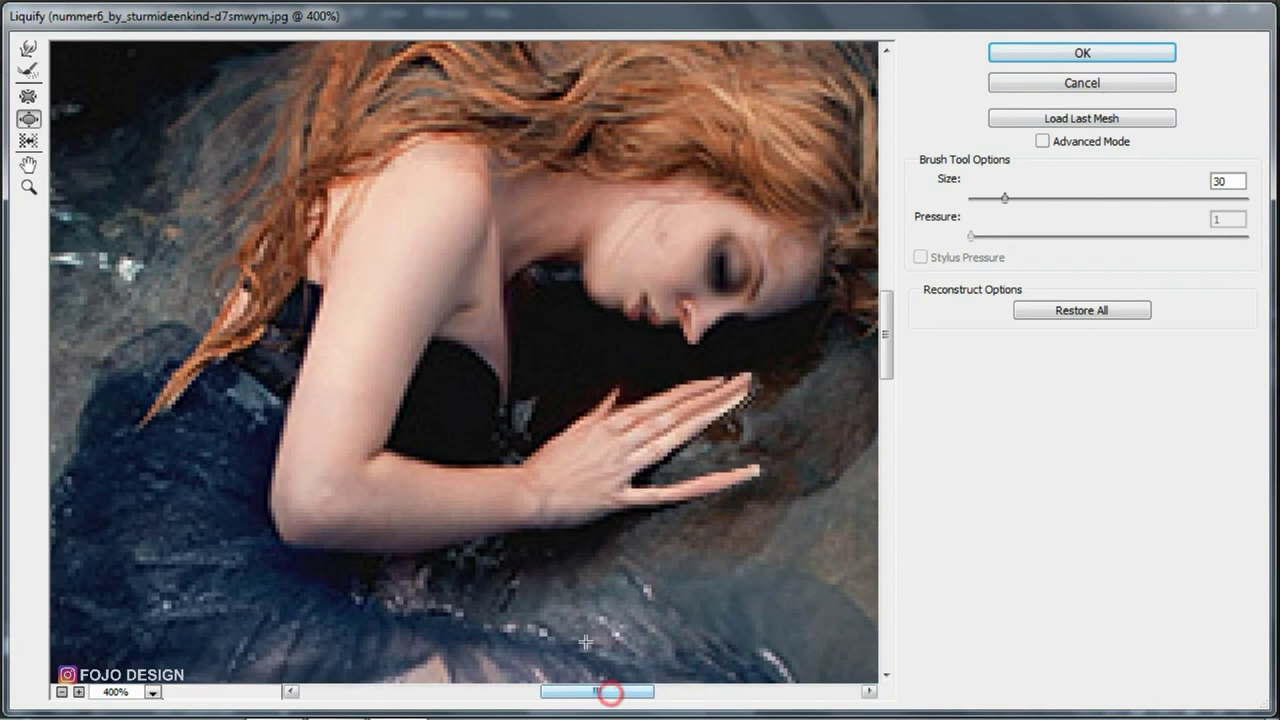
{"action": "left_click_drag", "start_coordinate": [491, 363], "coordinate": [500, 414]}
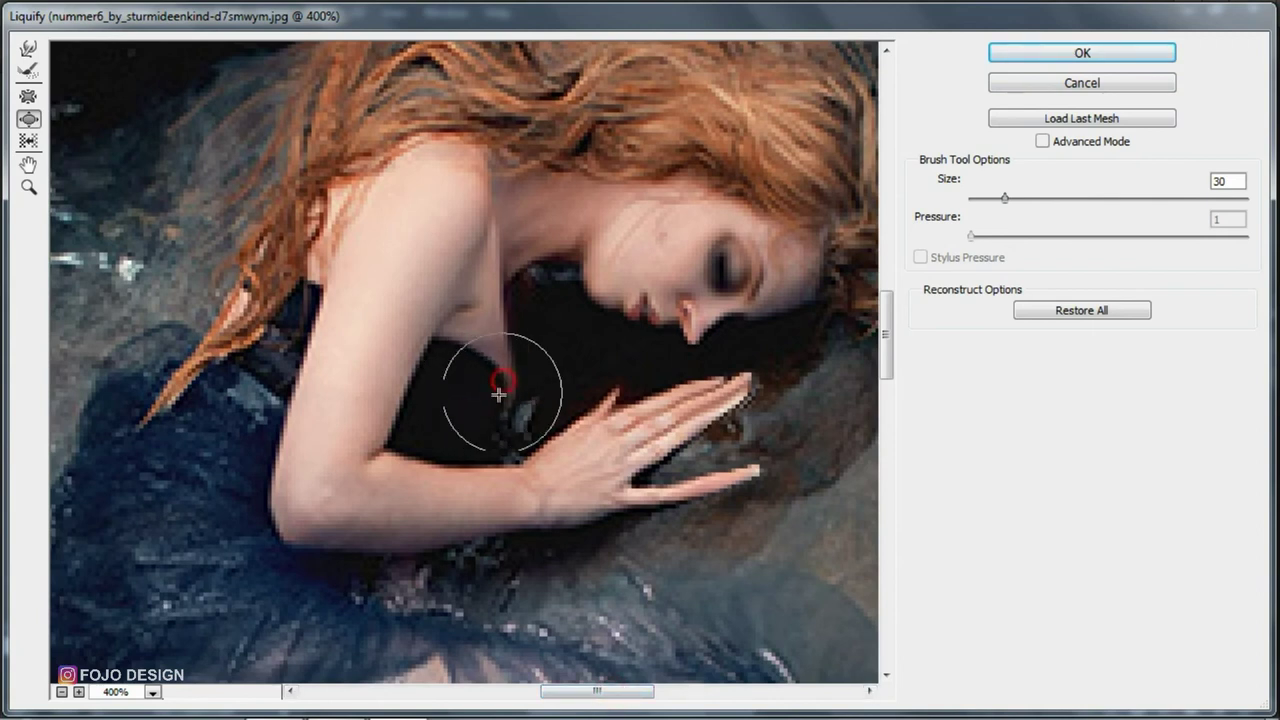
{"action": "scroll", "coordinate": [156, 428], "scroll_direction": "down", "scroll_amount": 5}
{"action": "left_click_drag", "start_coordinate": [128, 449], "coordinate": [100, 491]}
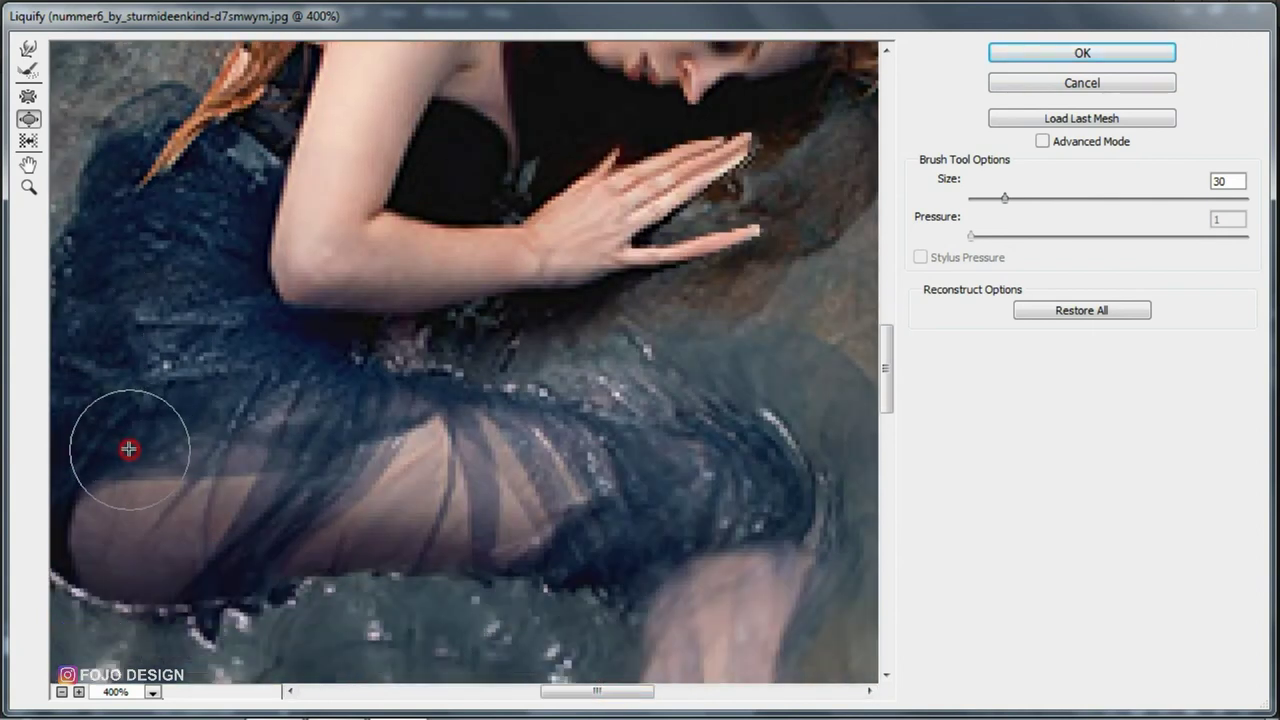
{"action": "left_click", "coordinate": [60, 692]}
{"action": "key", "text": "bracketright"}
Pucker-slim the shoulder and arm contour and tighten the dark dress beside the arm
{"action": "key", "text": "bracketright"}
{"action": "key", "text": "bracketright"}
{"action": "key", "text": "bracketright"}
{"action": "key", "text": "bracketright"}
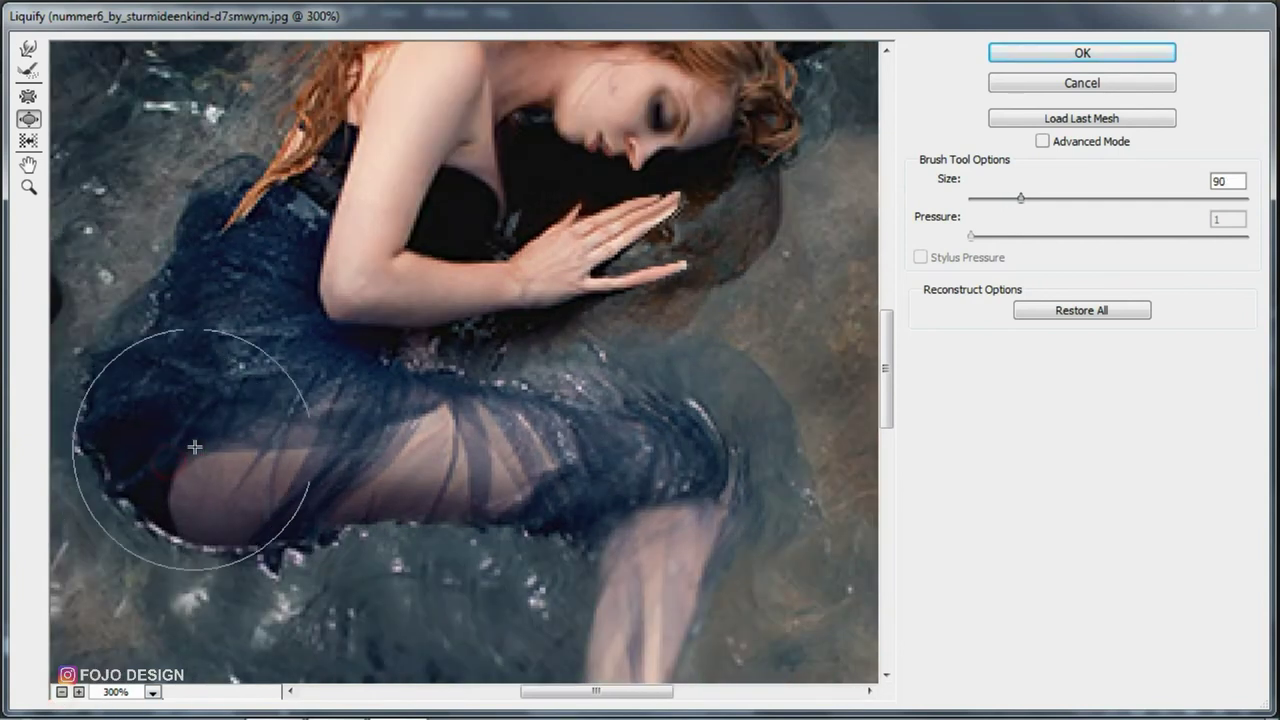
{"action": "scroll", "coordinate": [270, 440], "scroll_direction": "up", "scroll_amount": 4}
{"action": "left_click", "coordinate": [28, 96]}
{"action": "key", "text": "bracketright"}
{"action": "key", "text": "bracketleft"}
{"action": "key", "text": "bracketleft"}
{"action": "key", "text": "bracketleft"}
{"action": "key", "text": "bracketleft"}
{"action": "key", "text": "bracketleft"}
{"action": "key", "text": "bracketleft"}
{"action": "mouse_move", "coordinate": [420, 252]}
{"action": "left_mouse_down"}
{"action": "mouse_move", "coordinate": [351, 402]}
{"action": "mouse_move", "coordinate": [363, 429]}
{"action": "mouse_move", "coordinate": [500, 432]}
{"action": "mouse_move", "coordinate": [484, 430]}
{"action": "left_mouse_up"}
{"action": "left_click_drag", "start_coordinate": [357, 423], "coordinate": [290, 373]}
{"action": "key", "text": "bracketright"}
{"action": "key", "text": "bracketright"}
{"action": "key", "text": "bracketright"}
{"action": "key", "text": "bracketright"}
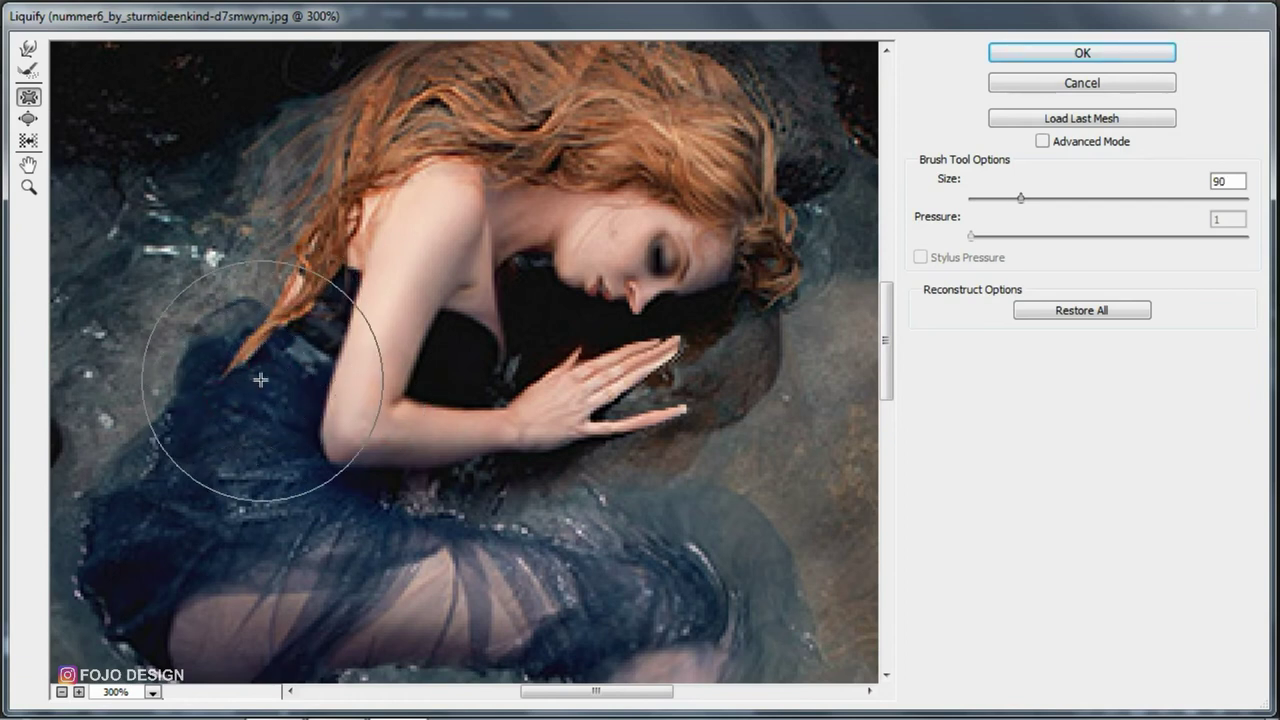
{"action": "left_click_drag", "start_coordinate": [257, 371], "coordinate": [238, 409]}
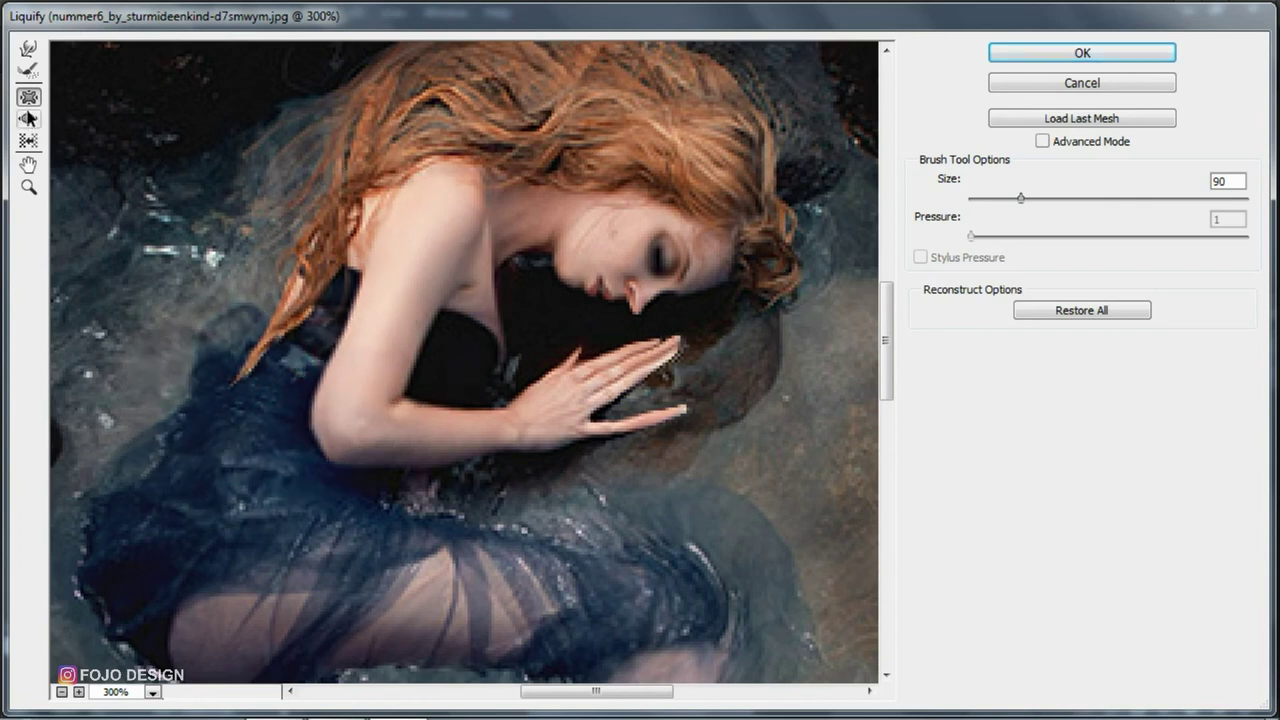
{"action": "left_click_drag", "start_coordinate": [372, 322], "coordinate": [392, 310]}
{"action": "key", "text": "bracketleft"}
{"action": "key", "text": "bracketleft"}
{"action": "key", "text": "bracketleft"}
{"action": "key", "text": "bracketleft"}
{"action": "mouse_move", "coordinate": [422, 244]}
{"action": "left_mouse_down"}
{"action": "mouse_move", "coordinate": [434, 223]}
{"action": "mouse_move", "coordinate": [408, 259]}
{"action": "left_mouse_up"}
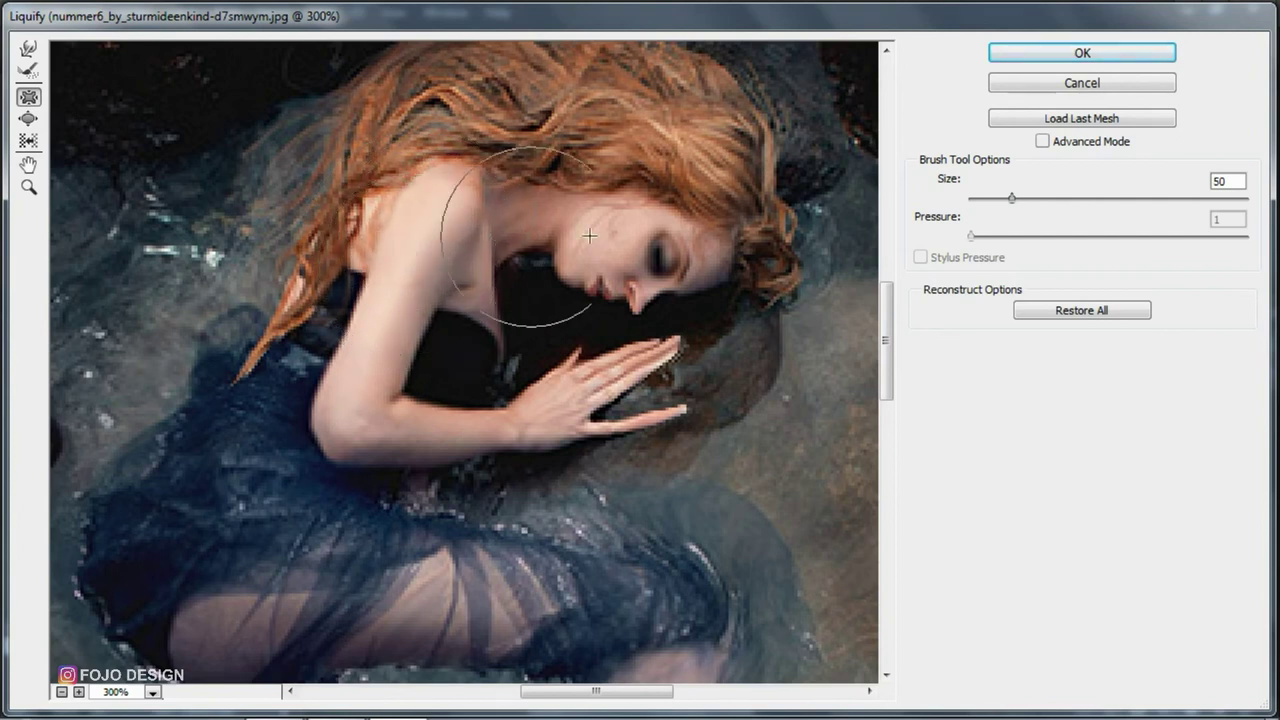
Pucker the skirt-to-tail join into a smooth taper, then zoom out to 66.7%
{"action": "scroll", "coordinate": [743, 380], "scroll_direction": "down", "scroll_amount": 5}
{"action": "scroll", "coordinate": [640, 440], "scroll_direction": "down", "scroll_amount": 2}
{"action": "scroll", "coordinate": [634, 463], "scroll_direction": "down", "scroll_amount": 1}
{"action": "scroll", "coordinate": [580, 360], "scroll_direction": "up", "scroll_amount": 3}
{"action": "mouse_move", "coordinate": [543, 297]}
{"action": "left_mouse_down"}
{"action": "mouse_move", "coordinate": [514, 331]}
{"action": "mouse_move", "coordinate": [486, 266]}
{"action": "left_mouse_up"}
{"action": "key", "text": "bracketright"}
{"action": "key", "text": "bracketright"}
{"action": "key", "text": "bracketright"}
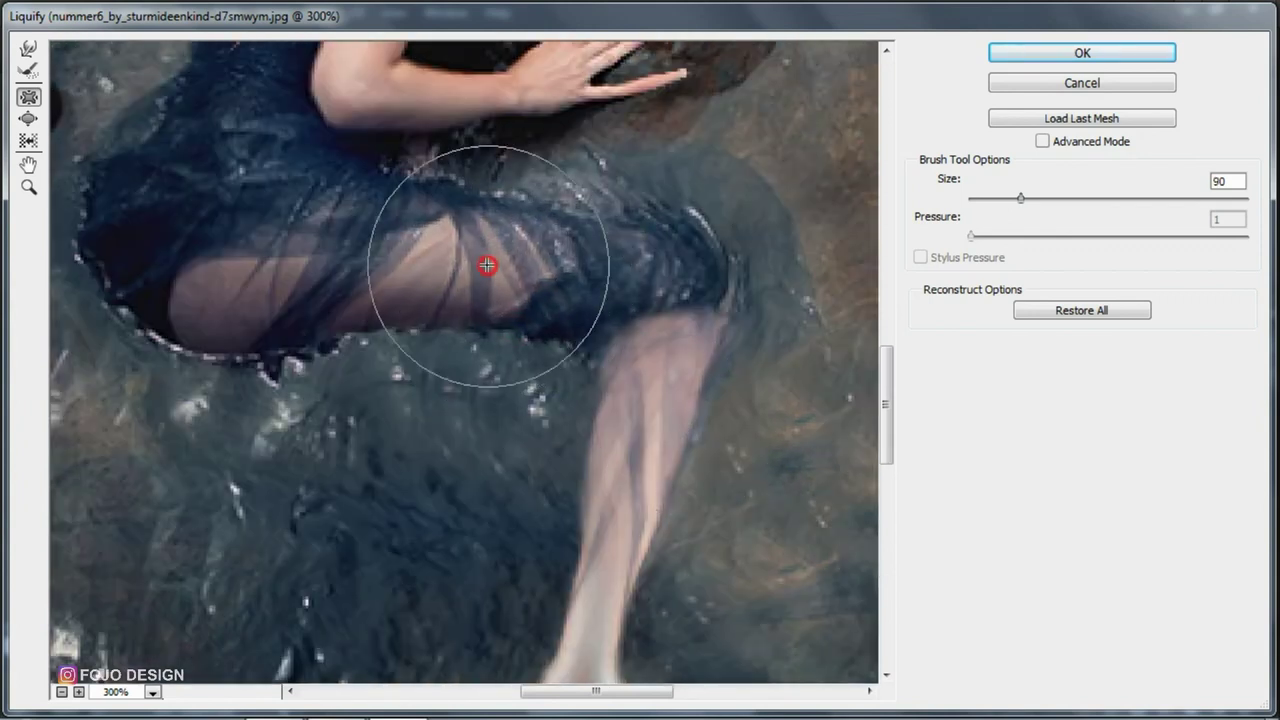
{"action": "scroll", "coordinate": [640, 343], "scroll_direction": "down", "scroll_amount": 1}
{"action": "scroll", "coordinate": [640, 343], "scroll_direction": "down", "scroll_amount": 1}
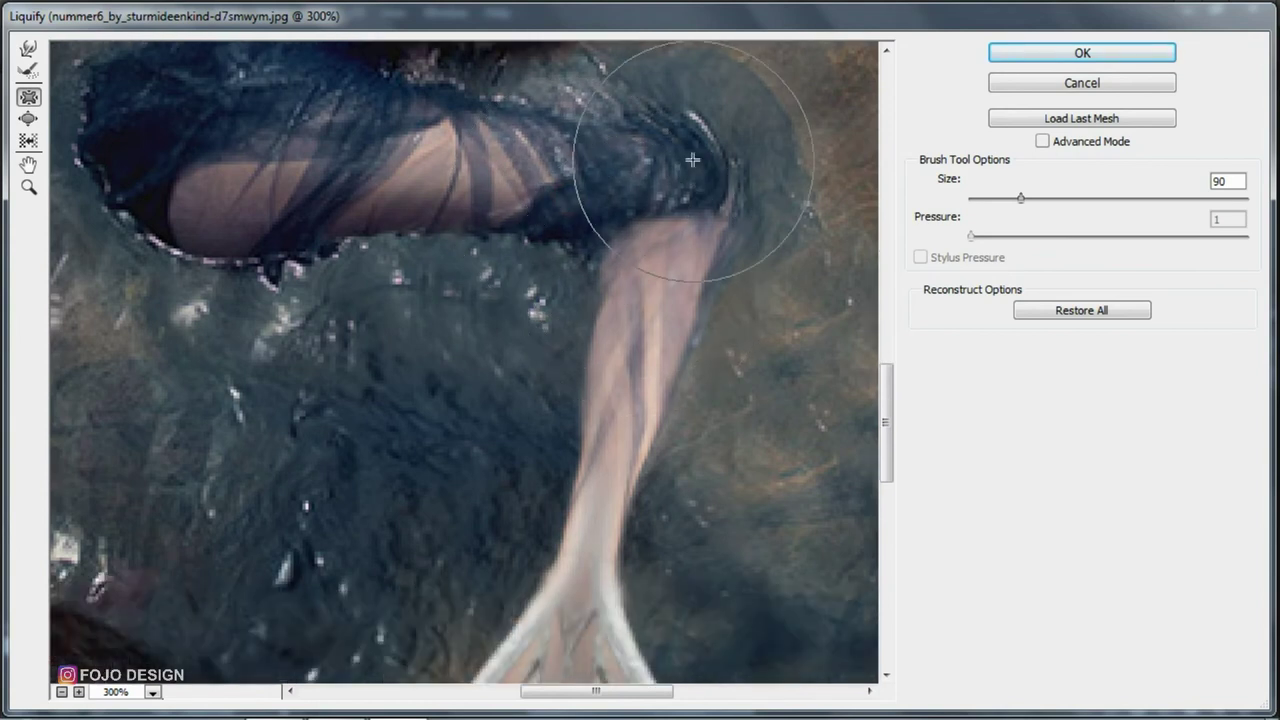
{"action": "left_click_drag", "start_coordinate": [643, 214], "coordinate": [663, 200]}
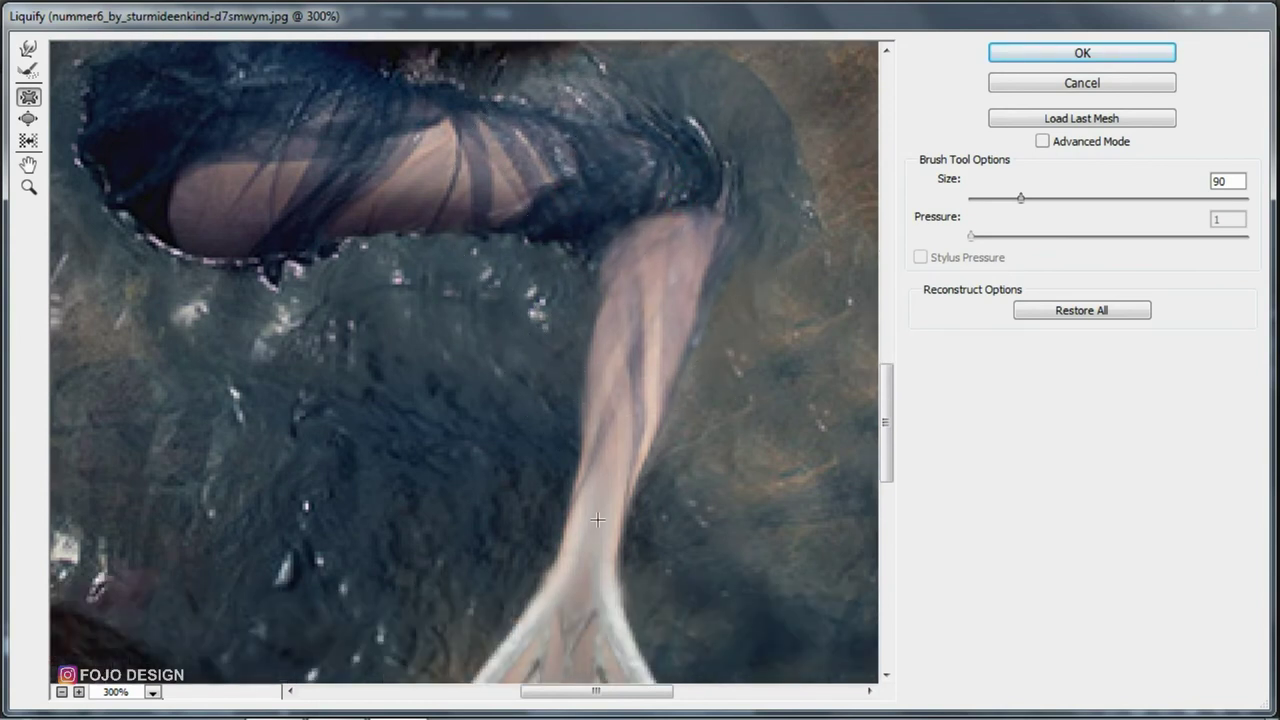
{"action": "scroll", "coordinate": [499, 339], "scroll_direction": "down", "scroll_amount": 4}
{"action": "scroll", "coordinate": [499, 339], "scroll_direction": "down", "scroll_amount": 4}
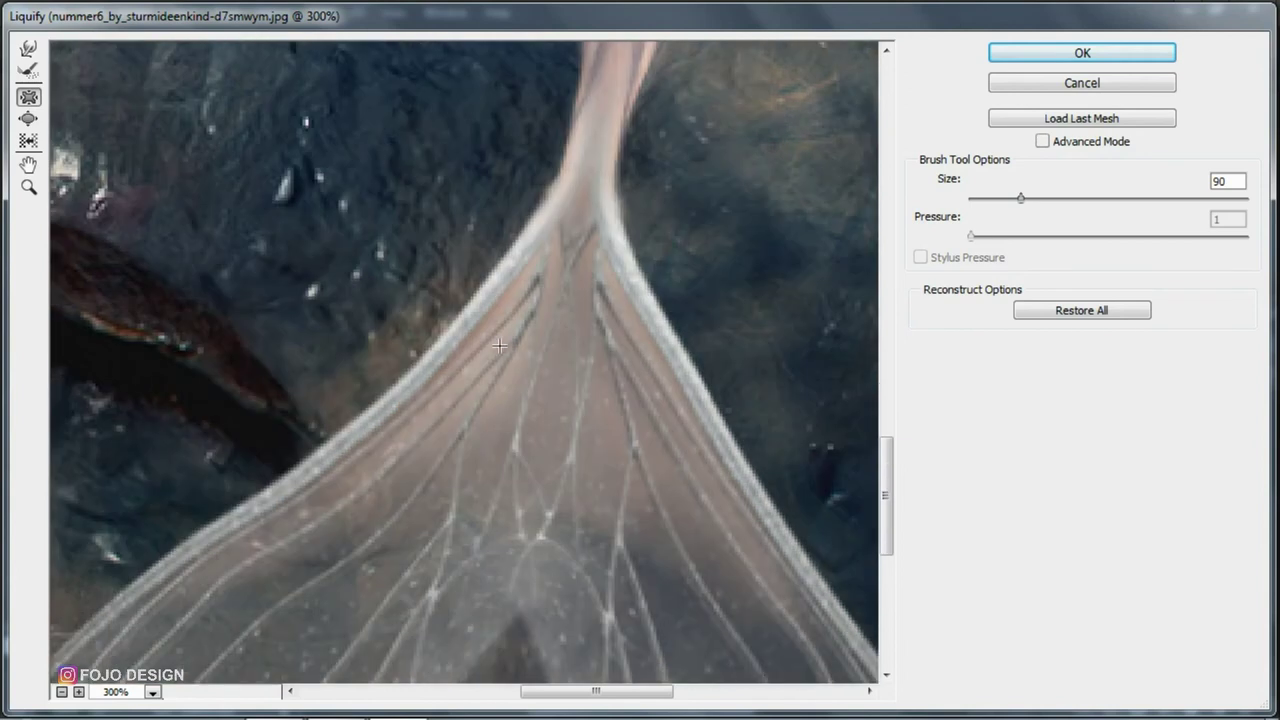
{"action": "scroll", "coordinate": [306, 409], "scroll_direction": "up", "scroll_amount": 2}
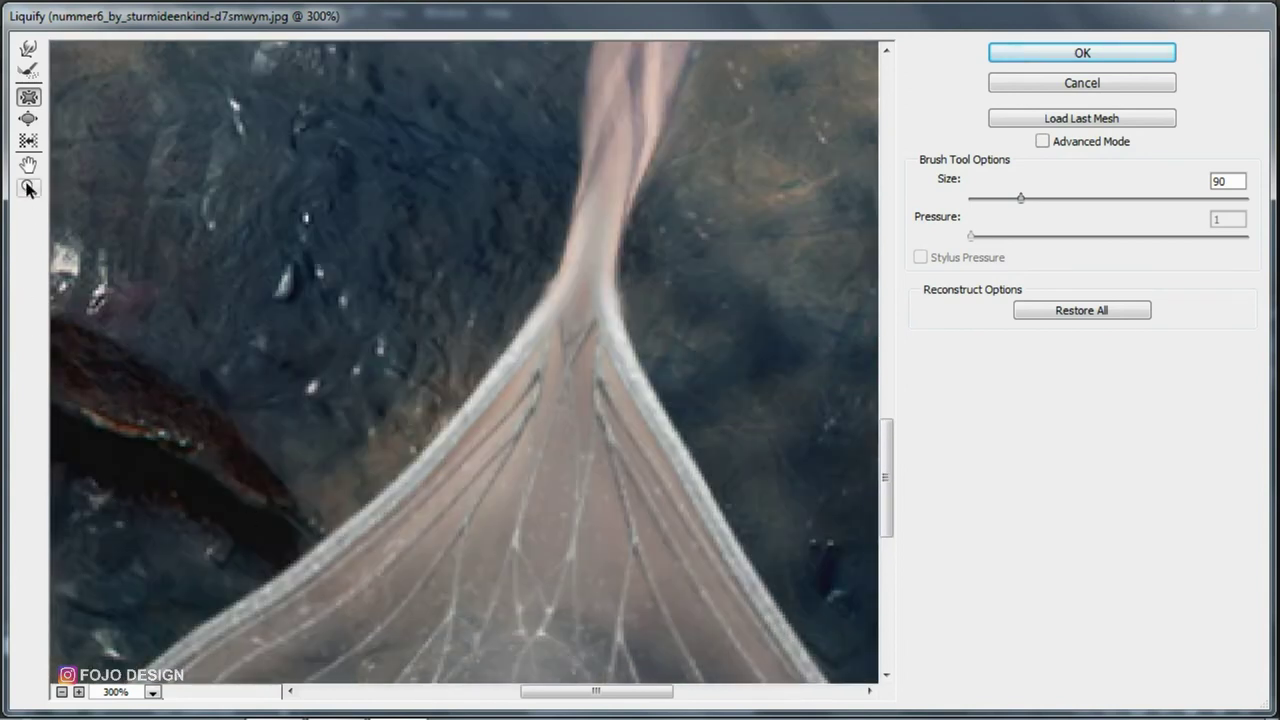
{"action": "left_click", "coordinate": [60, 692]}
{"action": "left_click", "coordinate": [60, 692]}
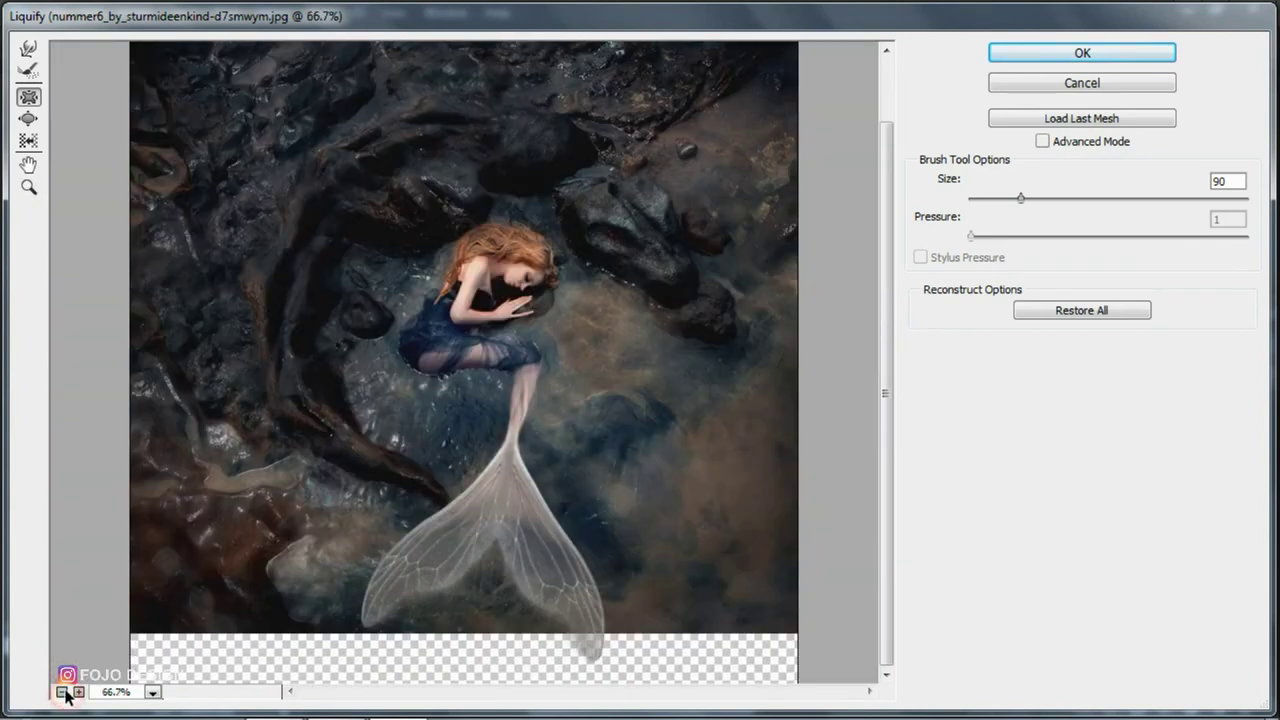
Apply the Liquify warps, zoom in, and ready a size-30 Eraser on Layer 5
{"action": "left_click", "coordinate": [1043, 58]}
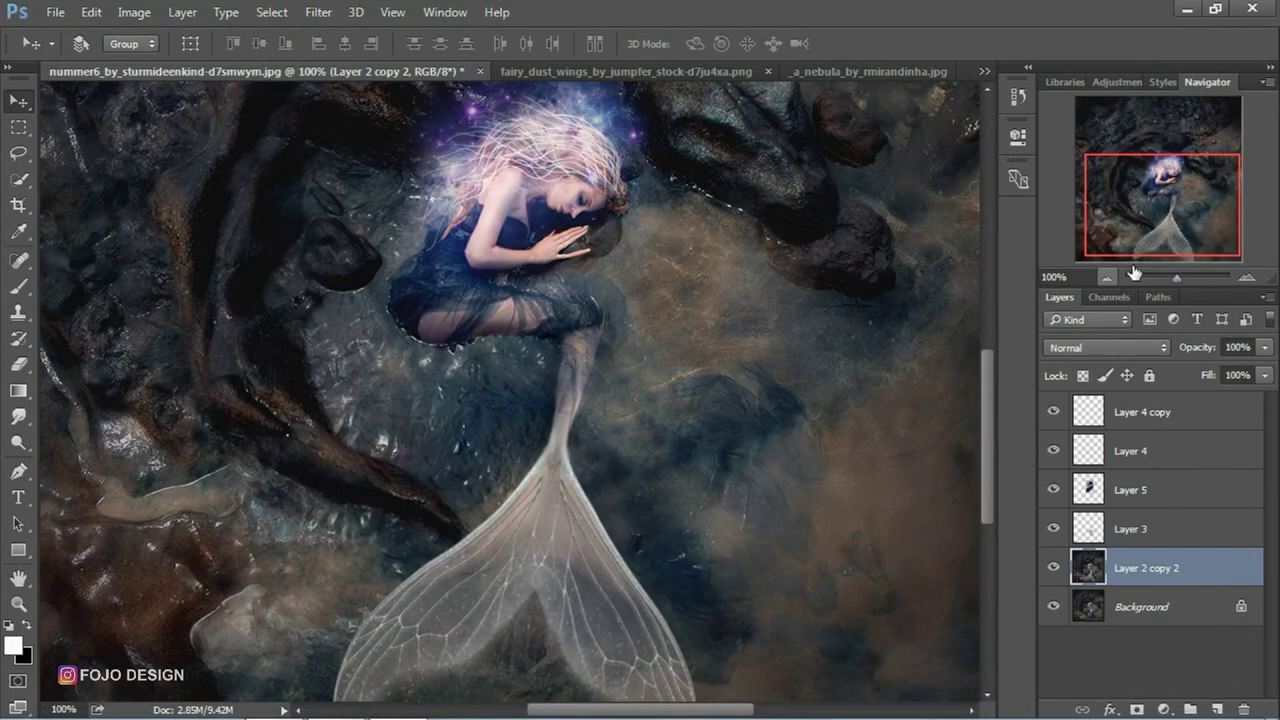
{"action": "left_click", "coordinate": [1249, 277]}
{"action": "left_click", "coordinate": [1249, 277]}
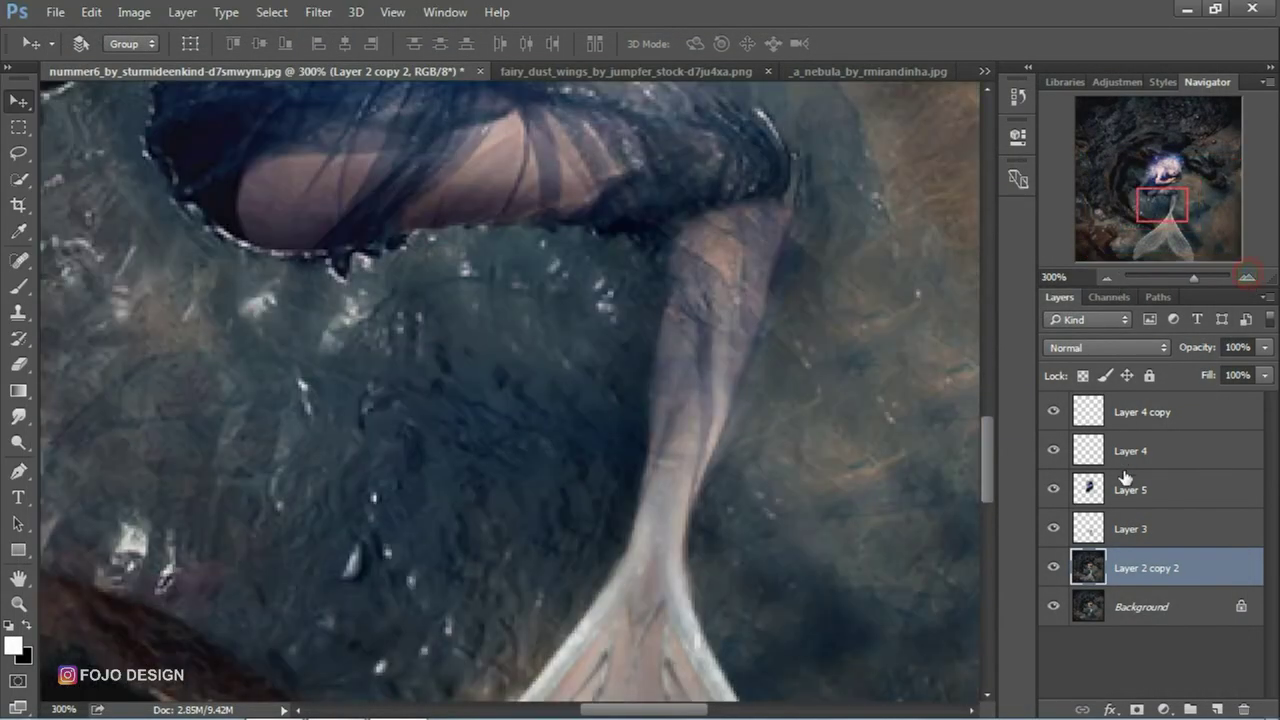
{"action": "left_click", "coordinate": [1128, 490]}
{"action": "left_click_drag", "start_coordinate": [1163, 205], "coordinate": [1168, 178]}
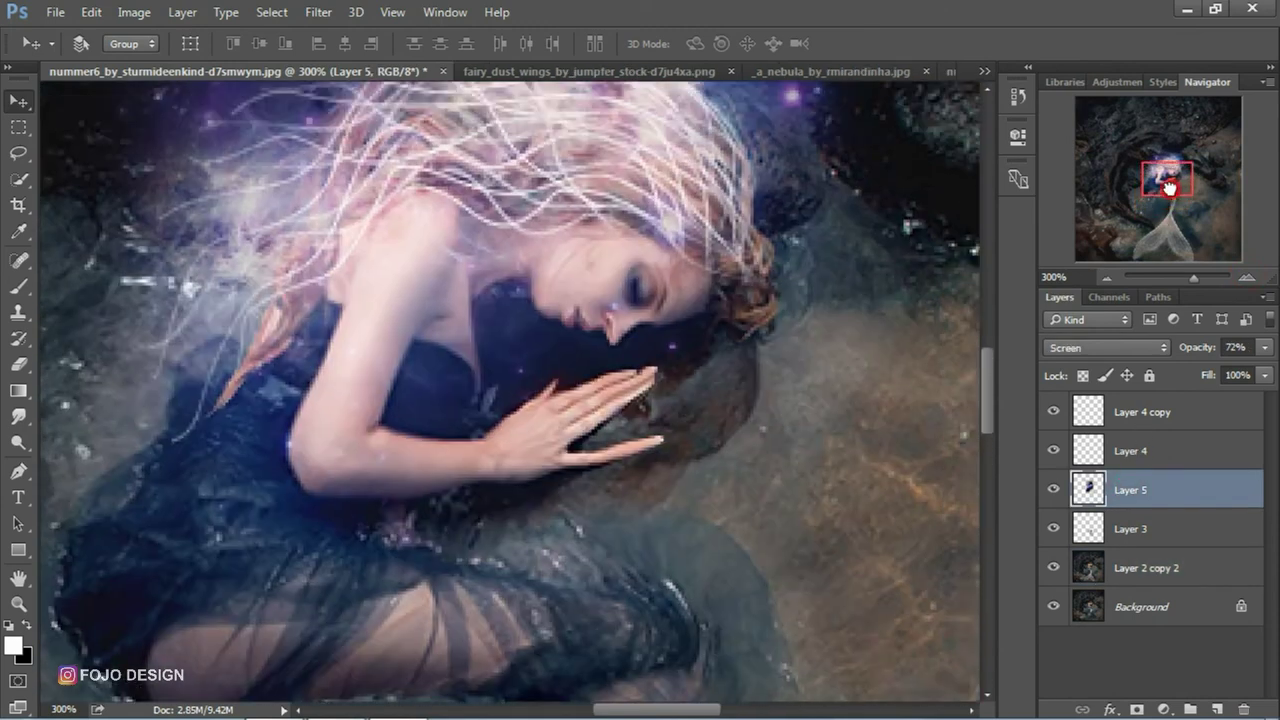
{"action": "left_click", "coordinate": [19, 366]}
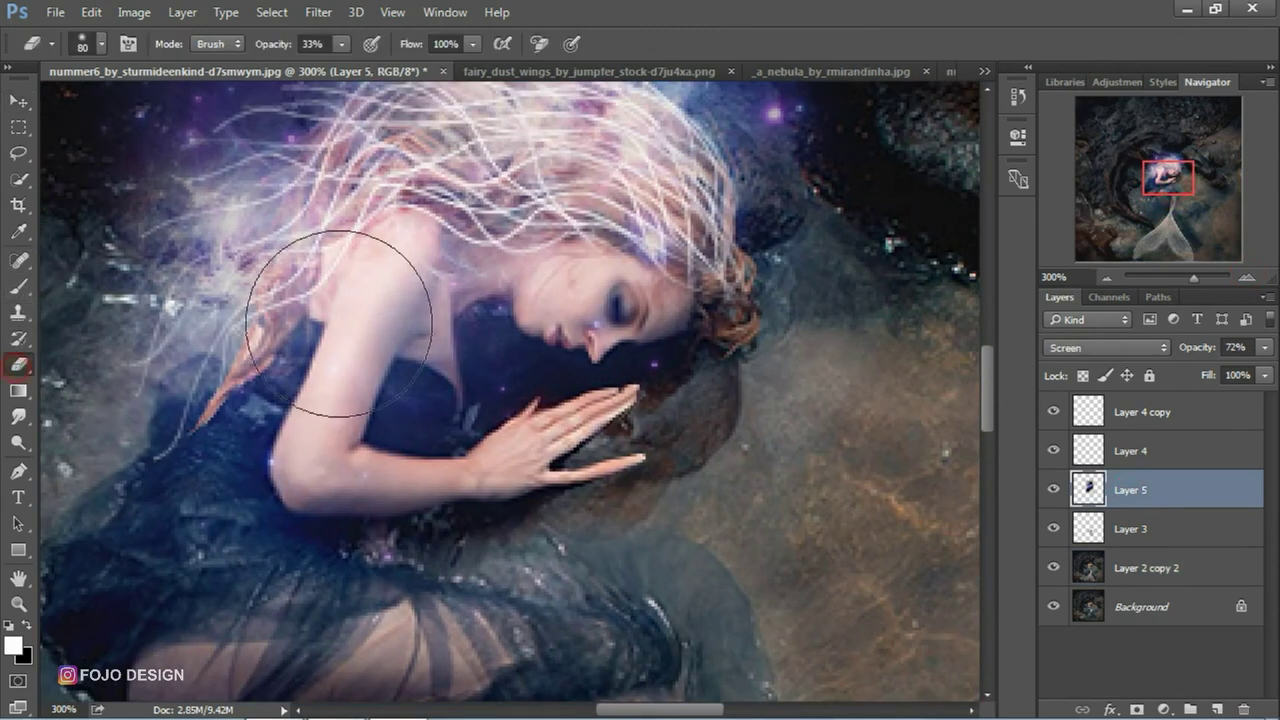
{"action": "key", "text": "bracketleft"}
{"action": "key", "text": "bracketleft"}
{"action": "key", "text": "bracketleft"}
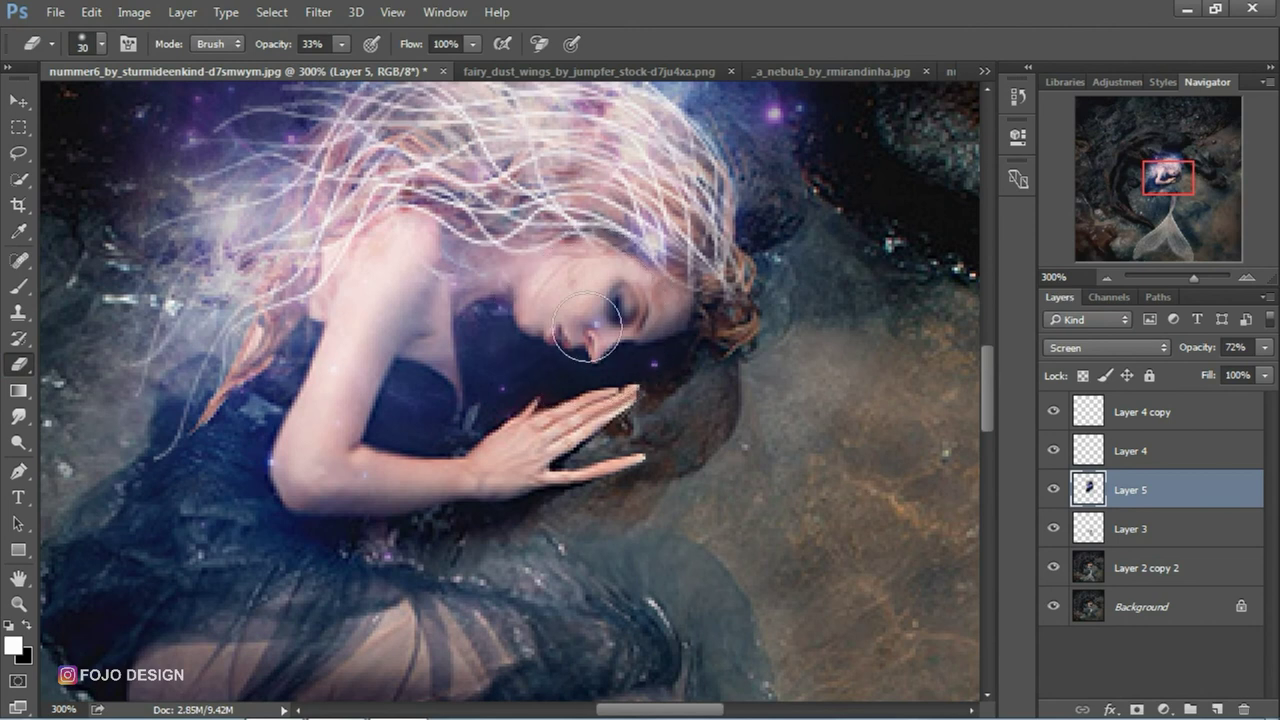
Erase the glow from the nose, closed eye, temple, cheek, shoulder and neck
{"action": "left_click", "coordinate": [629, 355]}
{"action": "mouse_move", "coordinate": [629, 355]}
{"action": "left_mouse_down"}
{"action": "mouse_move", "coordinate": [586, 294]}
{"action": "mouse_move", "coordinate": [557, 286]}
{"action": "mouse_move", "coordinate": [637, 310]}
{"action": "mouse_move", "coordinate": [543, 329]}
{"action": "left_mouse_up"}
{"action": "left_click", "coordinate": [688, 324]}
{"action": "left_click", "coordinate": [534, 294]}
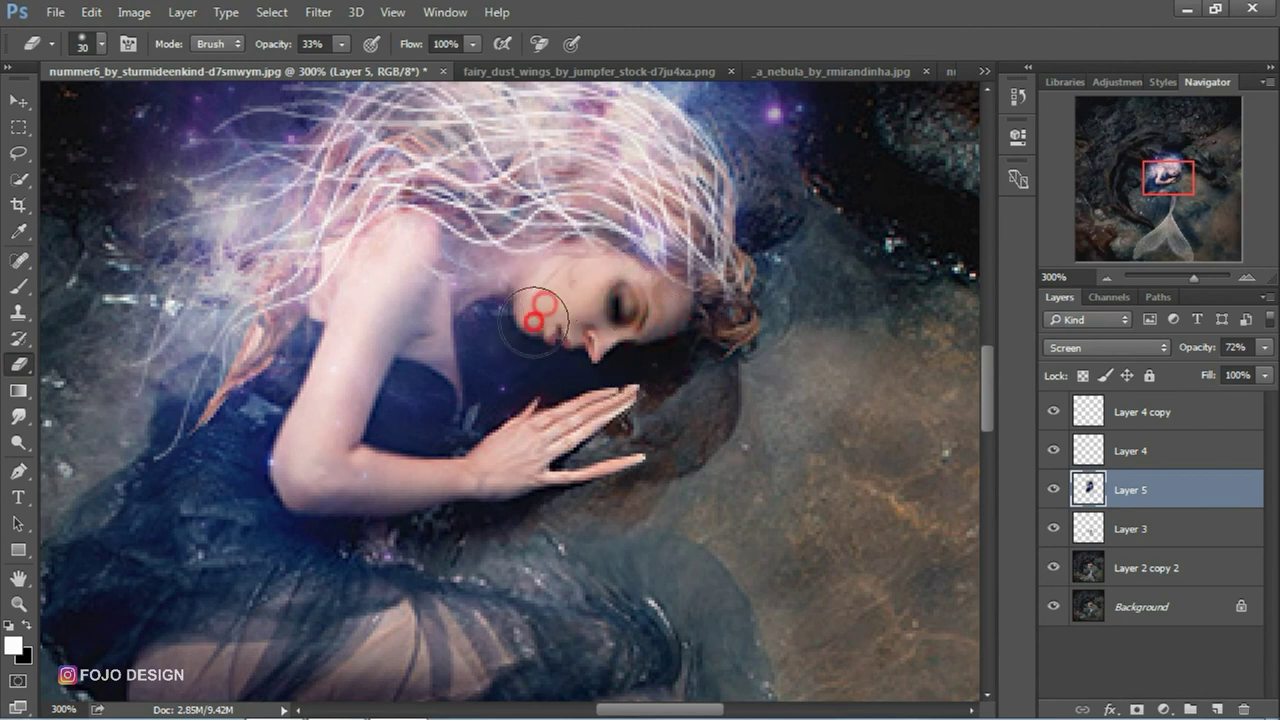
{"action": "left_click", "coordinate": [394, 337]}
{"action": "left_click_drag", "start_coordinate": [394, 337], "coordinate": [354, 363]}
{"action": "mouse_move", "coordinate": [420, 297]}
{"action": "left_mouse_down"}
{"action": "mouse_move", "coordinate": [480, 312]}
{"action": "mouse_move", "coordinate": [457, 429]}
{"action": "left_mouse_up"}
{"action": "left_click", "coordinate": [496, 320]}
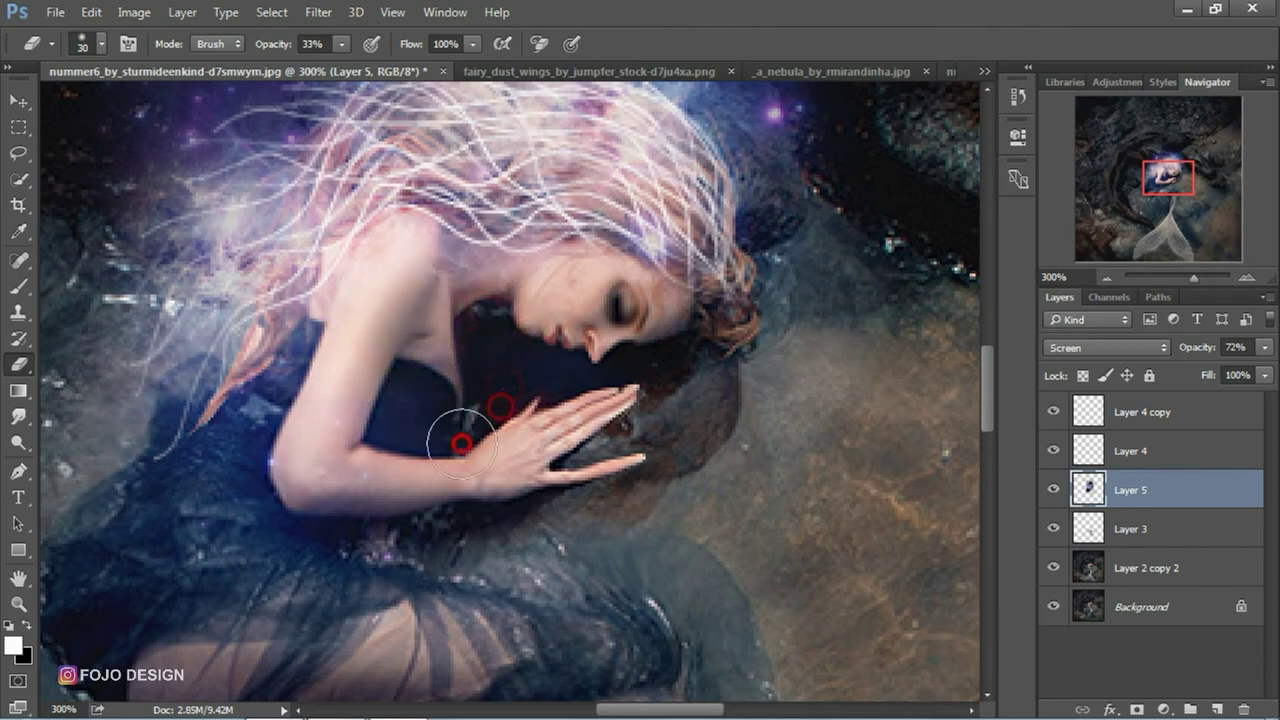
Erase the remaining glow from the neck, arm, chin and chest, then zoom out
{"action": "left_click", "coordinate": [344, 450]}
{"action": "left_click", "coordinate": [344, 473]}
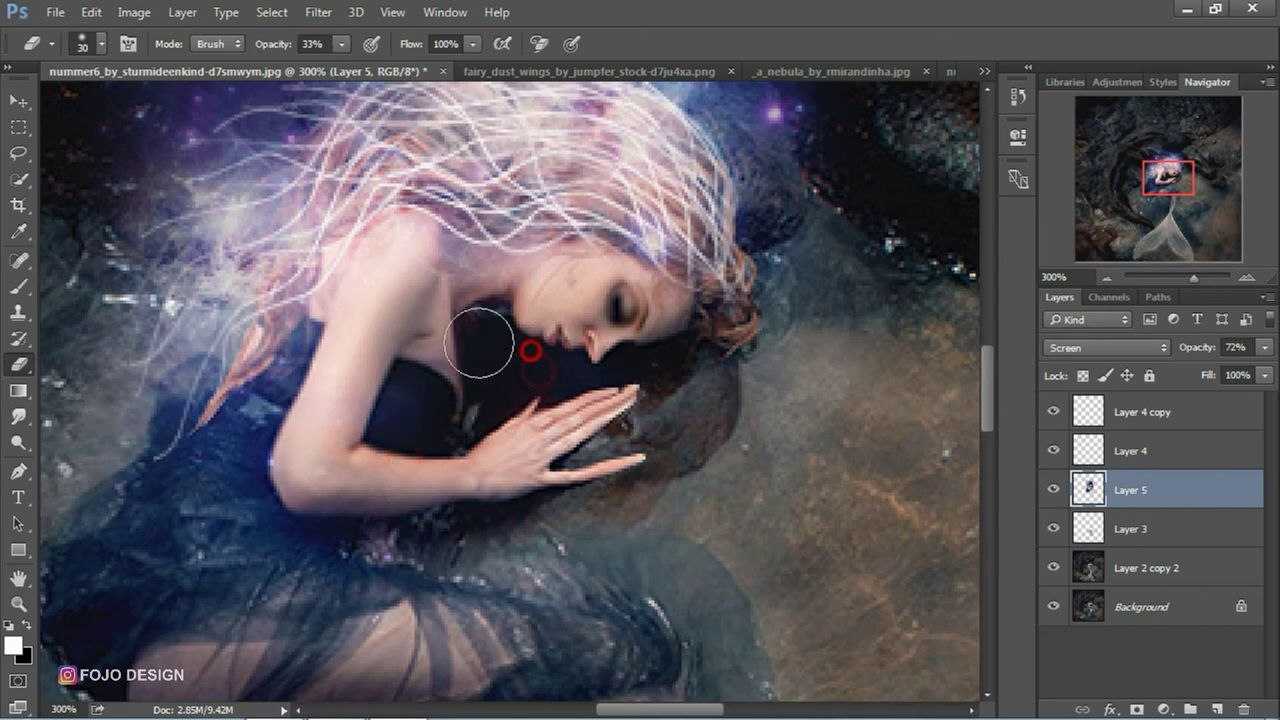
{"action": "left_click", "coordinate": [666, 337]}
{"action": "mouse_move", "coordinate": [344, 473]}
{"action": "left_mouse_down"}
{"action": "mouse_move", "coordinate": [610, 331]}
{"action": "mouse_move", "coordinate": [414, 386]}
{"action": "mouse_move", "coordinate": [380, 423]}
{"action": "left_mouse_up"}
{"action": "left_click", "coordinate": [419, 389]}
{"action": "left_click", "coordinate": [456, 372]}
{"action": "mouse_move", "coordinate": [477, 346]}
{"action": "left_mouse_down"}
{"action": "mouse_move", "coordinate": [543, 357]}
{"action": "mouse_move", "coordinate": [413, 406]}
{"action": "left_mouse_up"}
{"action": "left_click", "coordinate": [651, 354]}
{"action": "left_click", "coordinate": [380, 427]}
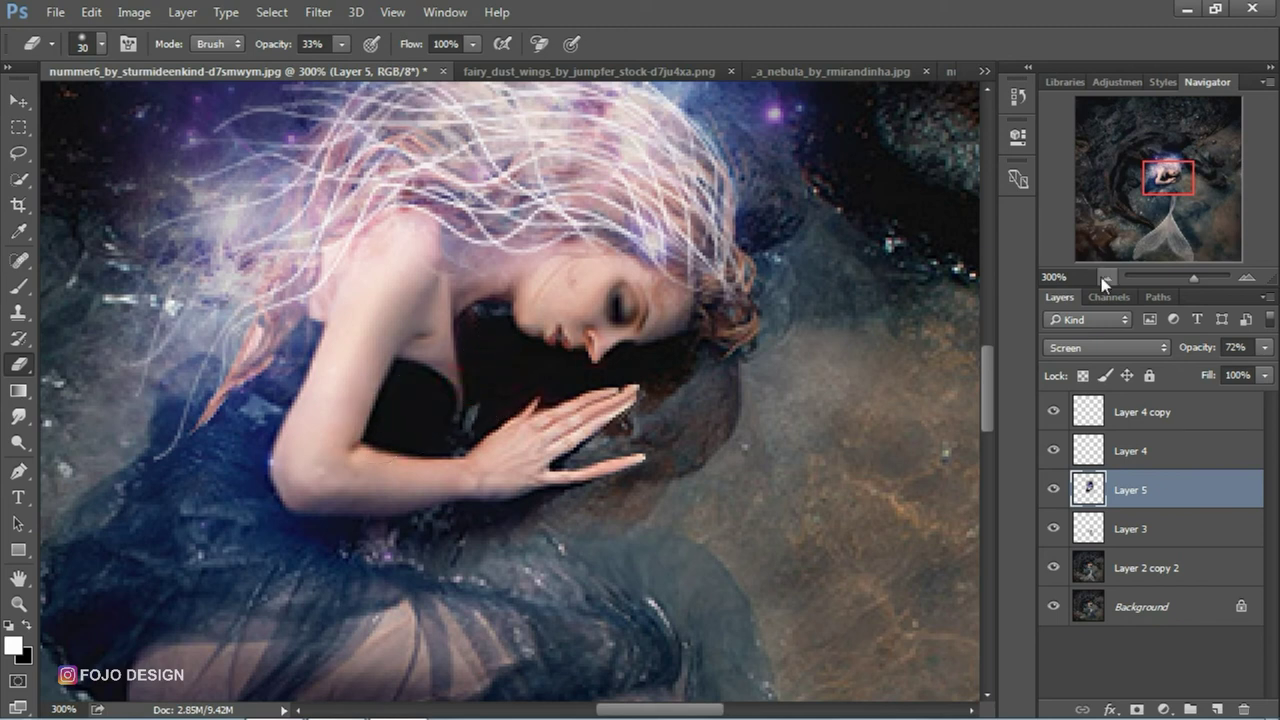
{"action": "left_click", "coordinate": [1101, 277]}
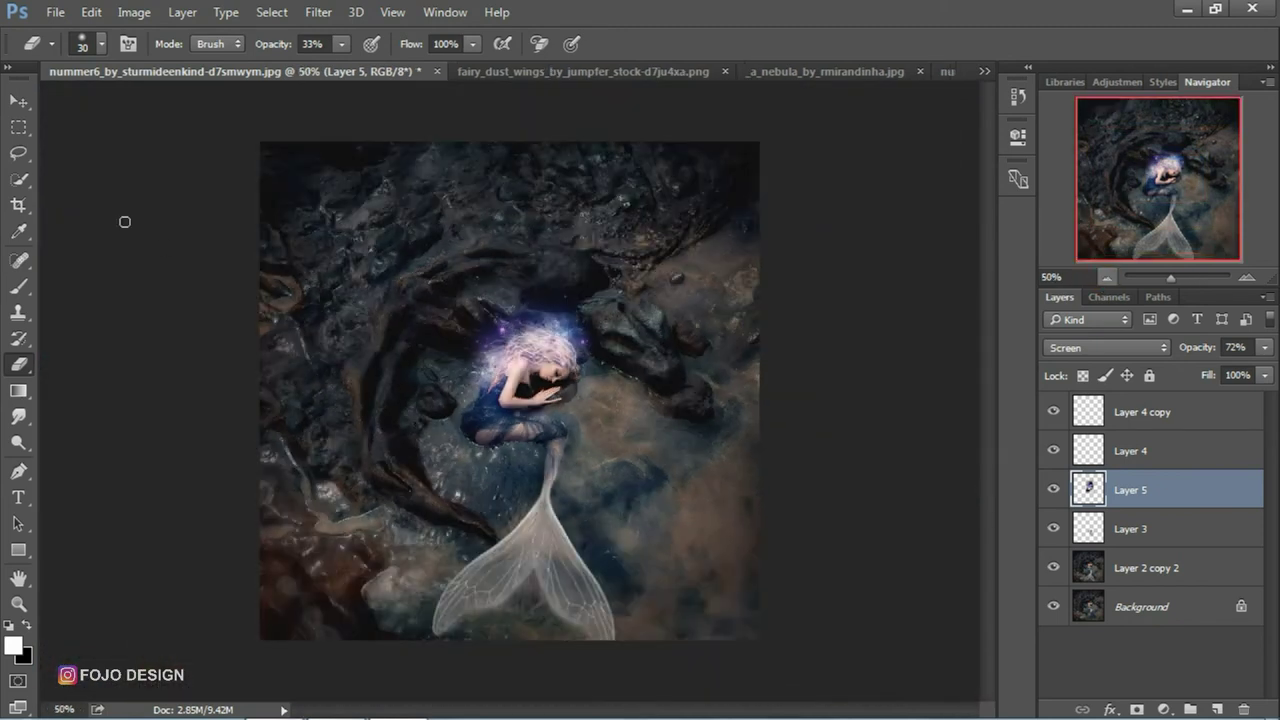
Crop the merged Layer 4 copy to the canvas and commit the crop
{"action": "left_click", "coordinate": [18, 101]}
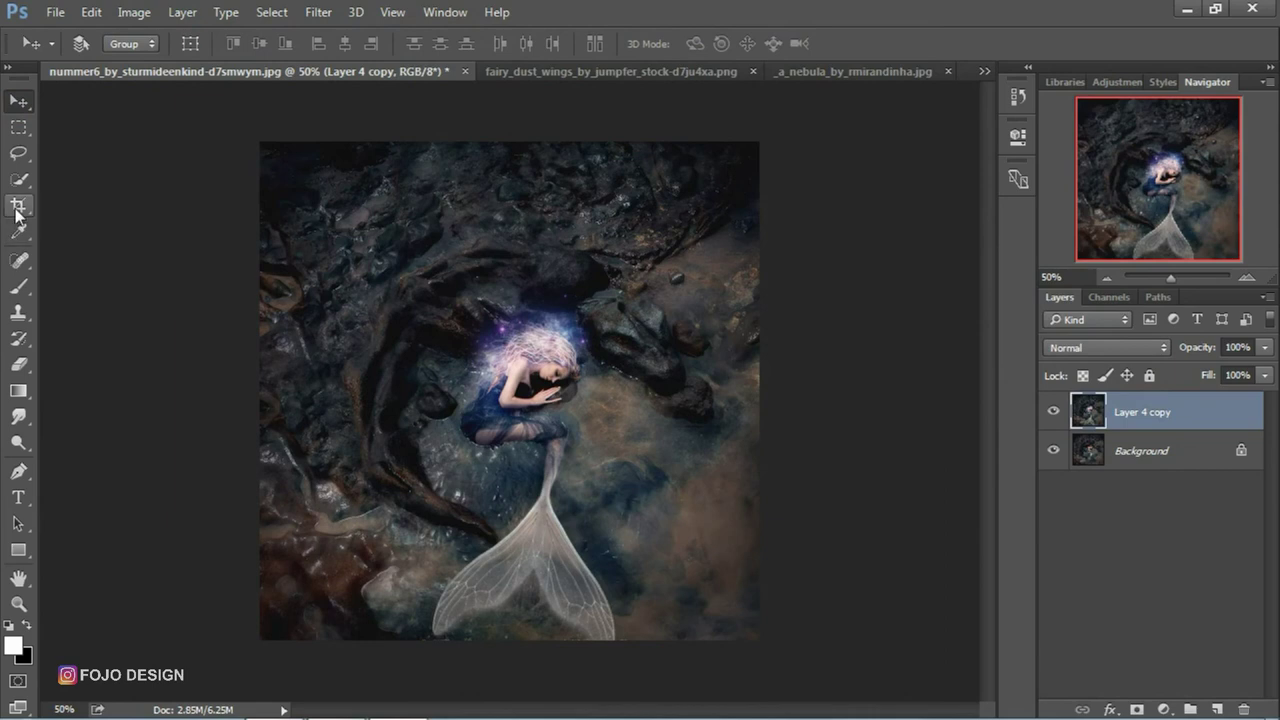
{"action": "left_click", "coordinate": [17, 206]}
{"action": "left_click", "coordinate": [790, 415]}
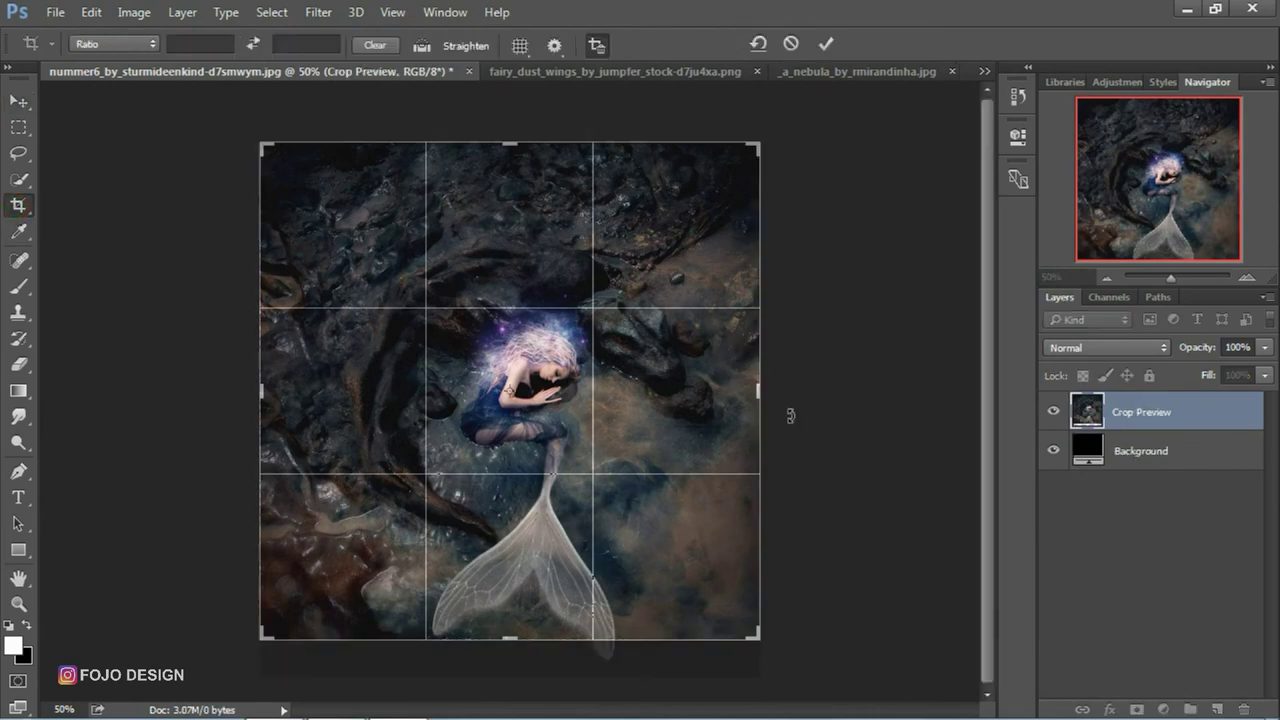
{"action": "key", "text": "Return"}
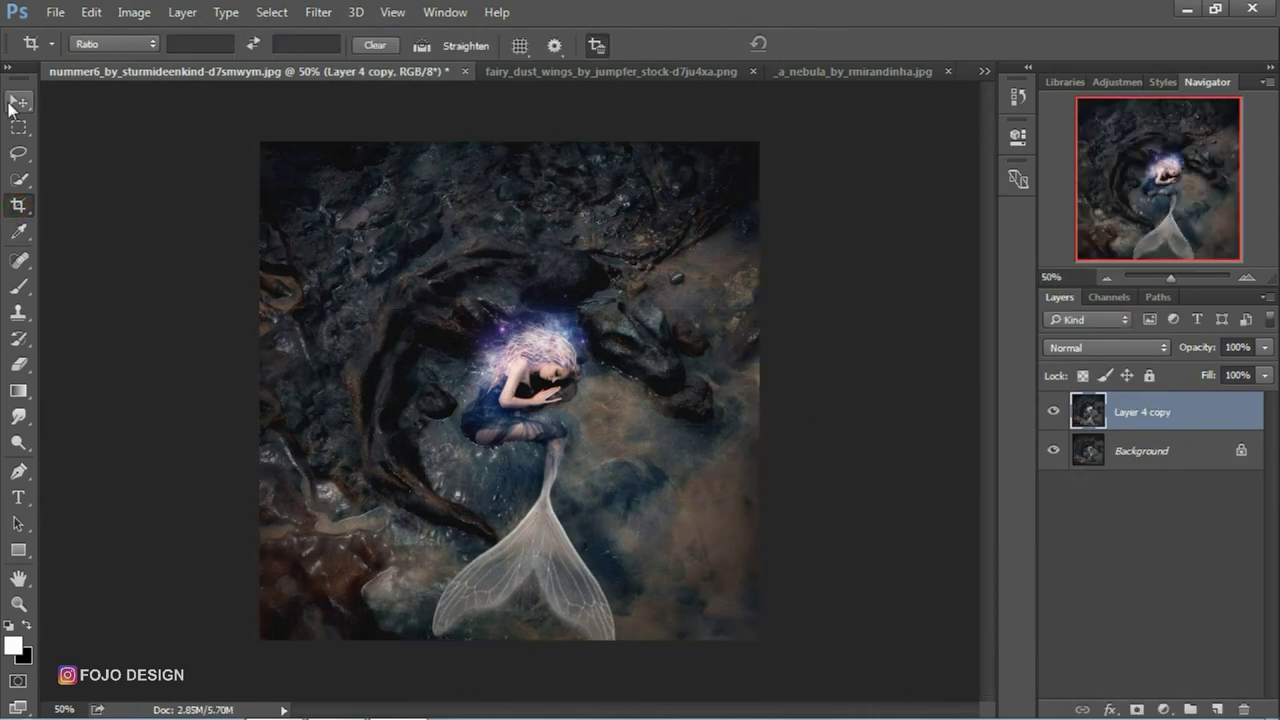
{"action": "left_click", "coordinate": [10, 106]}
{"action": "left_click", "coordinate": [318, 12]}
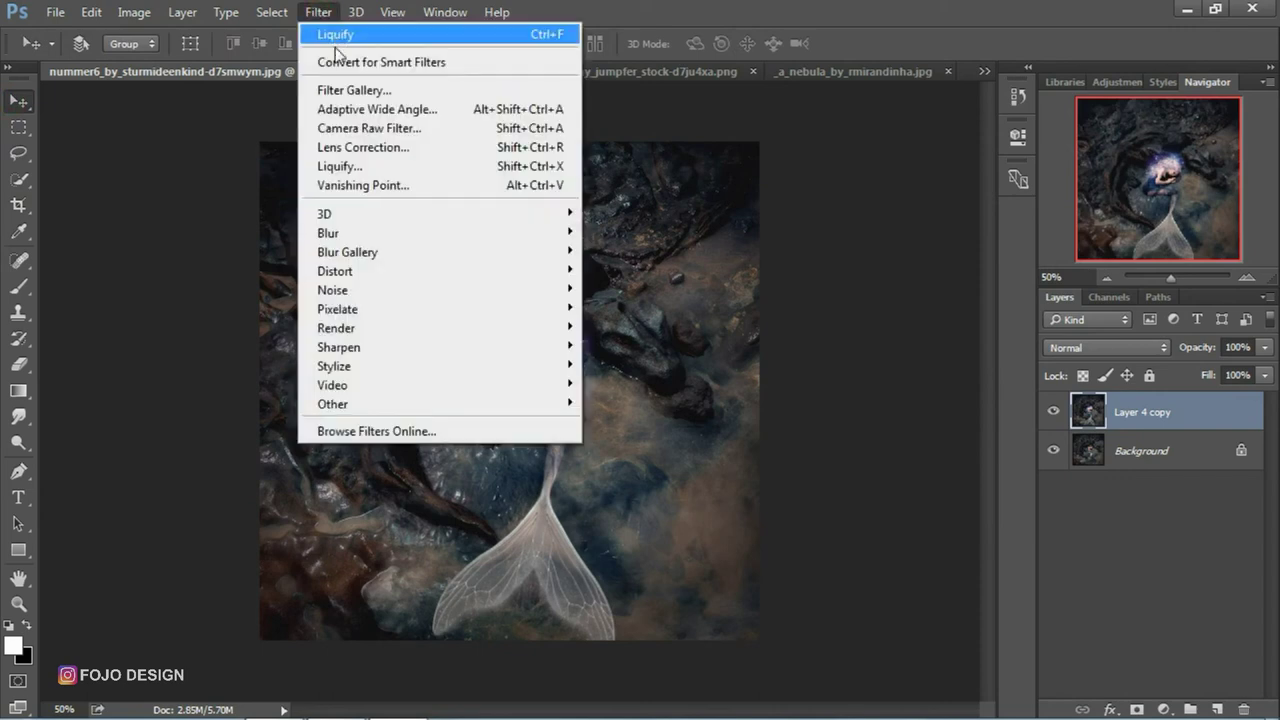
Apply the 1.FOJO preset in the Camera Raw Filter
{"action": "left_click", "coordinate": [345, 128]}
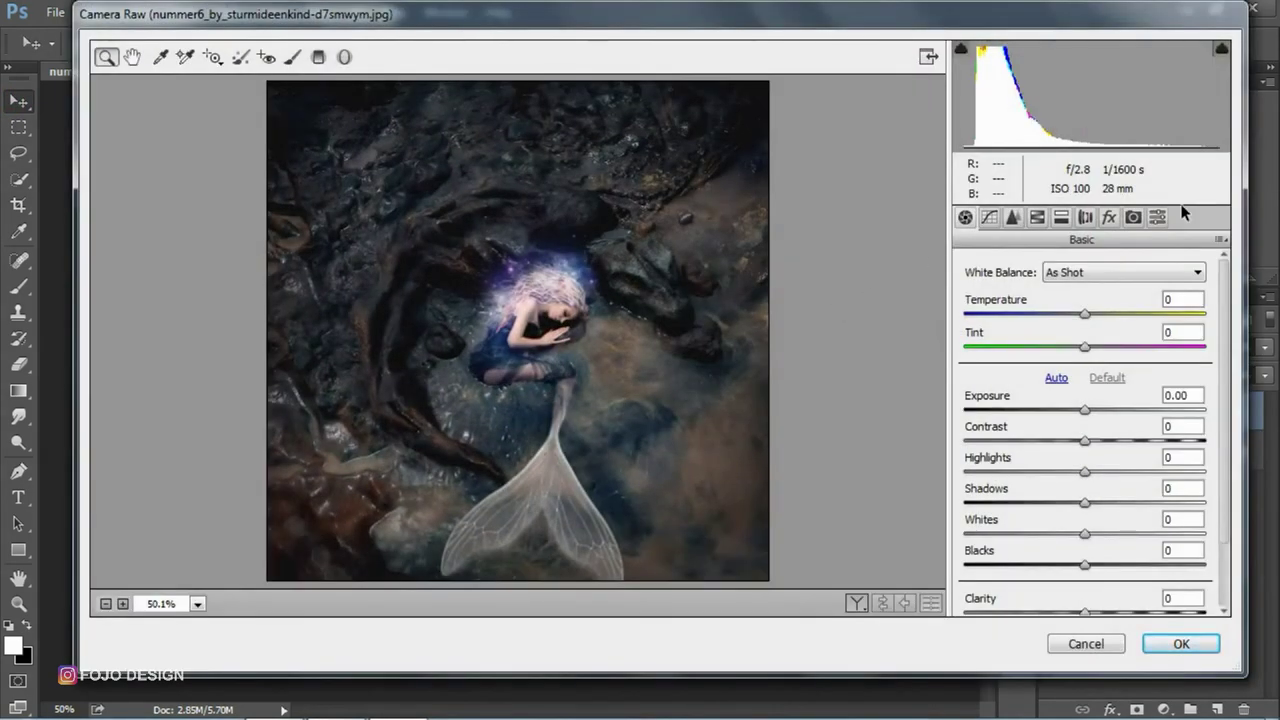
{"action": "left_click", "coordinate": [1158, 217]}
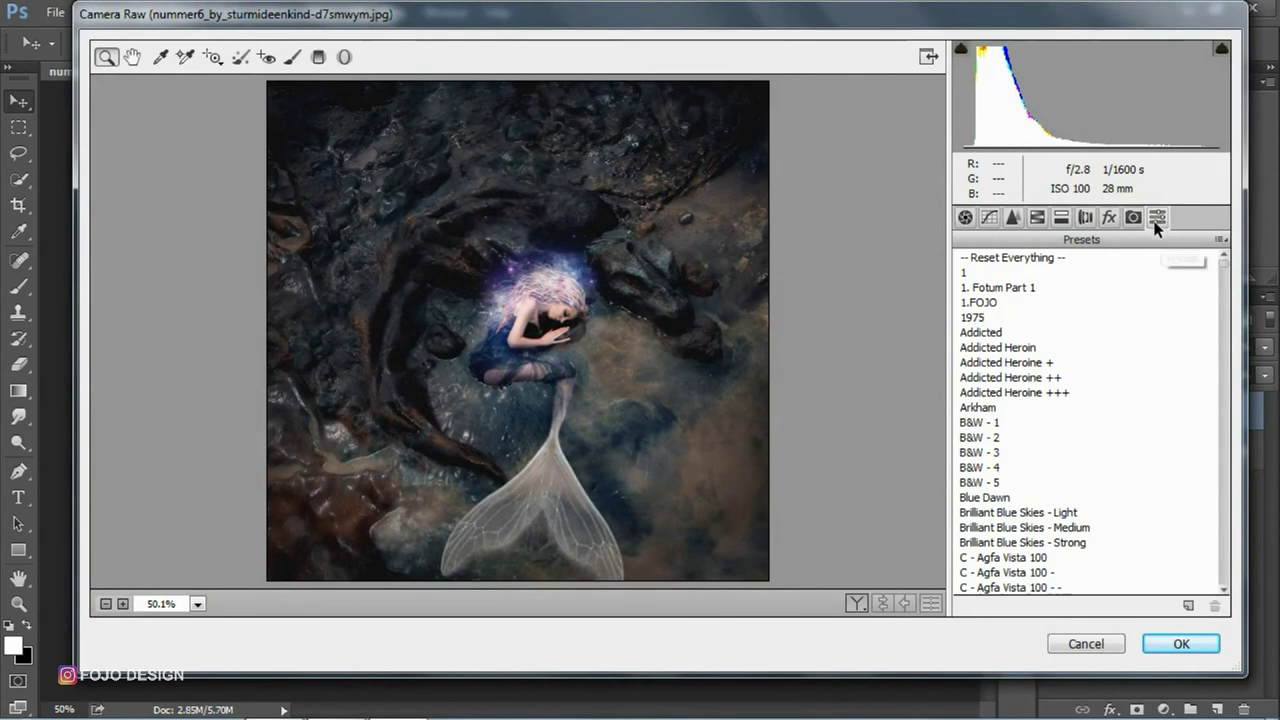
{"action": "left_click", "coordinate": [985, 305]}
{"action": "left_click", "coordinate": [966, 218]}
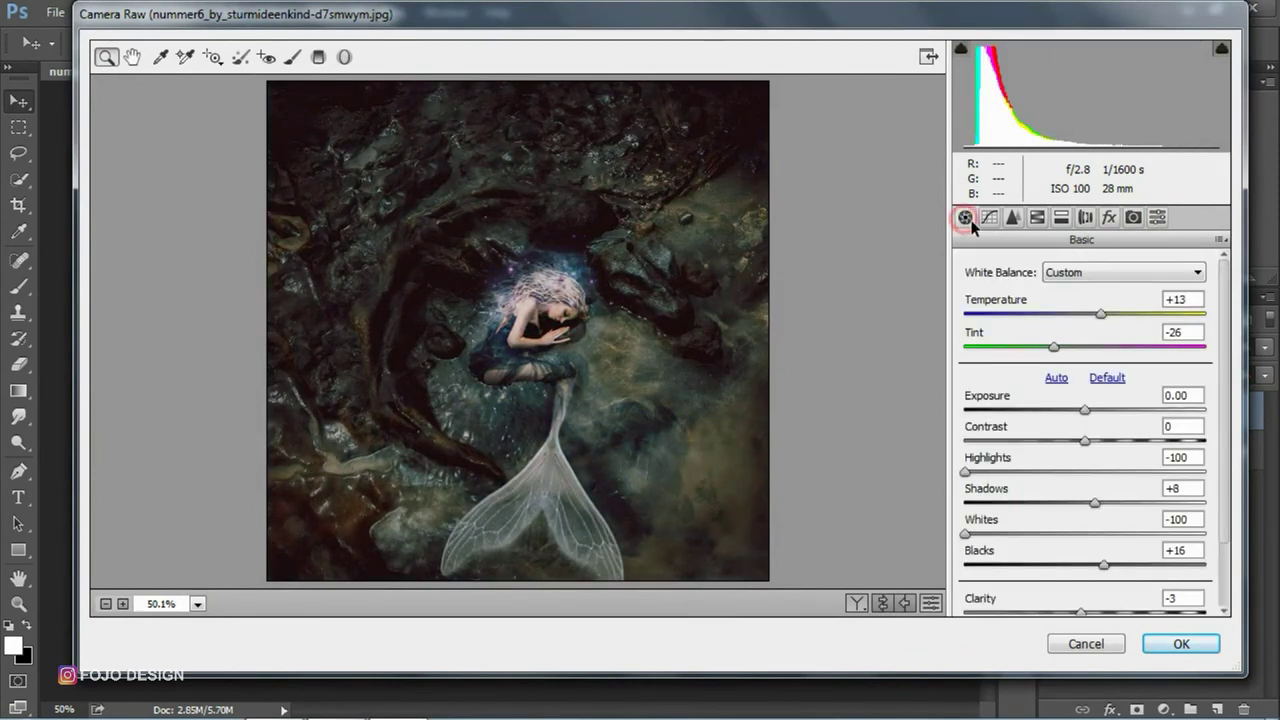
Cool Temperature, set Exposure +0.35, raise Contrast, Shadows +13 and Blacks +35
{"action": "left_click_drag", "start_coordinate": [1095, 318], "coordinate": [1090, 318]}
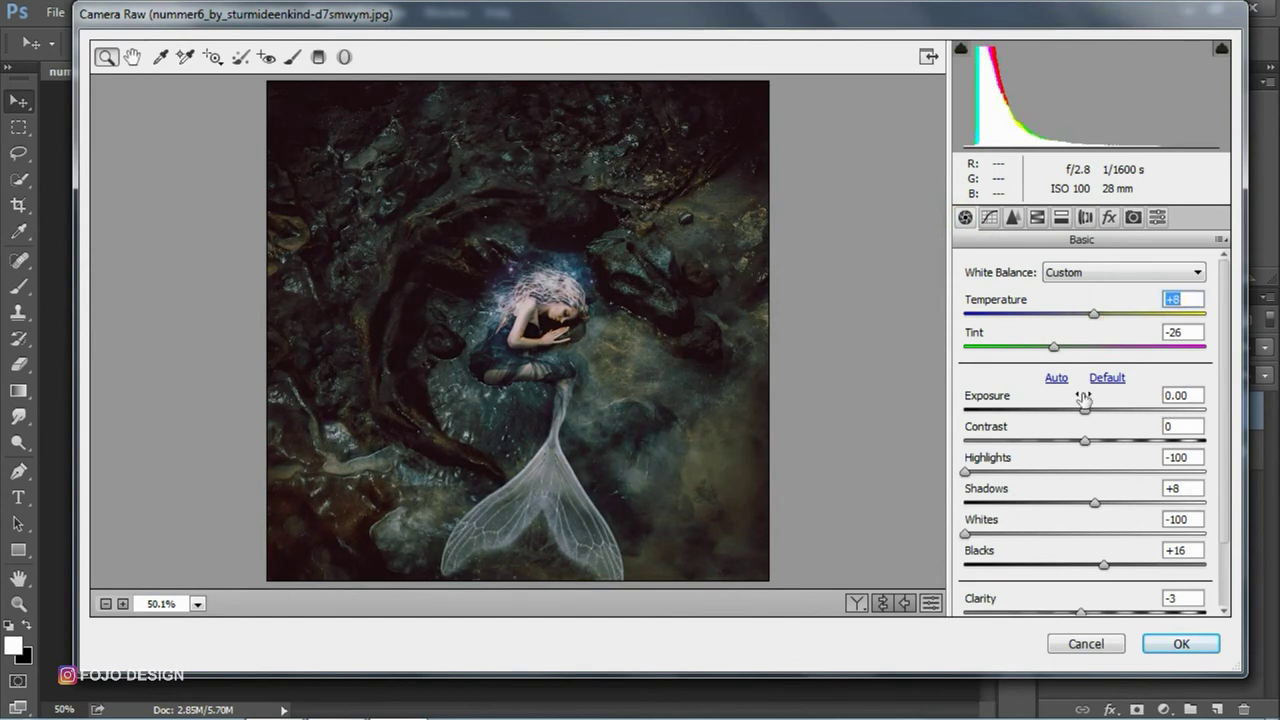
{"action": "left_click_drag", "start_coordinate": [1083, 409], "coordinate": [1089, 409]}
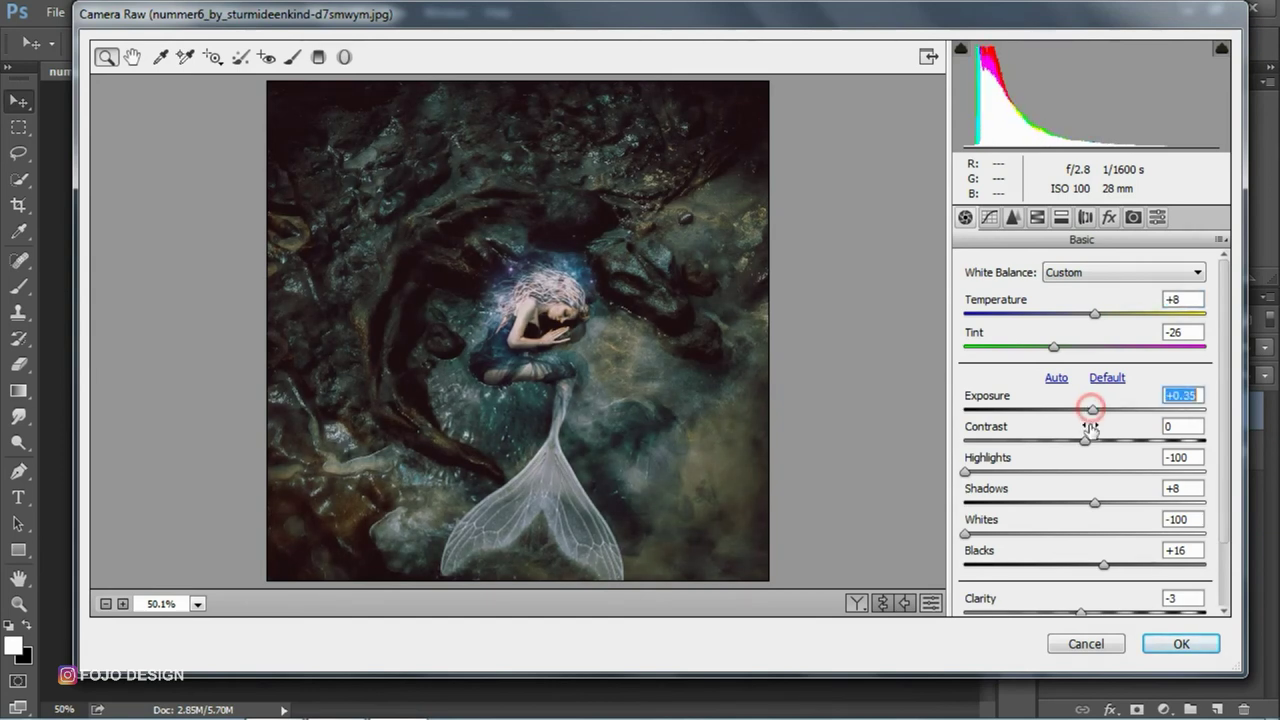
{"action": "left_click_drag", "start_coordinate": [1087, 444], "coordinate": [1098, 440]}
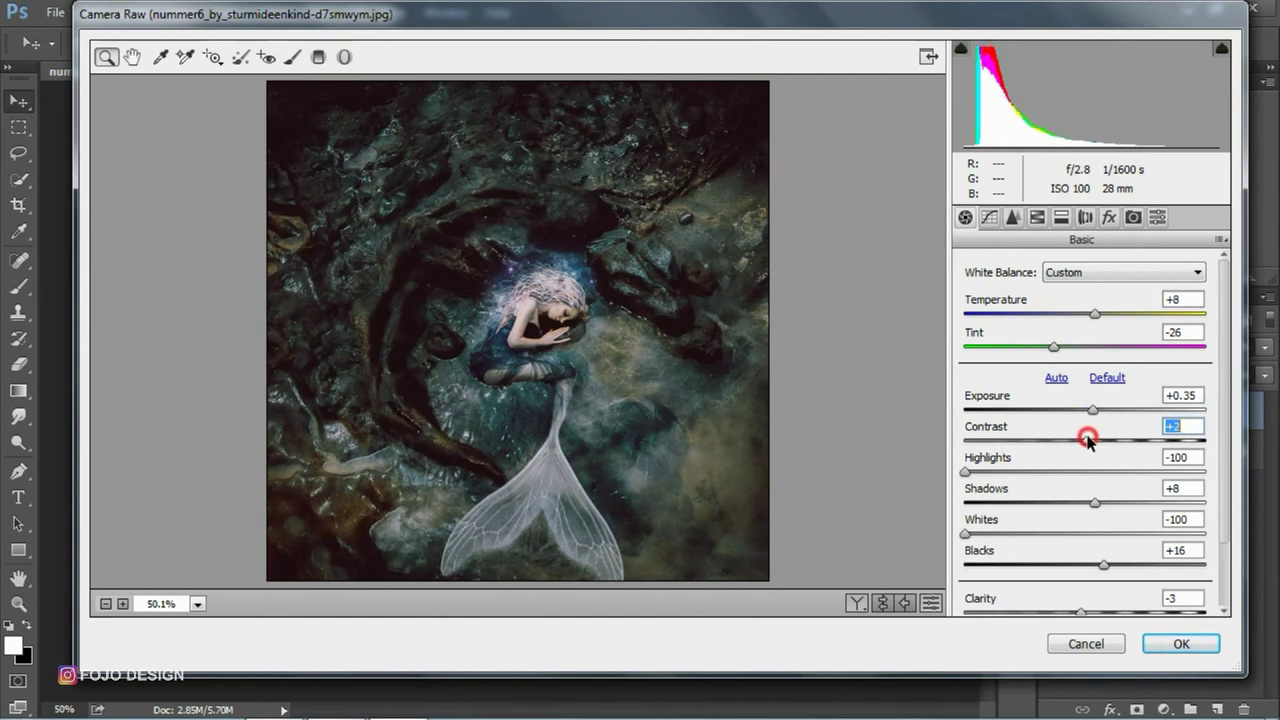
{"action": "mouse_move", "coordinate": [1095, 507]}
{"action": "left_mouse_down"}
{"action": "mouse_move", "coordinate": [1052, 506]}
{"action": "mouse_move", "coordinate": [1118, 504]}
{"action": "mouse_move", "coordinate": [1100, 503]}
{"action": "left_mouse_up"}
{"action": "left_click_drag", "start_coordinate": [1100, 560], "coordinate": [1131, 565]}
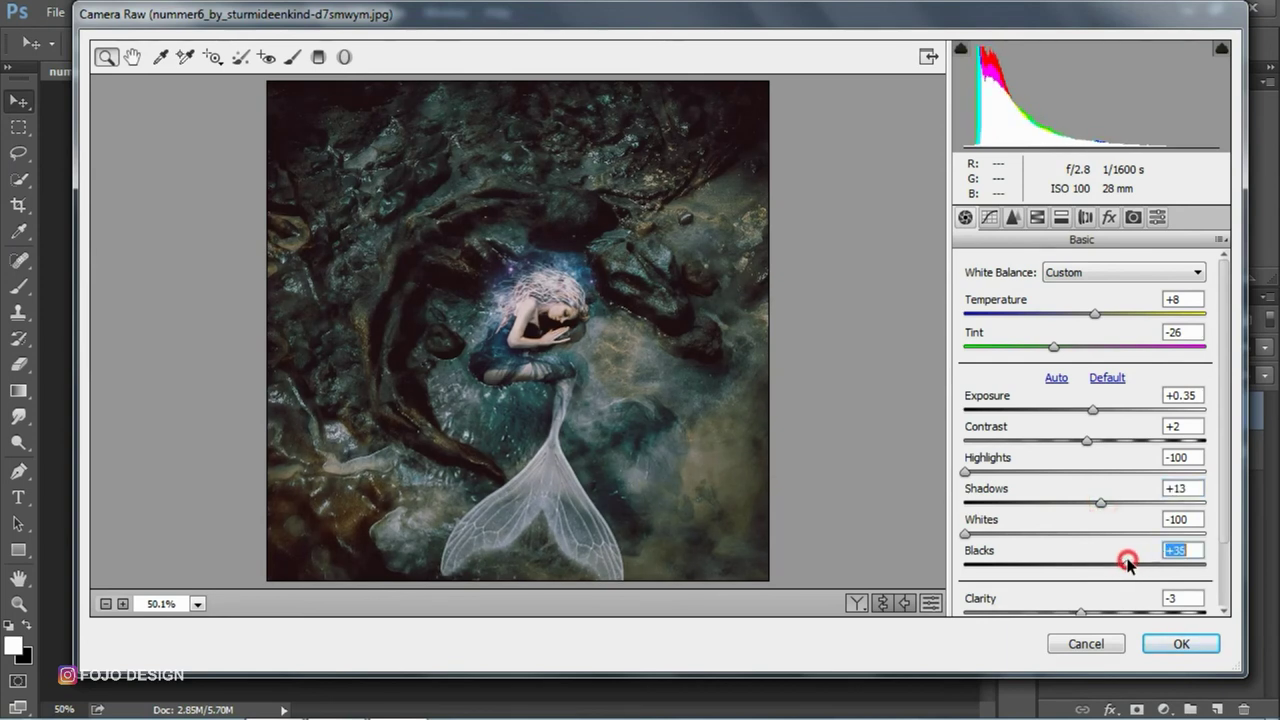
{"action": "left_click", "coordinate": [1037, 217]}
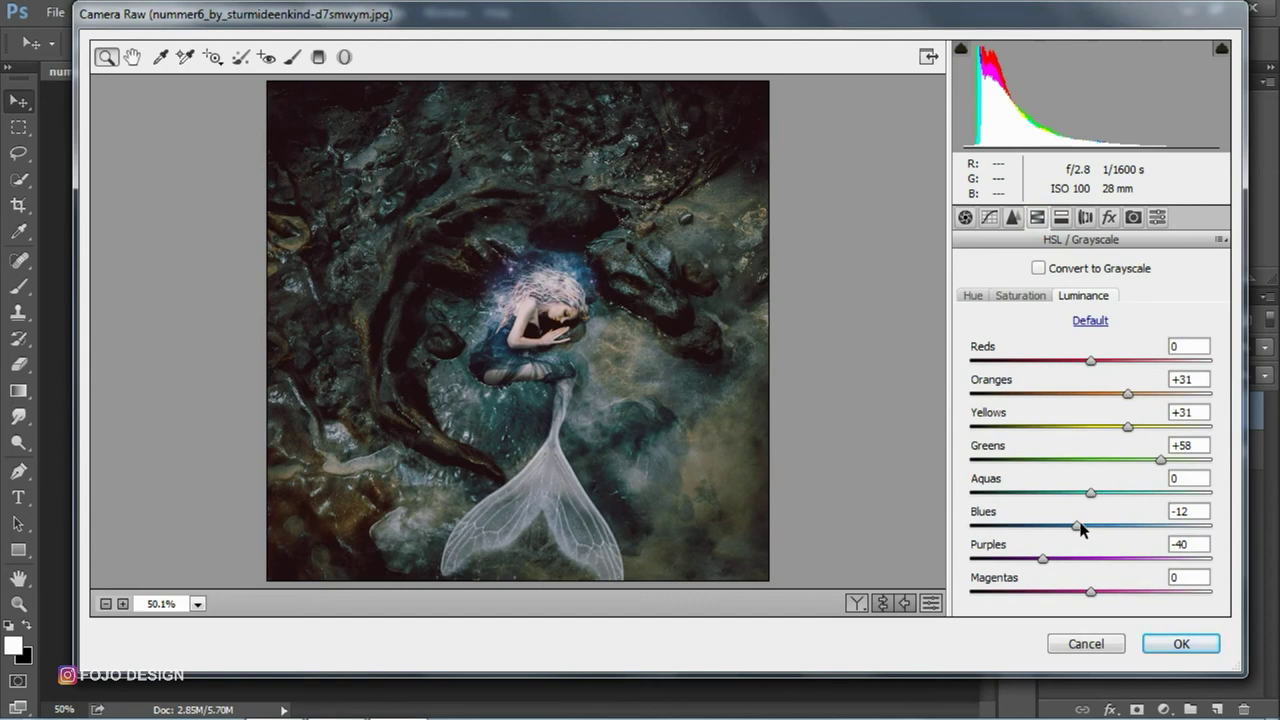
Adjust Blues luminance and saturation, and set saturation Reds −13, Yellows −100
{"action": "left_click_drag", "start_coordinate": [1088, 530], "coordinate": [1121, 523]}
{"action": "left_click", "coordinate": [1020, 295]}
{"action": "mouse_move", "coordinate": [1047, 526]}
{"action": "left_mouse_down"}
{"action": "mouse_move", "coordinate": [1104, 524]}
{"action": "mouse_move", "coordinate": [1100, 491]}
{"action": "mouse_move", "coordinate": [1126, 494]}
{"action": "mouse_move", "coordinate": [1052, 497]}
{"action": "mouse_move", "coordinate": [1123, 491]}
{"action": "mouse_move", "coordinate": [1094, 492]}
{"action": "left_mouse_up"}
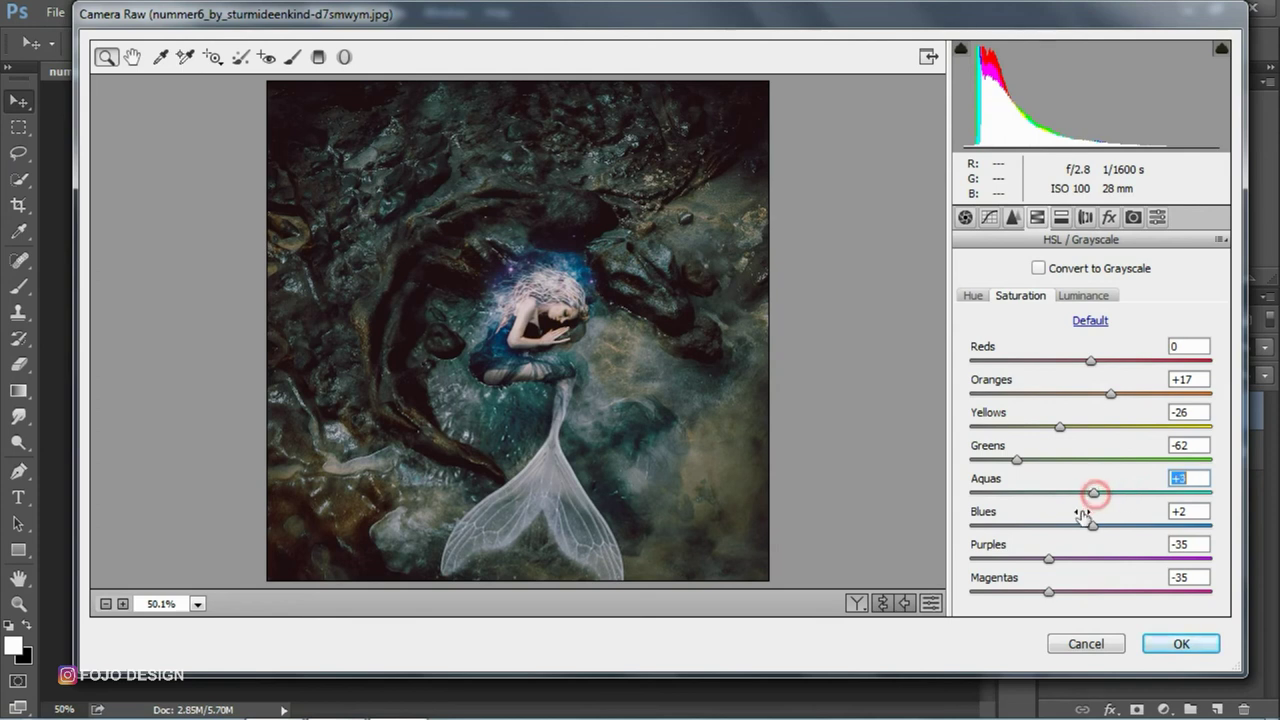
{"action": "left_click_drag", "start_coordinate": [1090, 362], "coordinate": [1070, 364]}
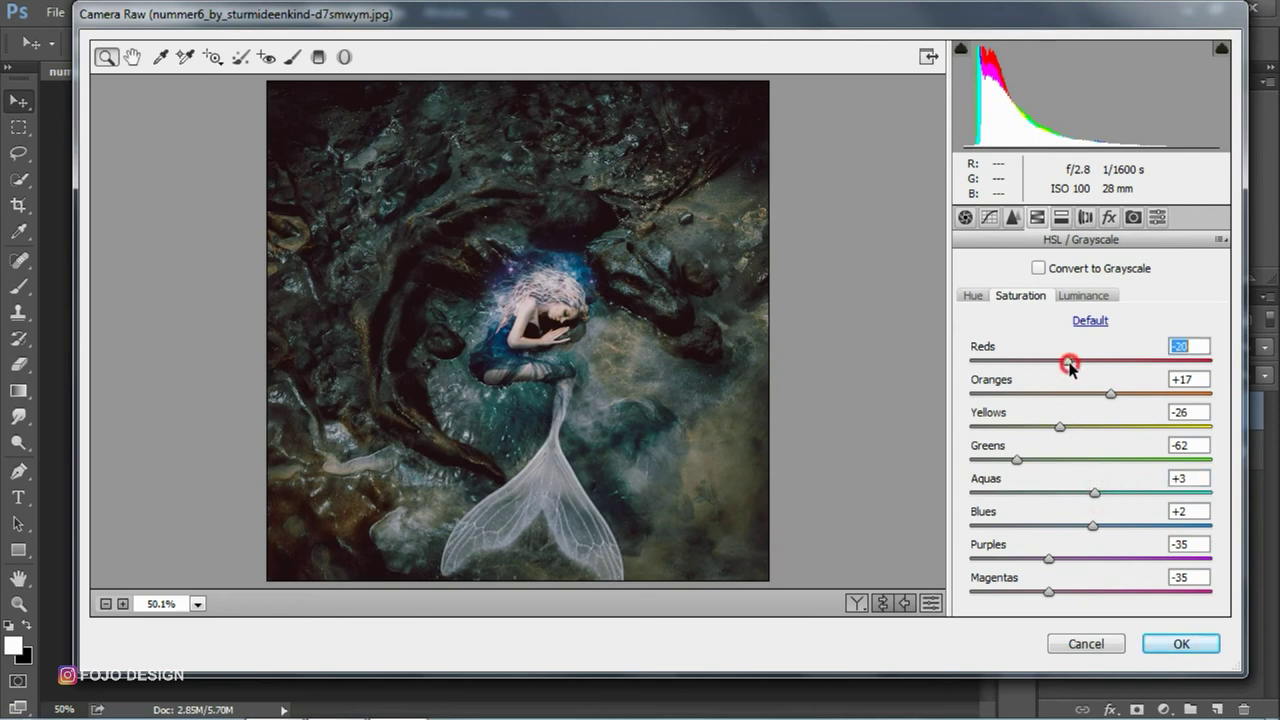
{"action": "mouse_move", "coordinate": [1060, 426]}
{"action": "left_mouse_down"}
{"action": "mouse_move", "coordinate": [1108, 424]}
{"action": "mouse_move", "coordinate": [992, 432]}
{"action": "left_mouse_up"}
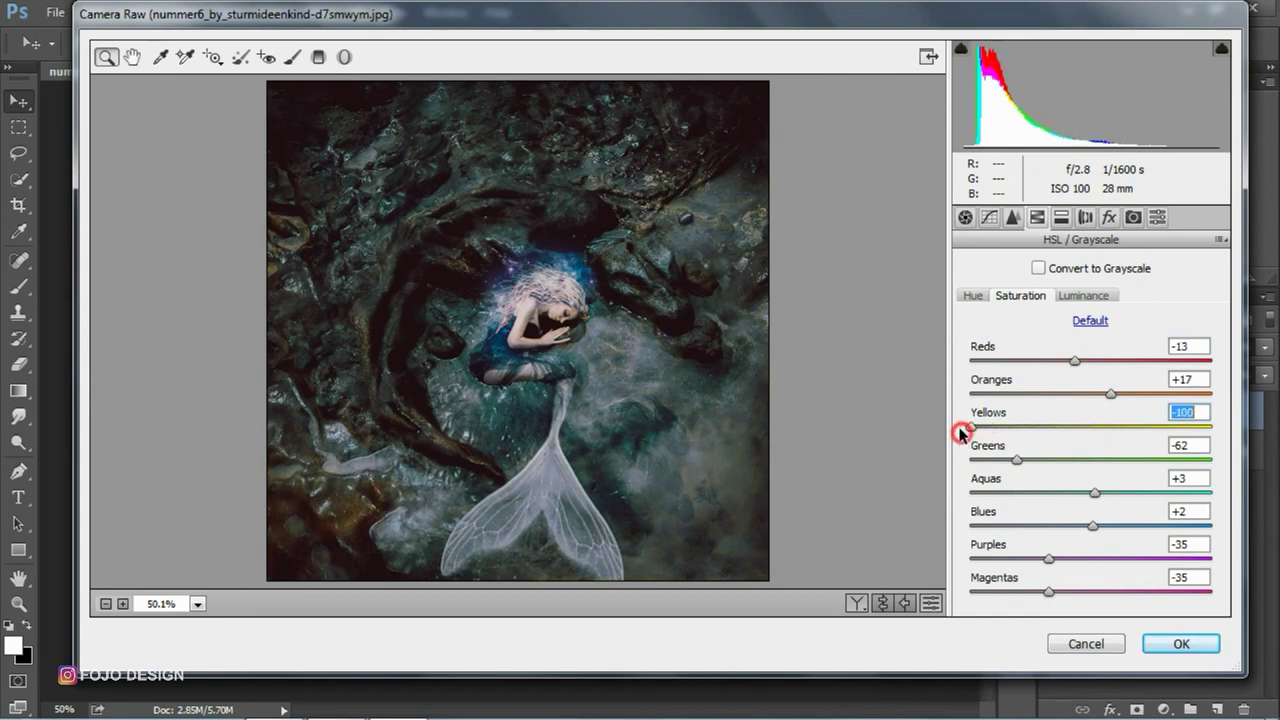
Raise Yellows luminance to +100 and apply the Camera Raw grade
{"action": "left_click", "coordinate": [1082, 295]}
{"action": "left_click_drag", "start_coordinate": [1128, 426], "coordinate": [1228, 432]}
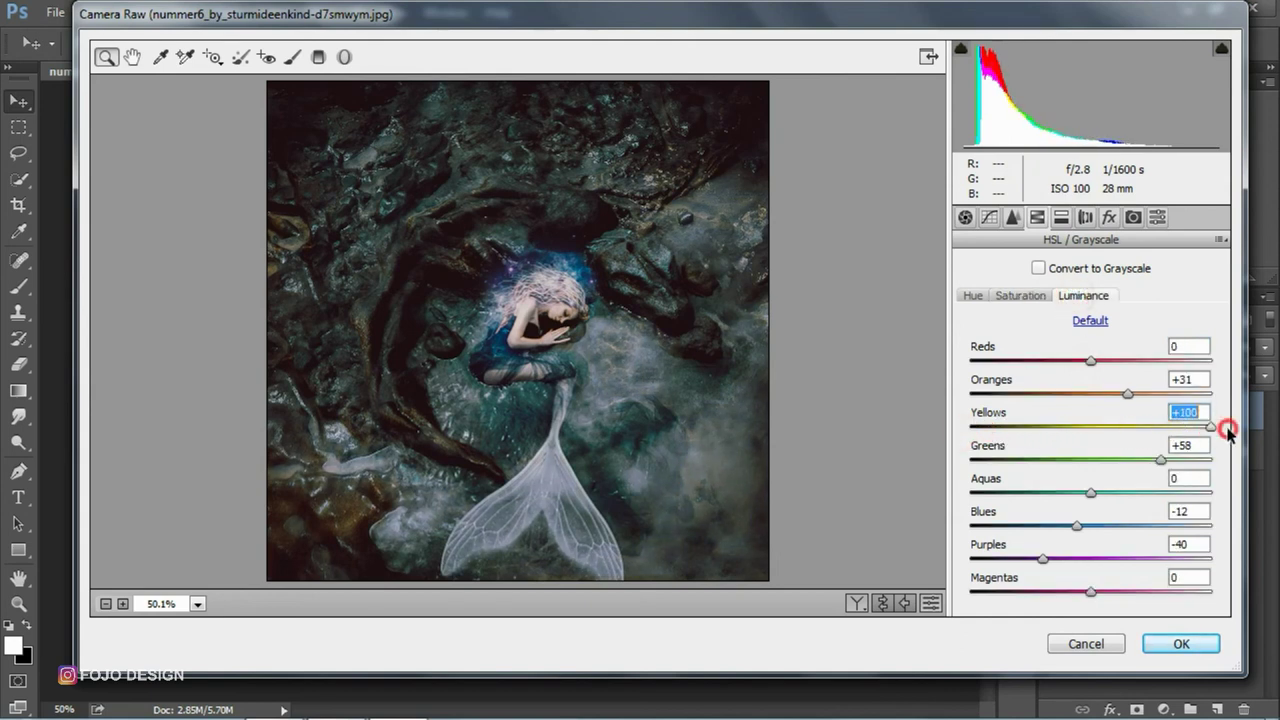
{"action": "left_click", "coordinate": [1181, 645]}
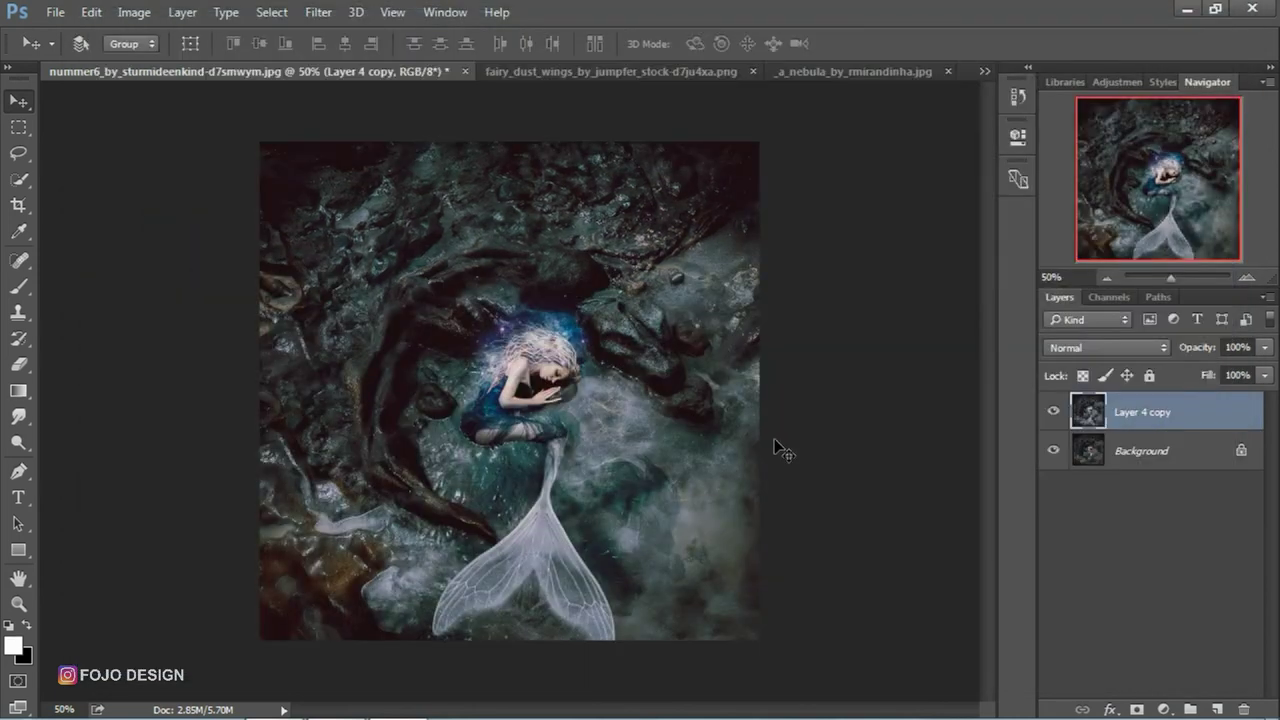
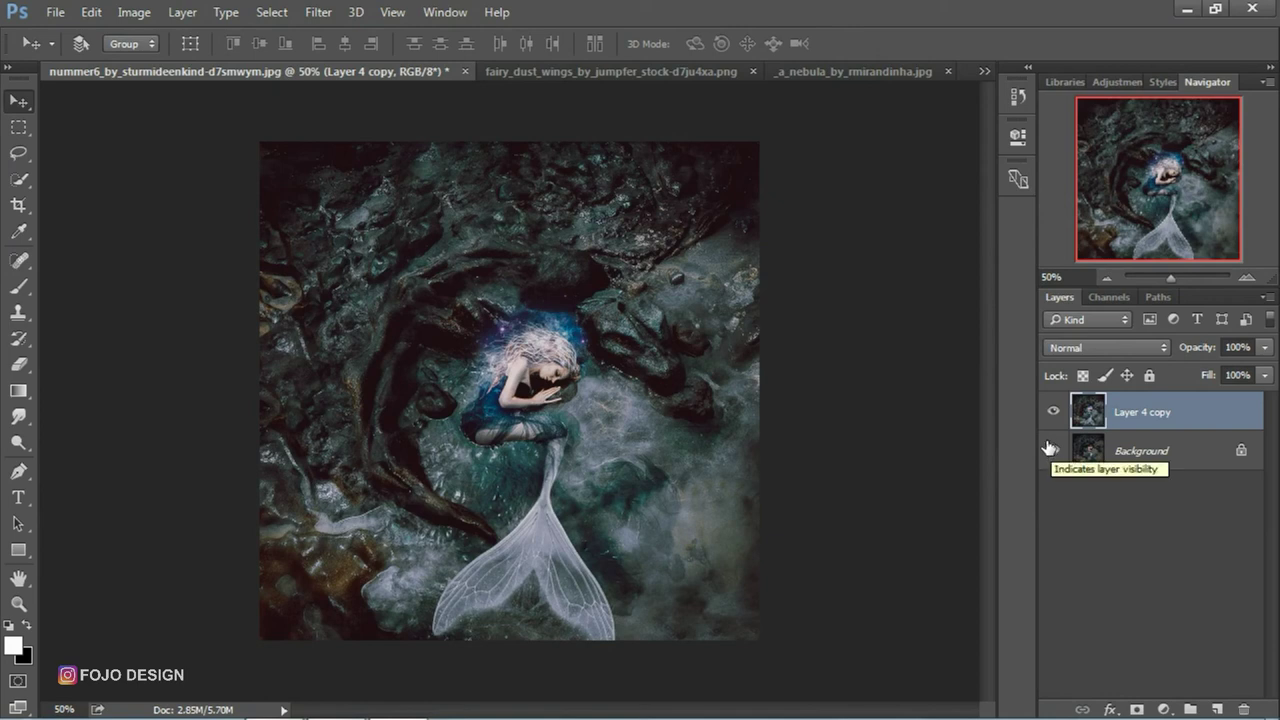
Unlock the Background into Layer 0 after discarding a spare Layer 4 copy duplicate, then select both layers
{"action": "right_click", "coordinate": [1186, 422]}
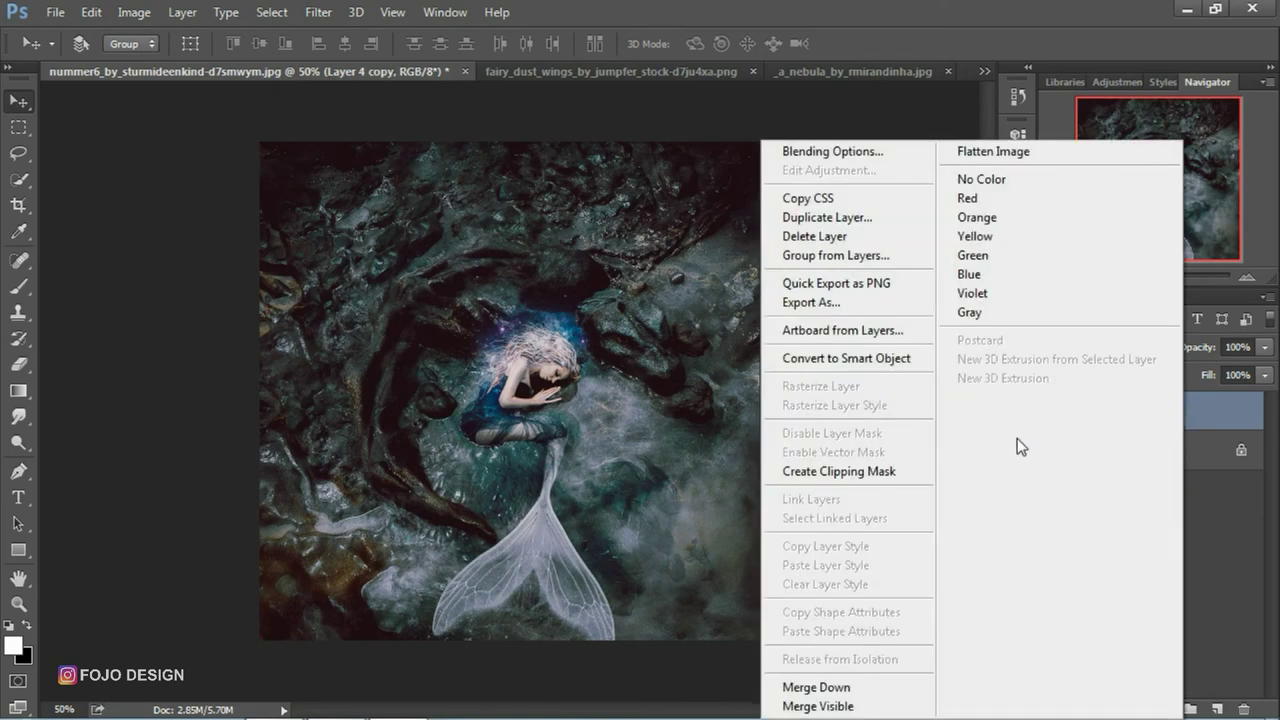
{"action": "key", "text": "Escape"}
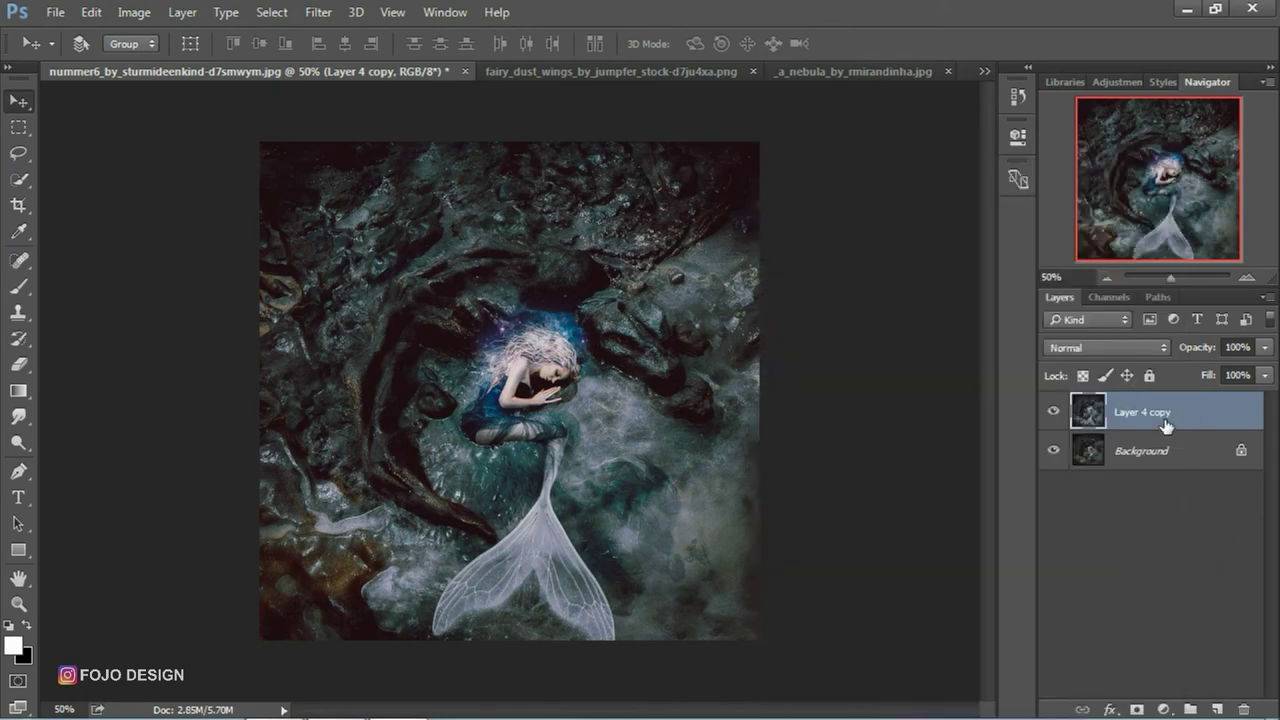
{"action": "key", "text": "ctrl+j"}
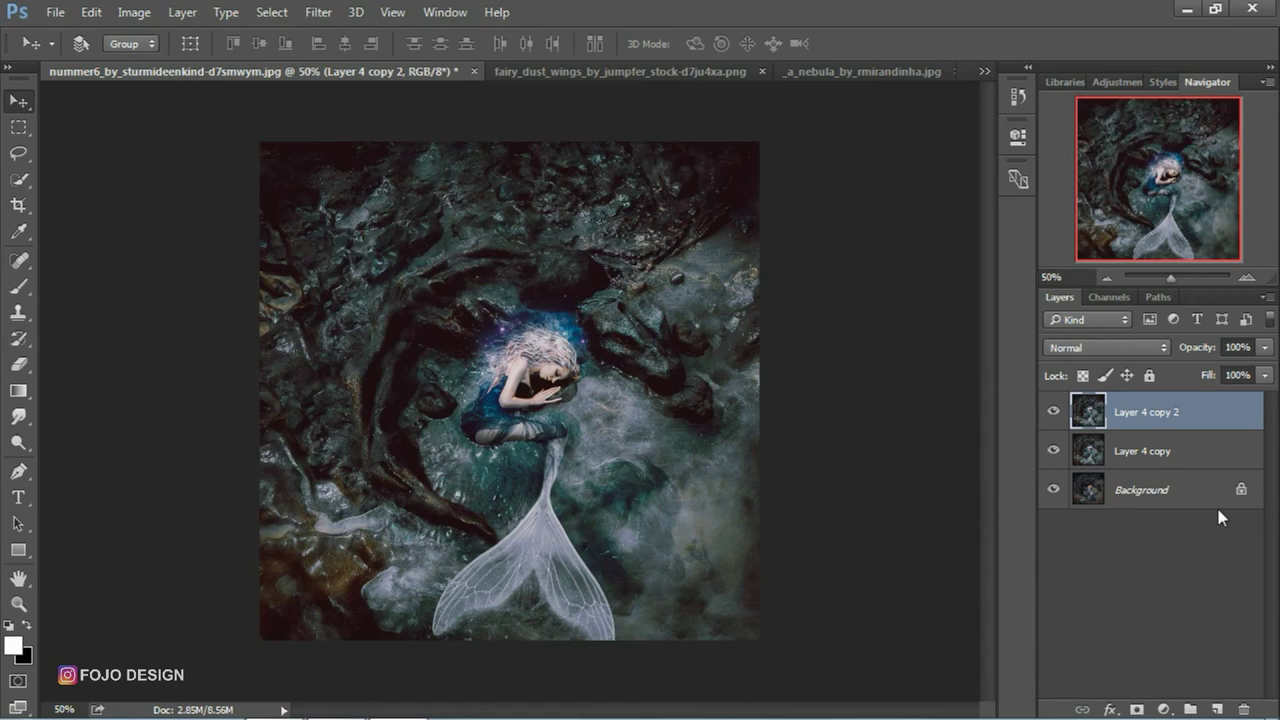
{"action": "left_click_drag", "start_coordinate": [1213, 414], "coordinate": [1244, 709]}
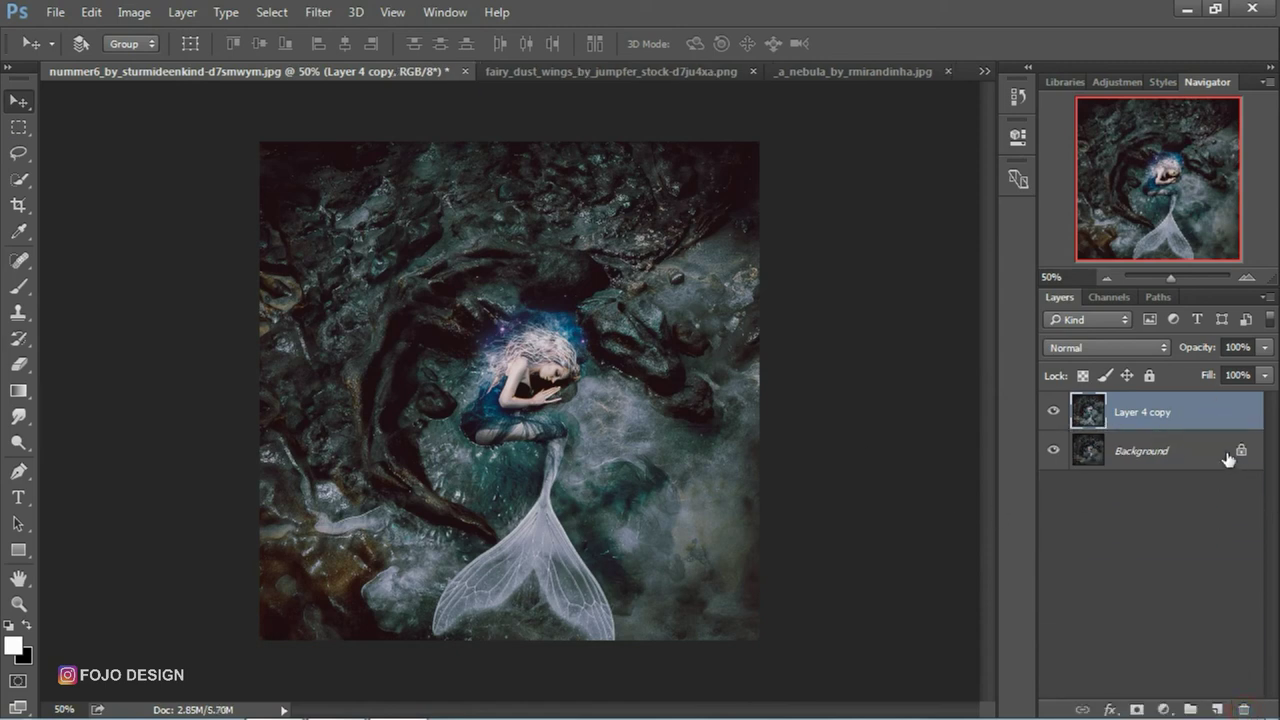
{"action": "left_click", "coordinate": [1242, 455]}
{"action": "left_click", "coordinate": [1205, 410], "text": "shift"}
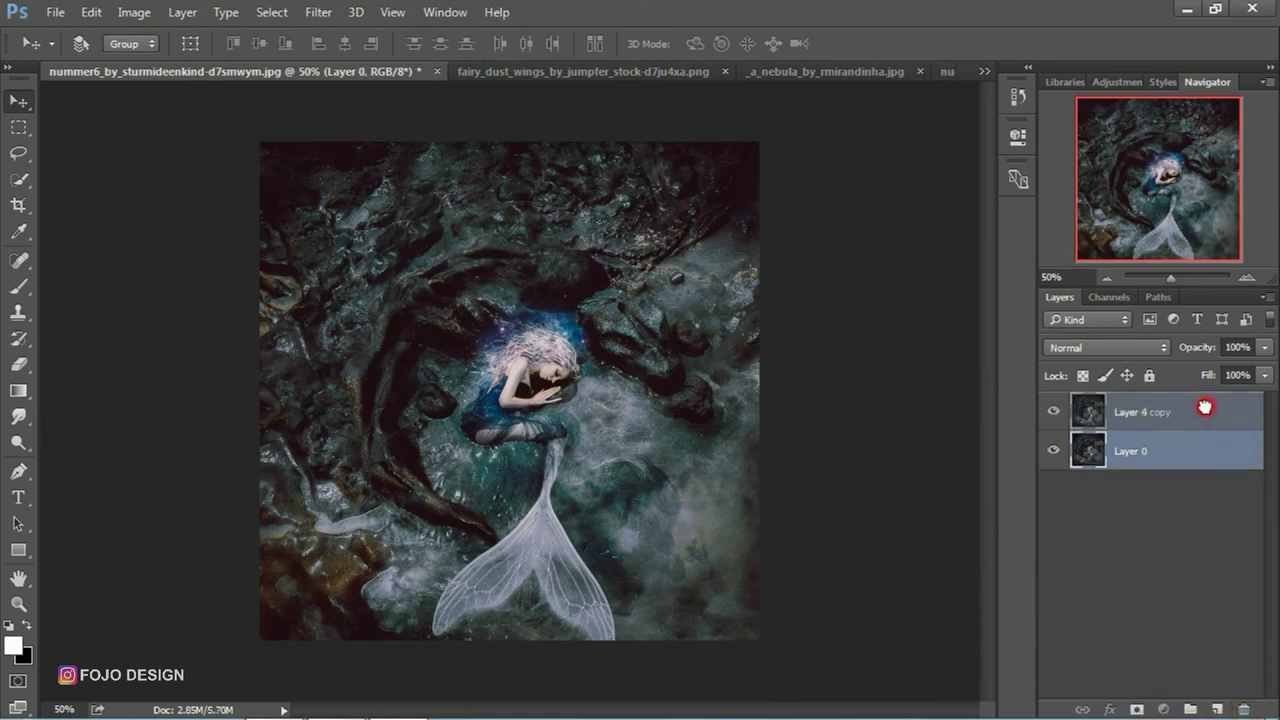
Move Layer 0 above Layer 4 copy and give it an inverted, all-black layer mask
{"action": "left_click_drag", "start_coordinate": [1205, 407], "coordinate": [1190, 470]}
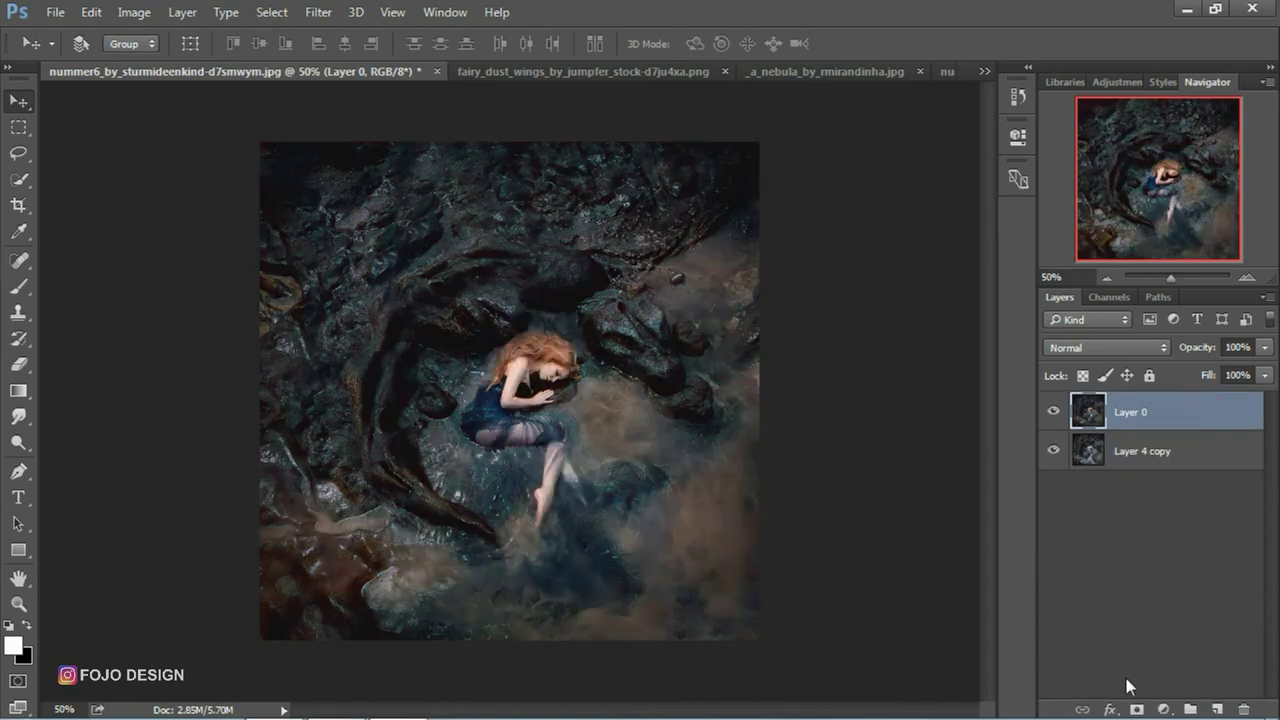
{"action": "left_click", "coordinate": [1136, 711]}
{"action": "left_click", "coordinate": [1089, 411]}
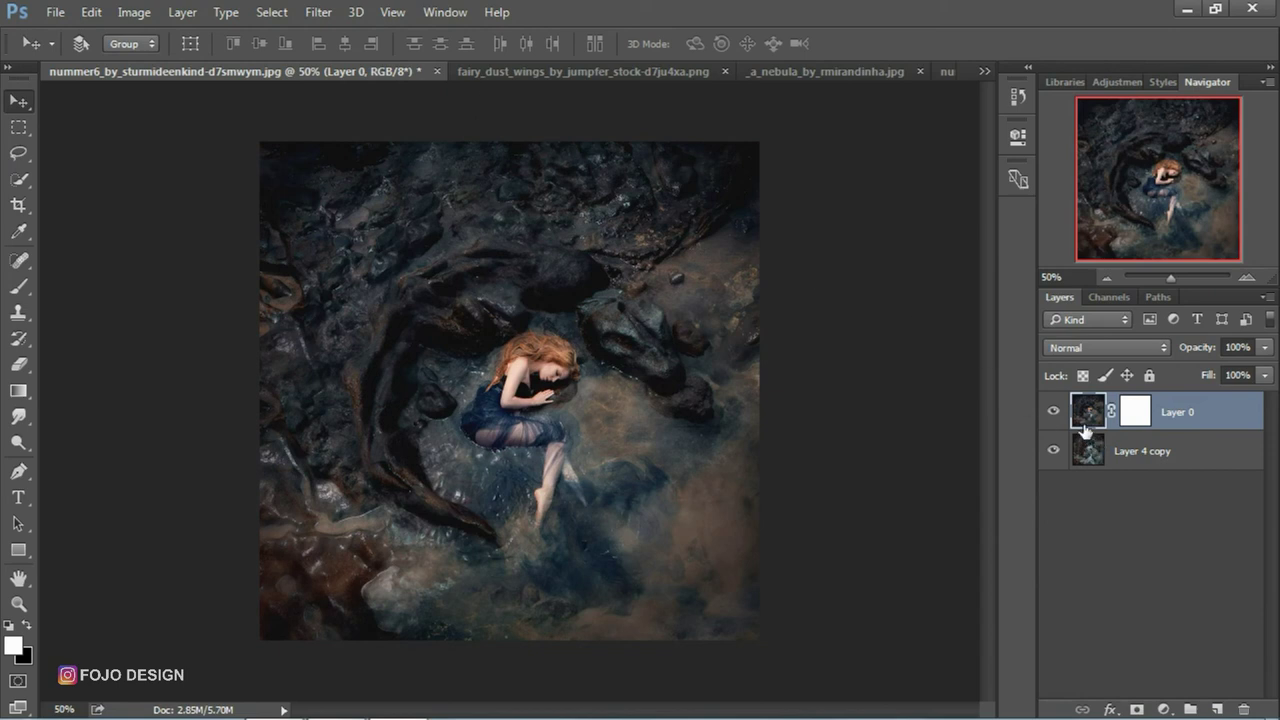
{"action": "left_click", "coordinate": [1140, 413]}
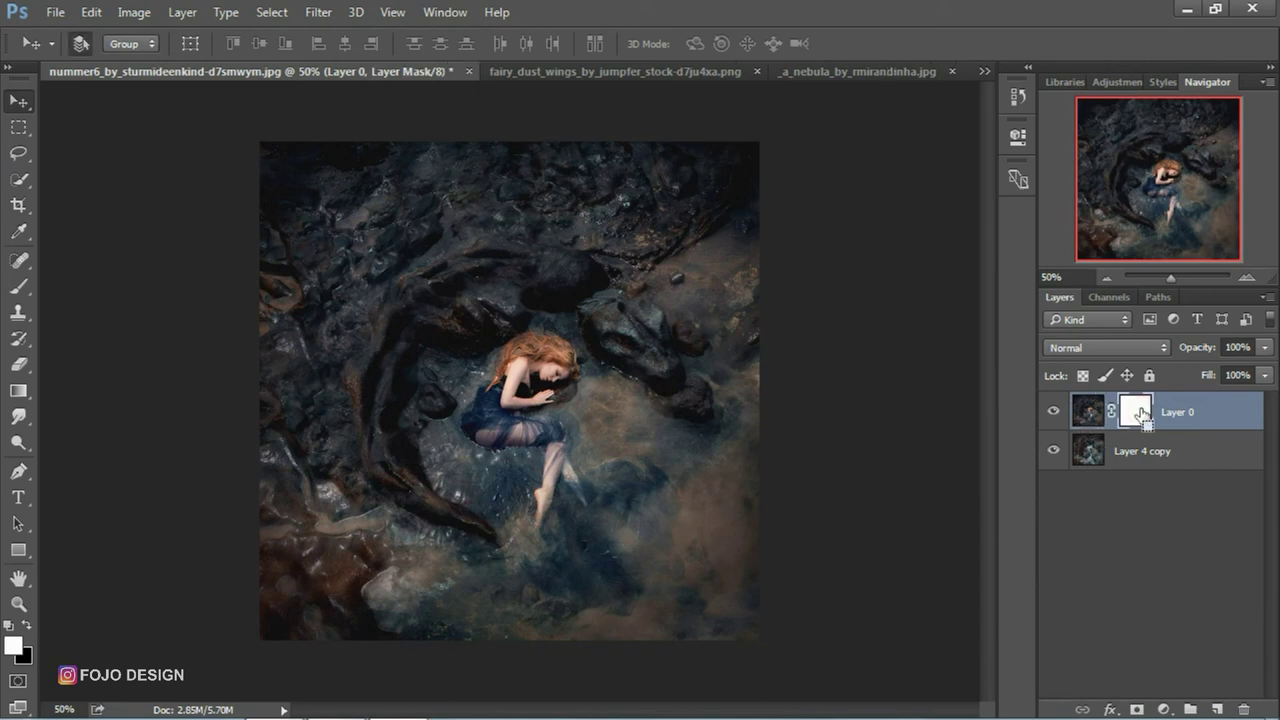
{"action": "key", "text": "ctrl+i"}
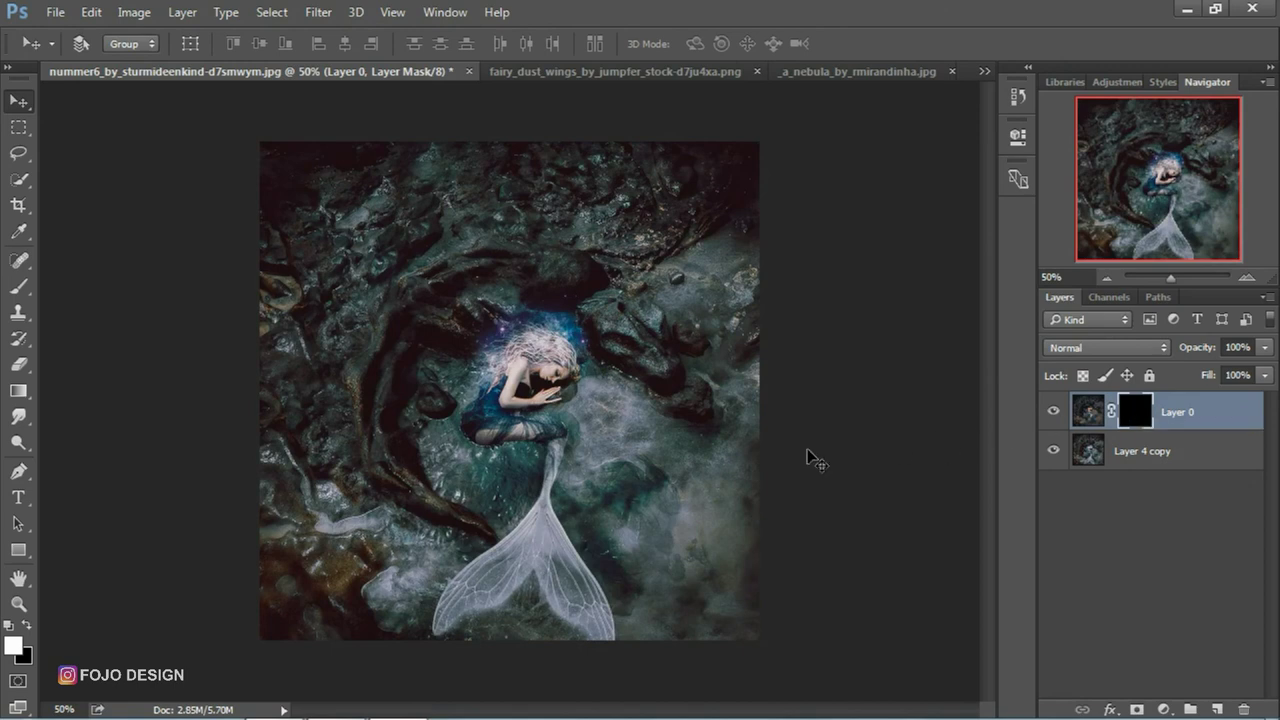
With a 200 px brush at 12% opacity, paint Layer 0 back in around the lower tail fin
{"action": "left_click", "coordinate": [18, 287]}
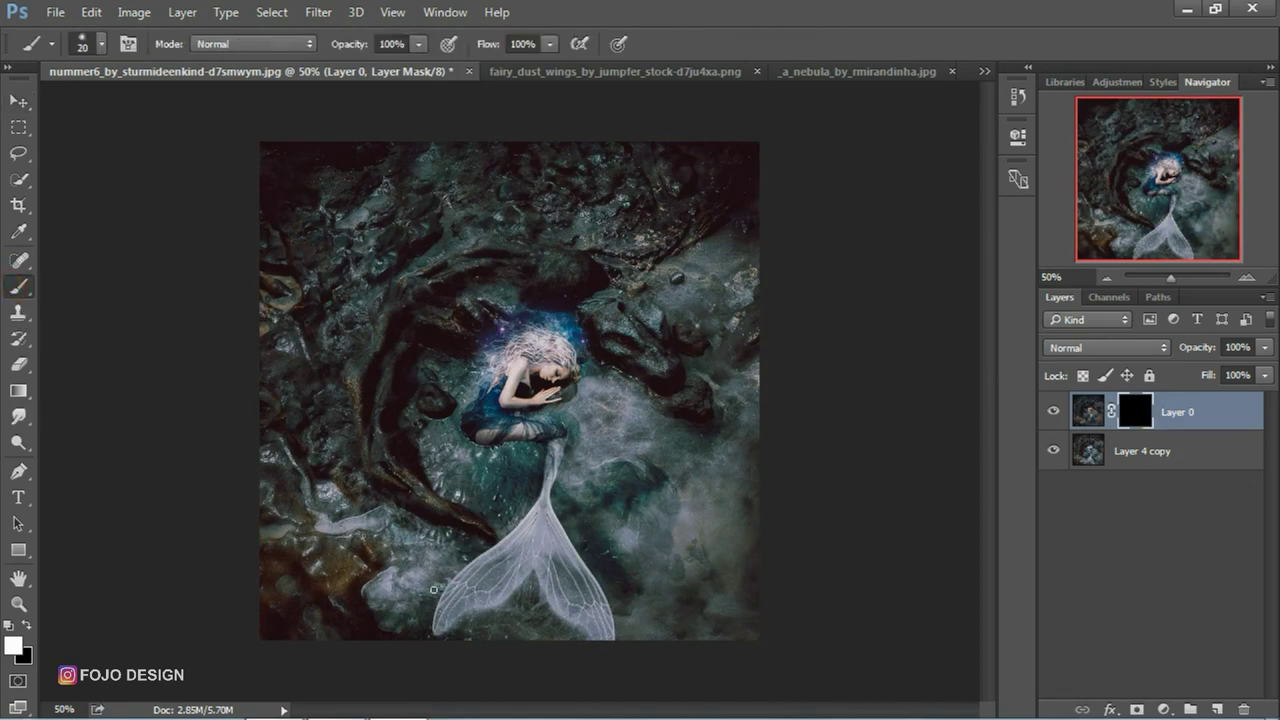
{"action": "key", "text": "bracketright"}
{"action": "key", "text": "bracketright"}
{"action": "key", "text": "bracketright"}
{"action": "mouse_move", "coordinate": [423, 608]}
{"action": "left_mouse_down"}
{"action": "mouse_move", "coordinate": [461, 603]}
{"action": "mouse_move", "coordinate": [440, 612]}
{"action": "left_mouse_up"}
{"action": "left_click_drag", "start_coordinate": [345, 44], "coordinate": [324, 50]}
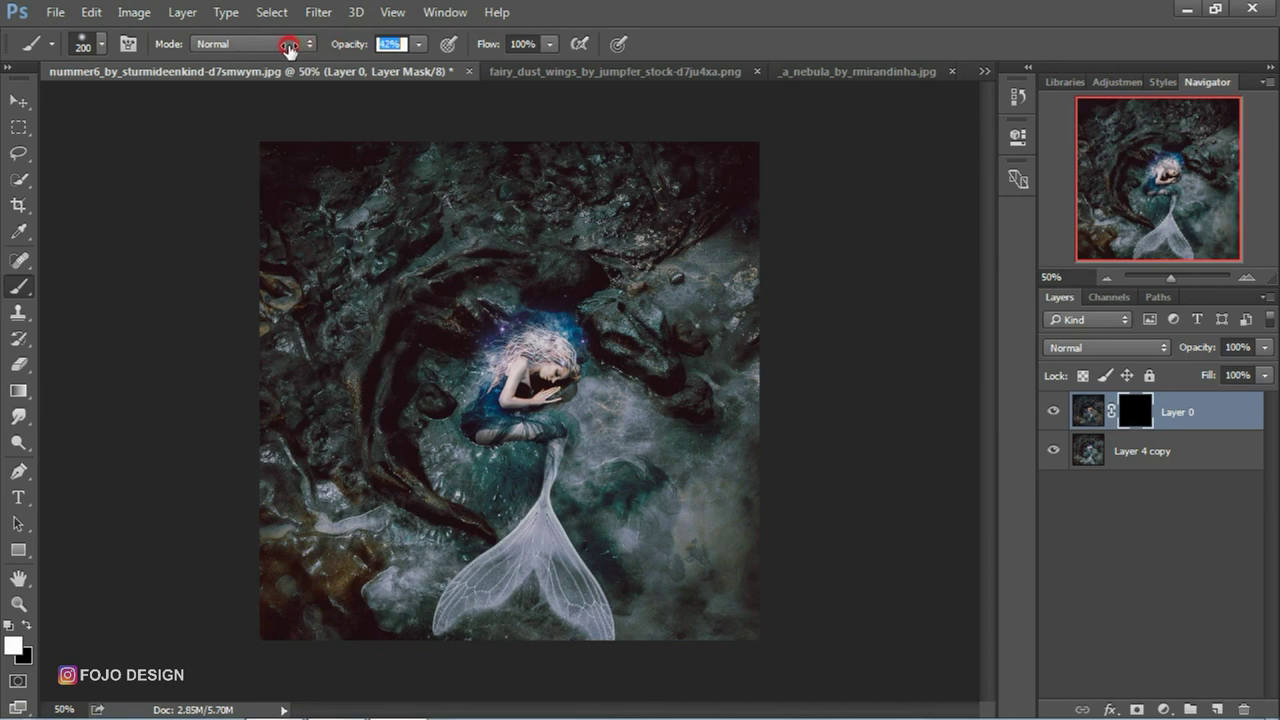
{"action": "left_click", "coordinate": [642, 290]}
{"action": "mouse_move", "coordinate": [471, 647]}
{"action": "left_mouse_down"}
{"action": "mouse_move", "coordinate": [439, 611]}
{"action": "mouse_move", "coordinate": [603, 637]}
{"action": "mouse_move", "coordinate": [609, 602]}
{"action": "mouse_move", "coordinate": [590, 536]}
{"action": "mouse_move", "coordinate": [606, 524]}
{"action": "mouse_move", "coordinate": [624, 586]}
{"action": "mouse_move", "coordinate": [569, 634]}
{"action": "mouse_move", "coordinate": [543, 613]}
{"action": "mouse_move", "coordinate": [500, 614]}
{"action": "mouse_move", "coordinate": [449, 637]}
{"action": "mouse_move", "coordinate": [423, 592]}
{"action": "mouse_move", "coordinate": [400, 614]}
{"action": "left_mouse_up"}
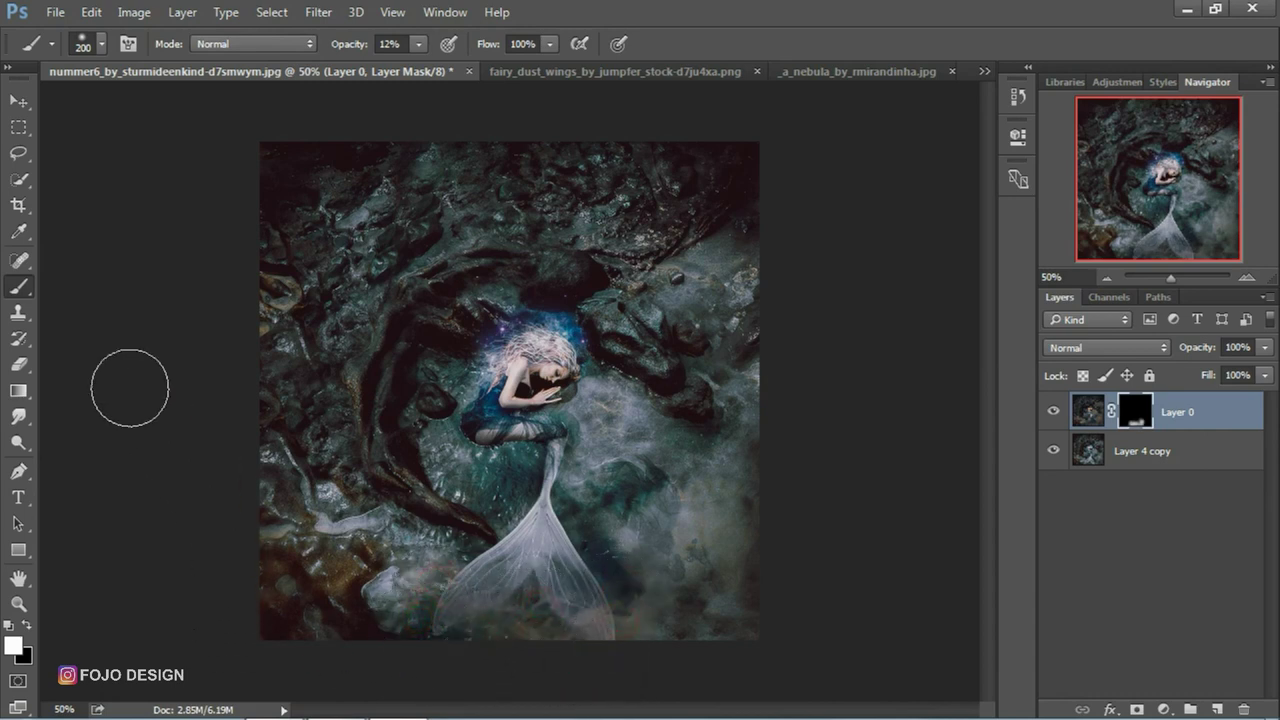
{"action": "left_click", "coordinate": [431, 659]}
{"action": "mouse_move", "coordinate": [431, 659]}
{"action": "left_mouse_down"}
{"action": "mouse_move", "coordinate": [414, 637]}
{"action": "mouse_move", "coordinate": [417, 611]}
{"action": "mouse_move", "coordinate": [429, 629]}
{"action": "mouse_move", "coordinate": [420, 610]}
{"action": "mouse_move", "coordinate": [421, 632]}
{"action": "left_mouse_up"}
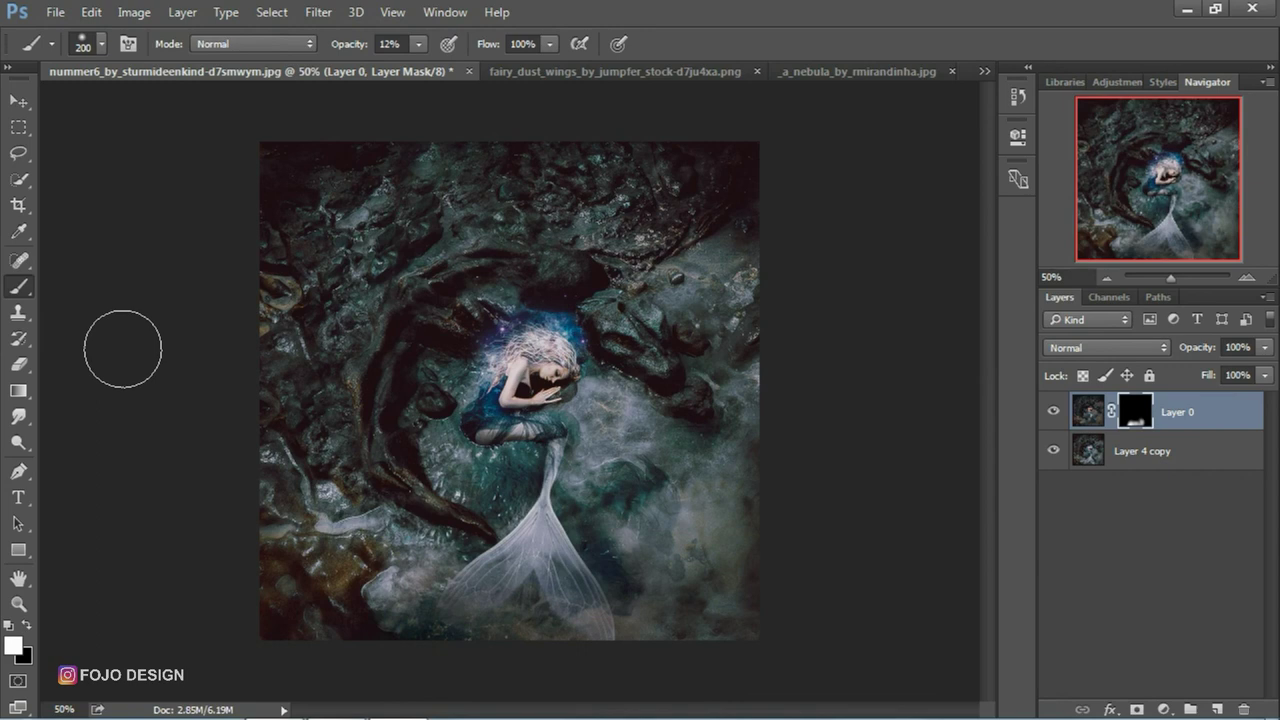
{"action": "left_click", "coordinate": [18, 101]}
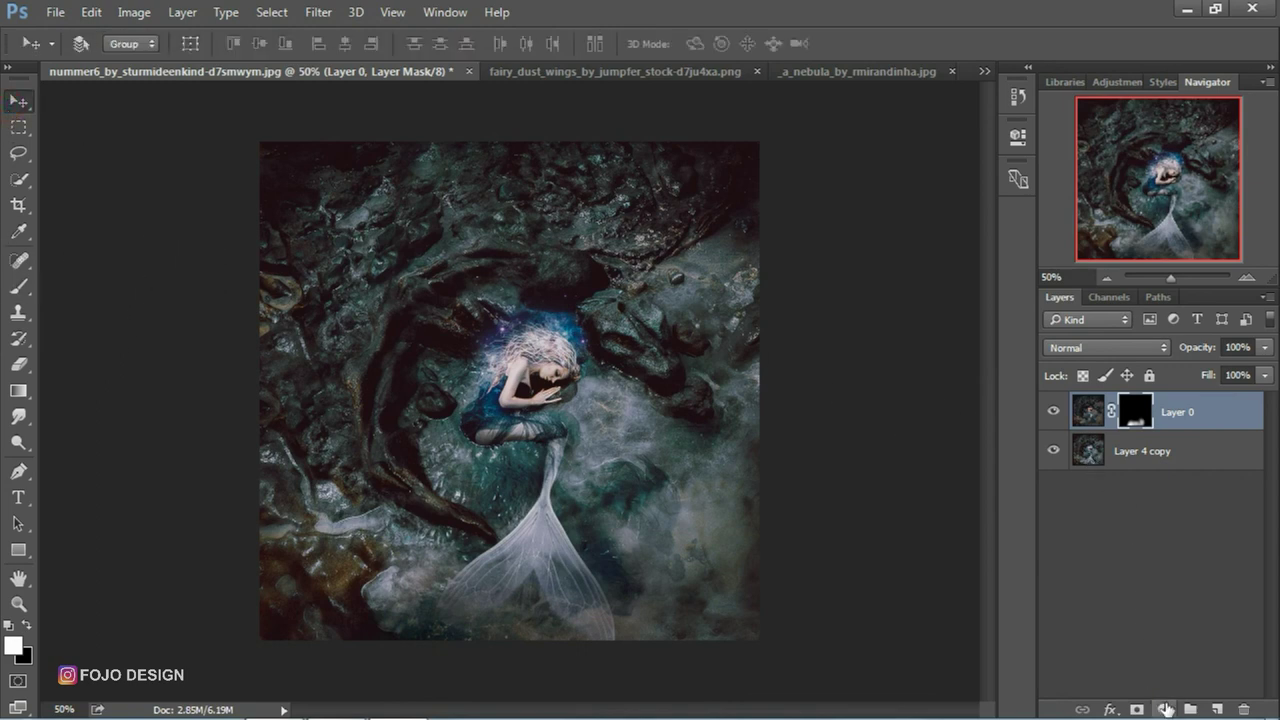
Add a Color Balance layer nudging shadows toward magenta and blue, and highlights slightly blue
{"action": "left_click", "coordinate": [1165, 708]}
{"action": "left_click", "coordinate": [1097, 484]}
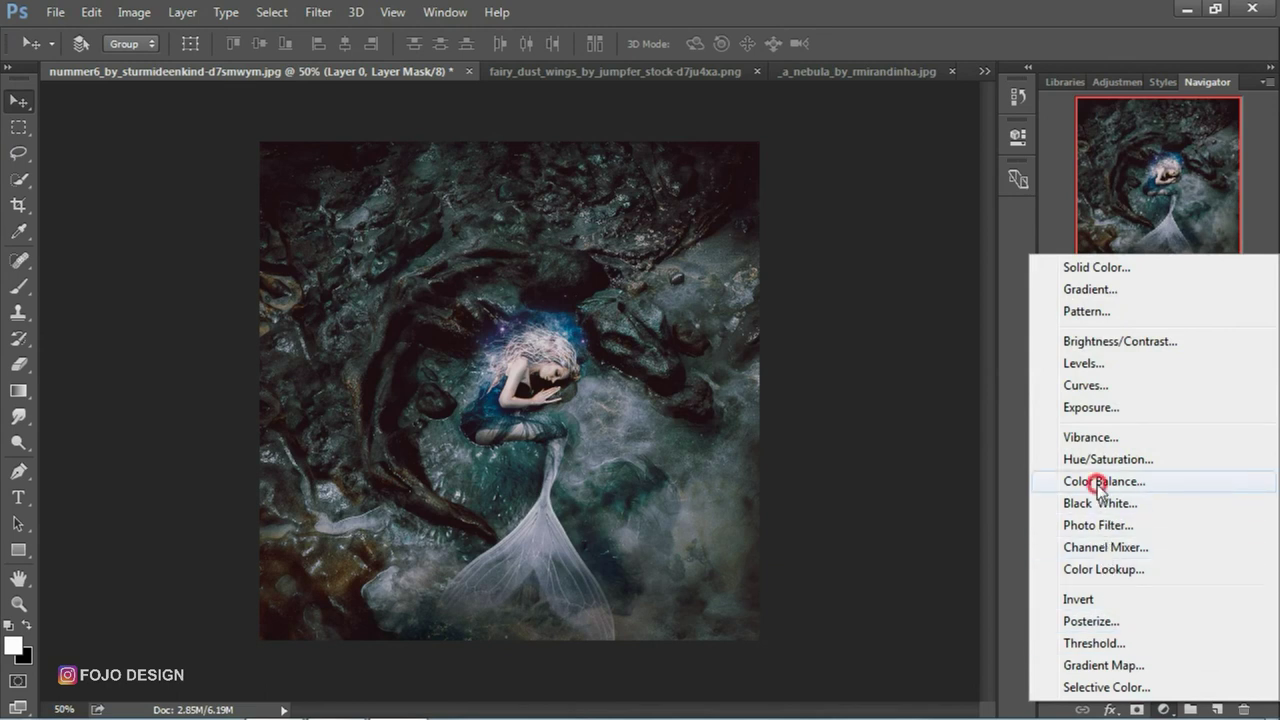
{"action": "left_click", "coordinate": [810, 186]}
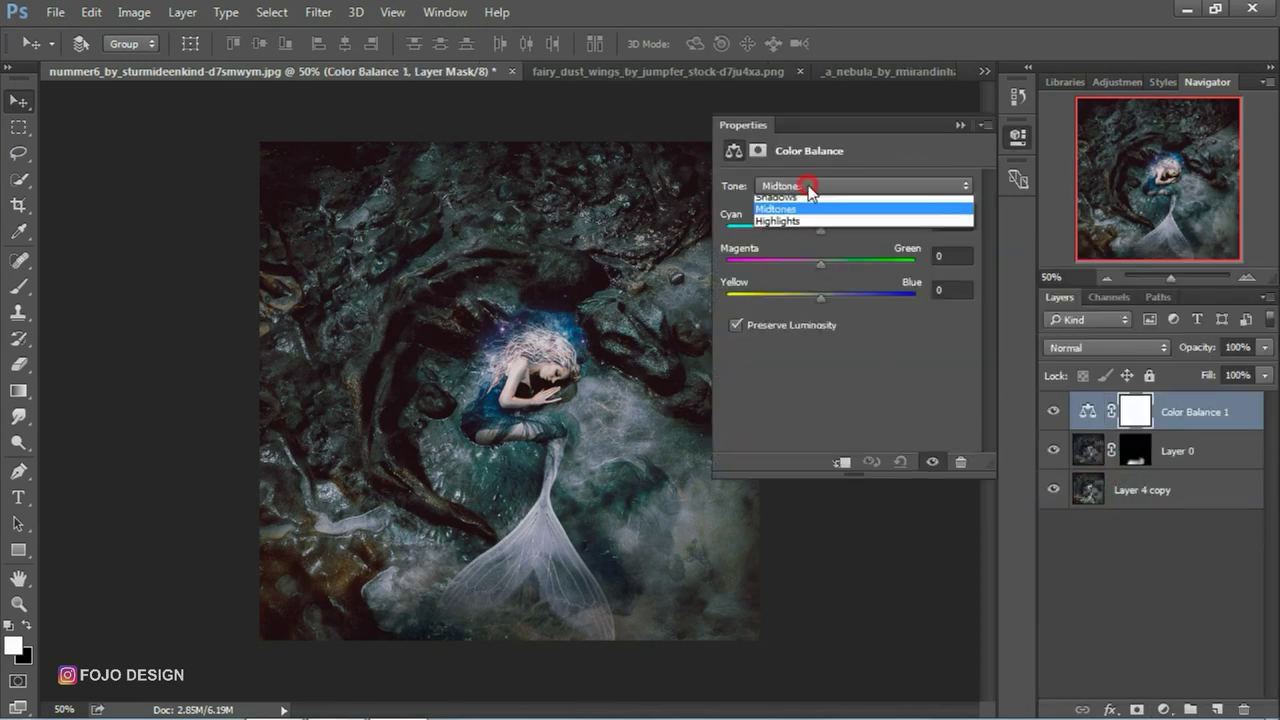
{"action": "left_click", "coordinate": [806, 197]}
{"action": "left_click", "coordinate": [819, 265]}
{"action": "left_click_drag", "start_coordinate": [822, 297], "coordinate": [825, 295]}
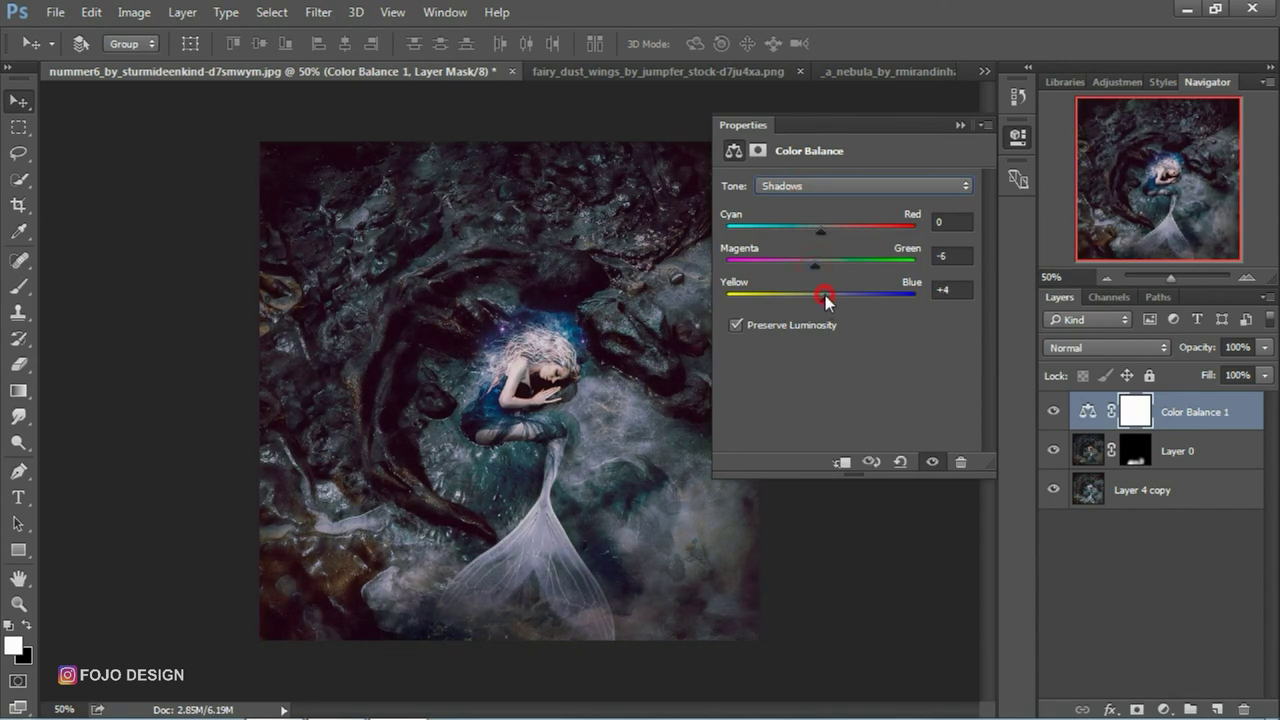
{"action": "left_click", "coordinate": [814, 186]}
{"action": "left_click", "coordinate": [815, 228]}
{"action": "left_click_drag", "start_coordinate": [822, 298], "coordinate": [824, 297]}
{"action": "left_click", "coordinate": [958, 125]}
Add a Selective Color layer, adding black and reducing magenta and cyan in the Neutrals
{"action": "left_click", "coordinate": [1166, 707]}
{"action": "left_click", "coordinate": [1086, 689]}
{"action": "left_click", "coordinate": [815, 209]}
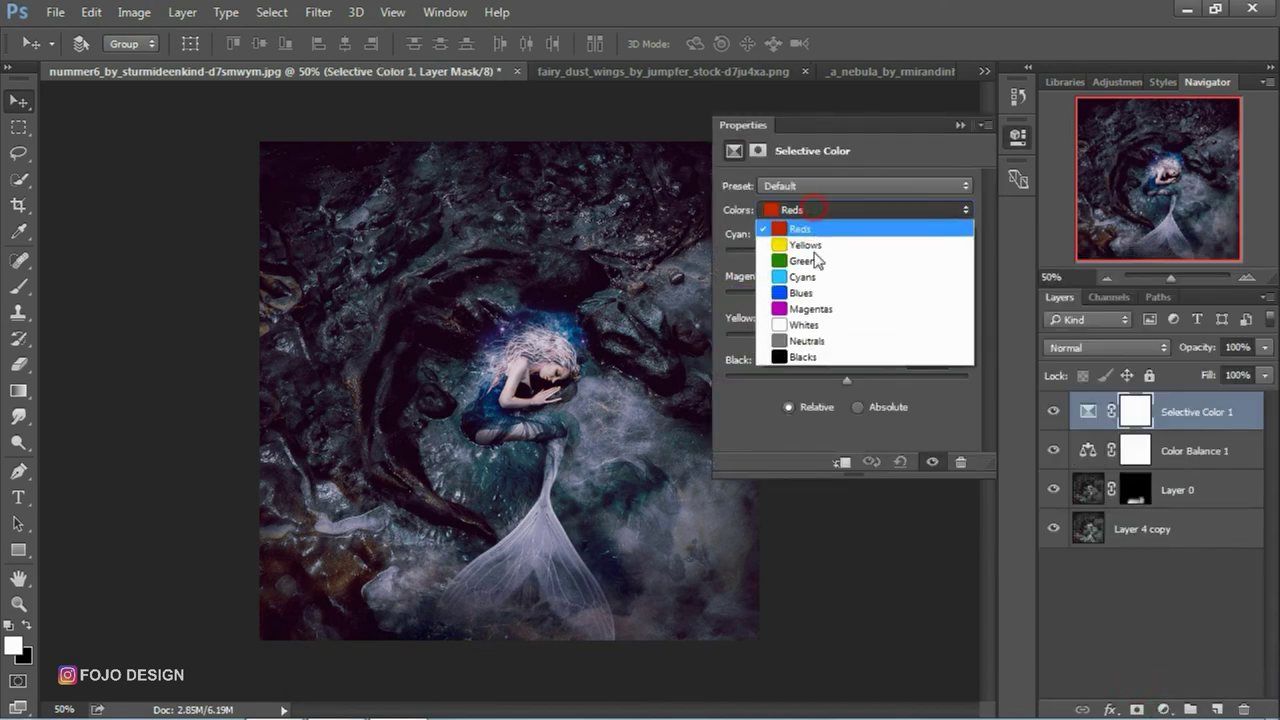
{"action": "left_click", "coordinate": [803, 341]}
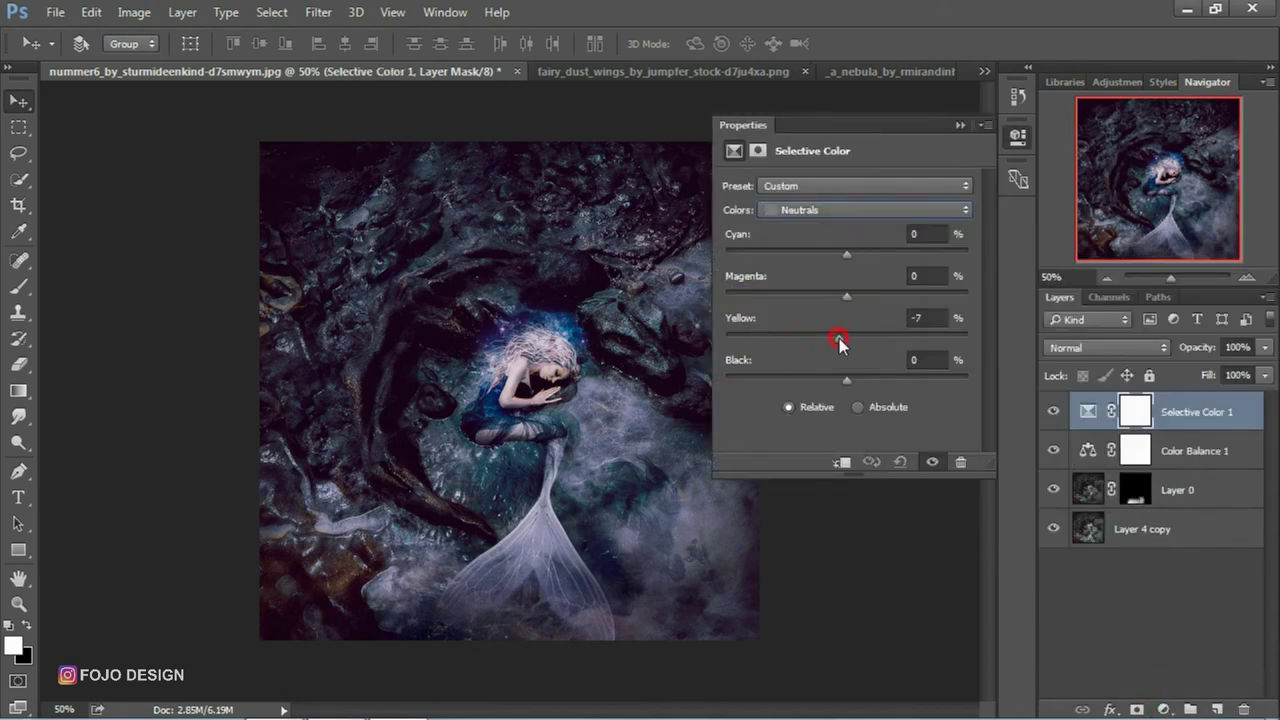
{"action": "left_click_drag", "start_coordinate": [847, 380], "coordinate": [850, 381]}
{"action": "left_click_drag", "start_coordinate": [843, 300], "coordinate": [838, 305]}
{"action": "left_click_drag", "start_coordinate": [854, 260], "coordinate": [845, 262]}
{"action": "left_click", "coordinate": [958, 125]}
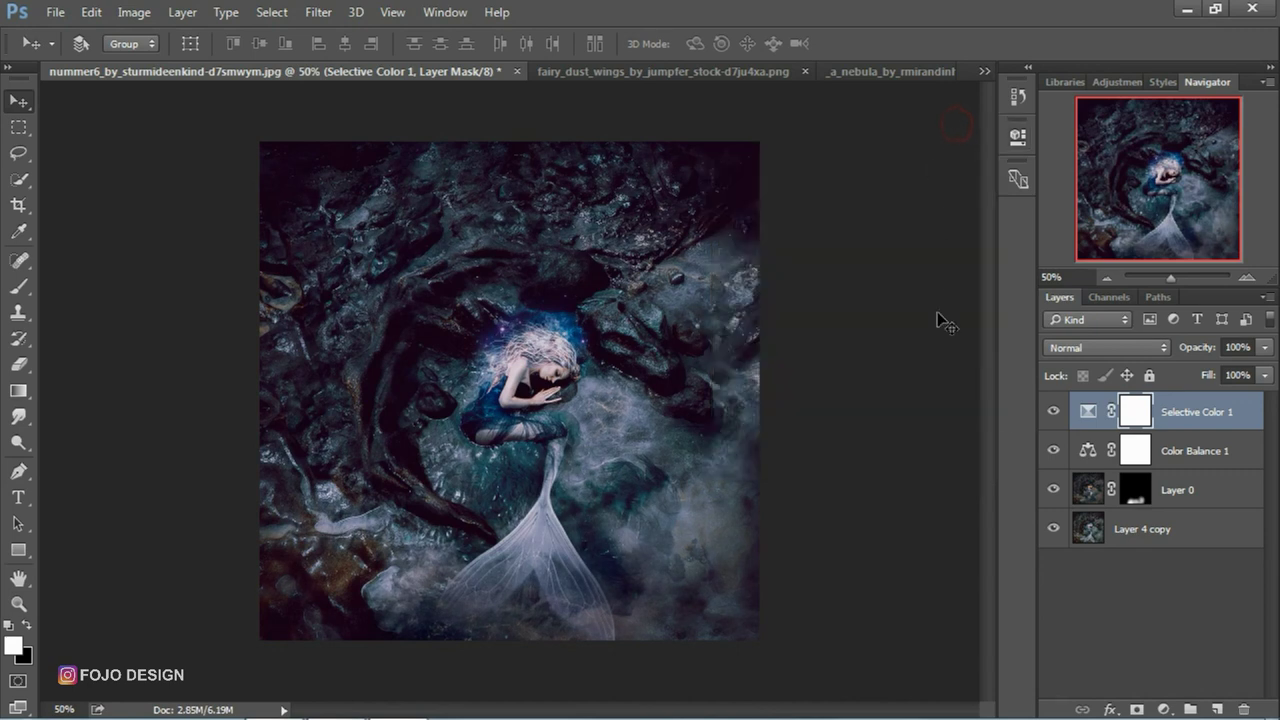
Tune Selective Color's Blacks to Yellow +8 and Black −3
{"action": "left_click", "coordinate": [1086, 410]}
{"action": "left_click", "coordinate": [832, 210]}
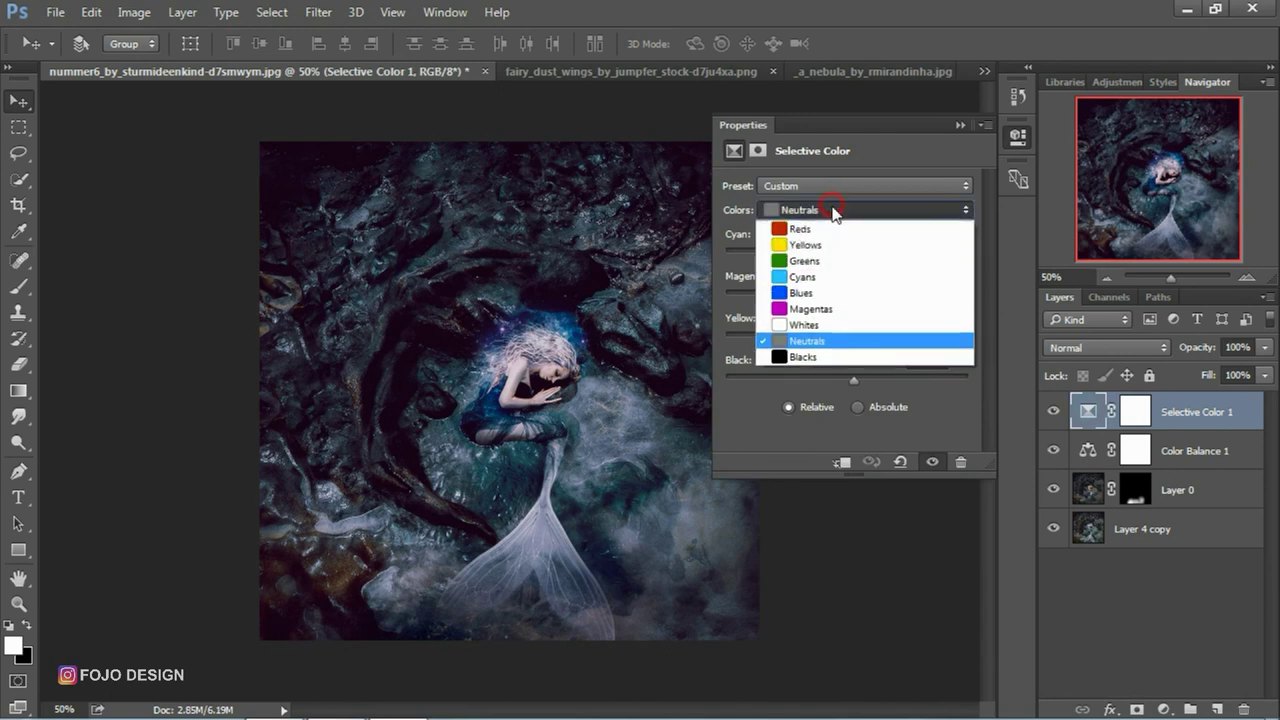
{"action": "left_click", "coordinate": [806, 357]}
{"action": "left_click_drag", "start_coordinate": [847, 340], "coordinate": [844, 380]}
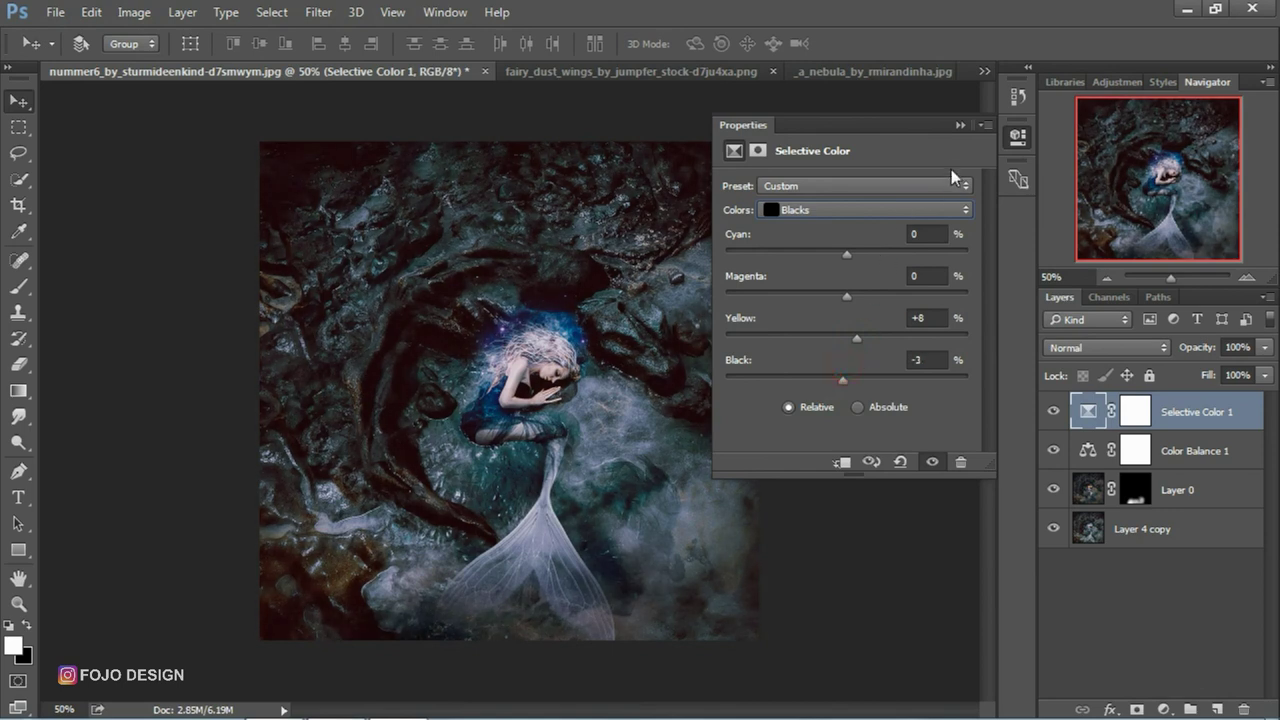
{"action": "left_click", "coordinate": [960, 126]}
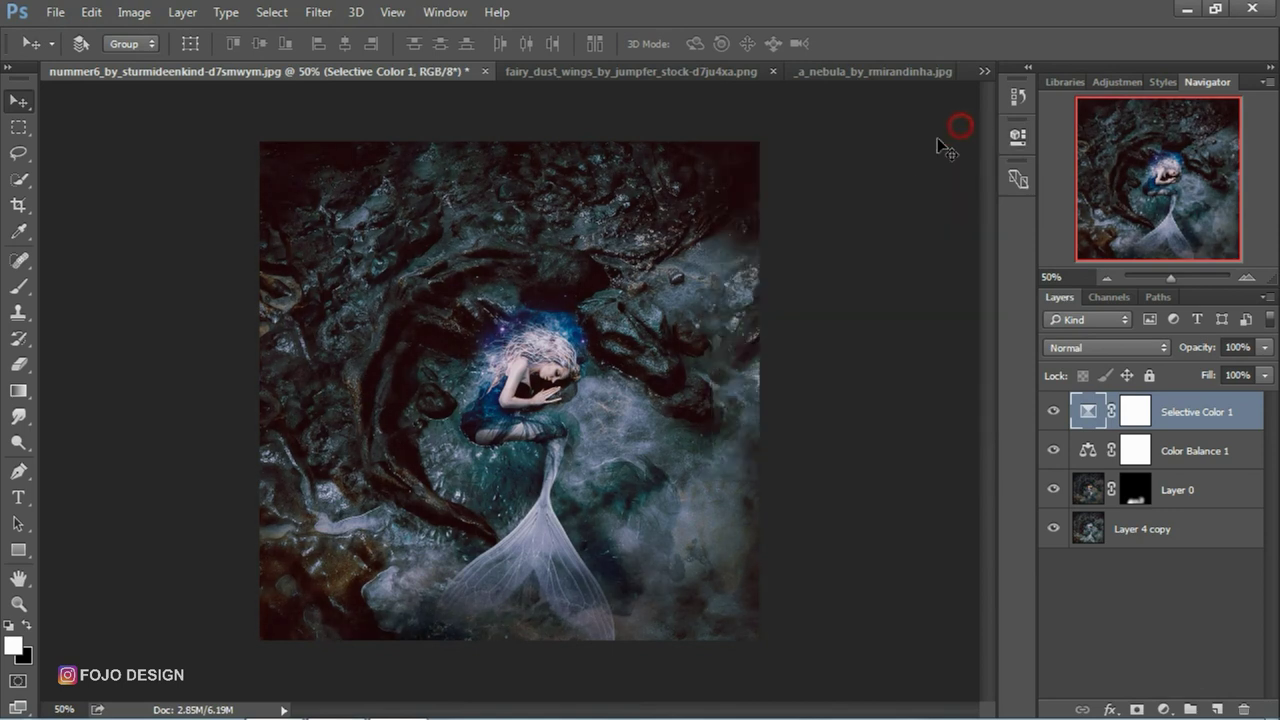
{"action": "left_click", "coordinate": [1181, 484]}
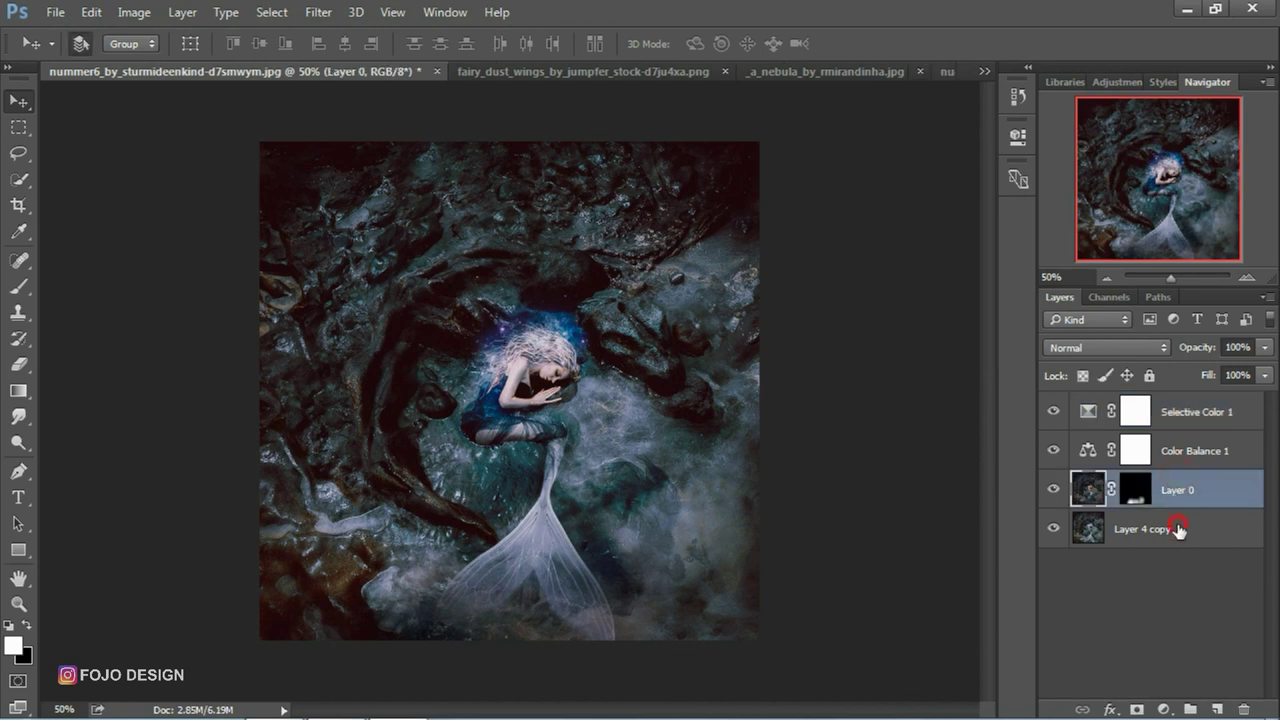
Merge Layer 4 copy into Layer 0 and place a duplicate, Layer 0 copy, just above it
{"action": "left_click", "coordinate": [1170, 528], "text": "shift"}
{"action": "key", "text": "ctrl+e"}
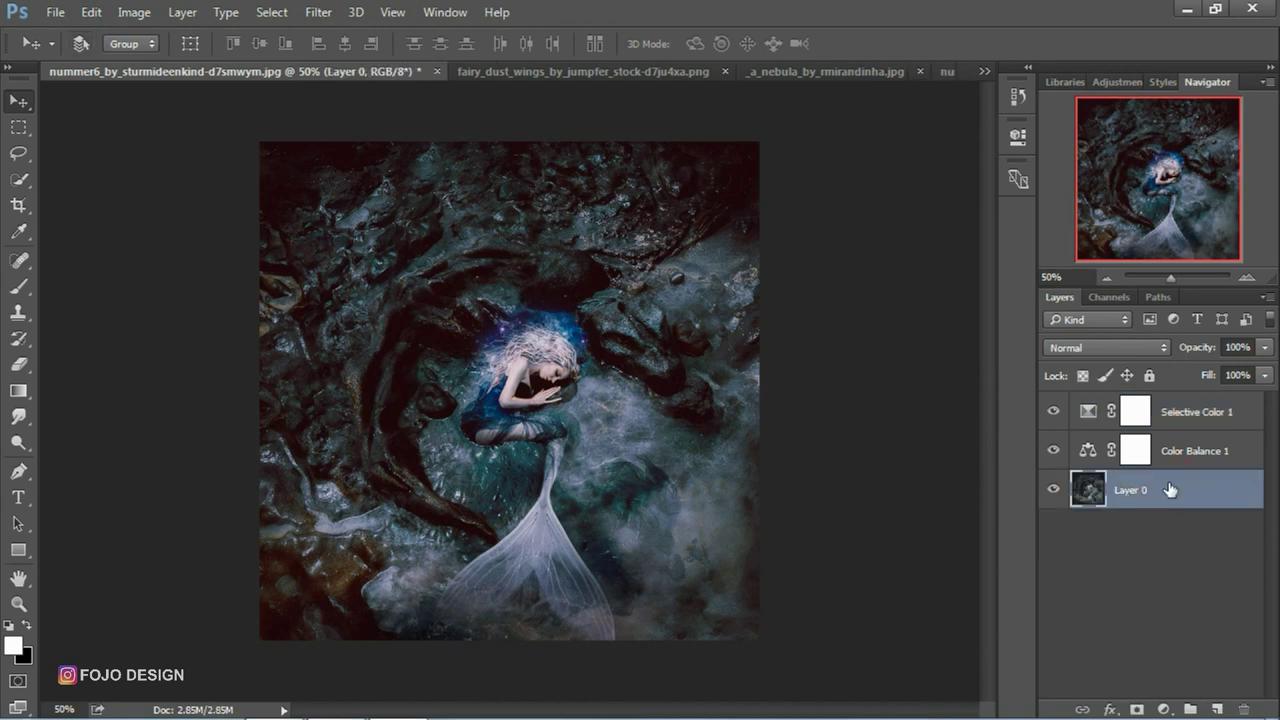
{"action": "key", "text": "ctrl+j"}
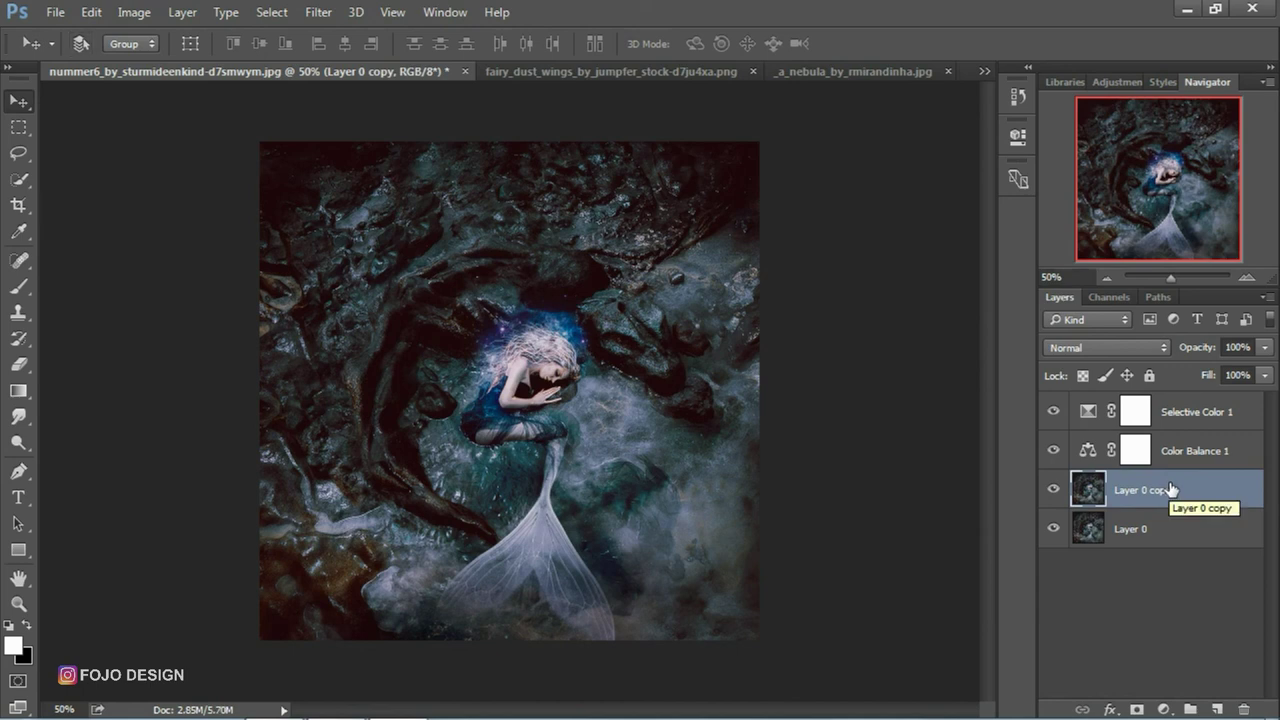
{"action": "left_click_drag", "start_coordinate": [1172, 488], "coordinate": [1151, 407]}
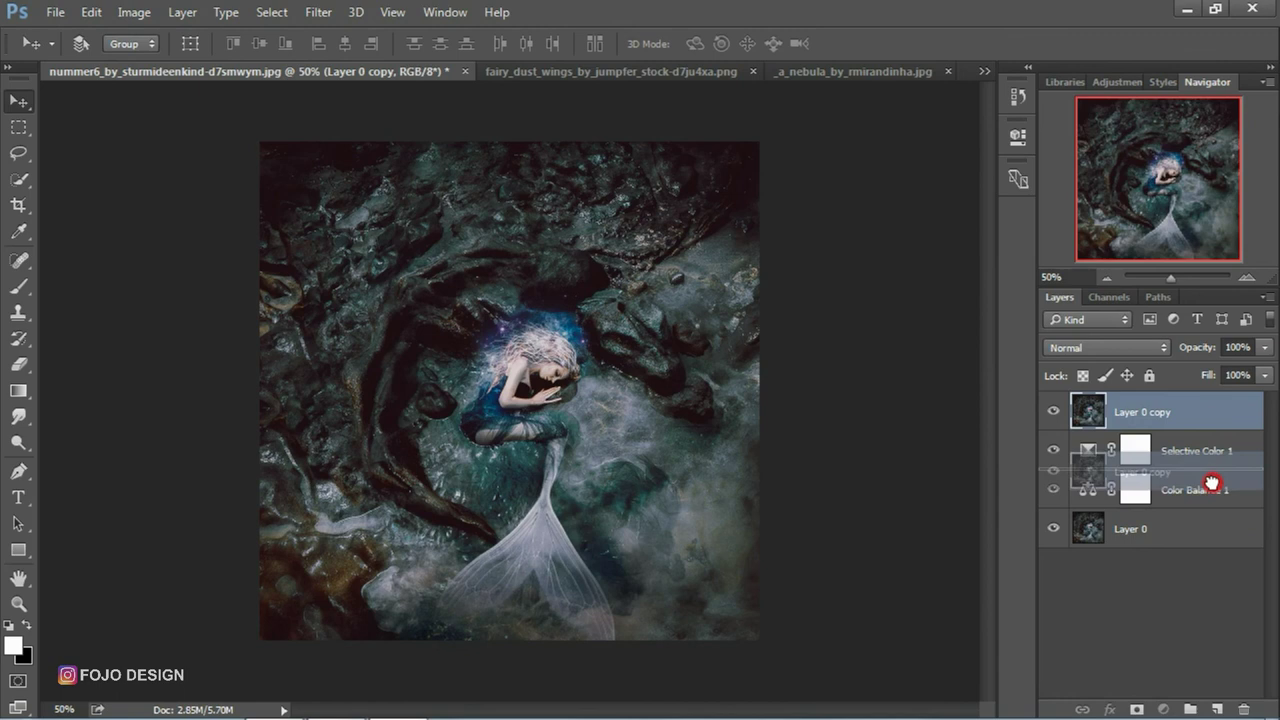
{"action": "left_click_drag", "start_coordinate": [1212, 425], "coordinate": [1205, 505]}
Blur Layer 0 copy with a 1.0 px Gaussian Blur and add a layer mask
{"action": "left_click", "coordinate": [318, 12]}
{"action": "mouse_move", "coordinate": [328, 233]}
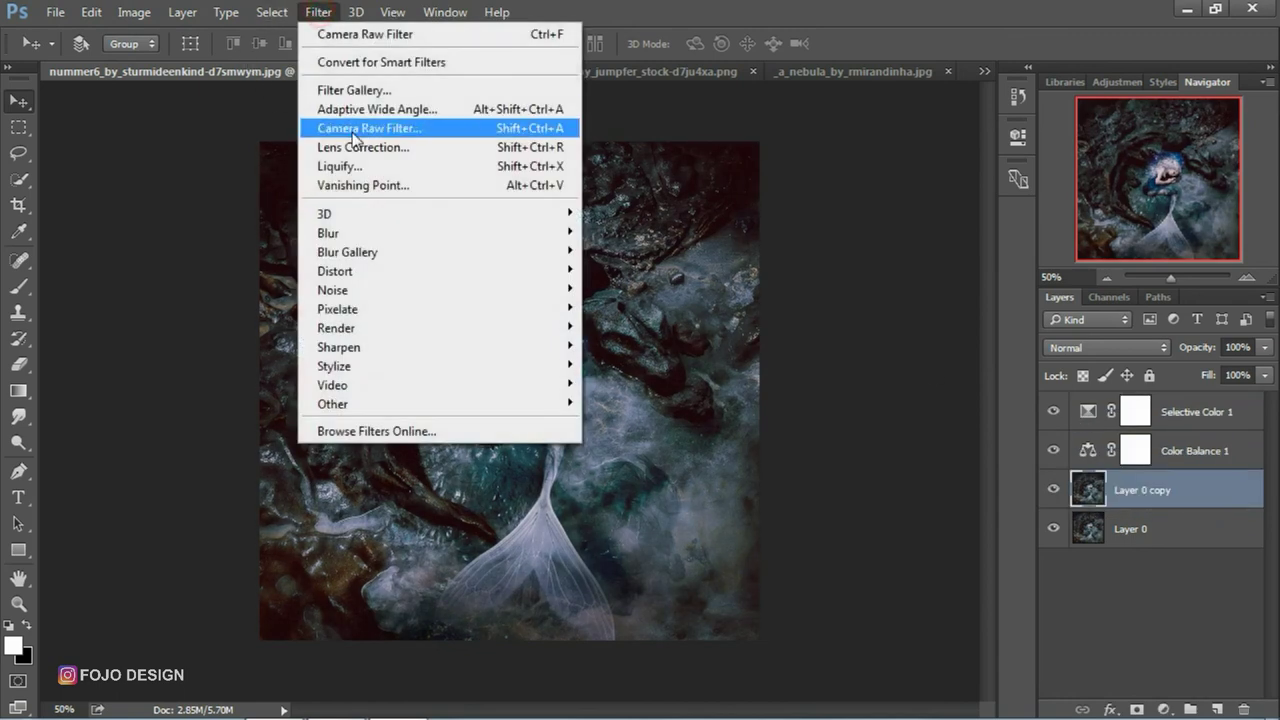
{"action": "left_click", "coordinate": [650, 308]}
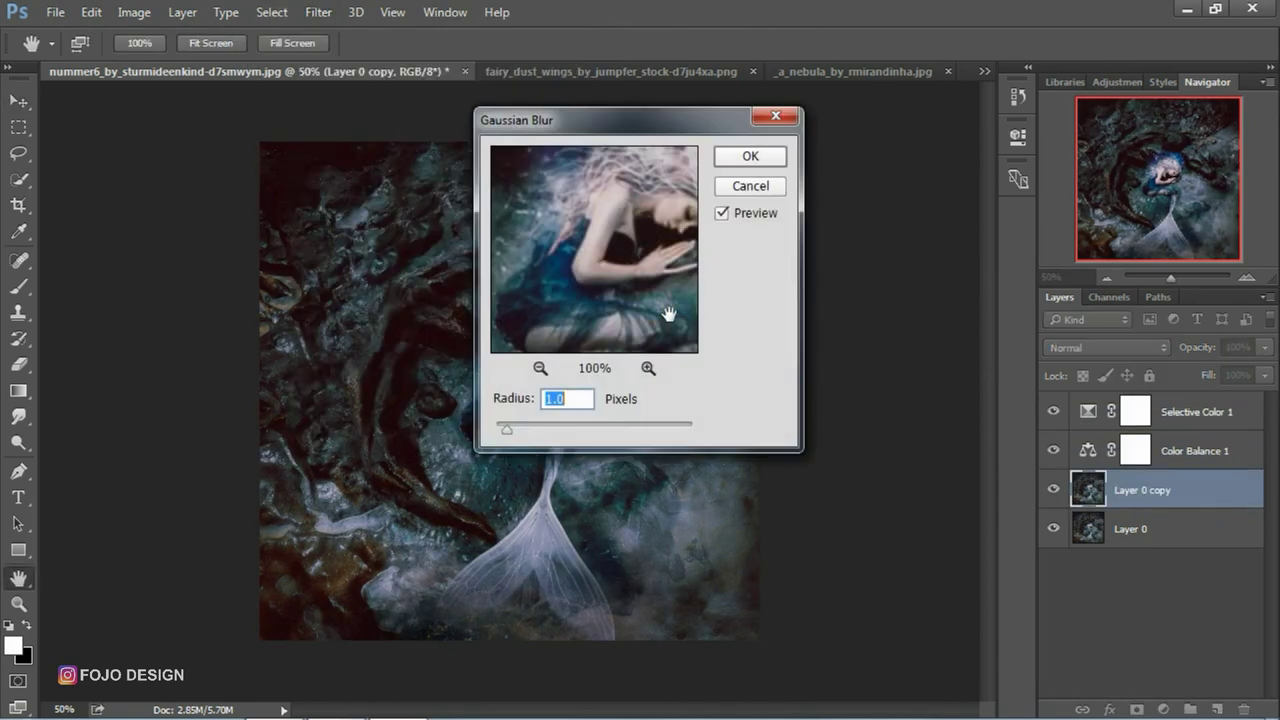
{"action": "left_click_drag", "start_coordinate": [642, 129], "coordinate": [948, 165]}
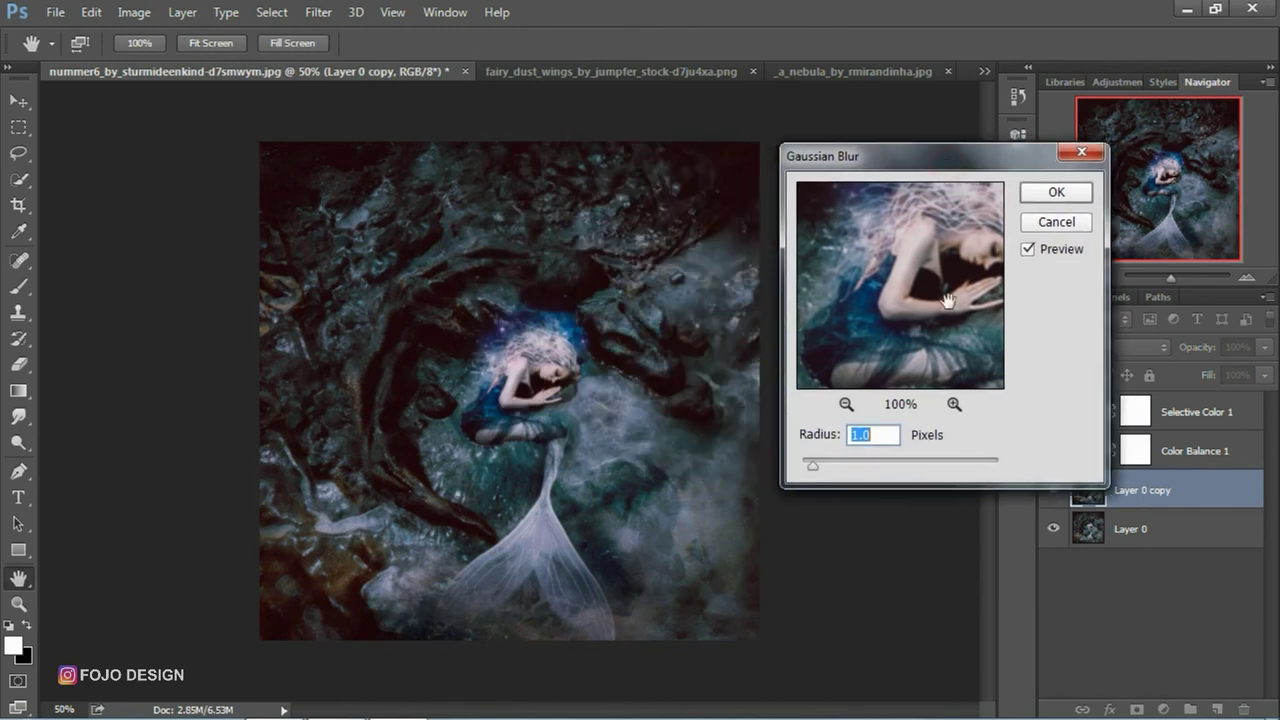
{"action": "left_click", "coordinate": [1056, 192]}
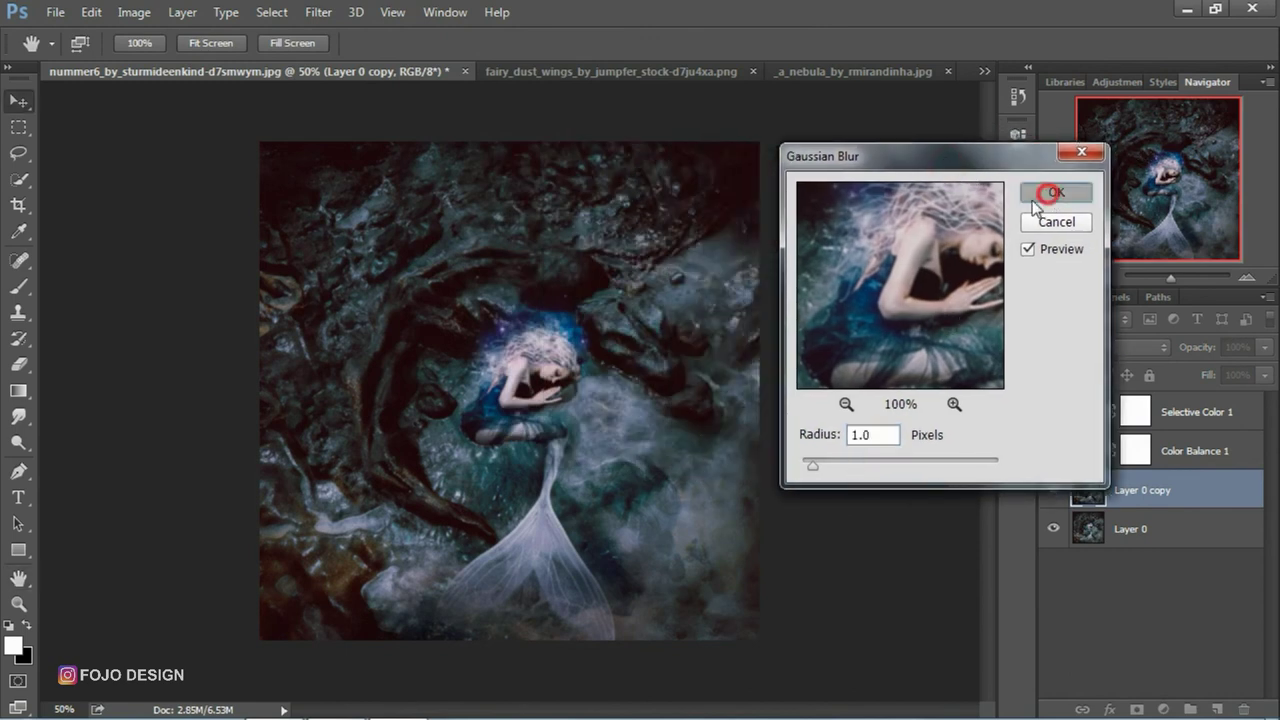
{"action": "left_click", "coordinate": [1145, 708]}
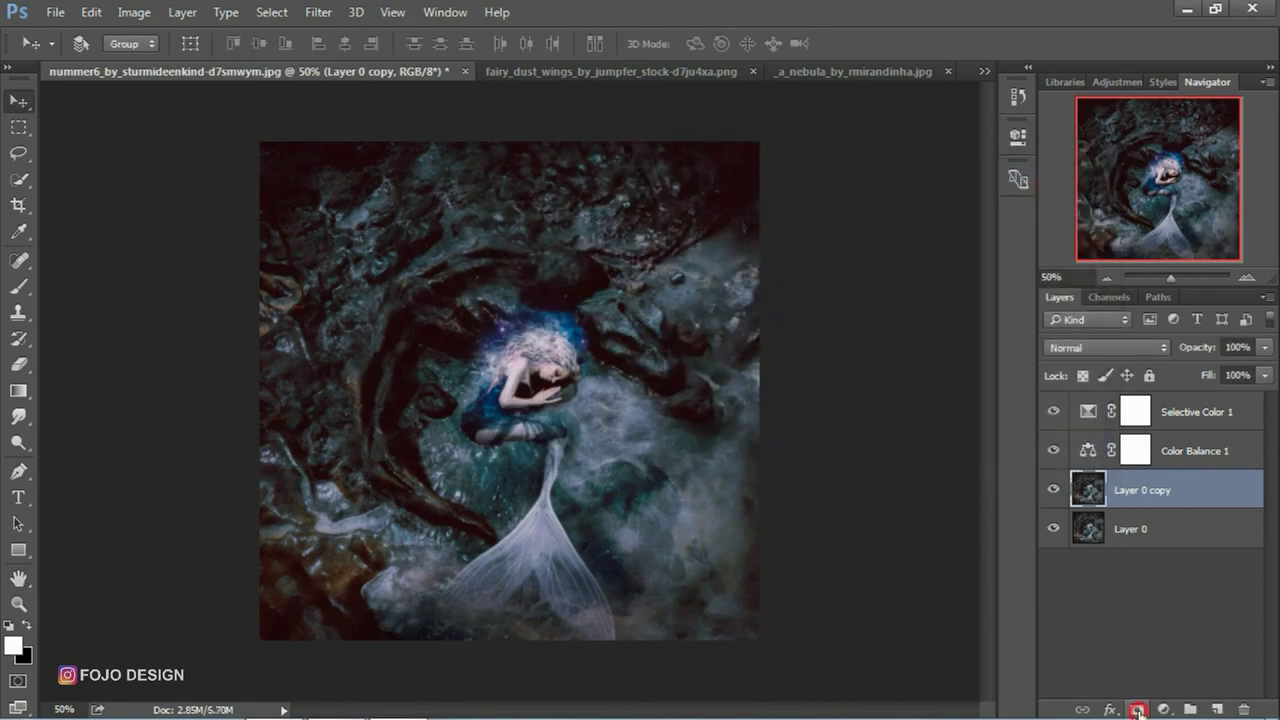
At 100% zoom, erase the mask's blur over the mermaid's face, hair and arm
{"action": "left_click", "coordinate": [1245, 279]}
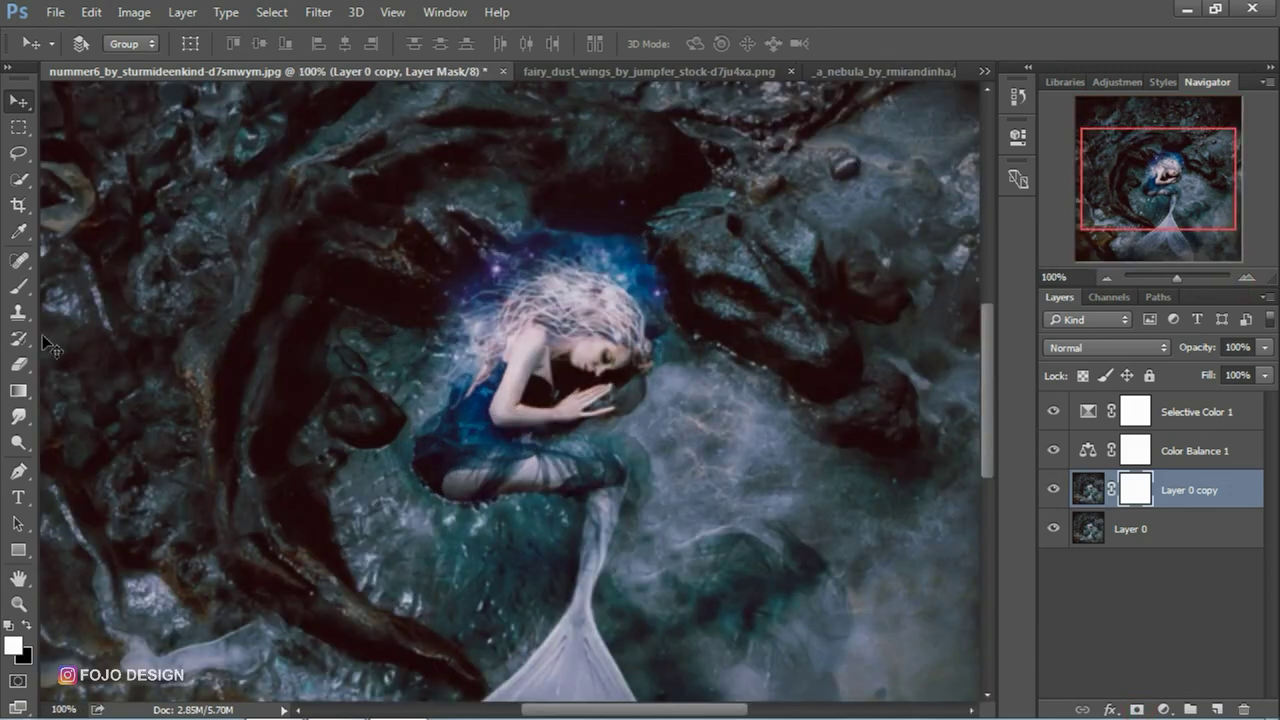
{"action": "left_click", "coordinate": [18, 364]}
{"action": "left_click_drag", "start_coordinate": [619, 346], "coordinate": [611, 352]}
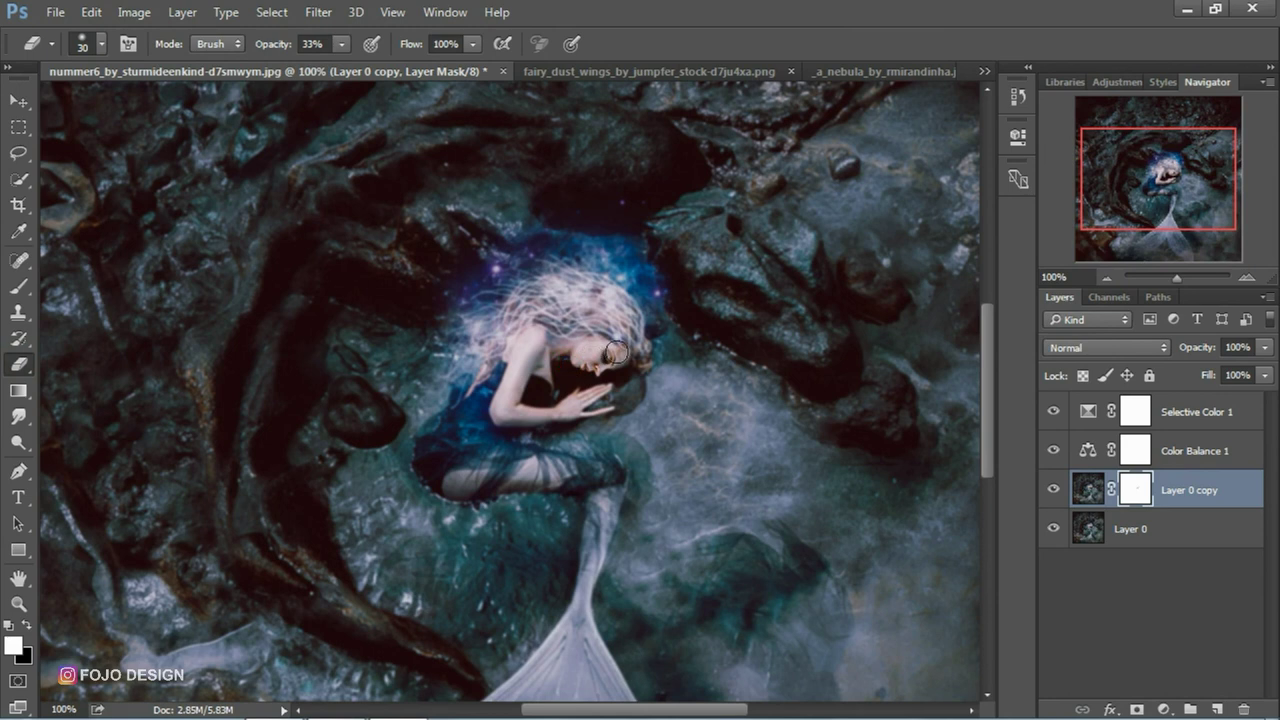
{"action": "key", "text": "bracketright"}
{"action": "mouse_move", "coordinate": [609, 350]}
{"action": "left_mouse_down"}
{"action": "mouse_move", "coordinate": [578, 364]}
{"action": "mouse_move", "coordinate": [620, 374]}
{"action": "mouse_move", "coordinate": [618, 322]}
{"action": "left_mouse_up"}
{"action": "key", "text": "bracketright"}
{"action": "key", "text": "bracketright"}
{"action": "key", "text": "bracketright"}
{"action": "left_click", "coordinate": [592, 296]}
{"action": "left_click_drag", "start_coordinate": [592, 296], "coordinate": [527, 346]}
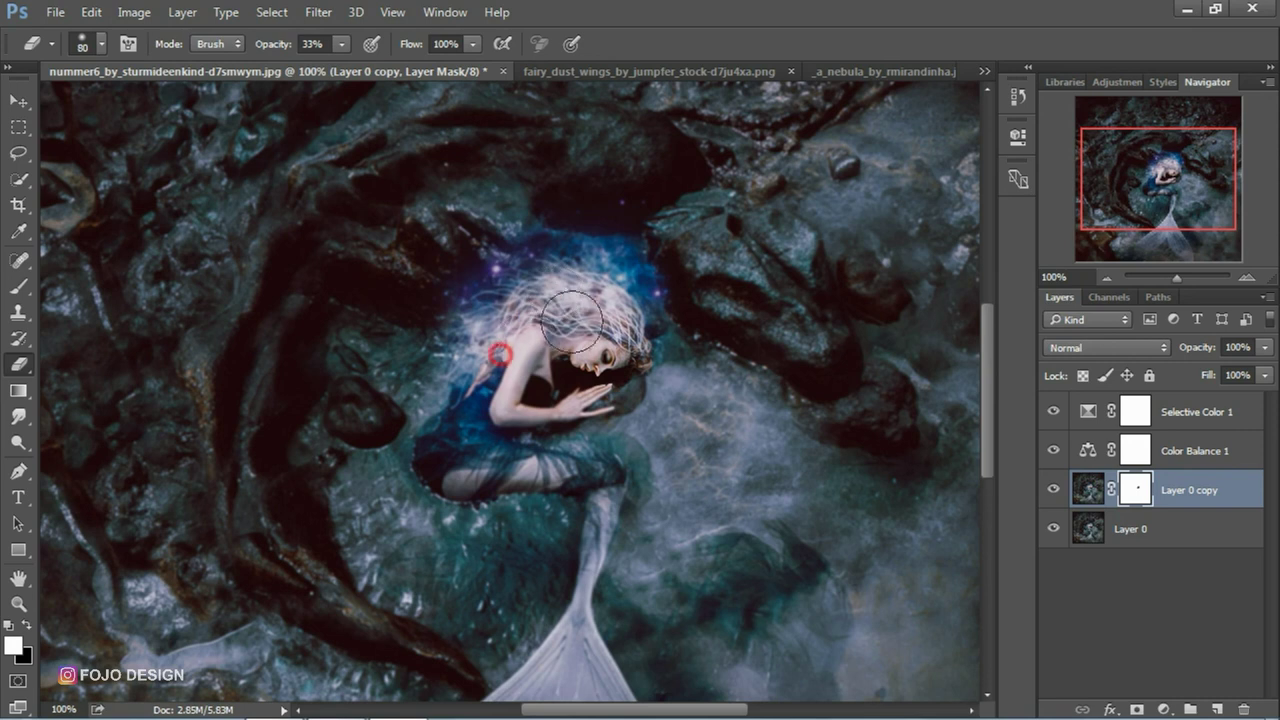
{"action": "key", "text": "bracketleft"}
{"action": "key", "text": "bracketleft"}
{"action": "key", "text": "bracketleft"}
{"action": "mouse_move", "coordinate": [530, 345]}
{"action": "left_mouse_down"}
{"action": "mouse_move", "coordinate": [508, 388]}
{"action": "mouse_move", "coordinate": [607, 392]}
{"action": "mouse_move", "coordinate": [505, 418]}
{"action": "mouse_move", "coordinate": [586, 480]}
{"action": "left_mouse_up"}
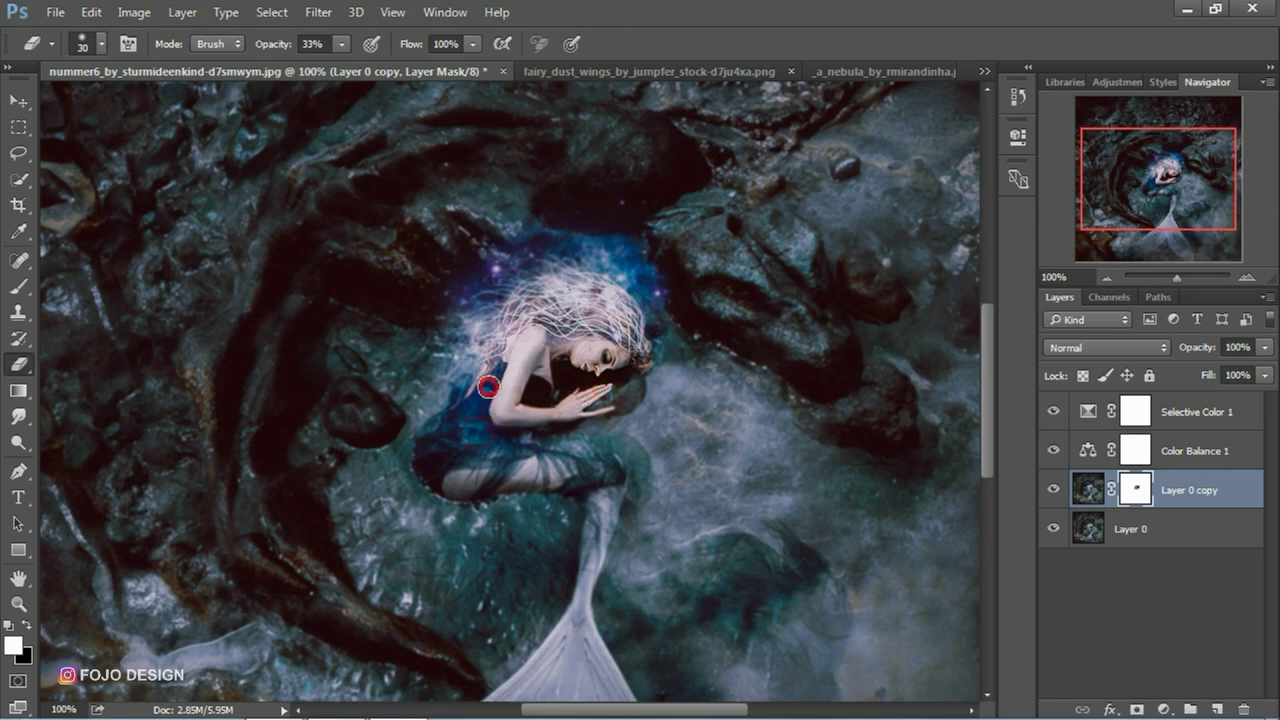
Zoomed out, erase the blur from the leg, tail and head on the mask
{"action": "scroll", "coordinate": [596, 407], "scroll_direction": "down", "scroll_amount": 2}
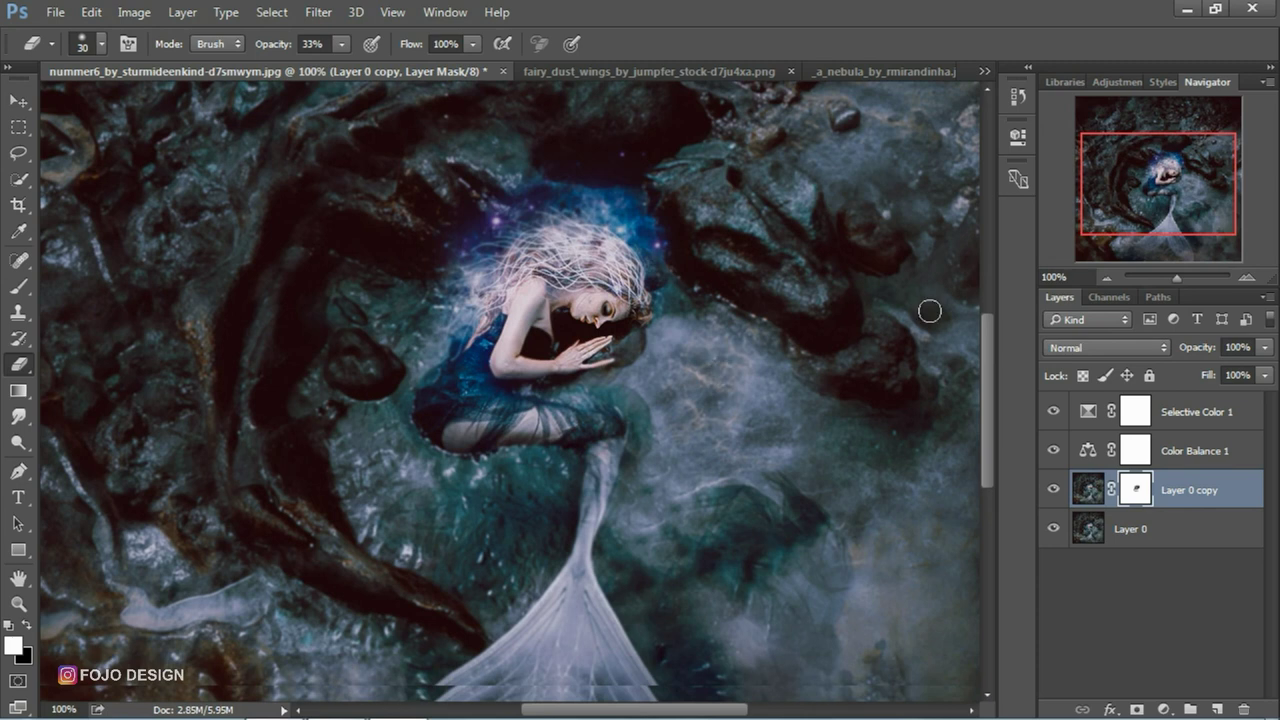
{"action": "left_click", "coordinate": [1104, 277]}
{"action": "key", "text": "]"}
{"action": "left_click", "coordinate": [472, 374]}
{"action": "left_click", "coordinate": [550, 492]}
{"action": "mouse_move", "coordinate": [550, 492]}
{"action": "left_mouse_down"}
{"action": "mouse_move", "coordinate": [571, 386]}
{"action": "mouse_move", "coordinate": [553, 493]}
{"action": "mouse_move", "coordinate": [568, 428]}
{"action": "left_mouse_up"}
{"action": "key", "text": "["}
{"action": "key", "text": "["}
{"action": "key", "text": "["}
{"action": "left_click", "coordinate": [522, 528]}
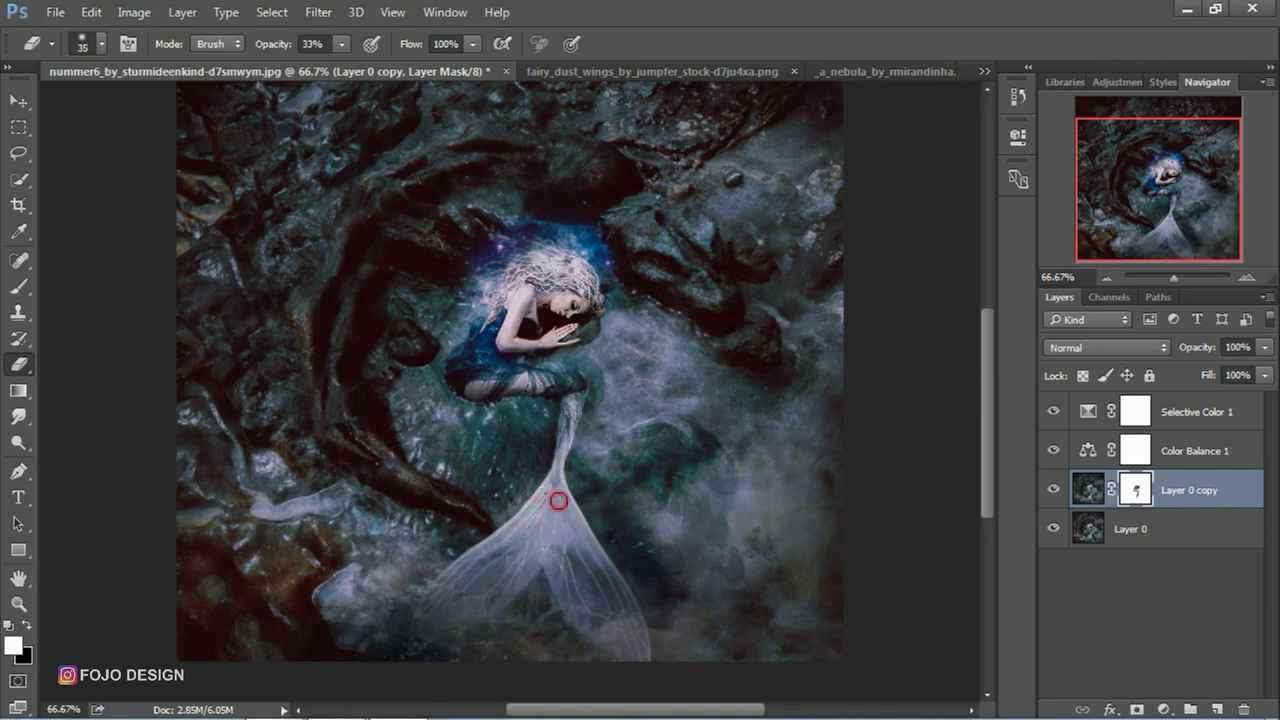
{"action": "scroll", "coordinate": [592, 548], "scroll_direction": "up", "scroll_amount": 2}
{"action": "key", "text": "]"}
{"action": "key", "text": "]"}
{"action": "key", "text": "]"}
{"action": "key", "text": "]"}
{"action": "mouse_move", "coordinate": [548, 345]}
{"action": "left_mouse_down"}
{"action": "mouse_move", "coordinate": [591, 334]}
{"action": "mouse_move", "coordinate": [580, 356]}
{"action": "left_mouse_up"}
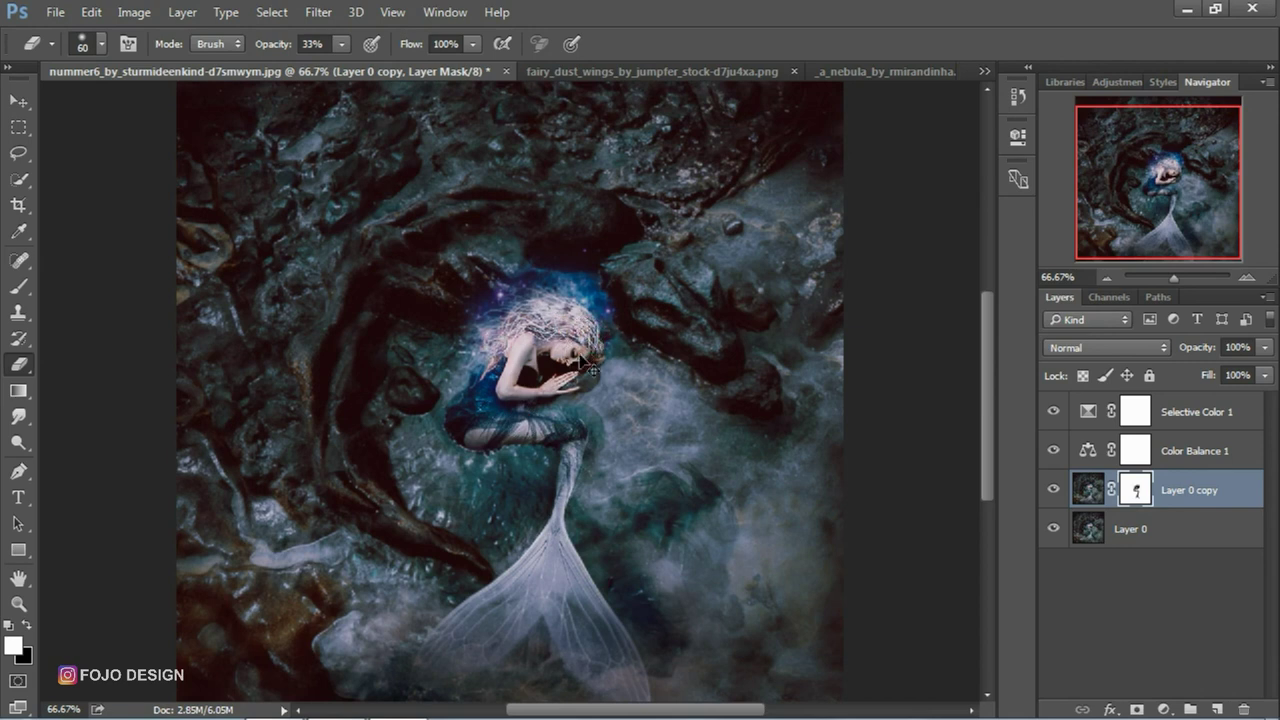
{"action": "left_click", "coordinate": [22, 287]}
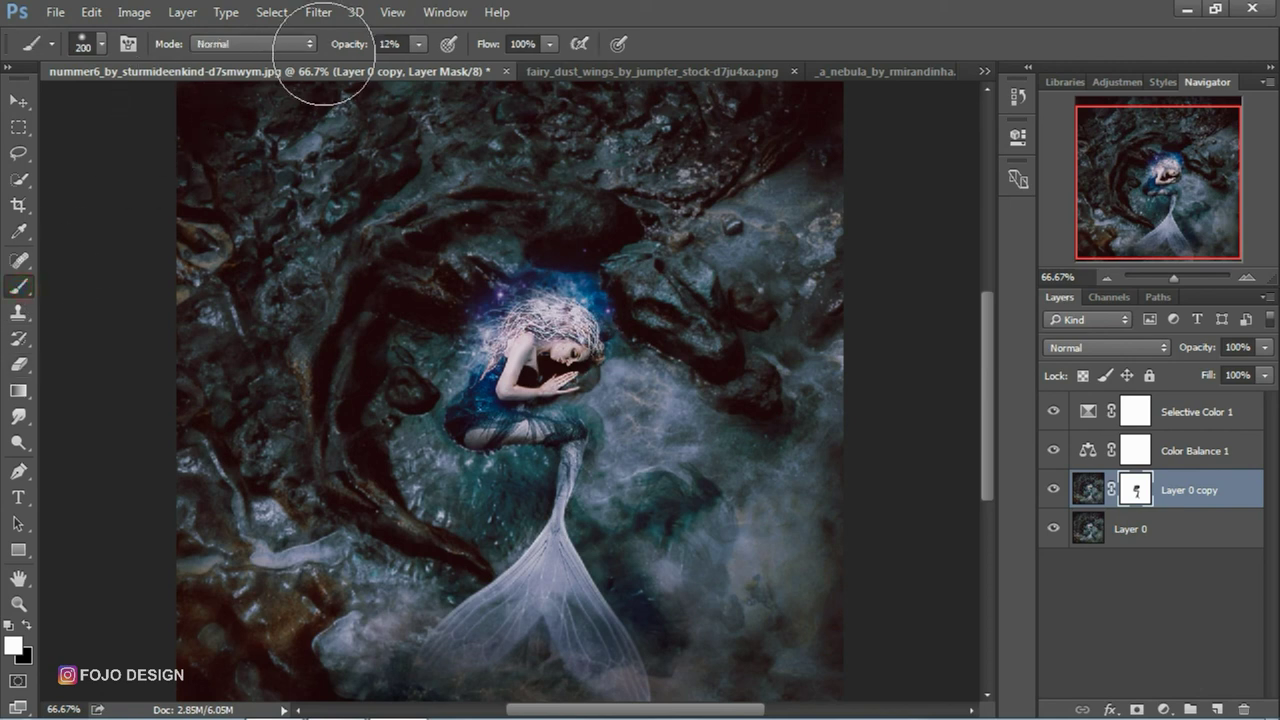
Lightly paint over the head at 9% brush opacity, then compare Layer 0 copy on and off at 50% zoom
{"action": "left_click_drag", "start_coordinate": [350, 45], "coordinate": [342, 45]}
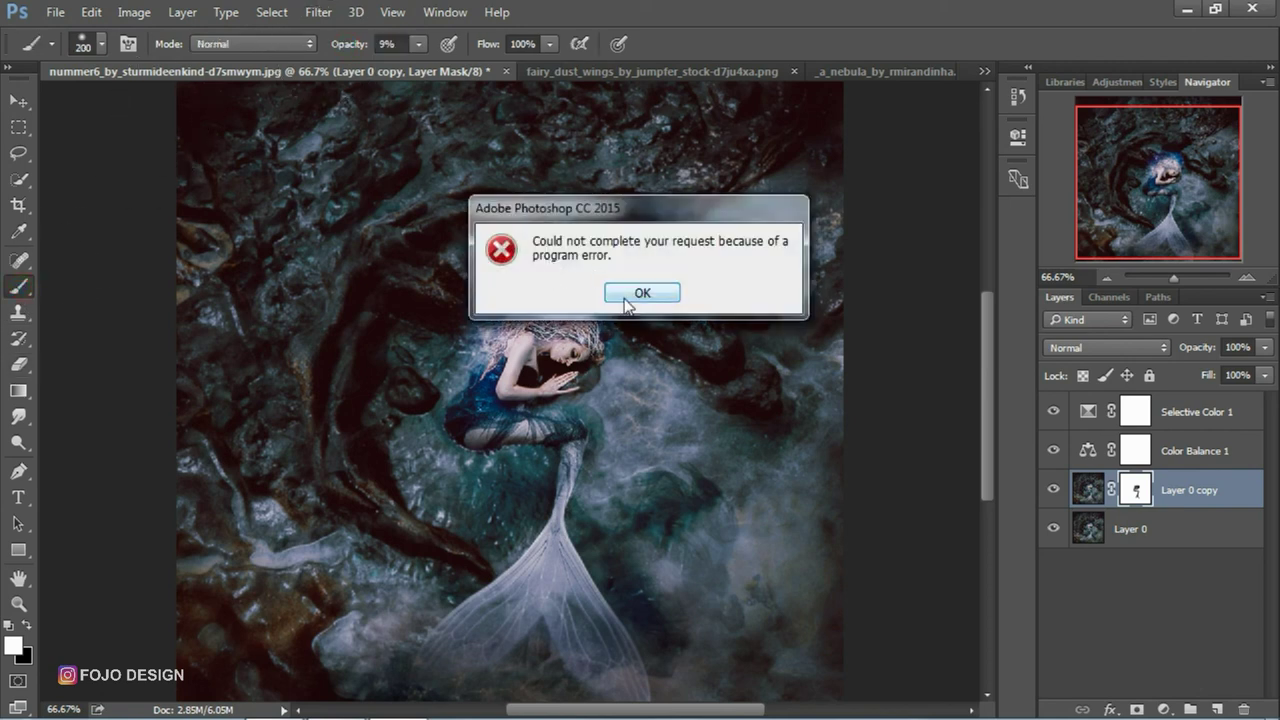
{"action": "left_click", "coordinate": [642, 292]}
{"action": "mouse_move", "coordinate": [600, 282]}
{"action": "left_mouse_down"}
{"action": "mouse_move", "coordinate": [540, 265]}
{"action": "mouse_move", "coordinate": [343, 518]}
{"action": "left_mouse_up"}
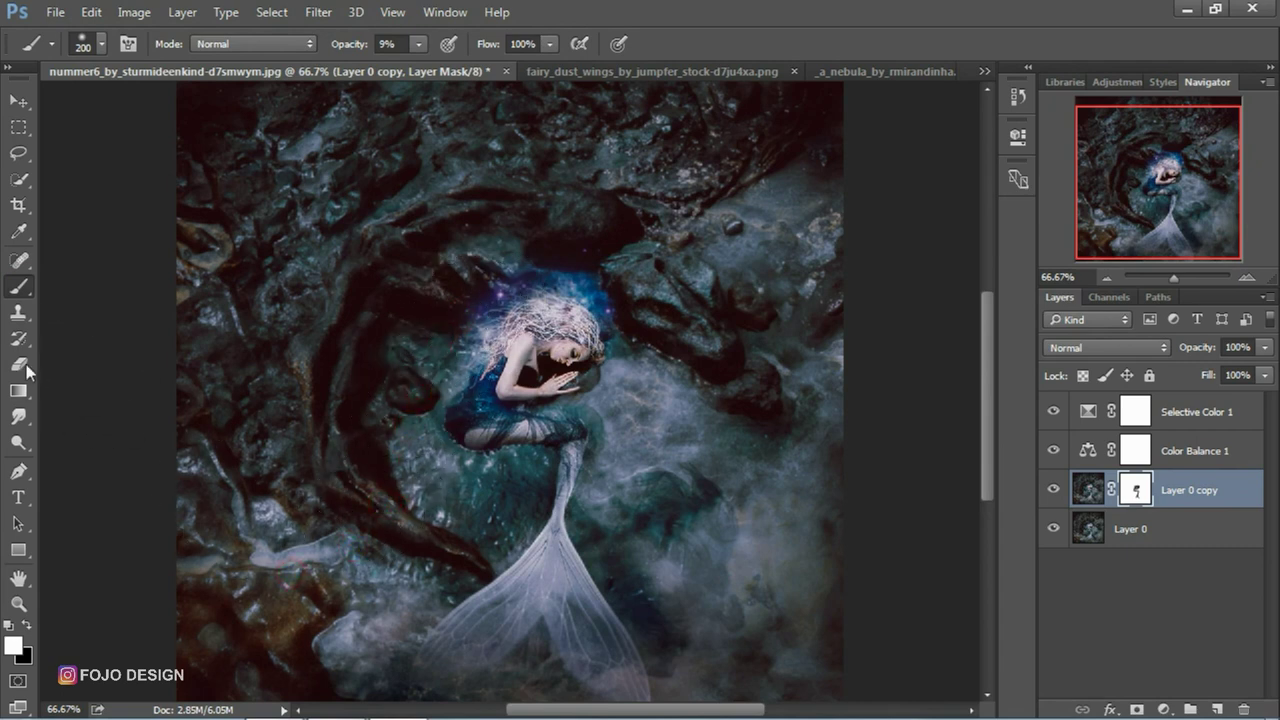
{"action": "left_click", "coordinate": [1053, 490]}
{"action": "left_click", "coordinate": [1053, 492]}
{"action": "left_click", "coordinate": [1107, 276]}
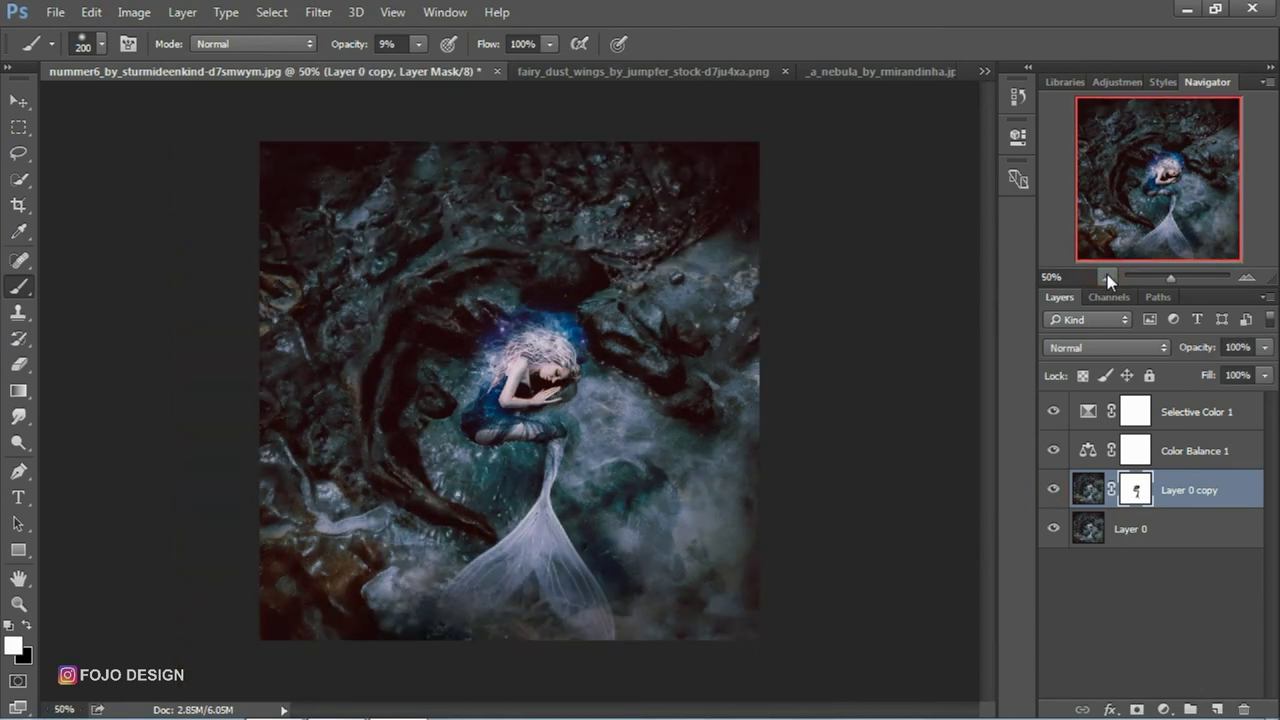
{"action": "left_click", "coordinate": [17, 100]}
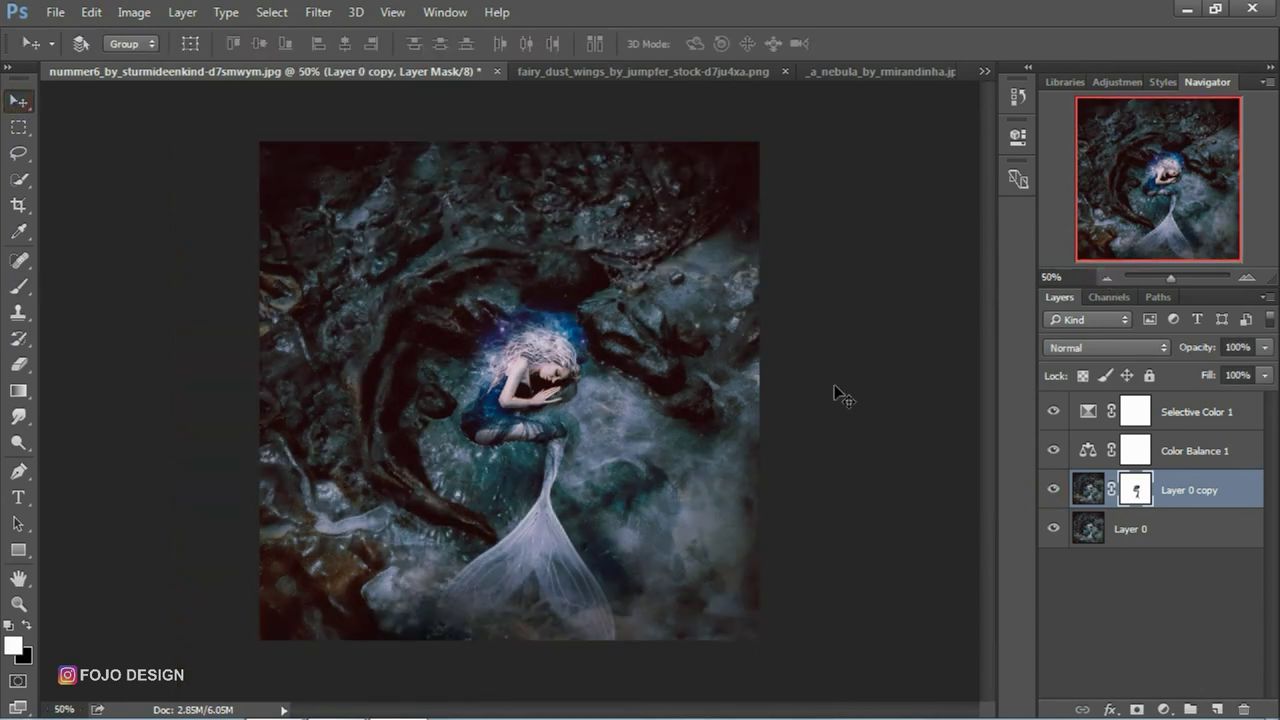